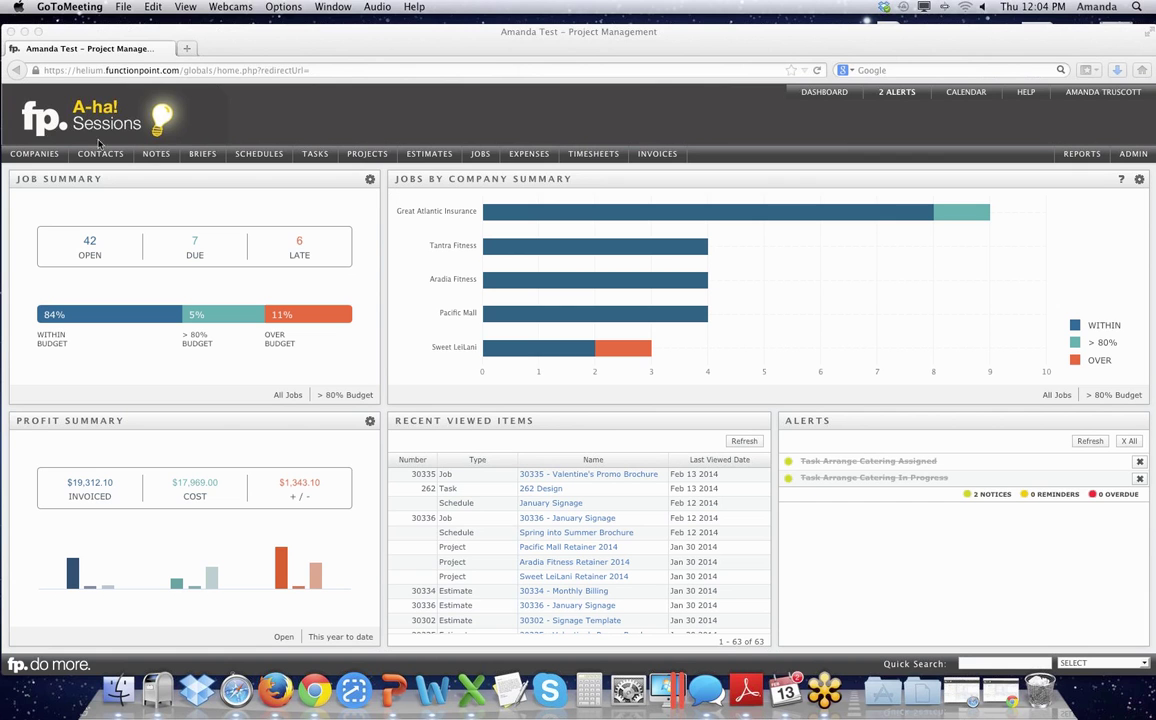
pyautogui.click(34, 147)
pyautogui.moveTo(33, 156)
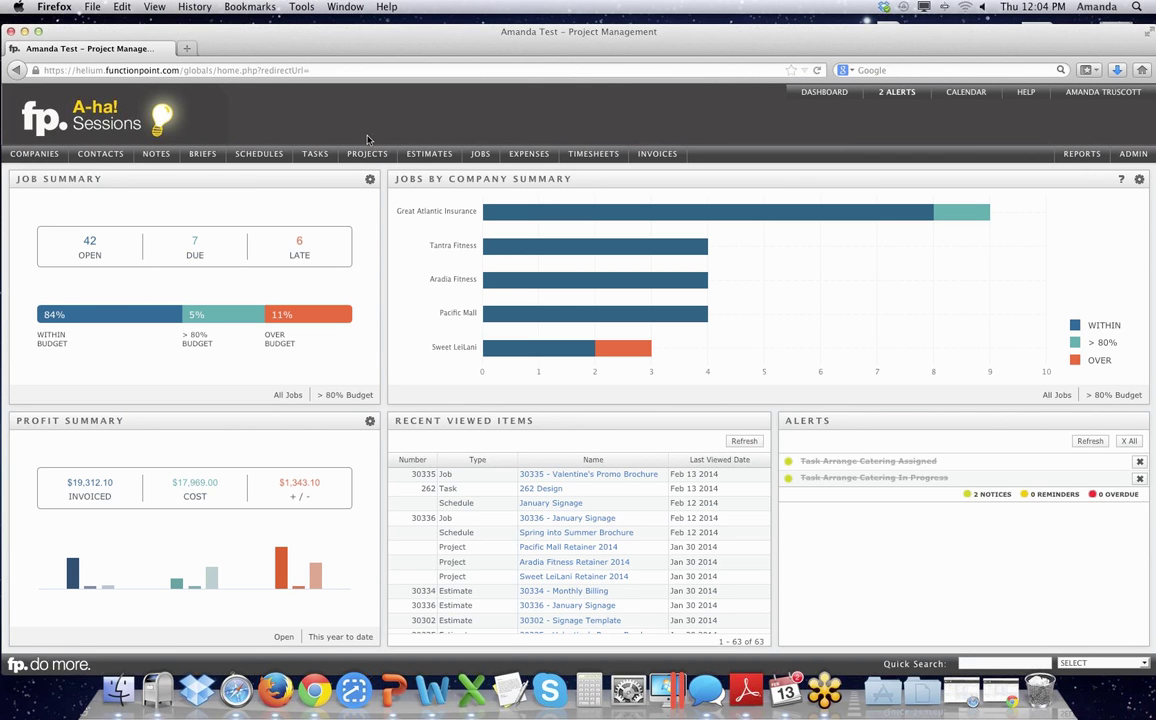
pyautogui.moveTo(367, 156)
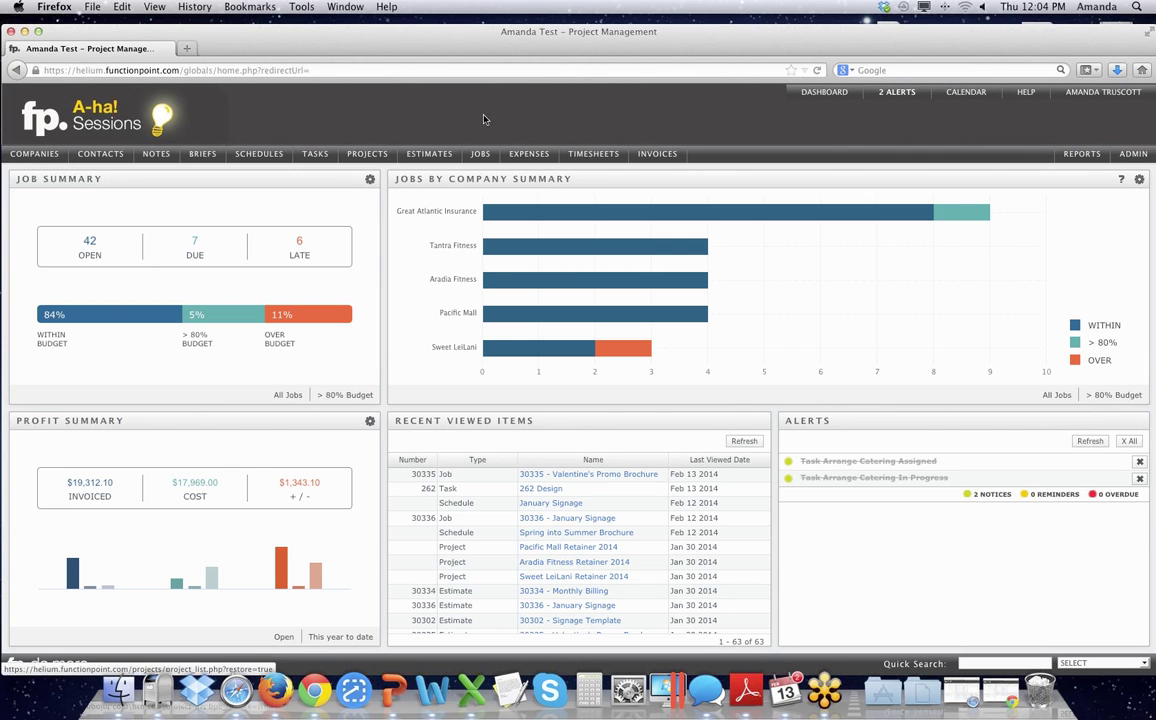
pyautogui.moveTo(483, 156)
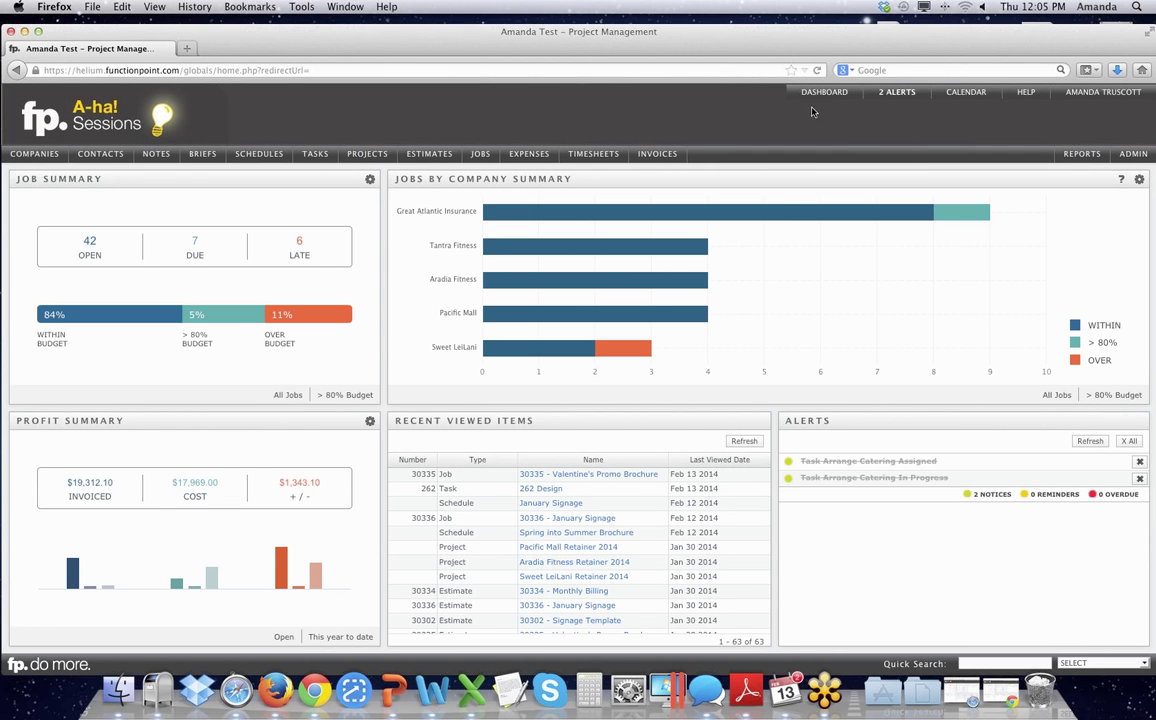
# - Switch the dashboard to the Classic layout
pyautogui.moveTo(816, 98)
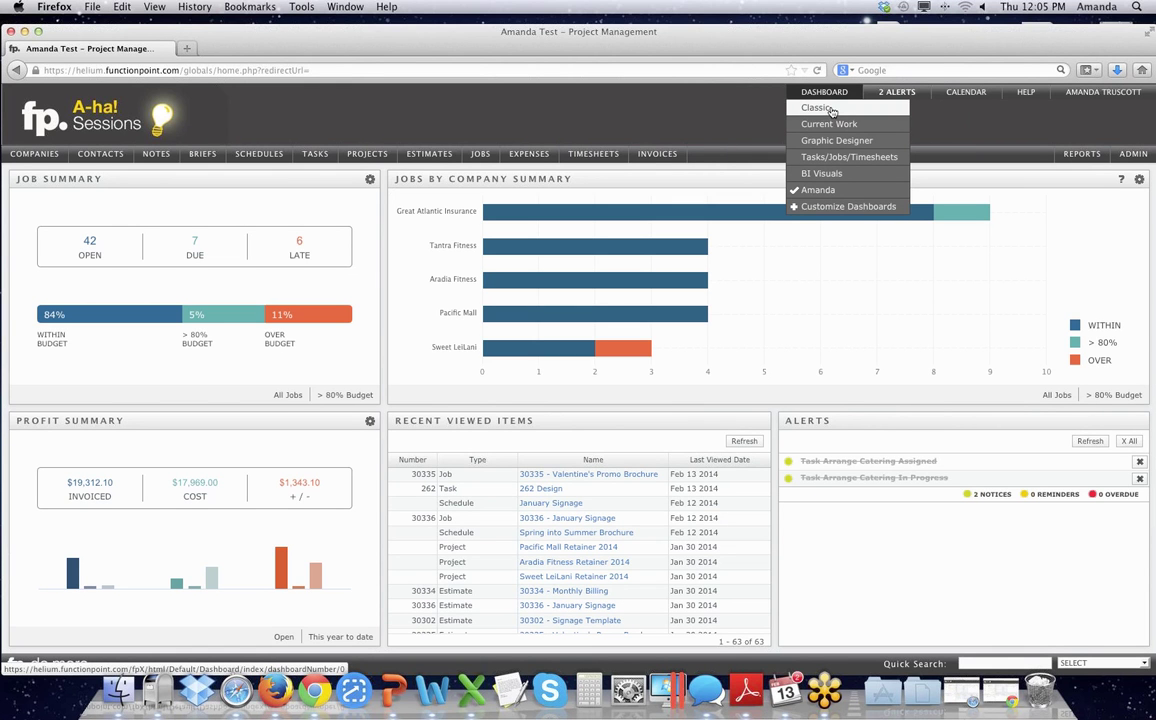
pyautogui.click(831, 113)
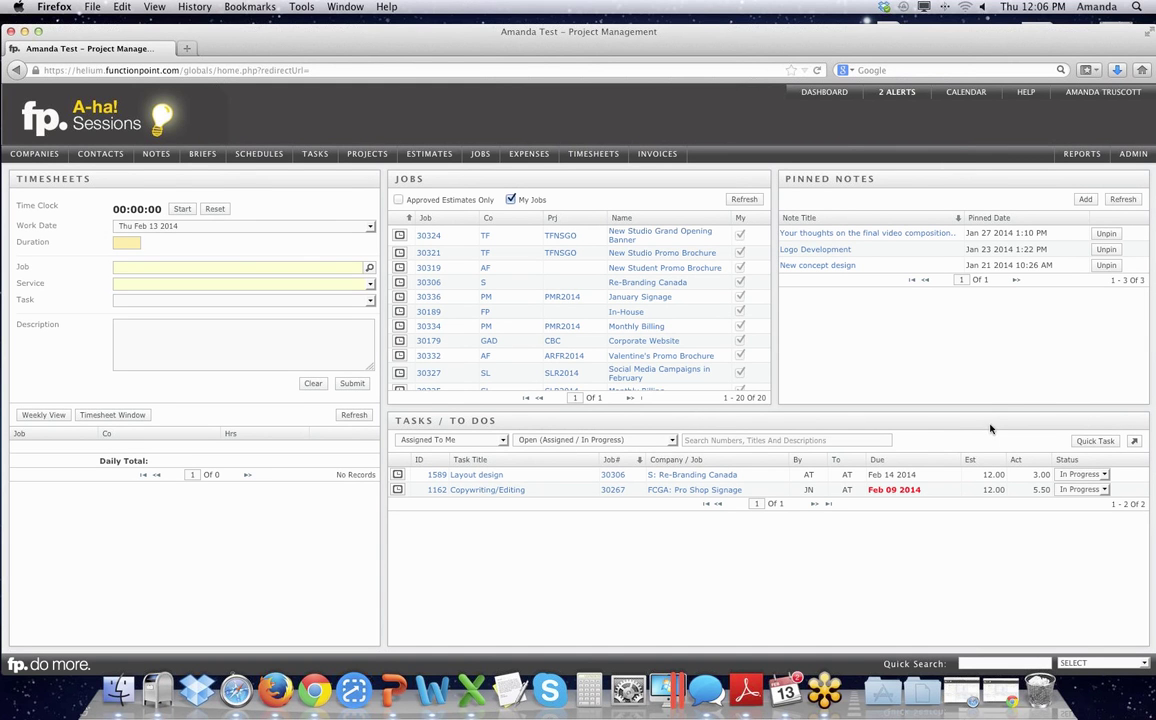
# - Start a quick task titled "Bake us a treat" and assign it to the first account executive listed
pyautogui.click(1094, 443)
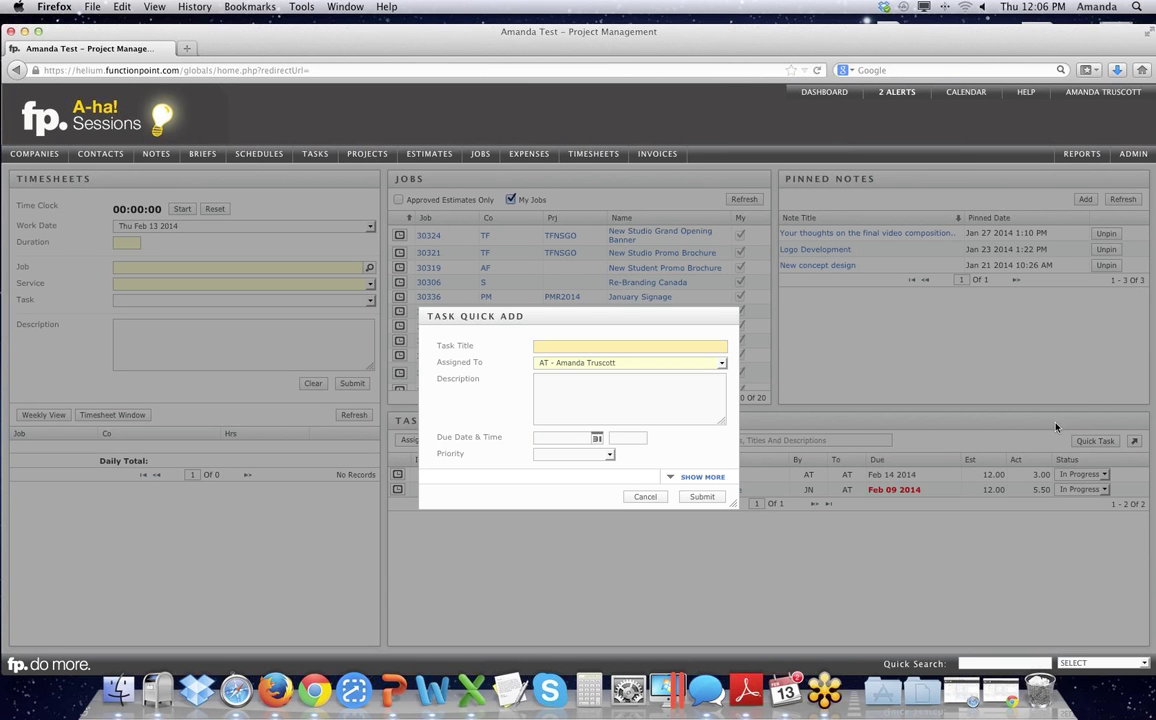
pyautogui.click(721, 363)
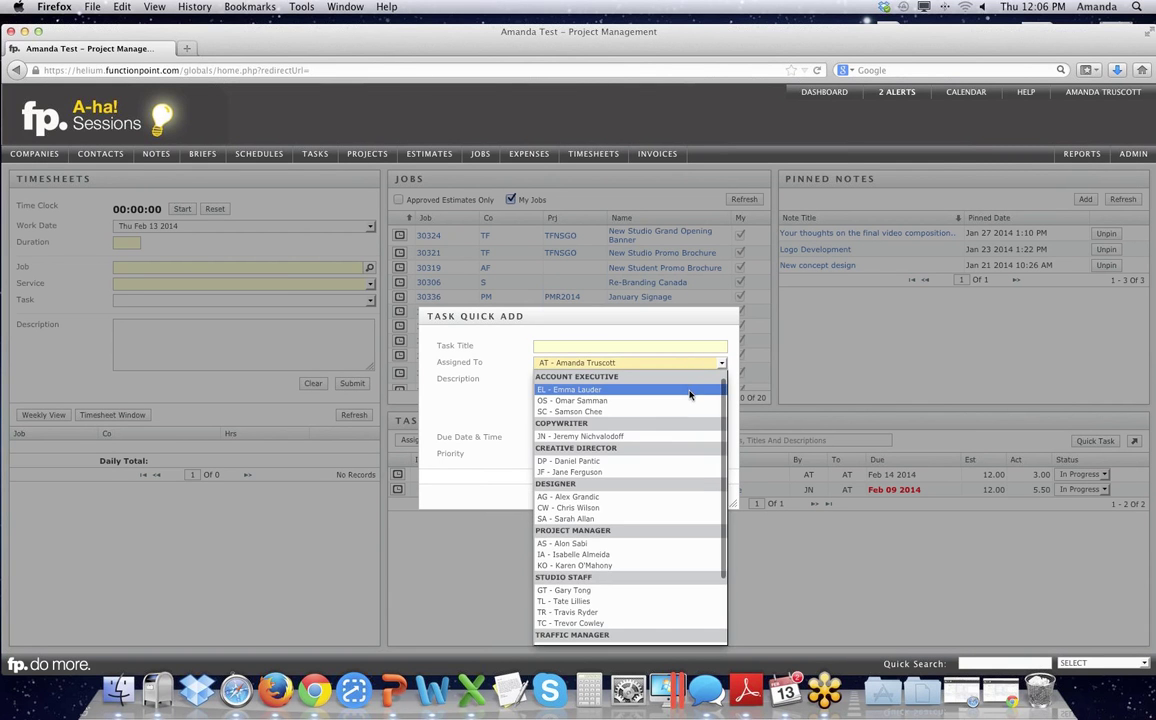
pyautogui.click(690, 389)
pyautogui.click(631, 346)
pyautogui.write('Bak')
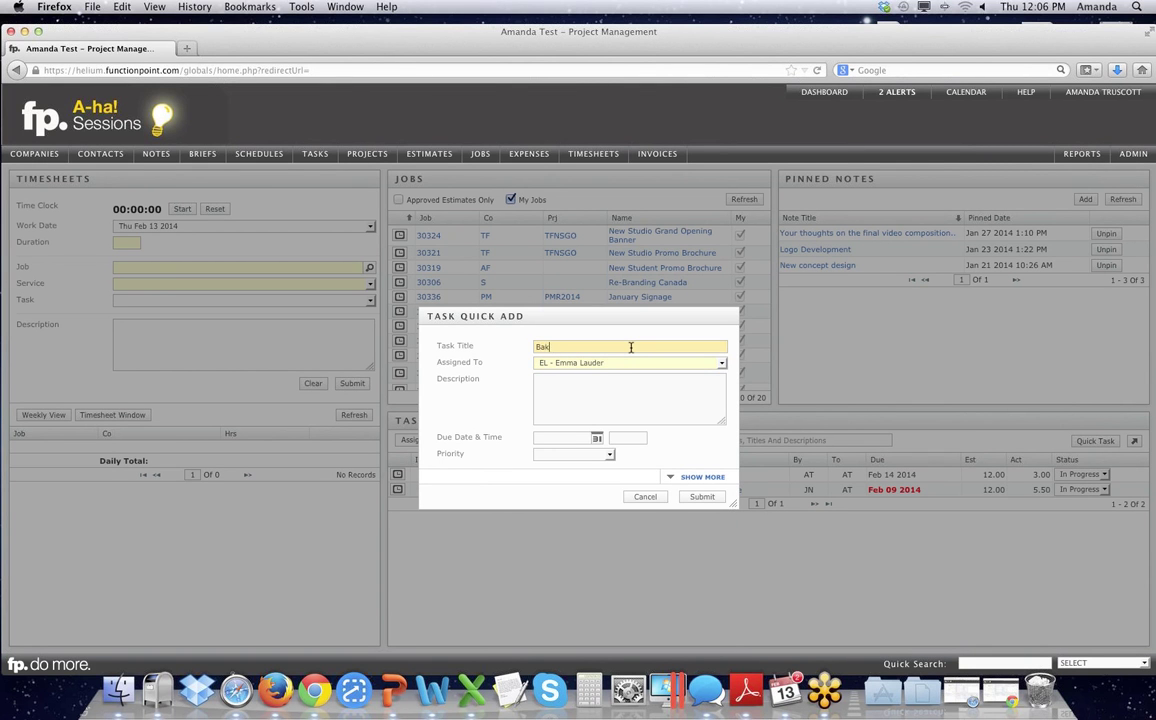
pyautogui.write('e us a treat')
# - Set the quick task's due date and time to Feb 14 2014, 9:00 AM, and its priority to High
pyautogui.click(575, 438)
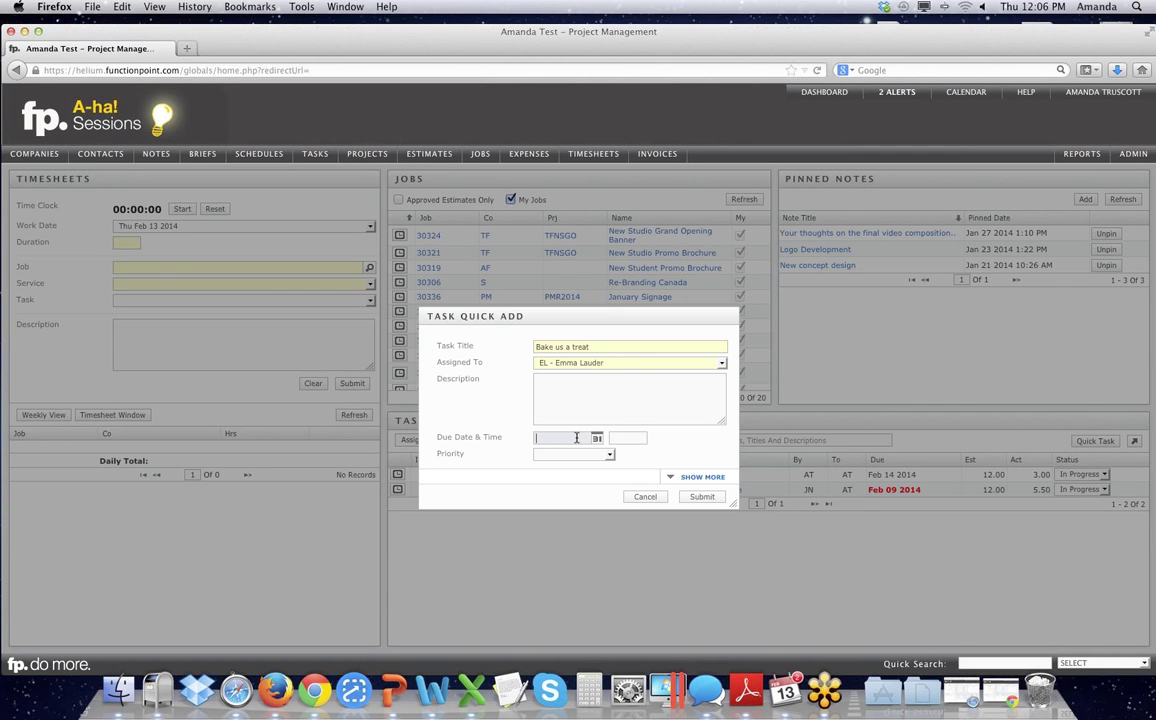
pyautogui.write('tomorrow')
pyautogui.click(635, 437)
pyautogui.write('9')
pyautogui.press('Tab')
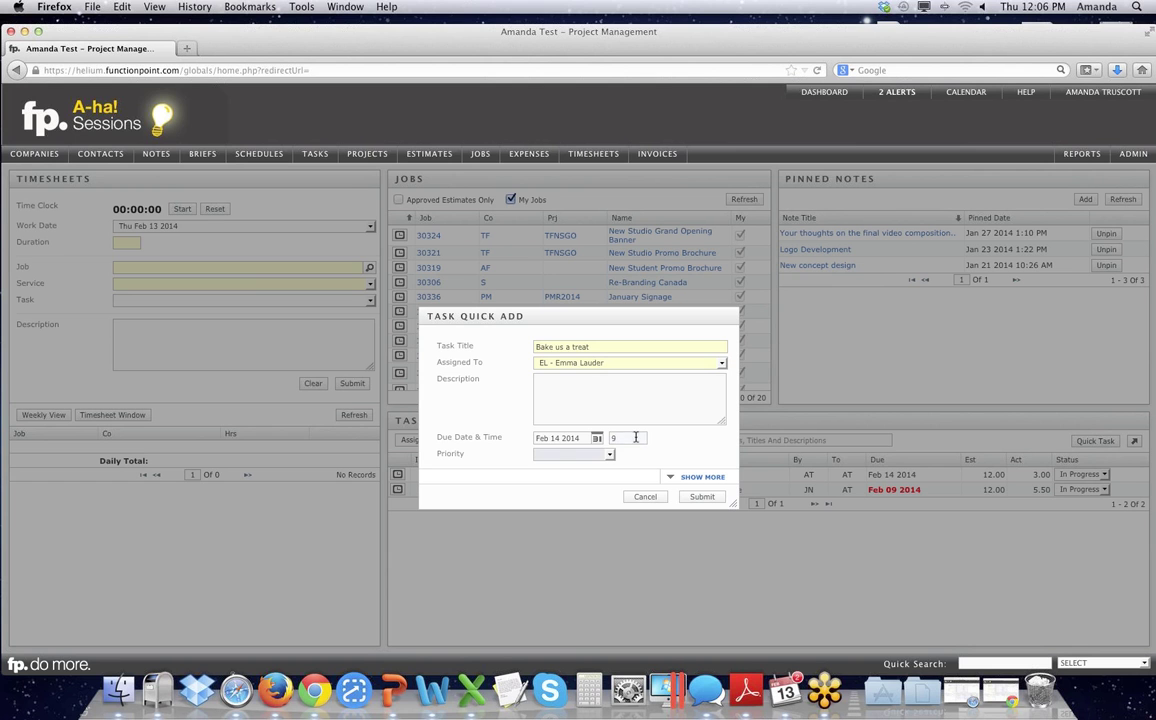
pyautogui.click(600, 454)
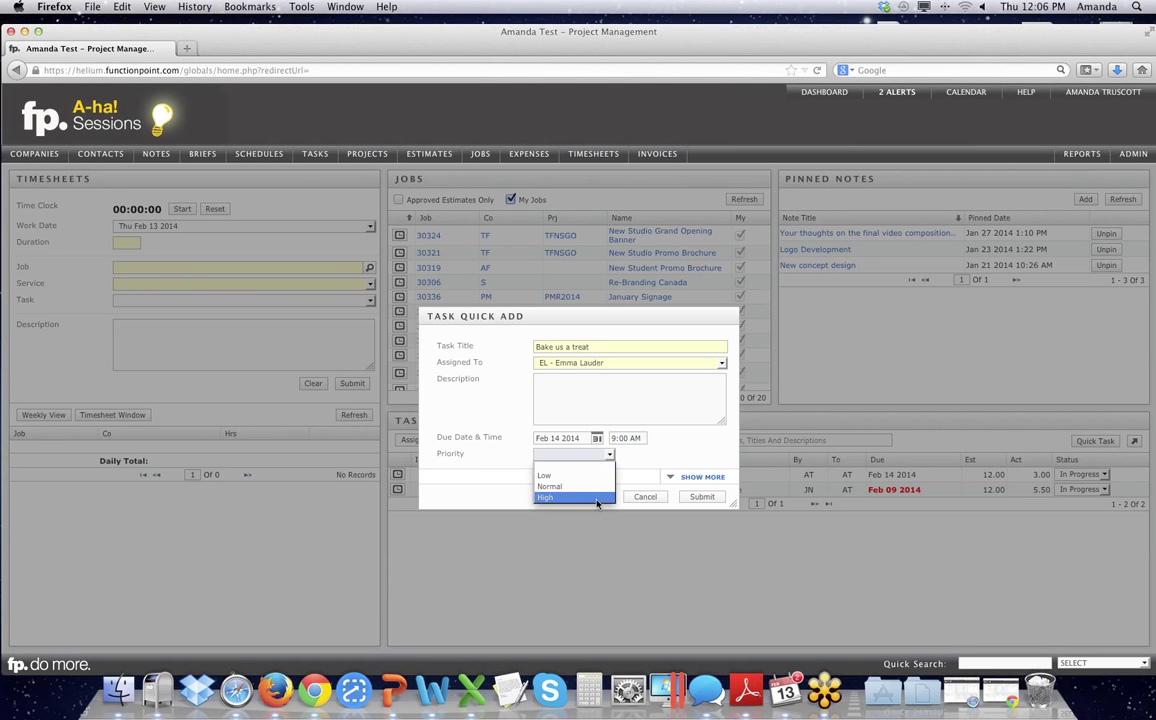
pyautogui.click(595, 498)
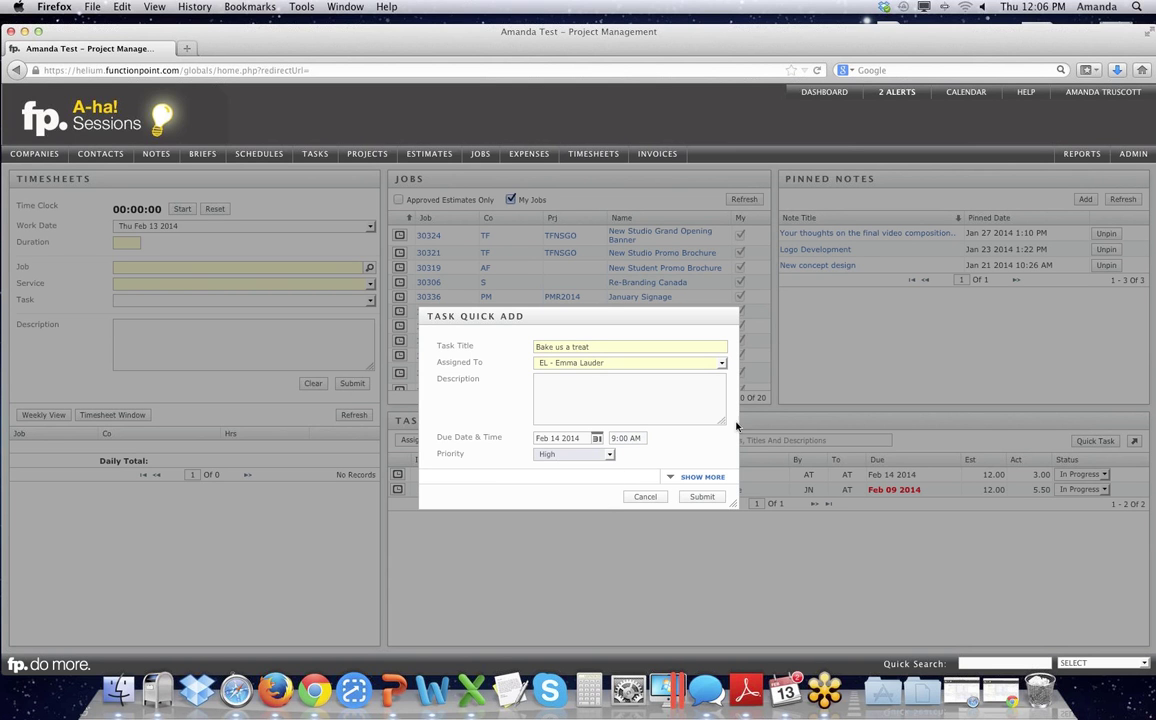
# - Expand the quick task's additional fields, leave the service blank, and submit the task
pyautogui.click(695, 480)
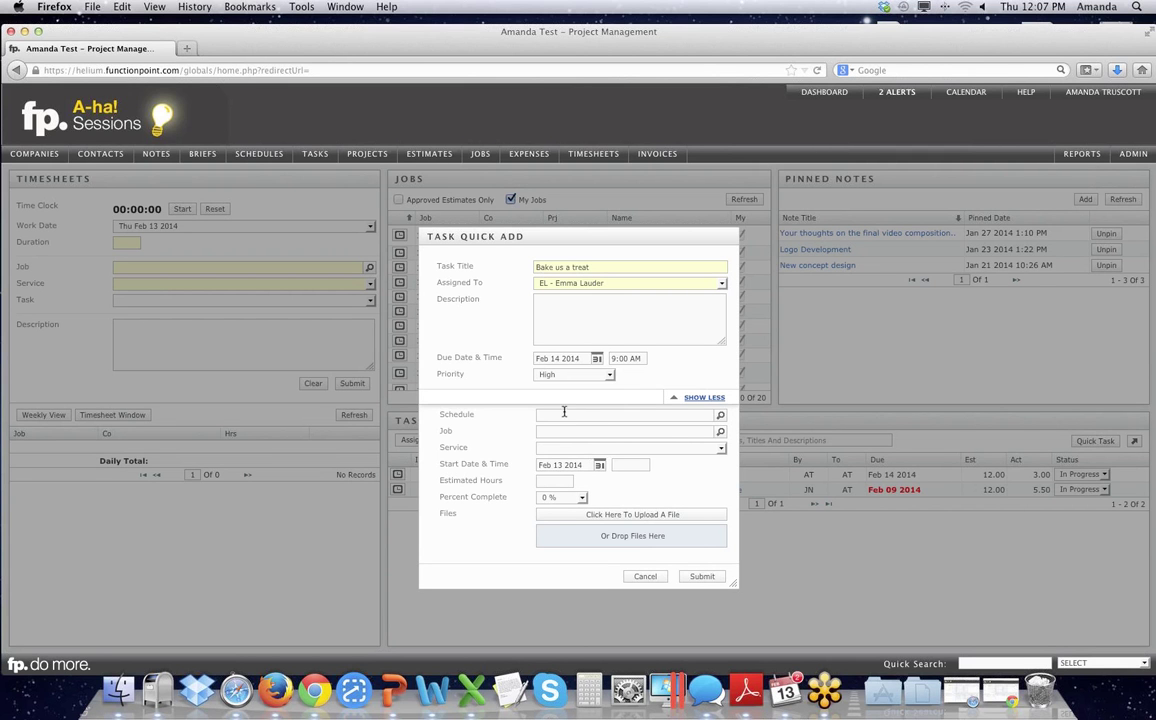
pyautogui.click(721, 450)
pyautogui.click(721, 450)
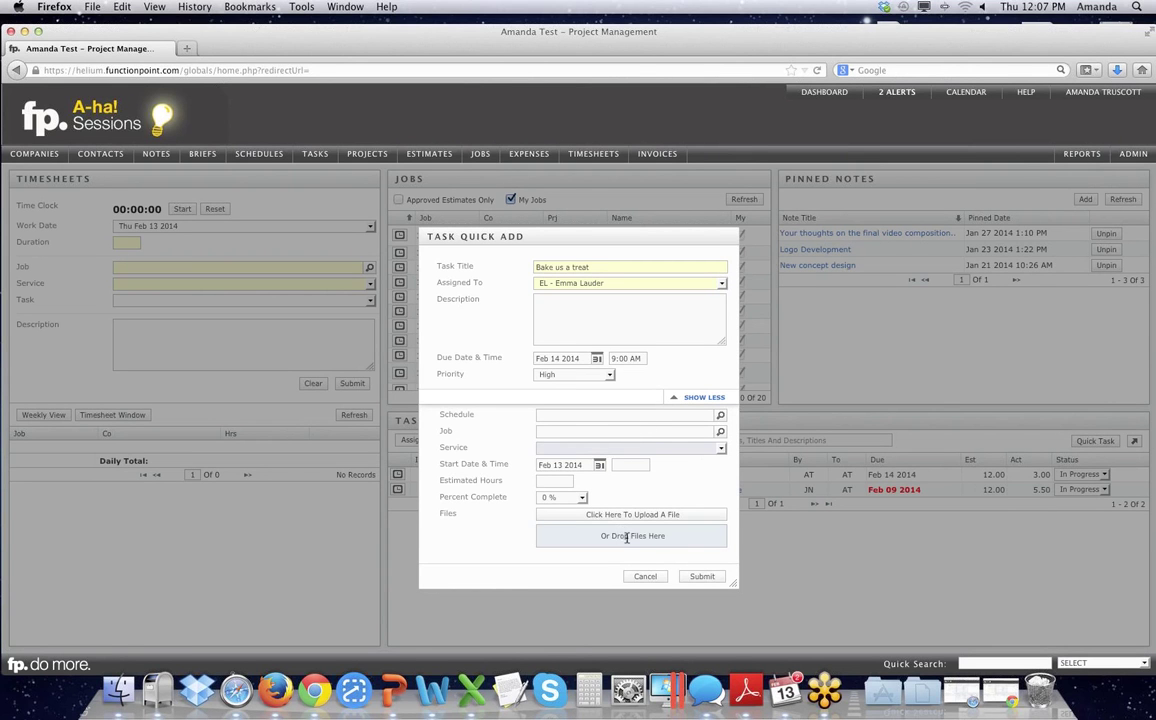
pyautogui.click(702, 577)
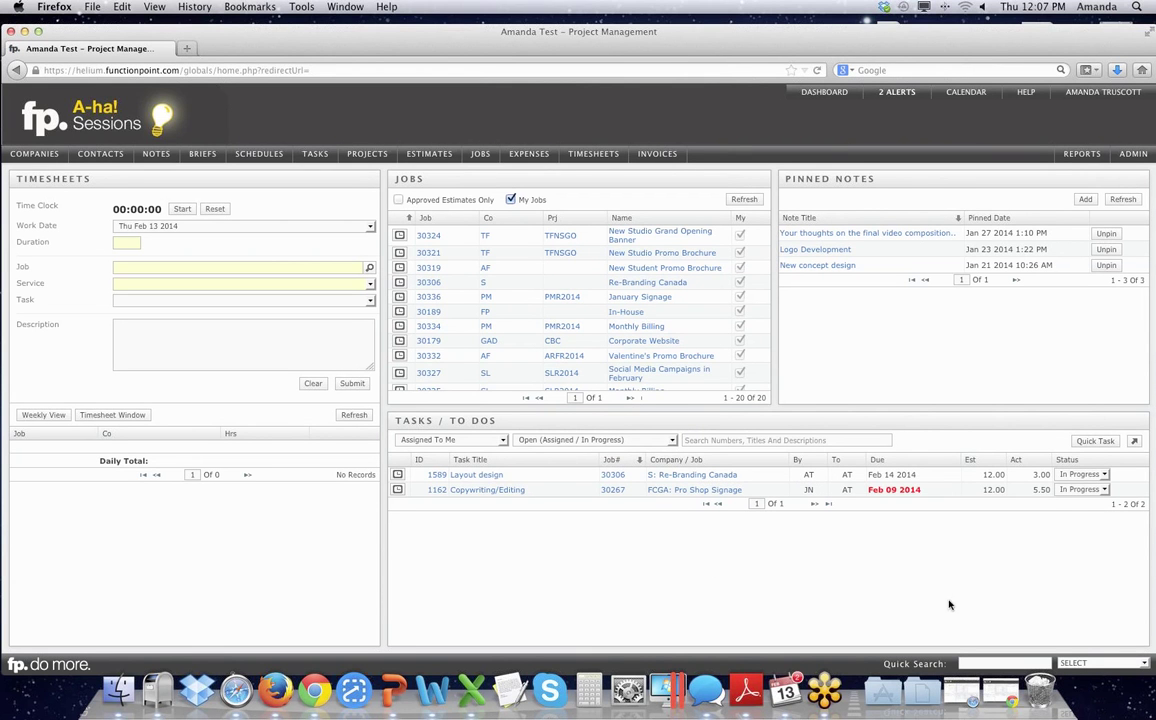
# - Switch to the assignee's Safari window, set the "Bake us a treat" task's status to Cancelled, and minimize the window
pyautogui.click(957, 690)
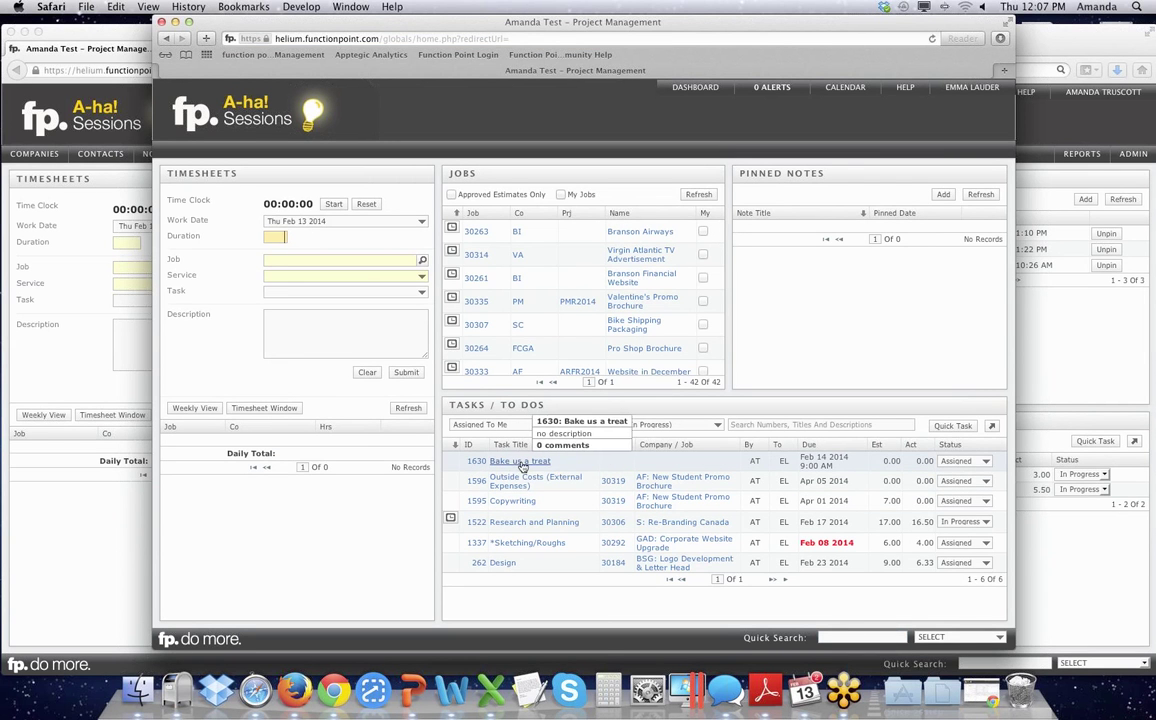
pyautogui.click(962, 461)
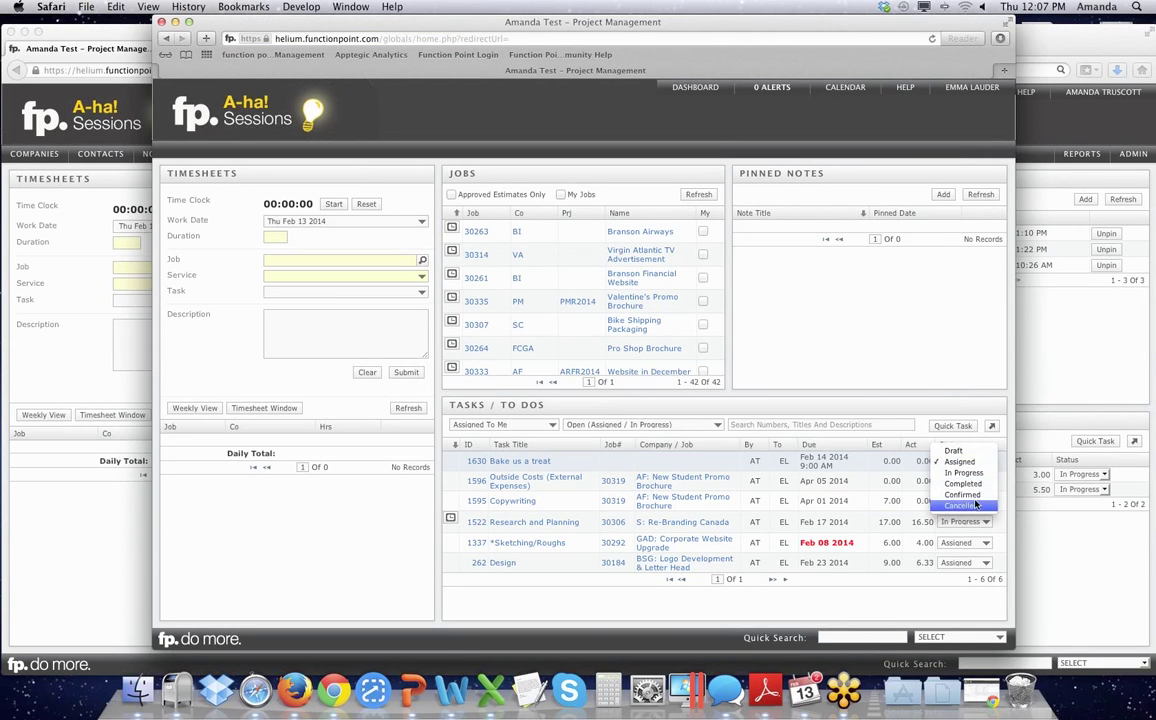
pyautogui.click(972, 507)
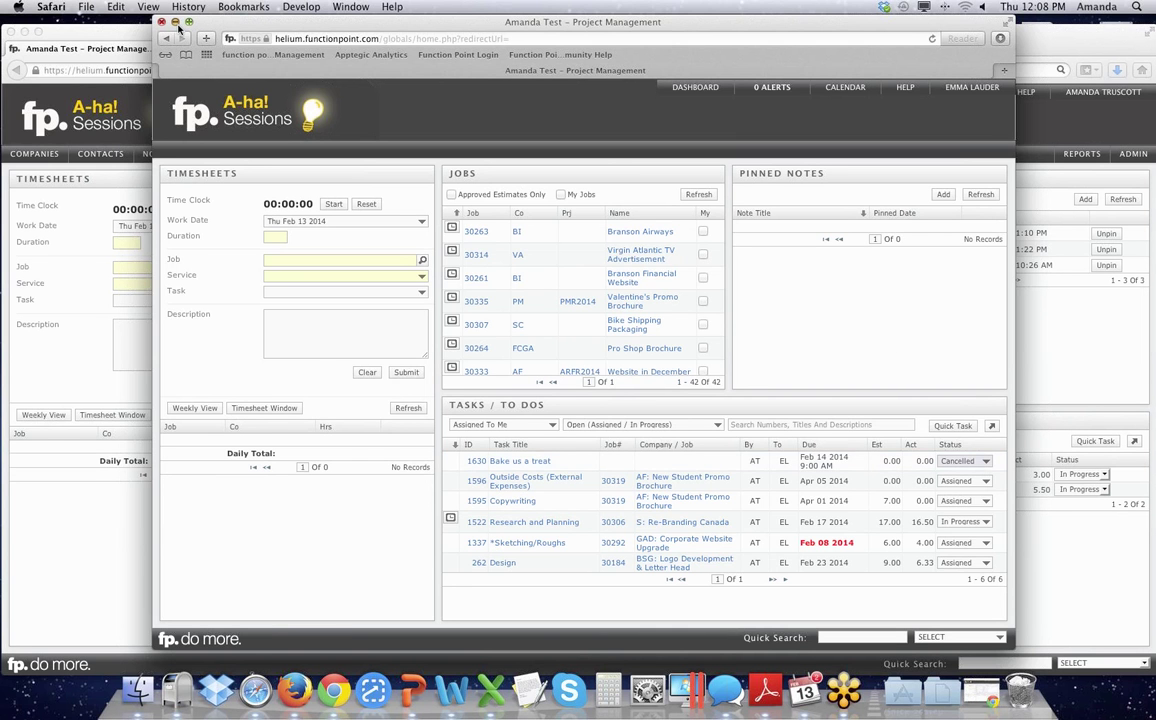
pyautogui.click(175, 22)
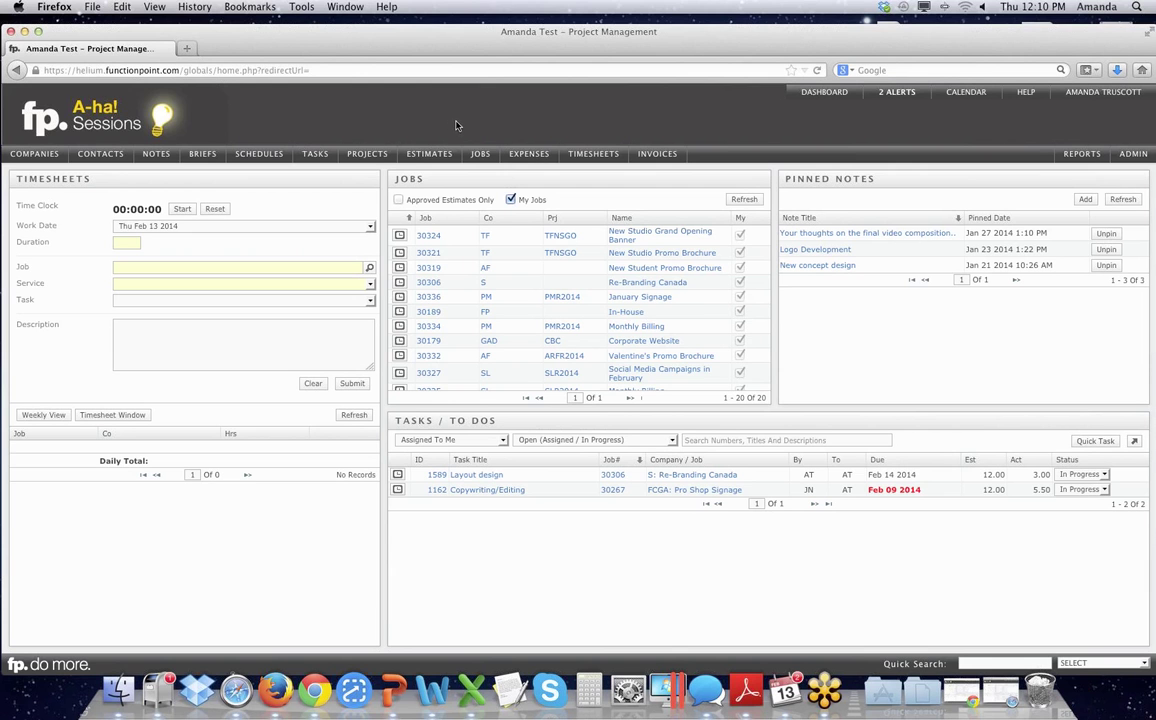
# - Open the details of the recently viewed Valentine's Promo Brochure job
pyautogui.moveTo(482, 158)
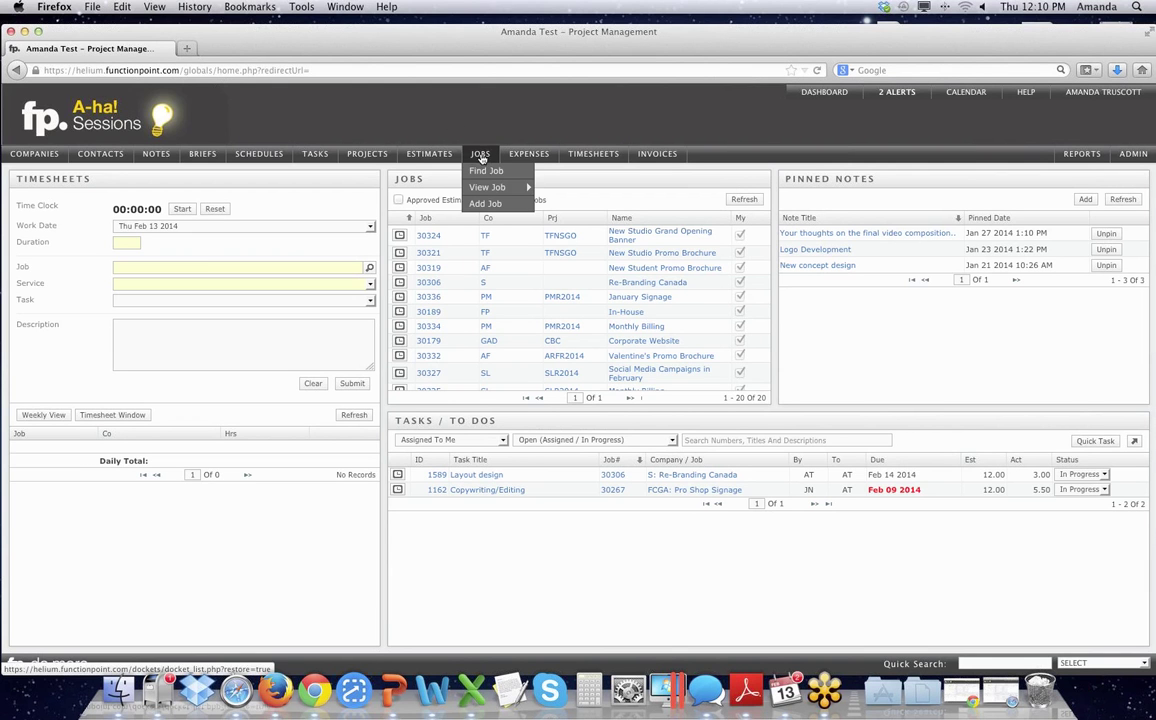
pyautogui.moveTo(491, 190)
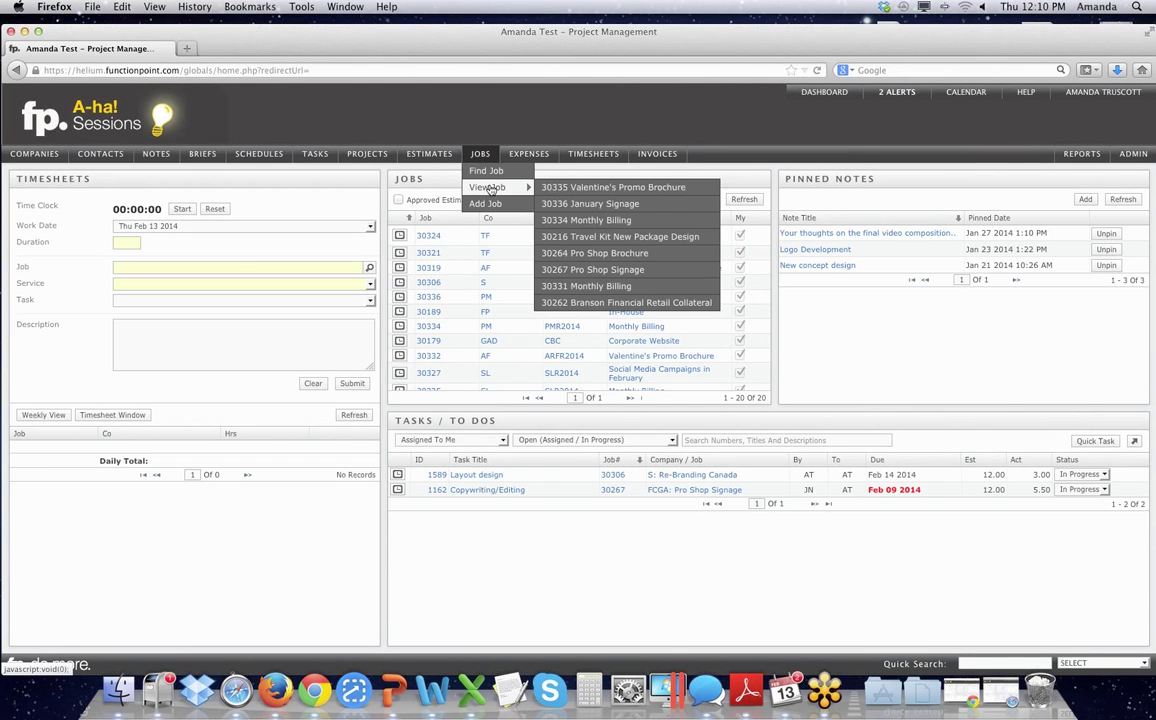
pyautogui.click(553, 190)
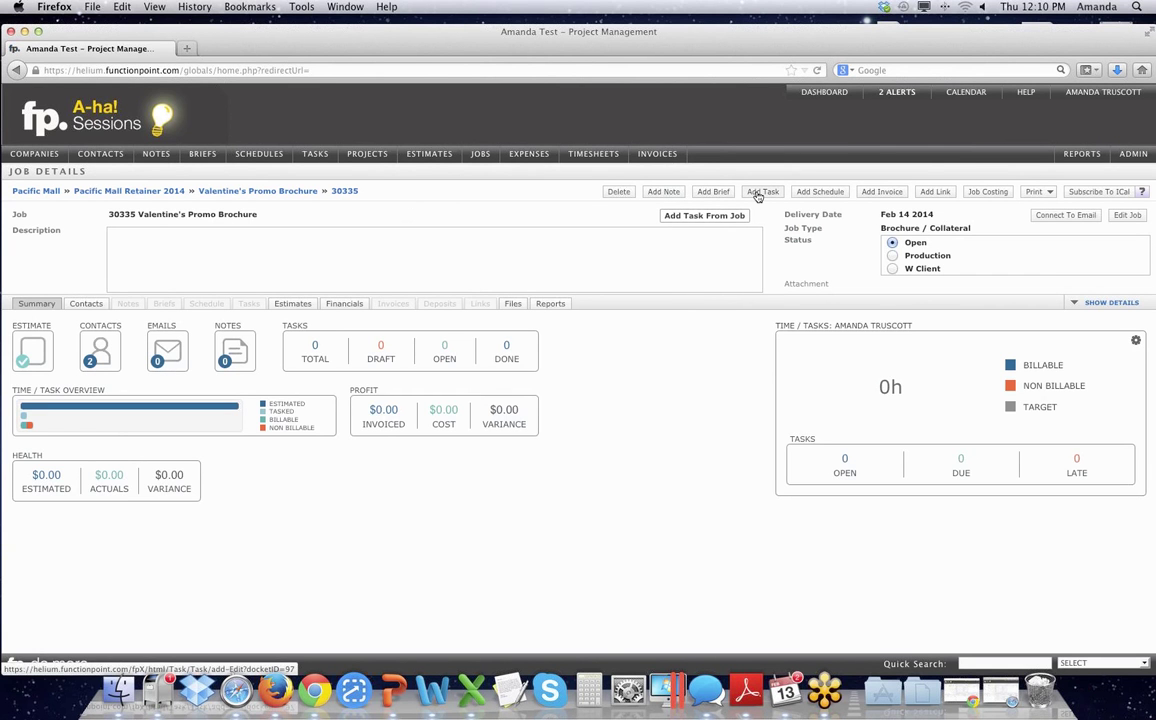
# - Add a task to the job titled "Arrange Catering", assigned to the second account executive listed, with the Production service
pyautogui.click(758, 194)
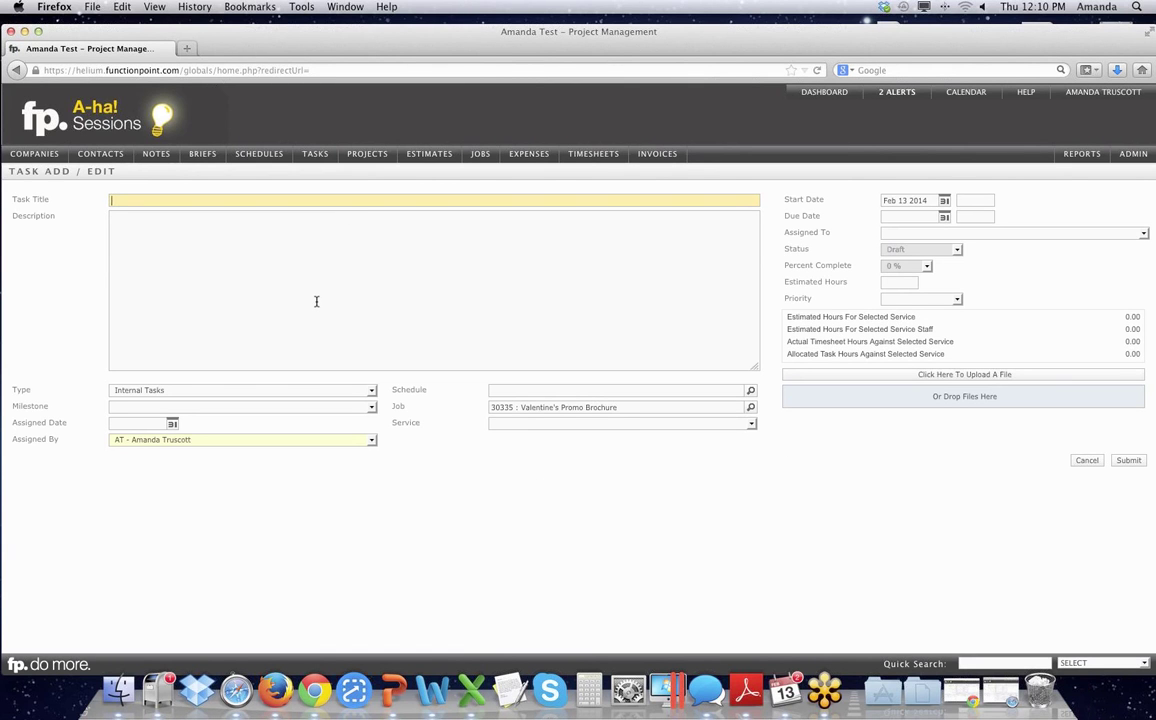
pyautogui.write('Arrange Catering')
pyautogui.click(1143, 235)
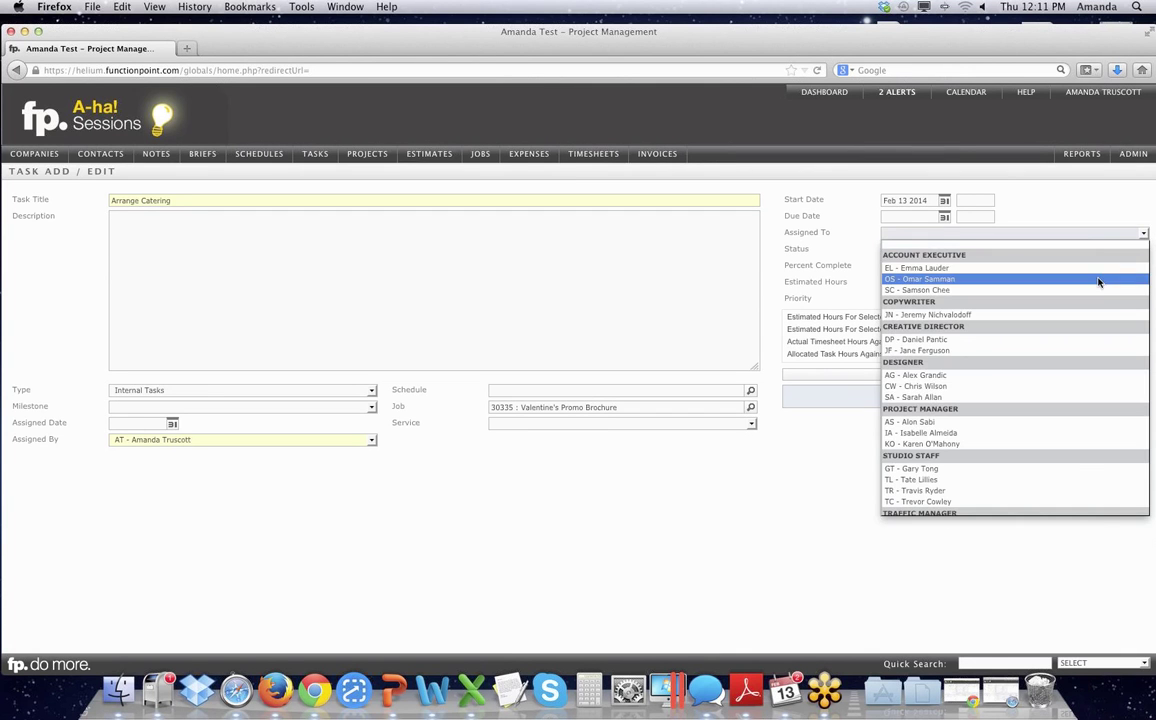
pyautogui.click(1098, 280)
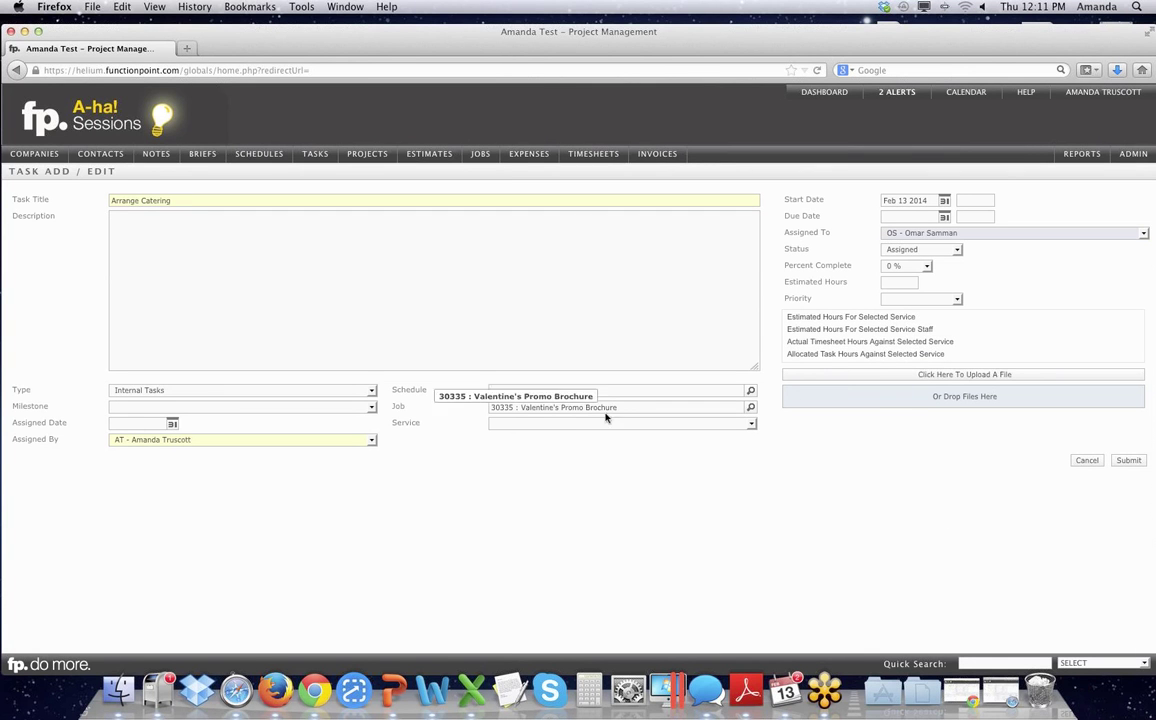
pyautogui.click(751, 425)
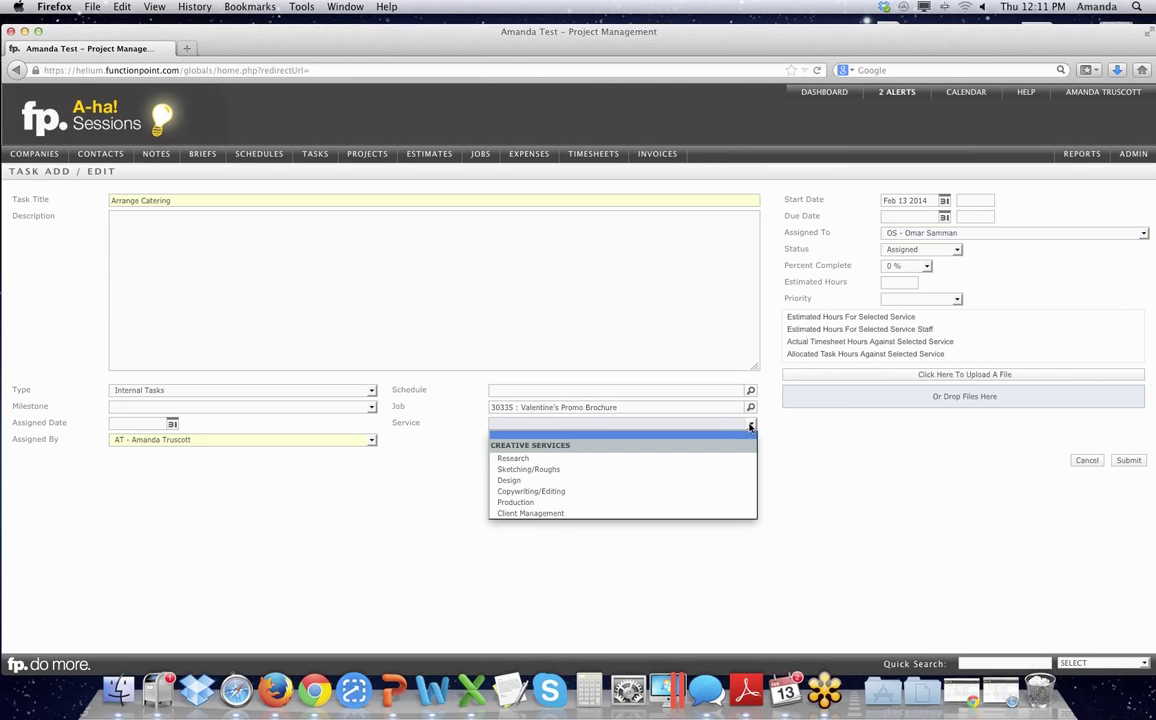
pyautogui.click(703, 503)
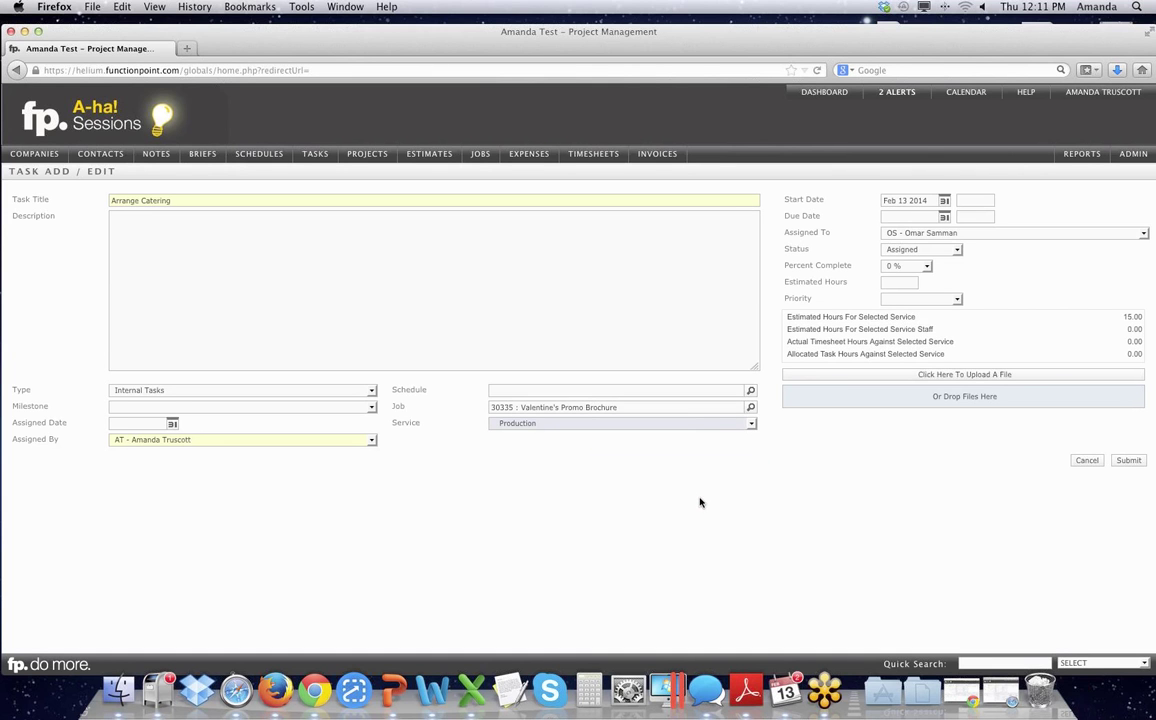
# - Try the Draft status on the Arrange Catering task and return it to Assigned
pyautogui.click(957, 251)
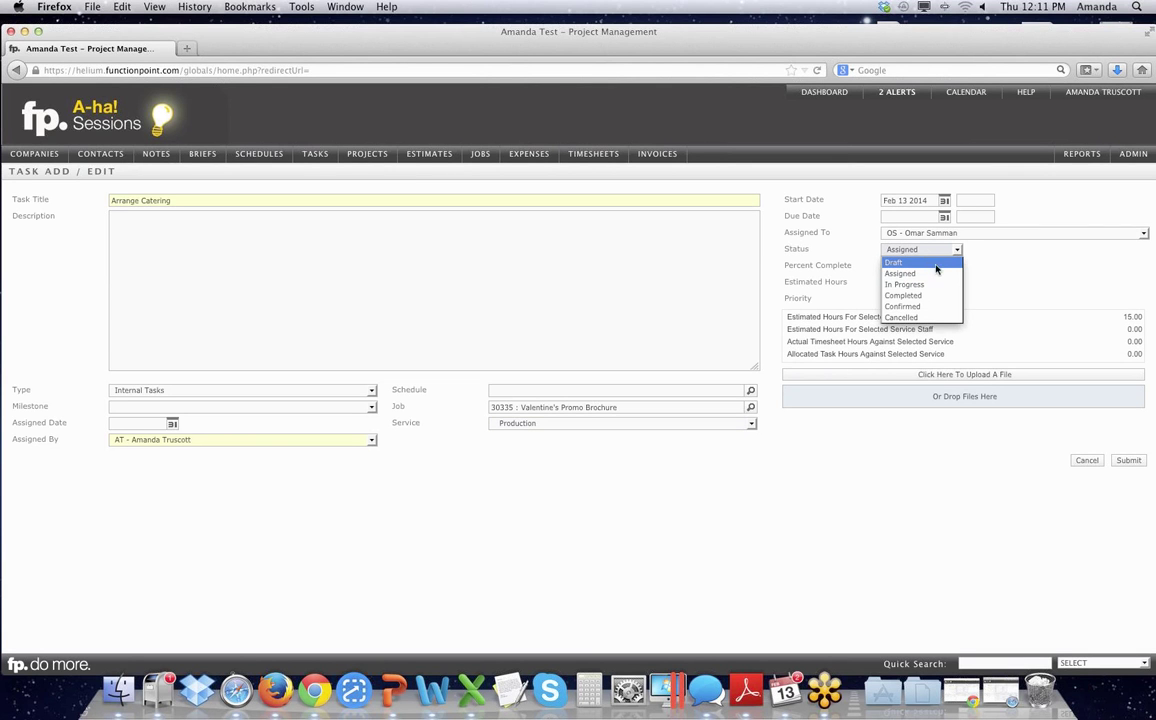
pyautogui.click(921, 276)
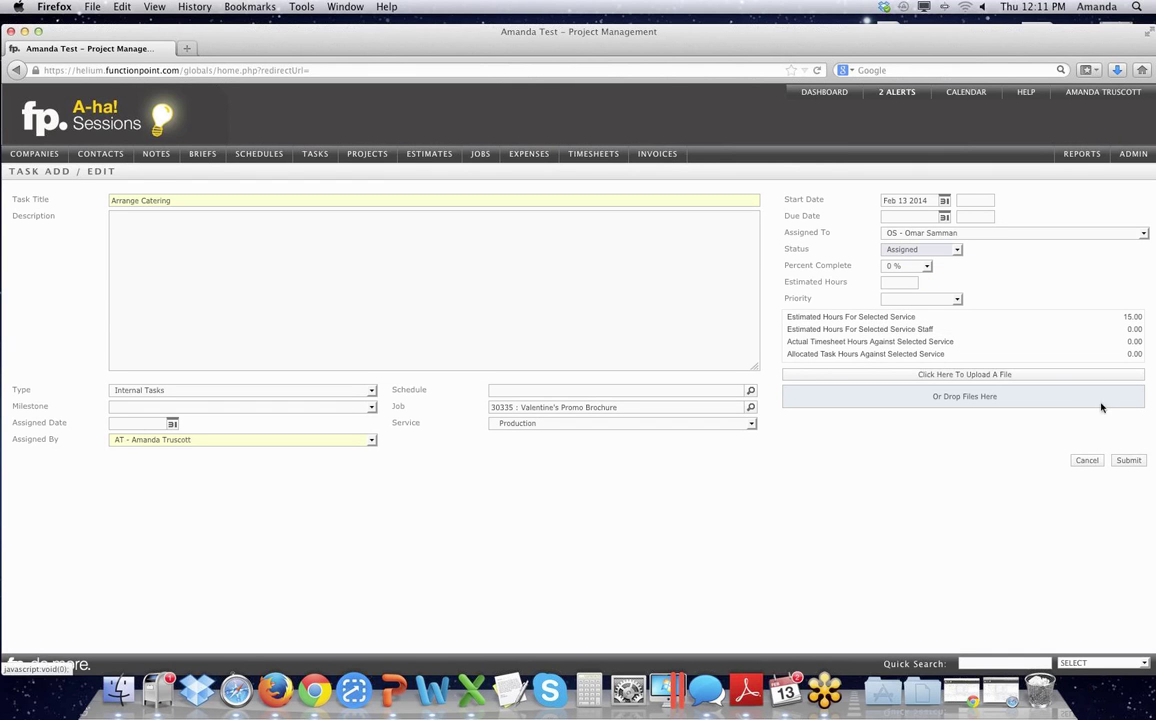
pyautogui.click(956, 251)
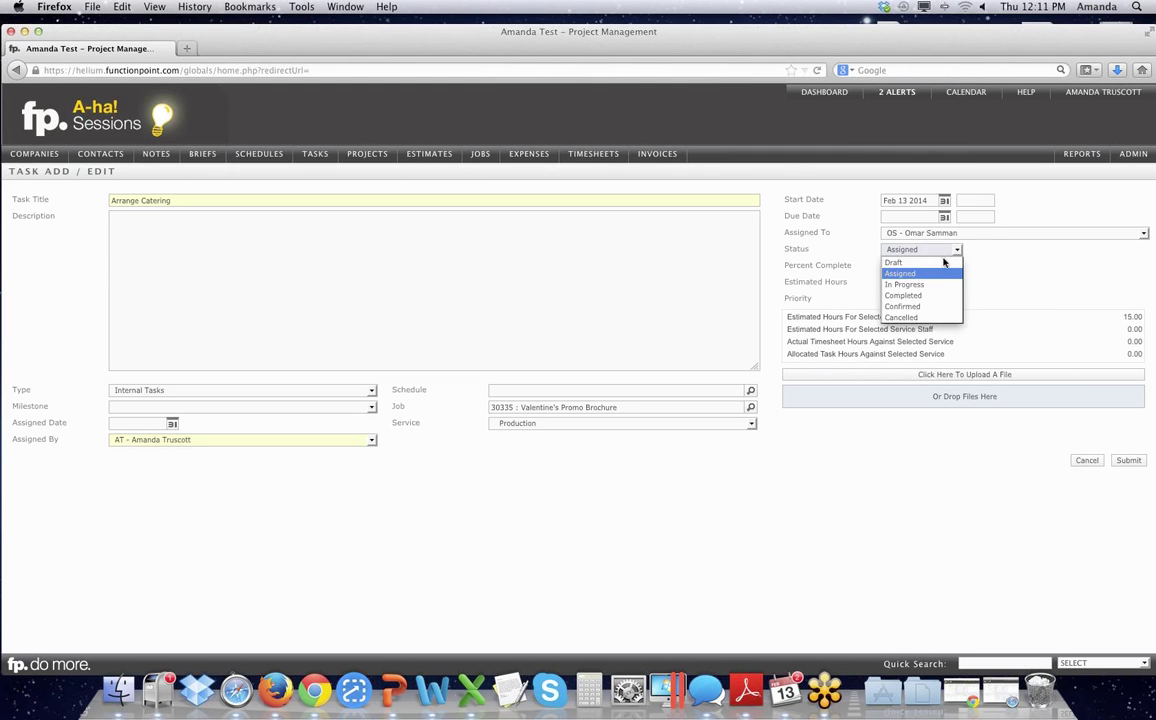
pyautogui.click(941, 265)
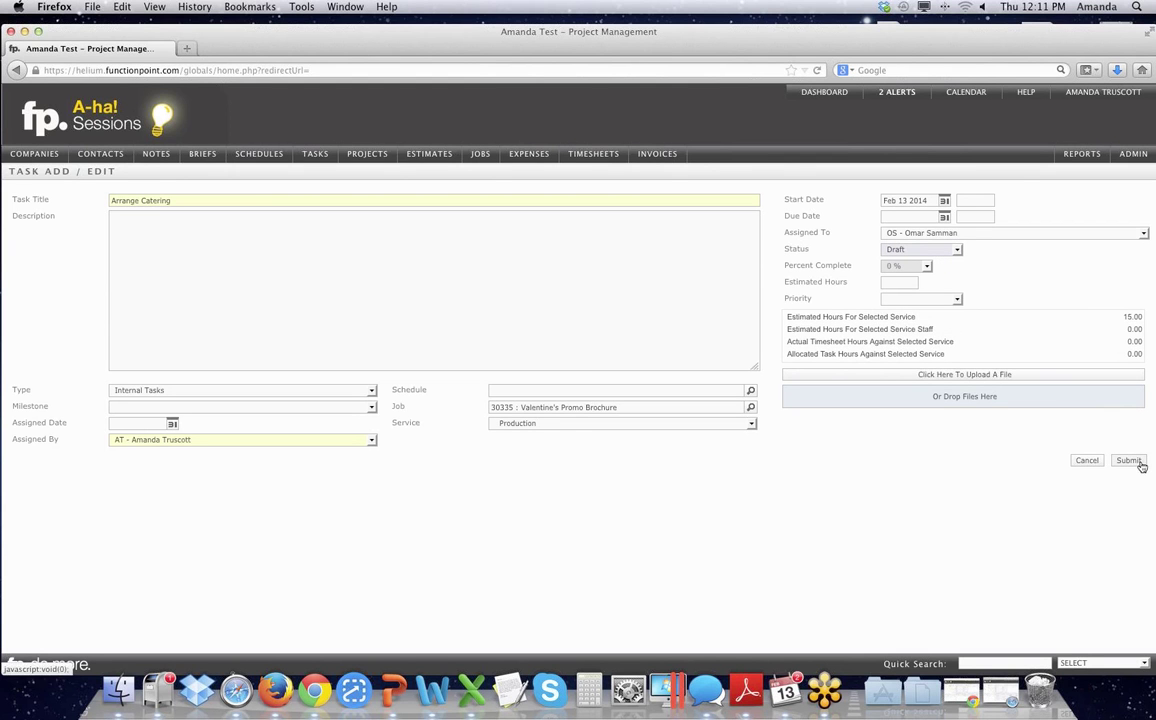
pyautogui.click(956, 251)
pyautogui.click(950, 271)
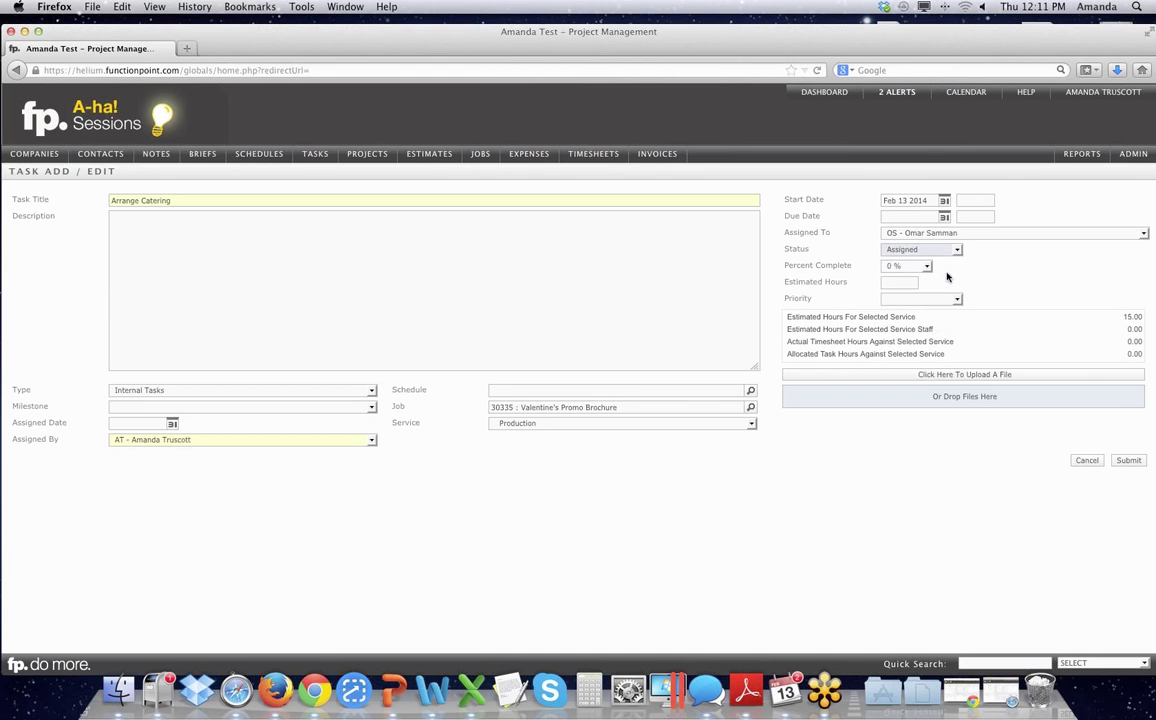
# - Submit the Arrange Catering task and reload the assignee's dashboard in the Chrome window
pyautogui.click(1129, 461)
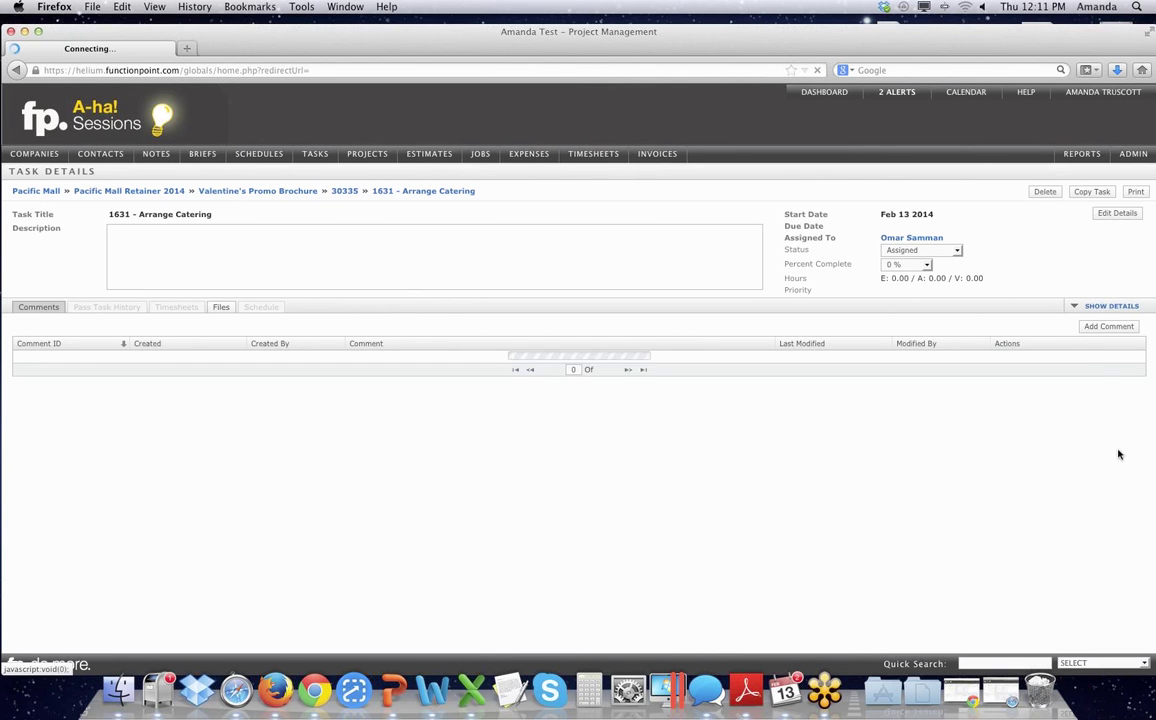
pyautogui.click(963, 693)
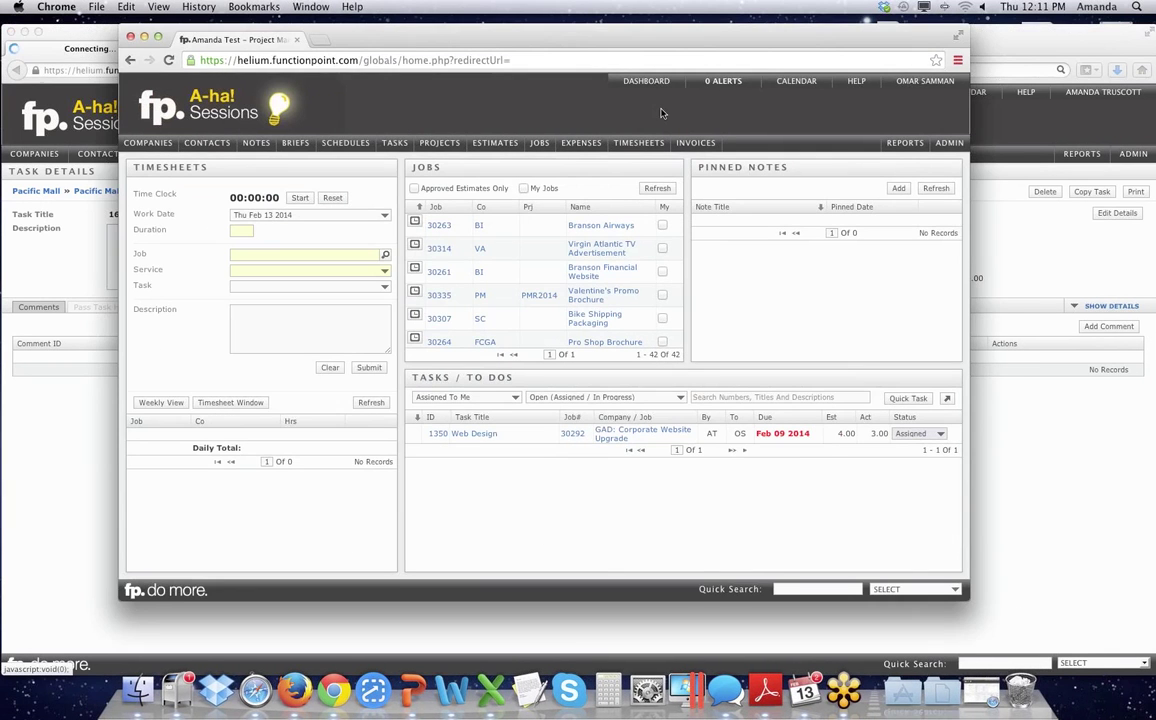
pyautogui.click(168, 60)
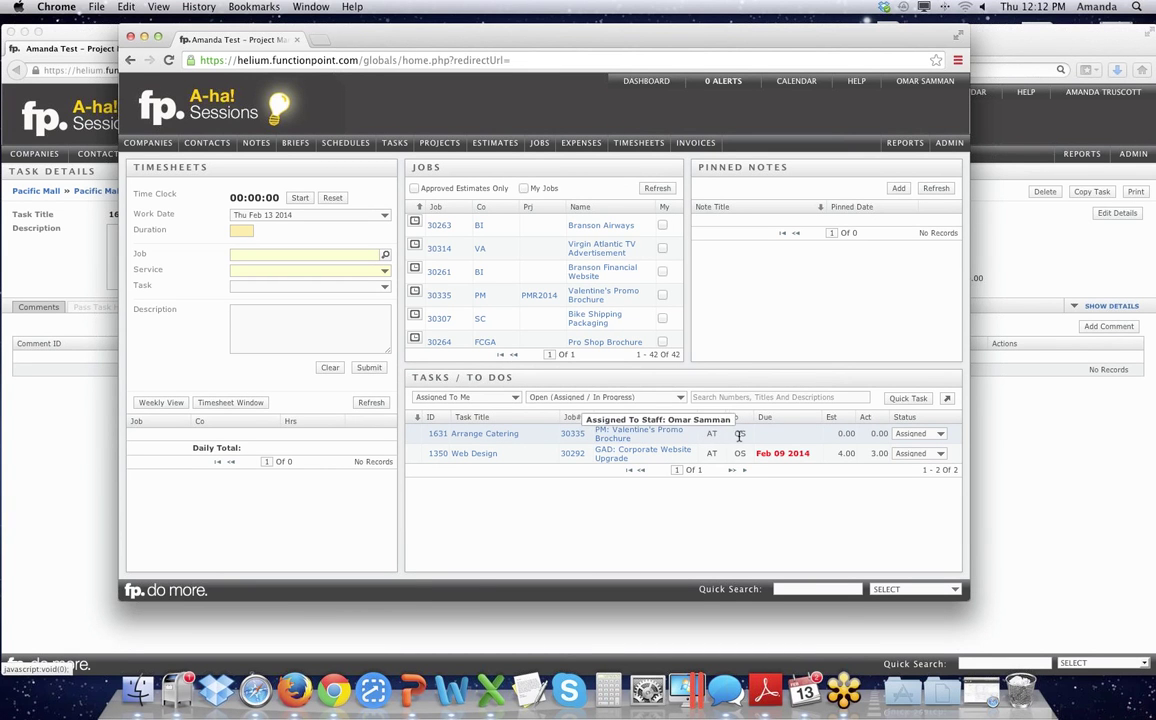
# - Set the Arrange Catering task to In Progress on the assignee's dashboard and load it into the timesheet form
pyautogui.click(941, 434)
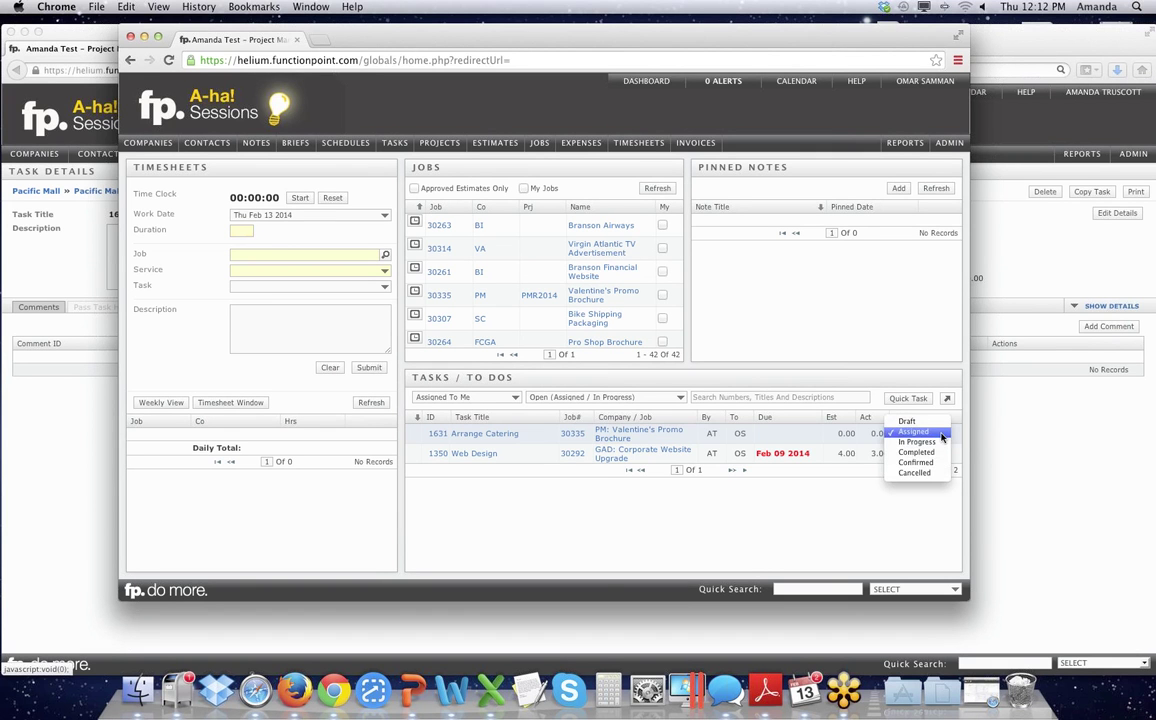
pyautogui.click(917, 442)
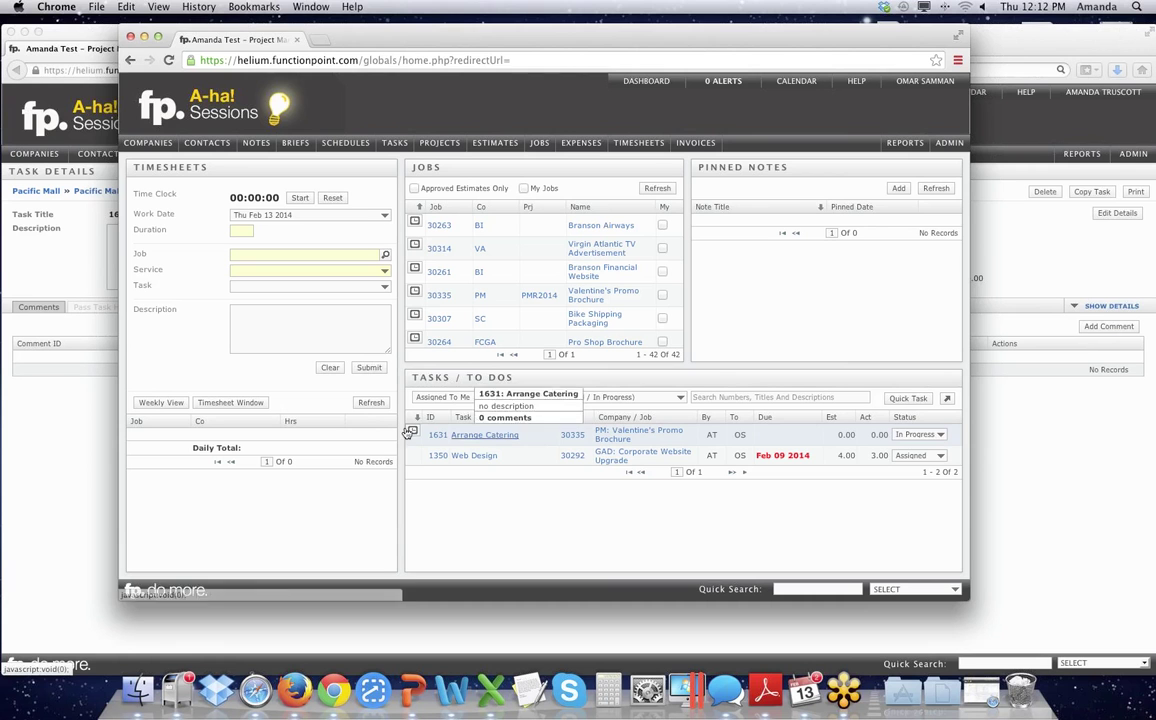
pyautogui.click(411, 433)
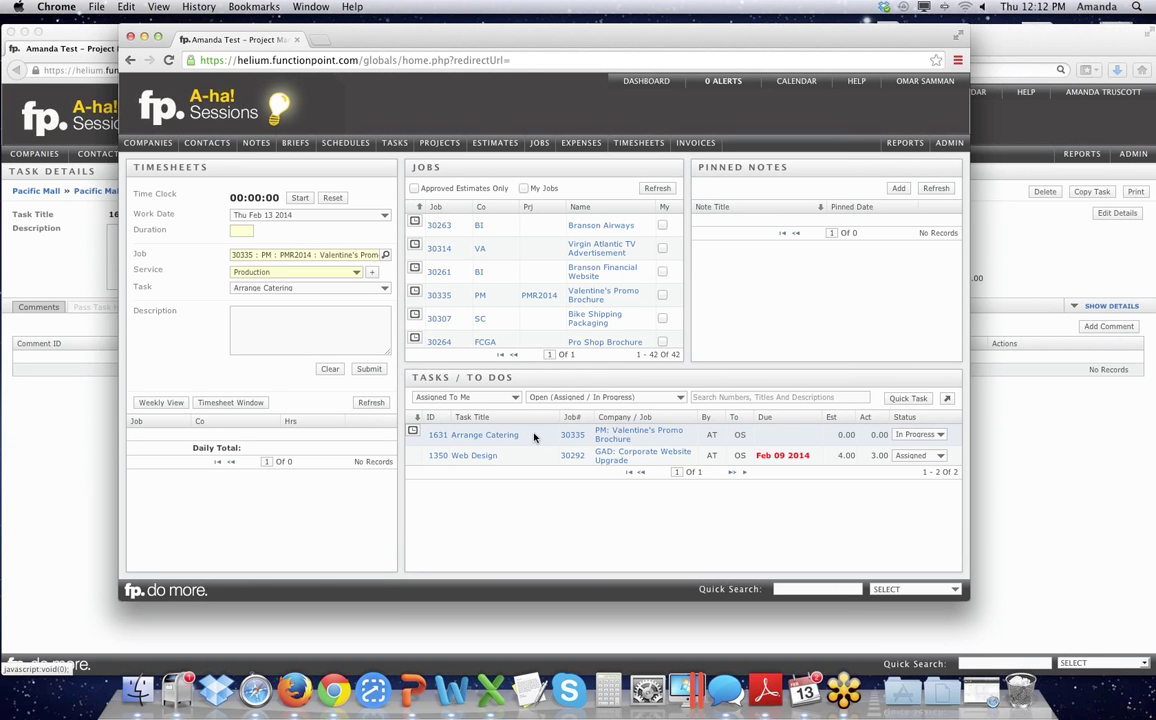
# - Mark Arrange Catering as Completed, passing it to the first traffic manager listed with the comment "I'm not your secretary."
pyautogui.click(942, 435)
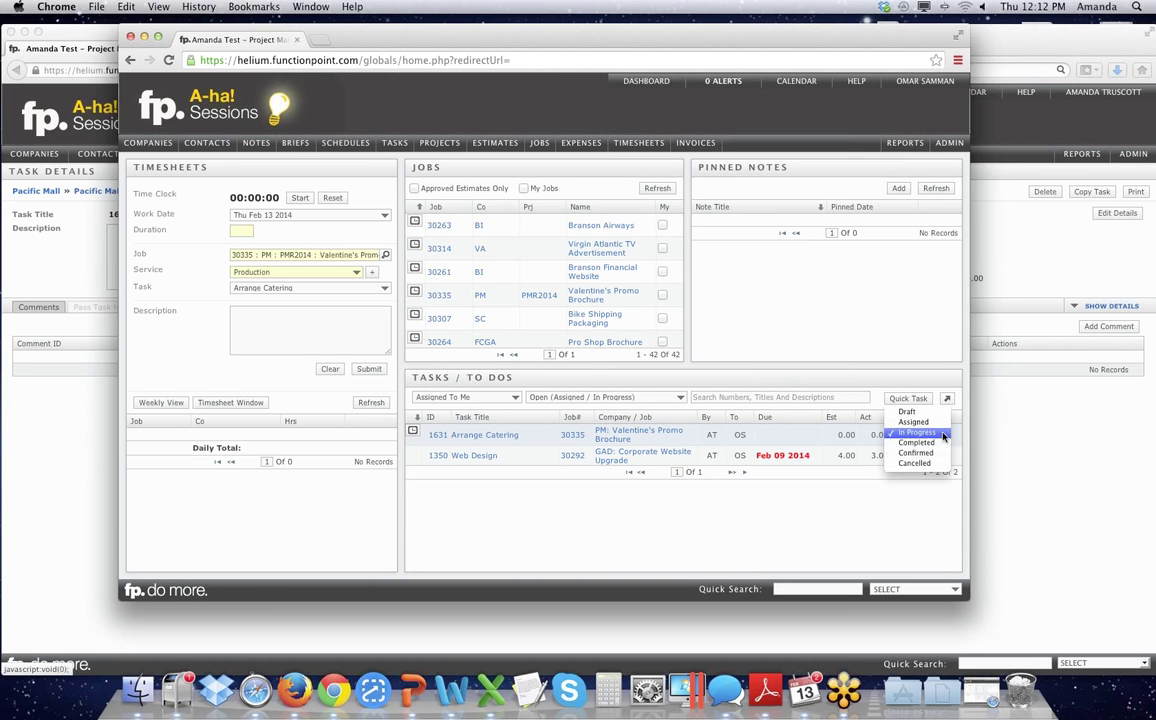
pyautogui.click(953, 435)
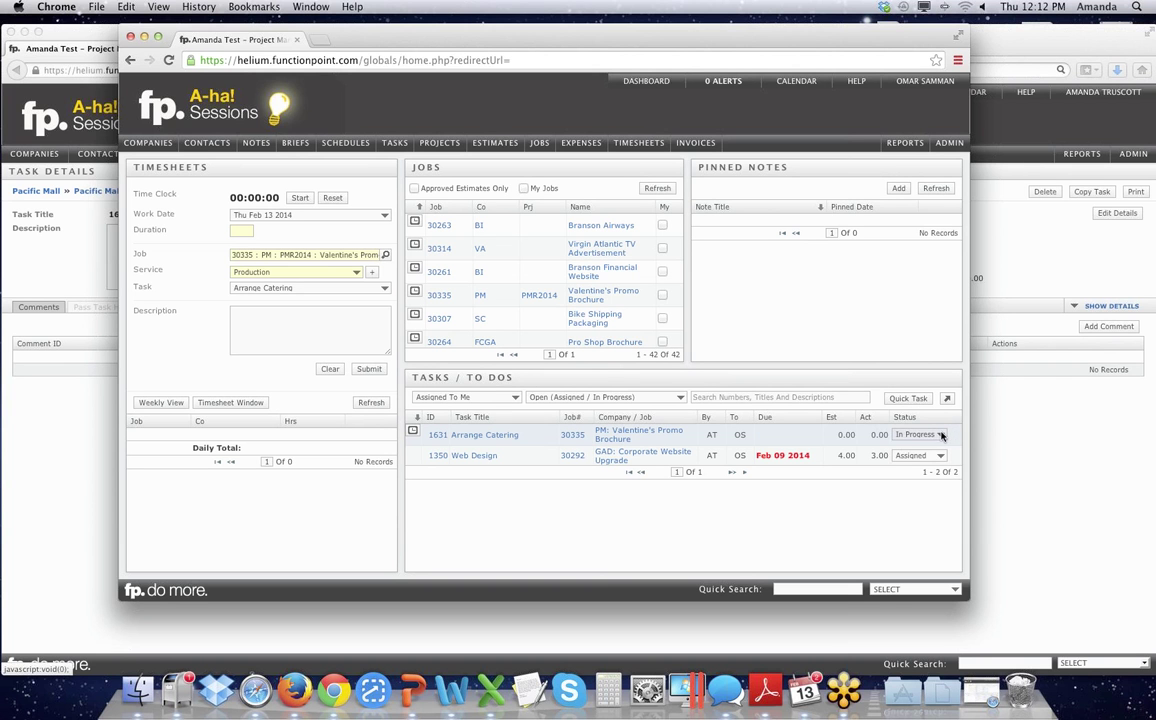
pyautogui.click(941, 436)
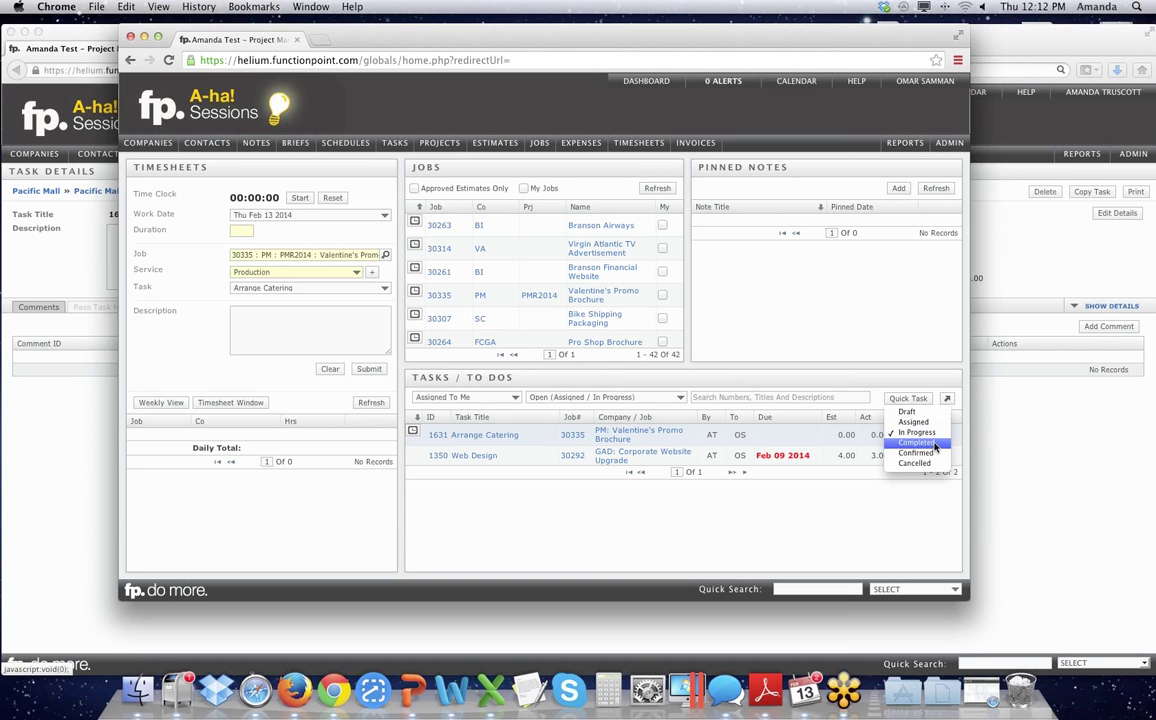
pyautogui.click(935, 446)
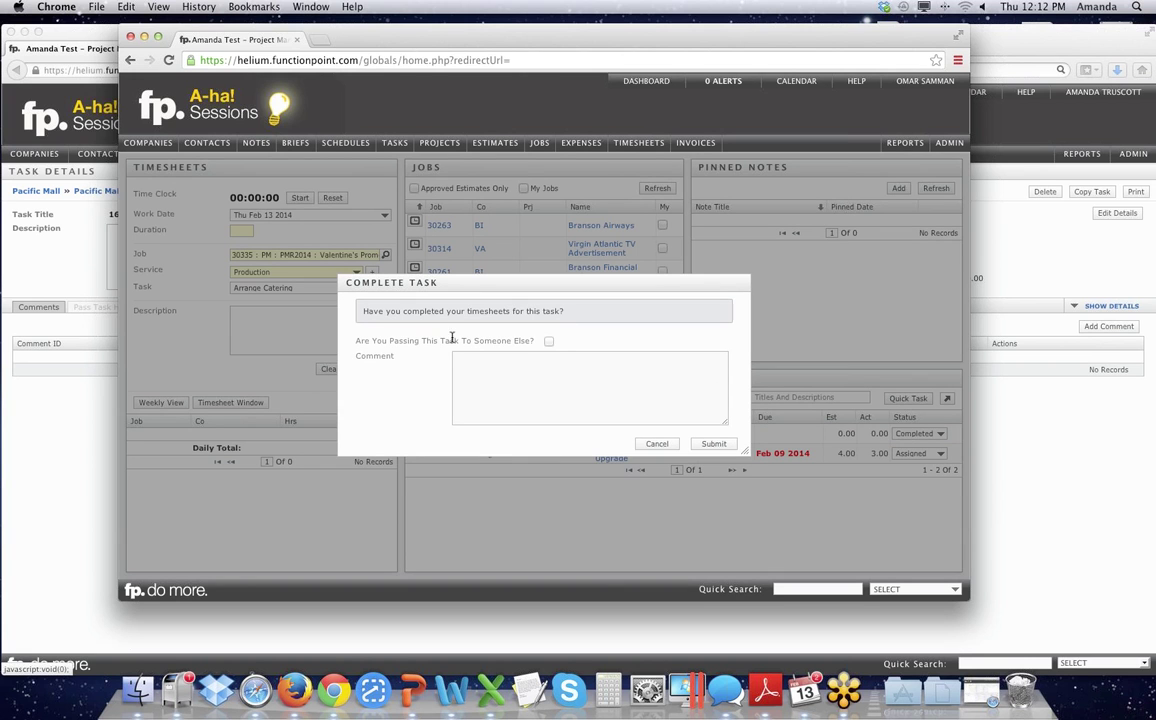
pyautogui.click(549, 341)
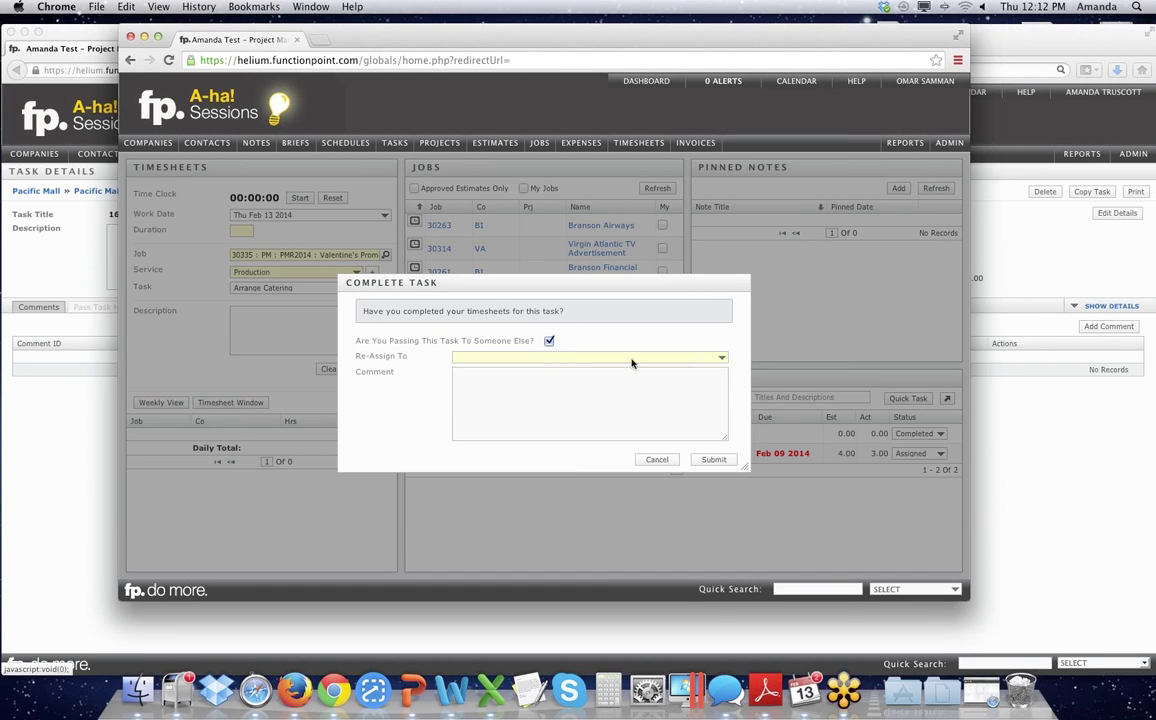
pyautogui.click(721, 358)
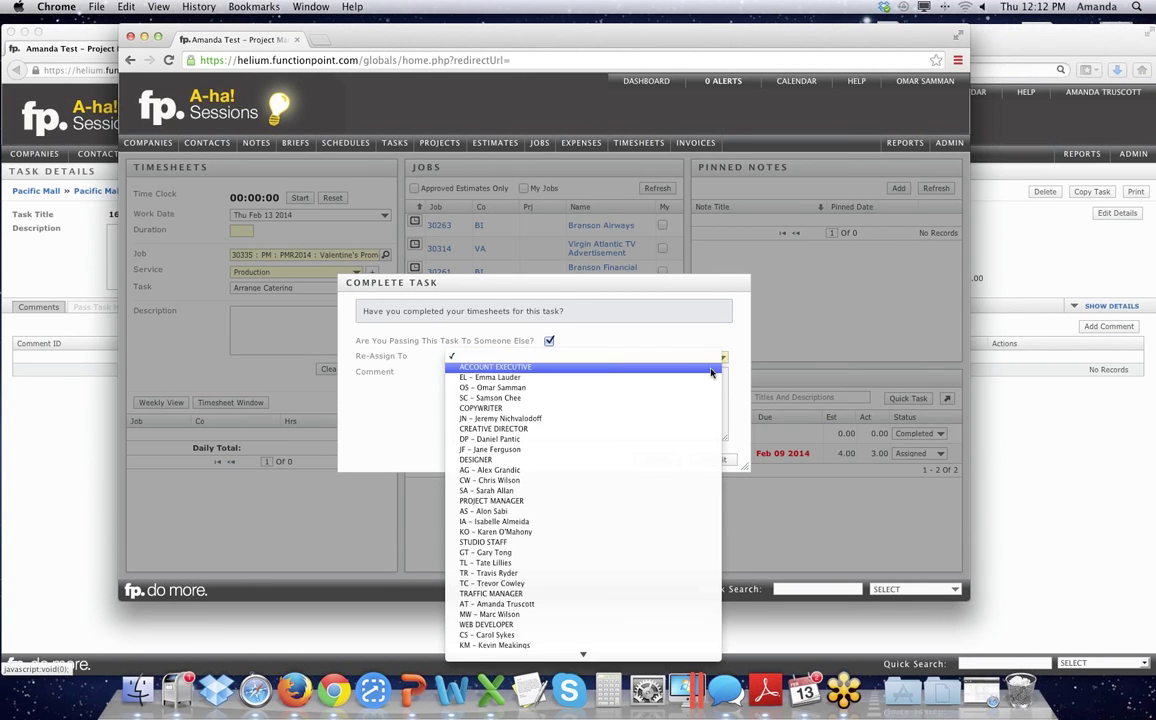
pyautogui.click(634, 605)
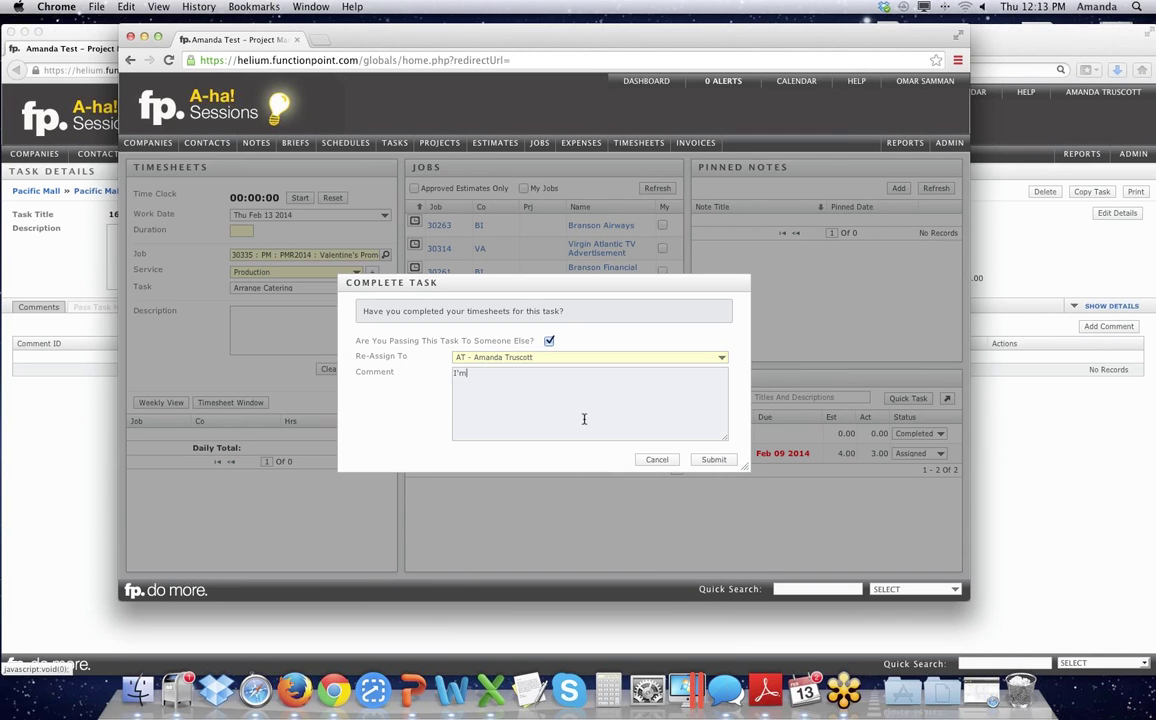
pyautogui.write("I'm not your secretary.")
pyautogui.click(718, 460)
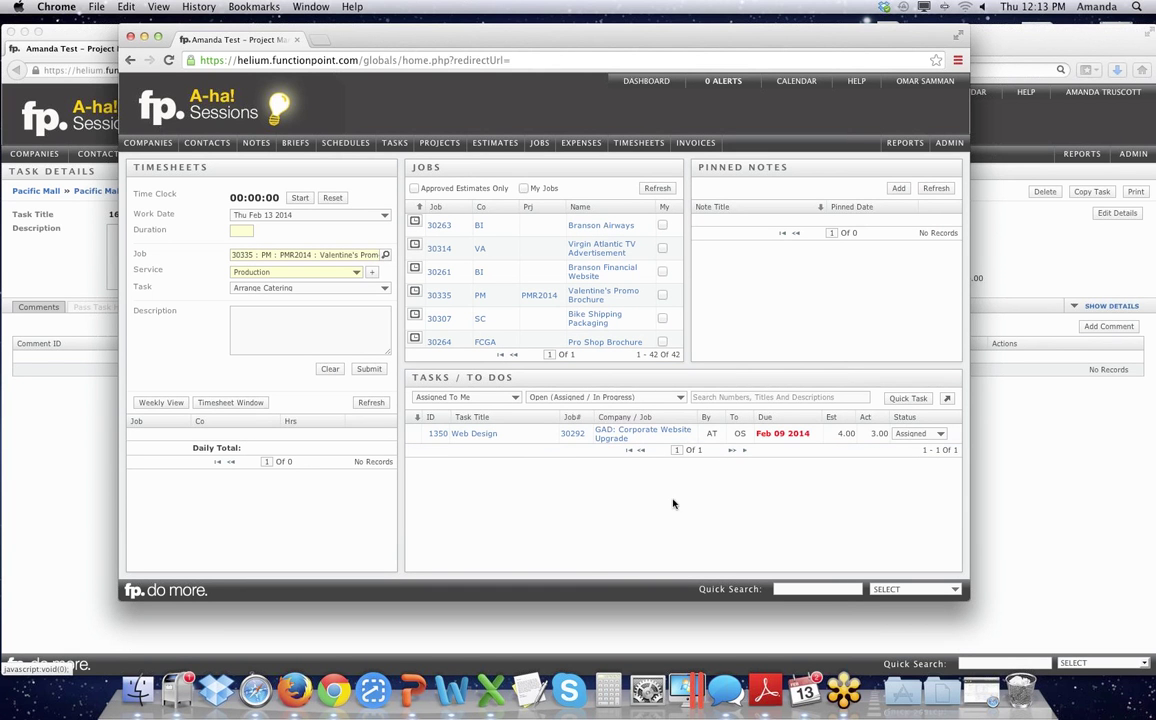
# - On the dashboard in the Firefox window, set Arrange Catering to In Progress and load it into the timesheet form
pyautogui.click(145, 37)
pyautogui.click(820, 92)
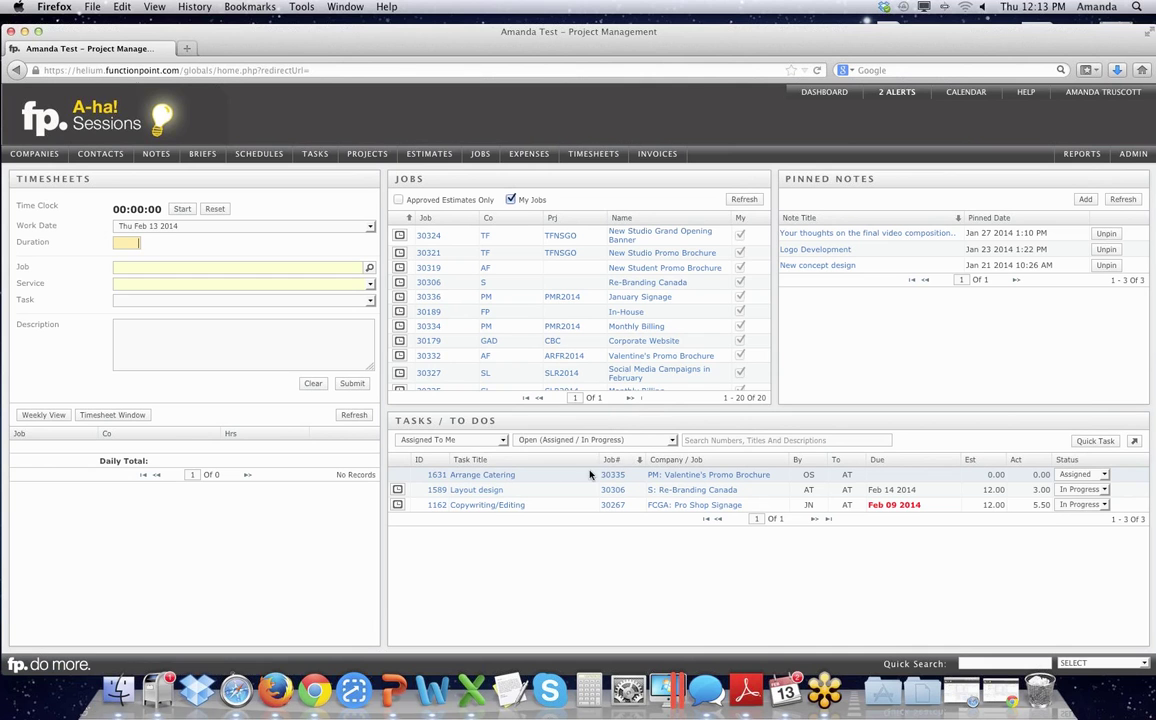
pyautogui.click(1104, 474)
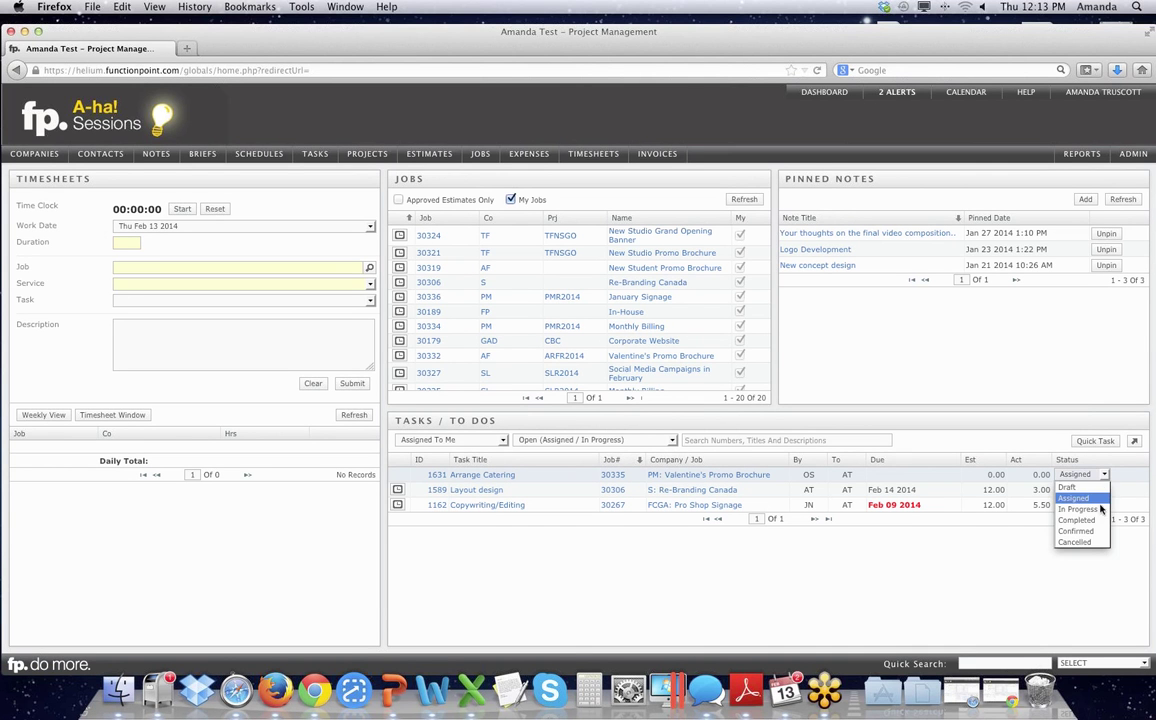
pyautogui.click(1078, 509)
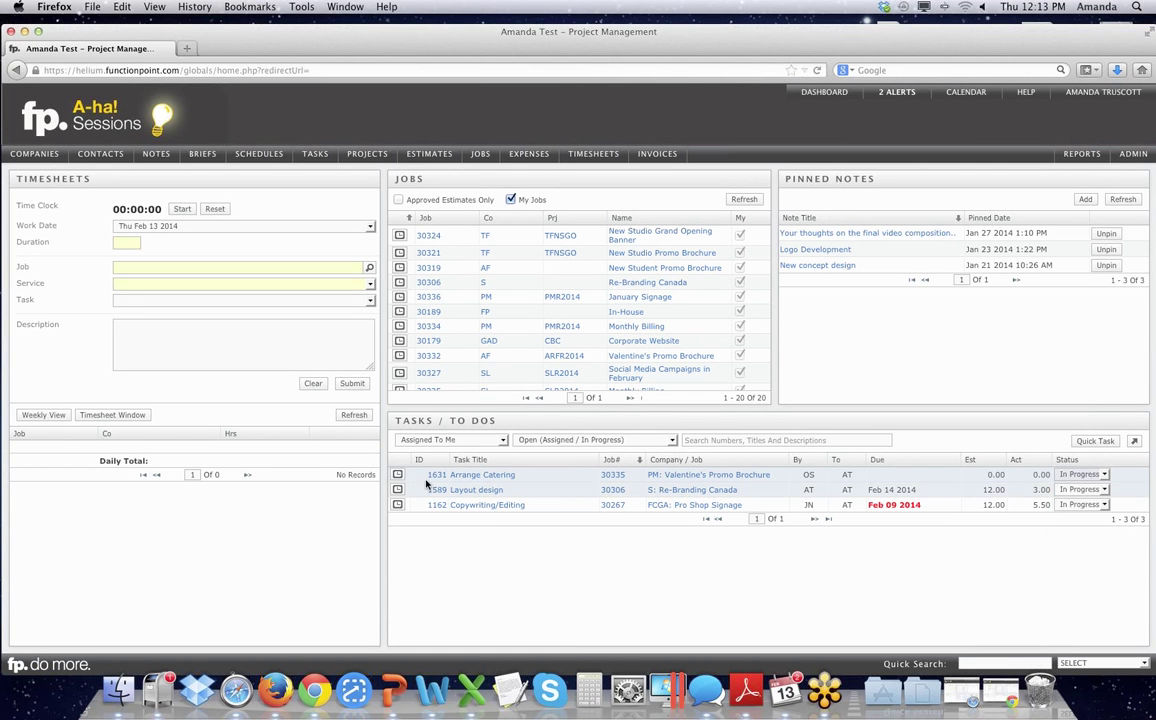
pyautogui.click(398, 478)
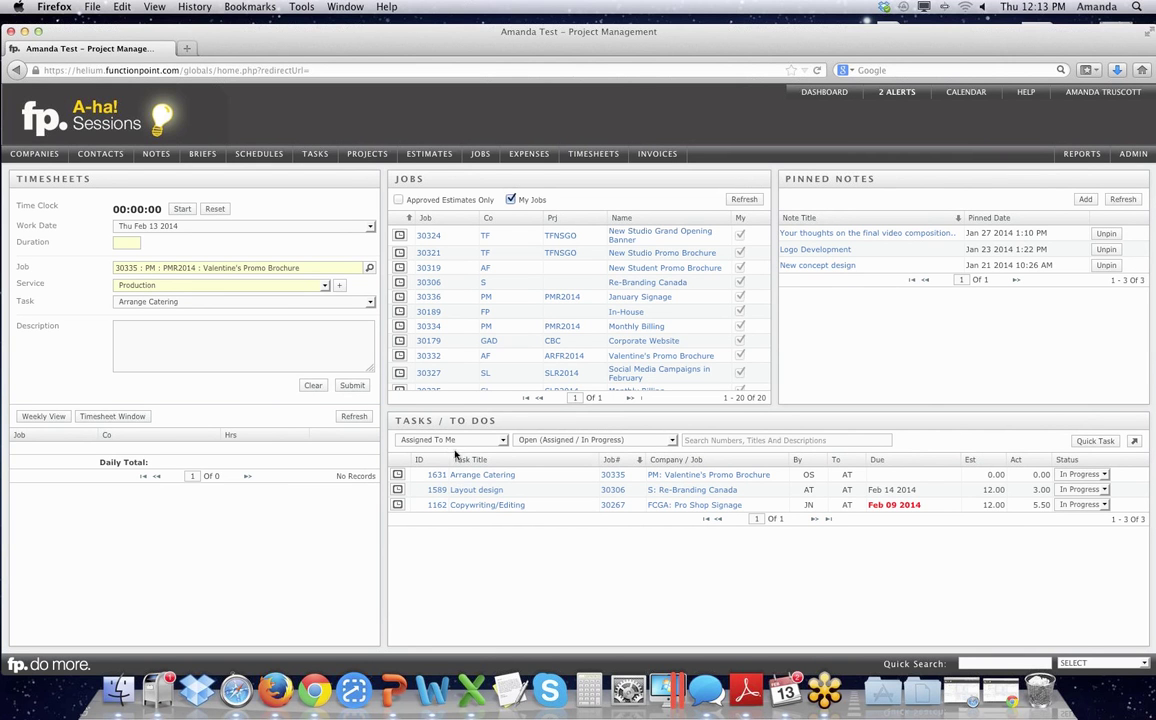
# - Open the Valentine's Promo Brochure job from the Arrange Catering details and add a schedule using the current estimate services as template
pyautogui.click(495, 478)
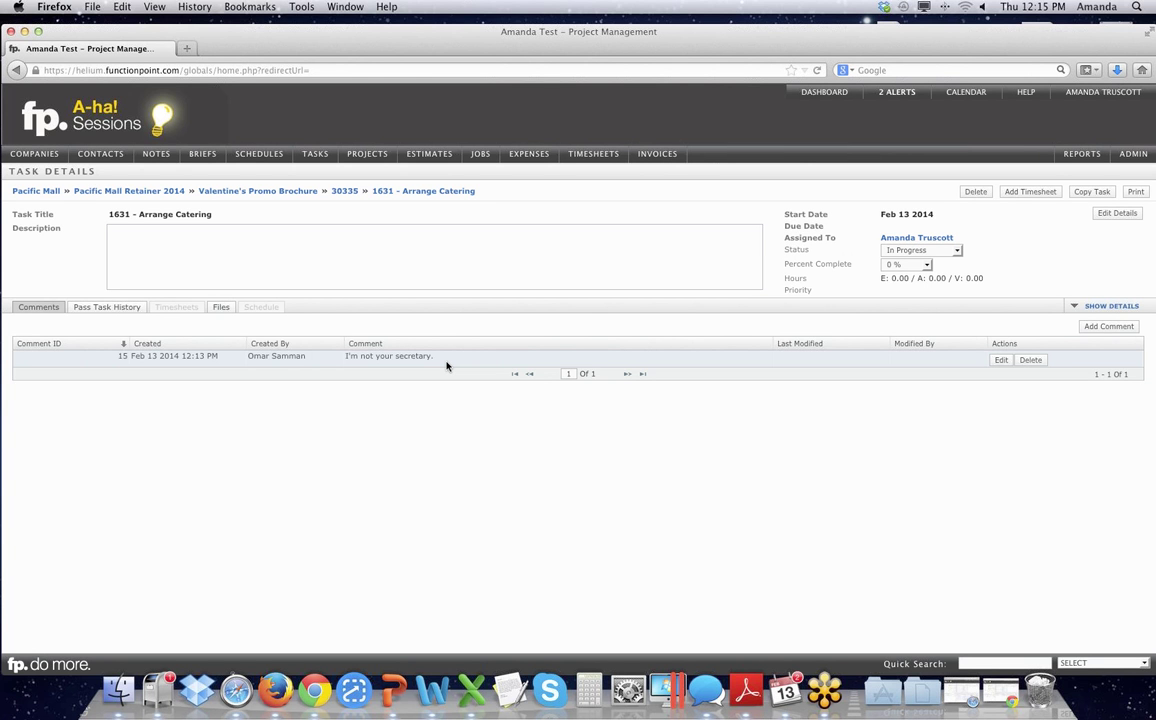
pyautogui.click(272, 194)
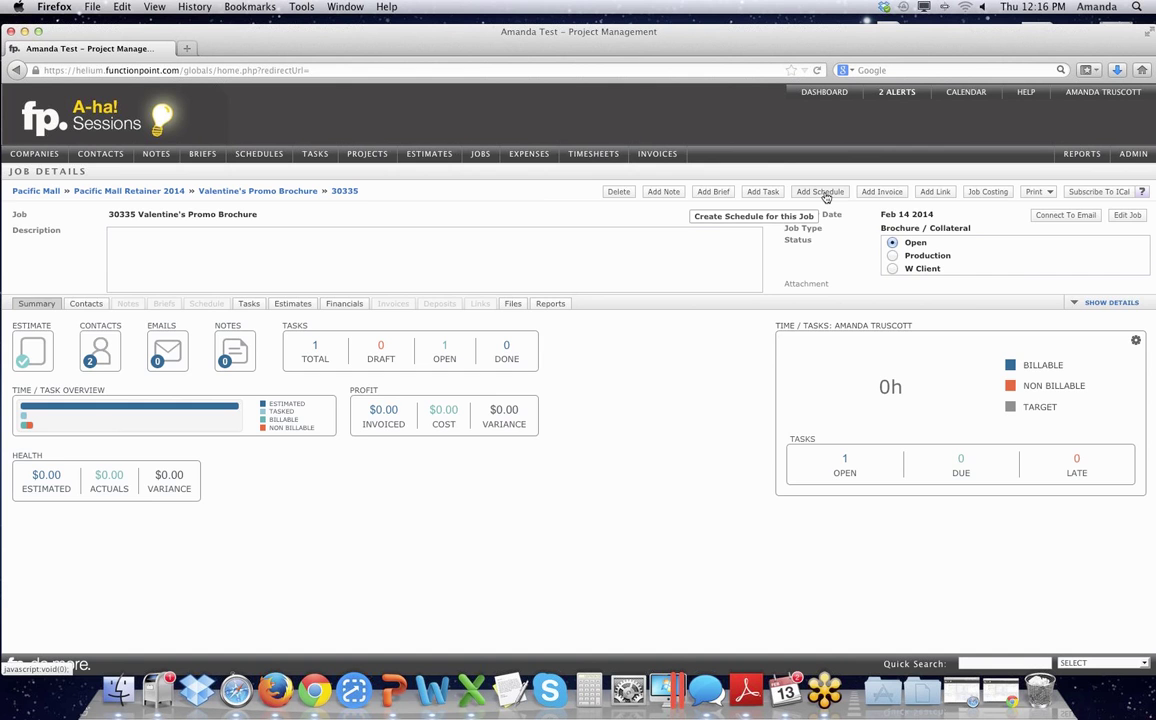
pyautogui.click(822, 192)
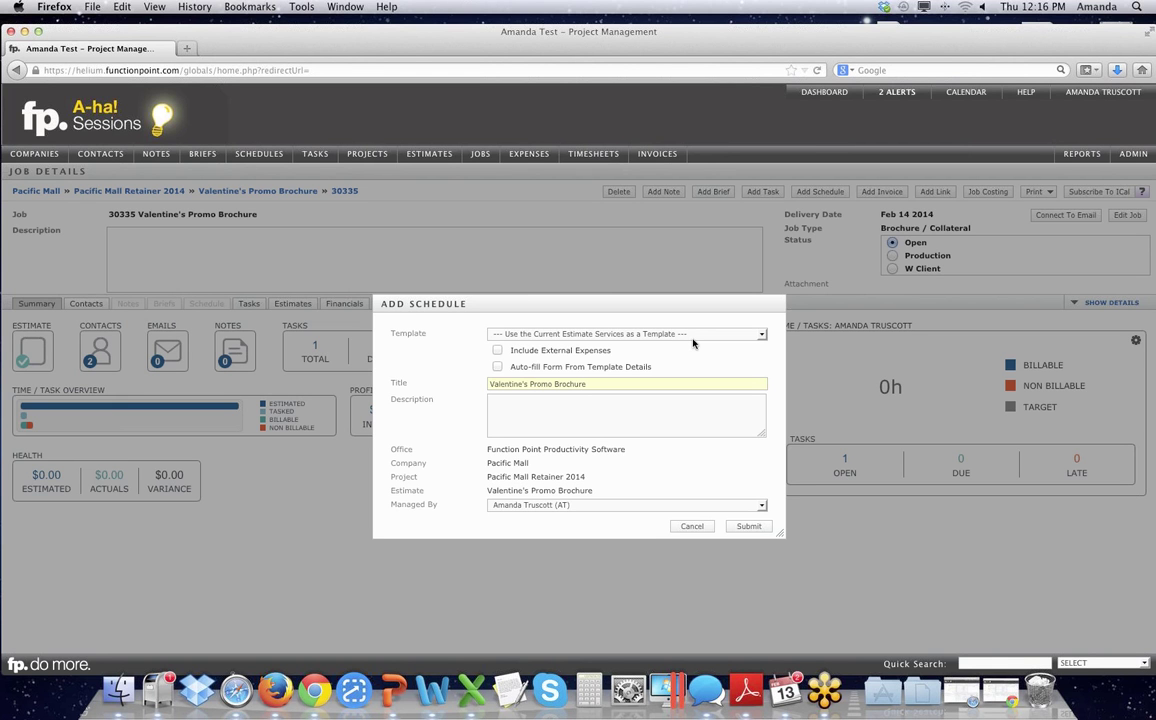
pyautogui.click(748, 530)
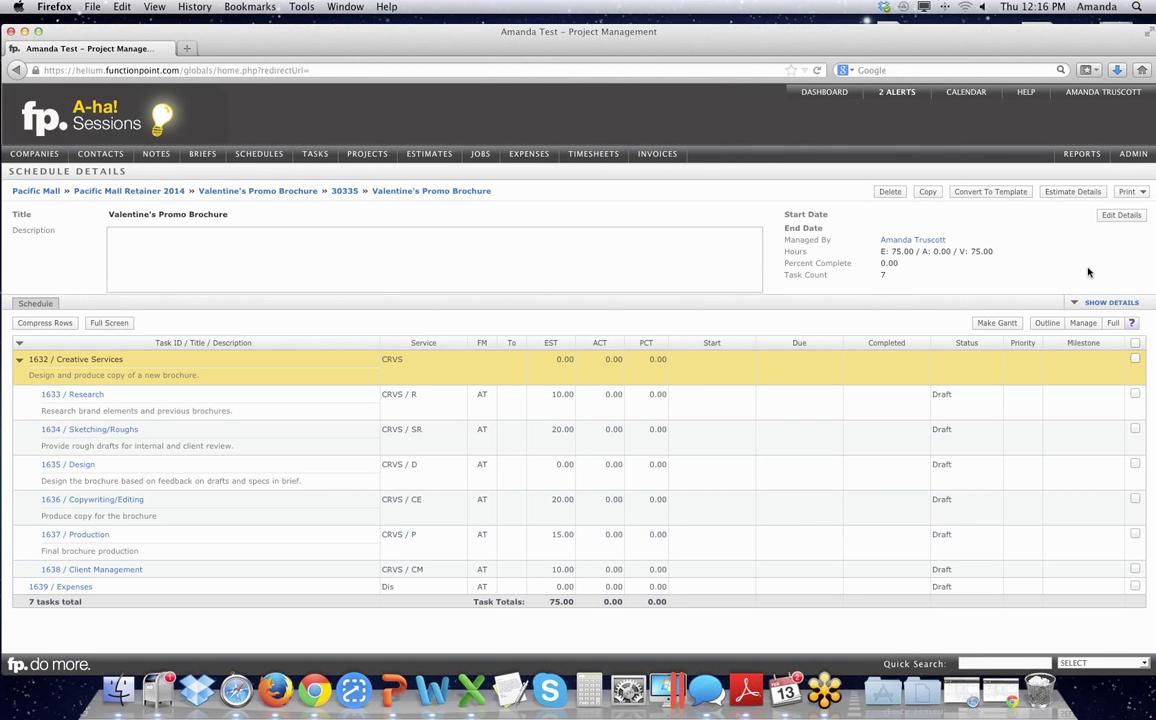
# - Put the schedule in Manage mode and assign the Research task to the STUDIO STAFF group
pyautogui.click(1088, 327)
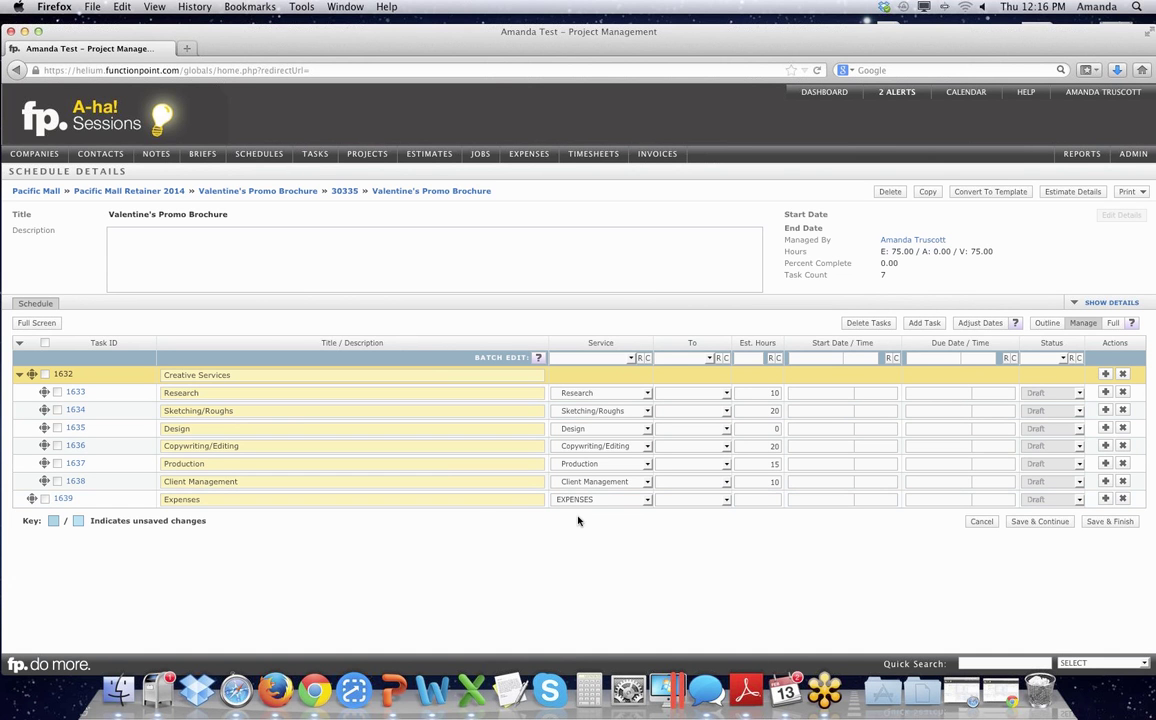
pyautogui.click(727, 394)
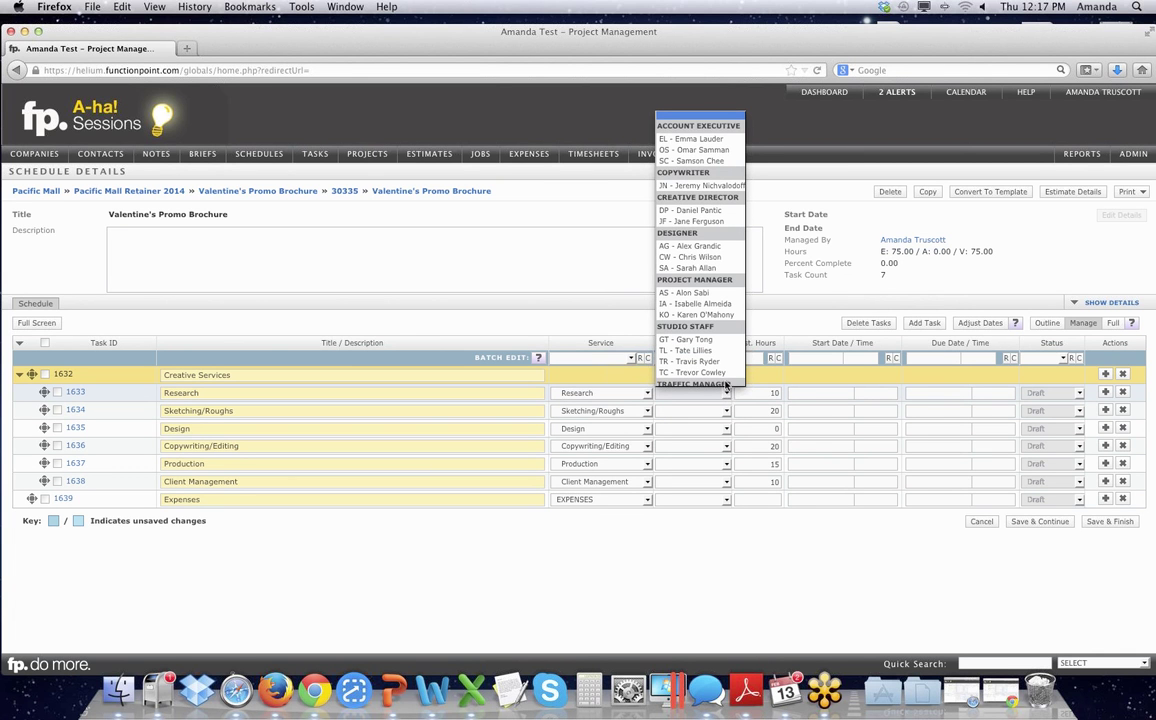
pyautogui.click(700, 328)
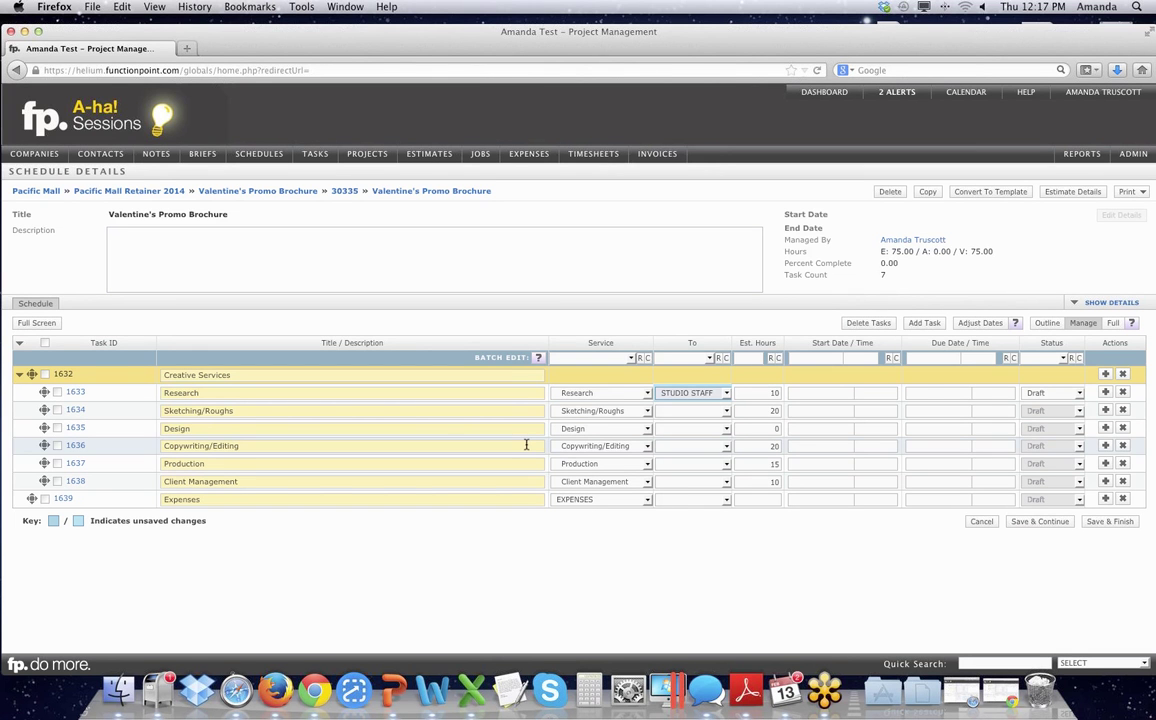
# - Add two new tasks below Copywriting/Editing and nest them under it as subtasks
pyautogui.click(1106, 446)
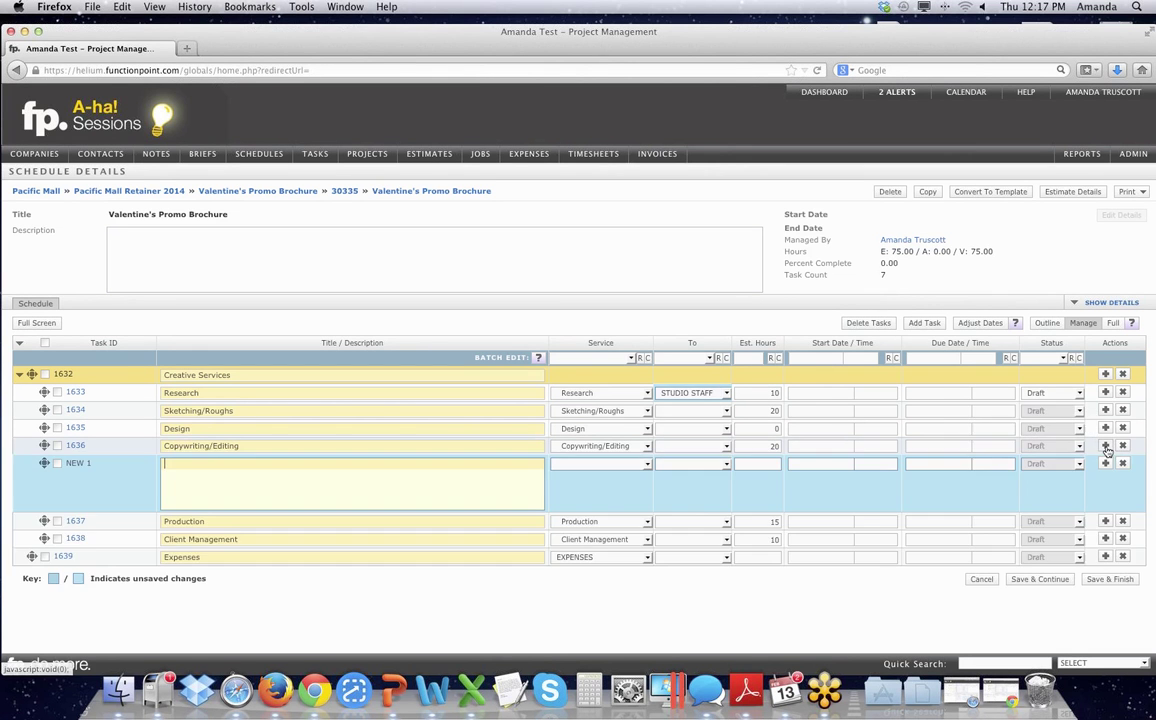
pyautogui.click(1106, 446)
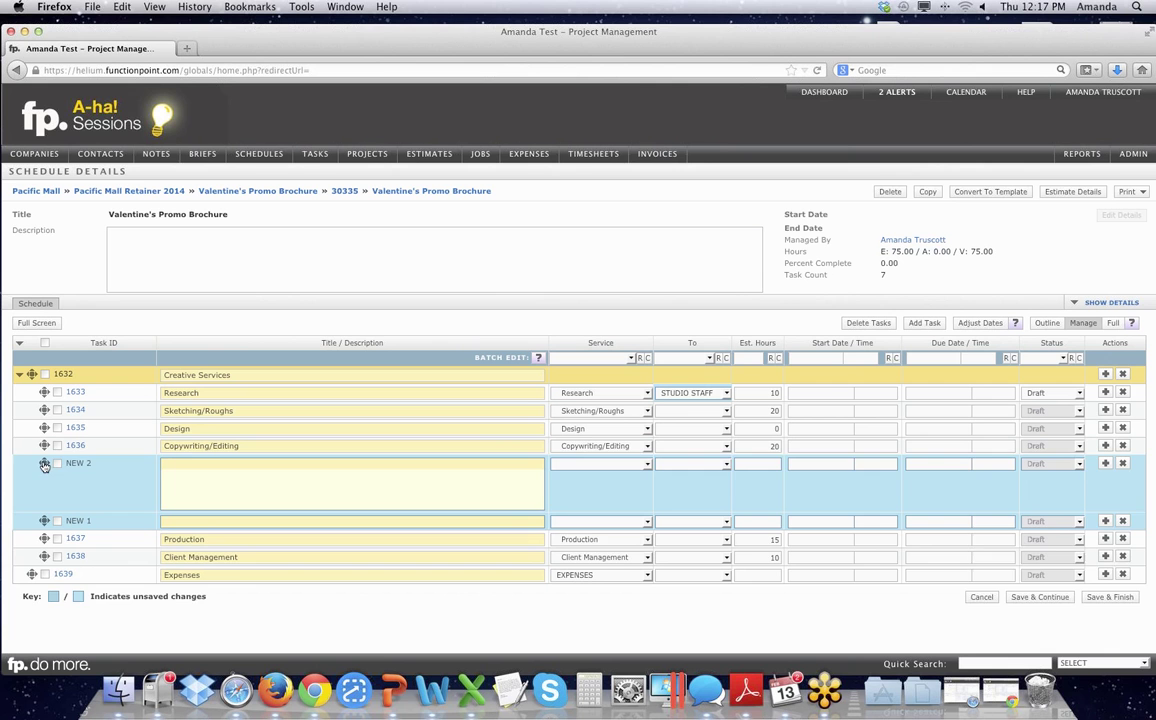
pyautogui.moveTo(45, 465)
pyautogui.mouseDown()
pyautogui.moveTo(55, 466)
pyautogui.moveTo(46, 445)
pyautogui.moveTo(55, 484)
pyautogui.mouseUp()
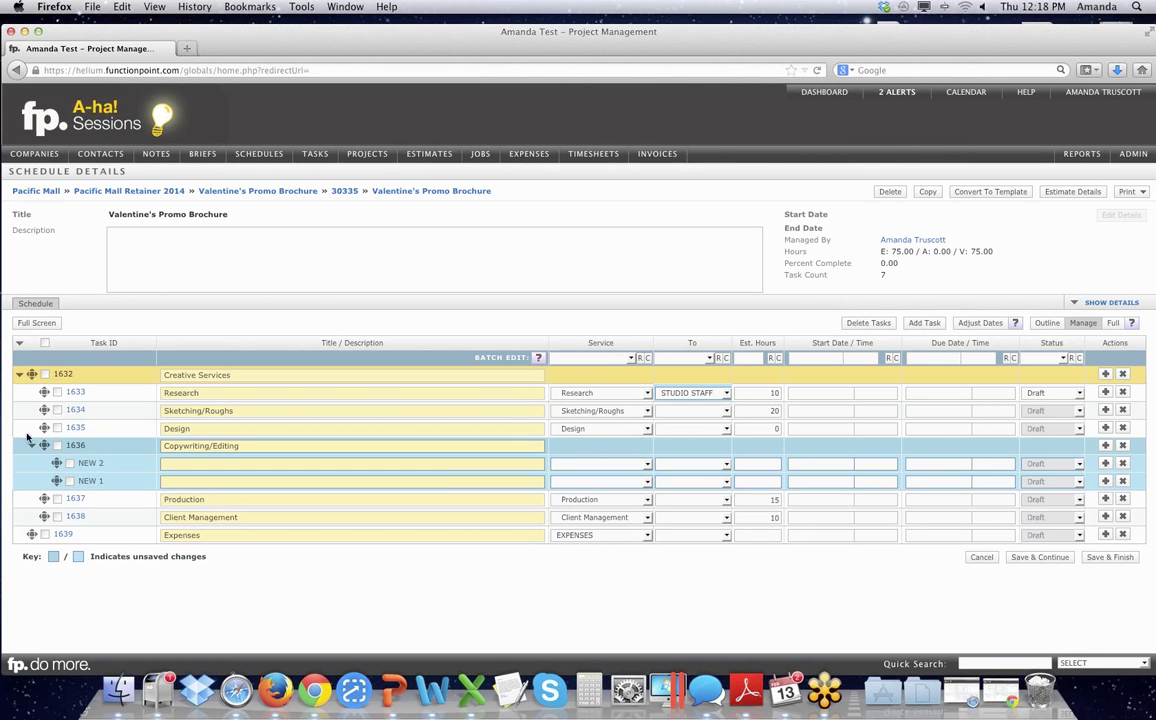
# - Try adding a third new task nested under the second Copywriting/Editing subtask, and delete it
pyautogui.click(1105, 481)
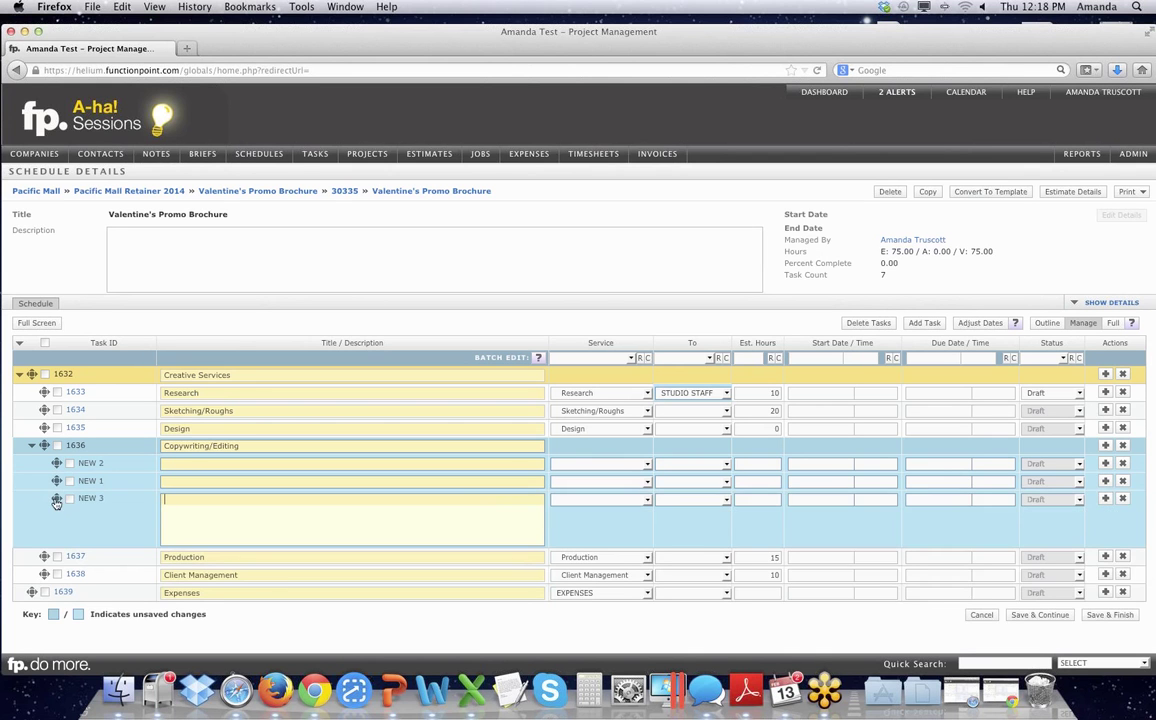
pyautogui.moveTo(57, 499); pyautogui.dragTo(1050, 511)
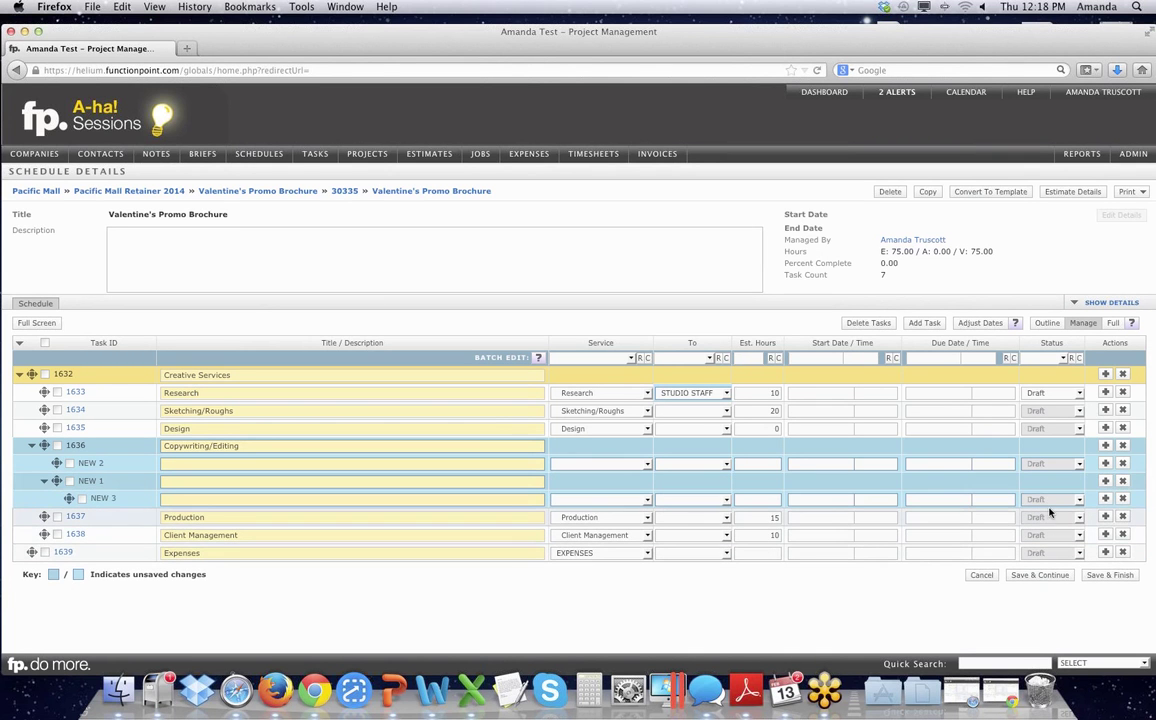
pyautogui.click(1122, 499)
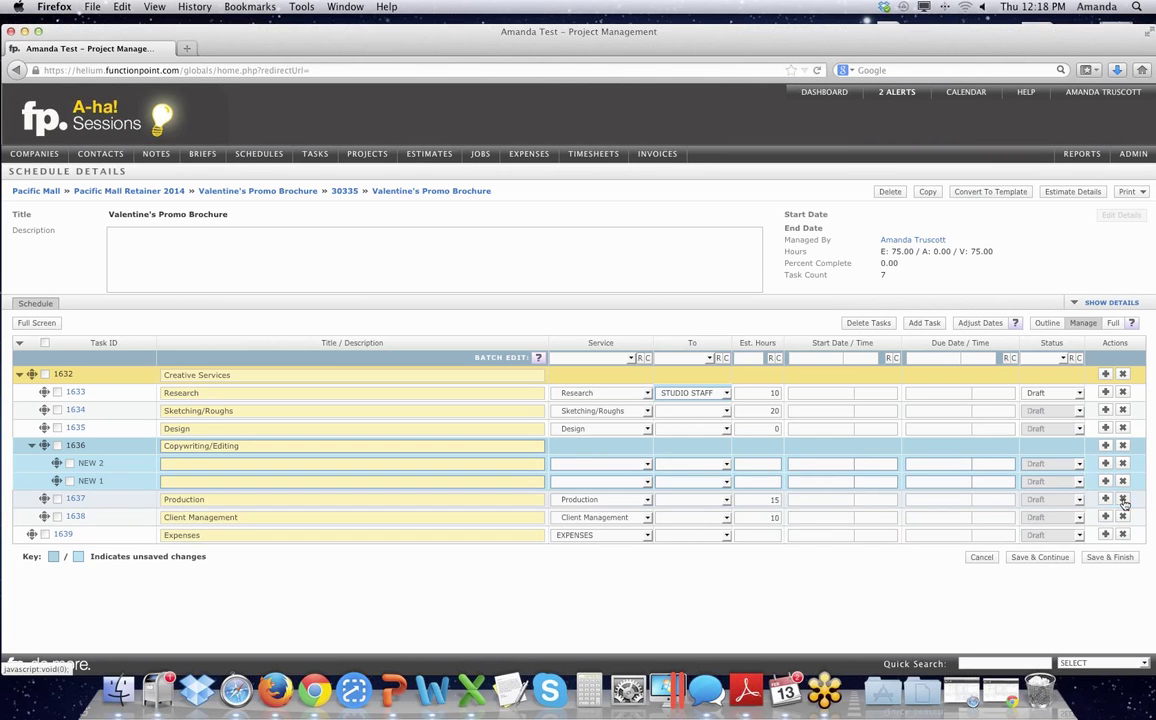
# - Title the first Copywriting/Editing subtask "First draft" and assign it to the first traffic manager listed
pyautogui.click(340, 462)
pyautogui.write('First')
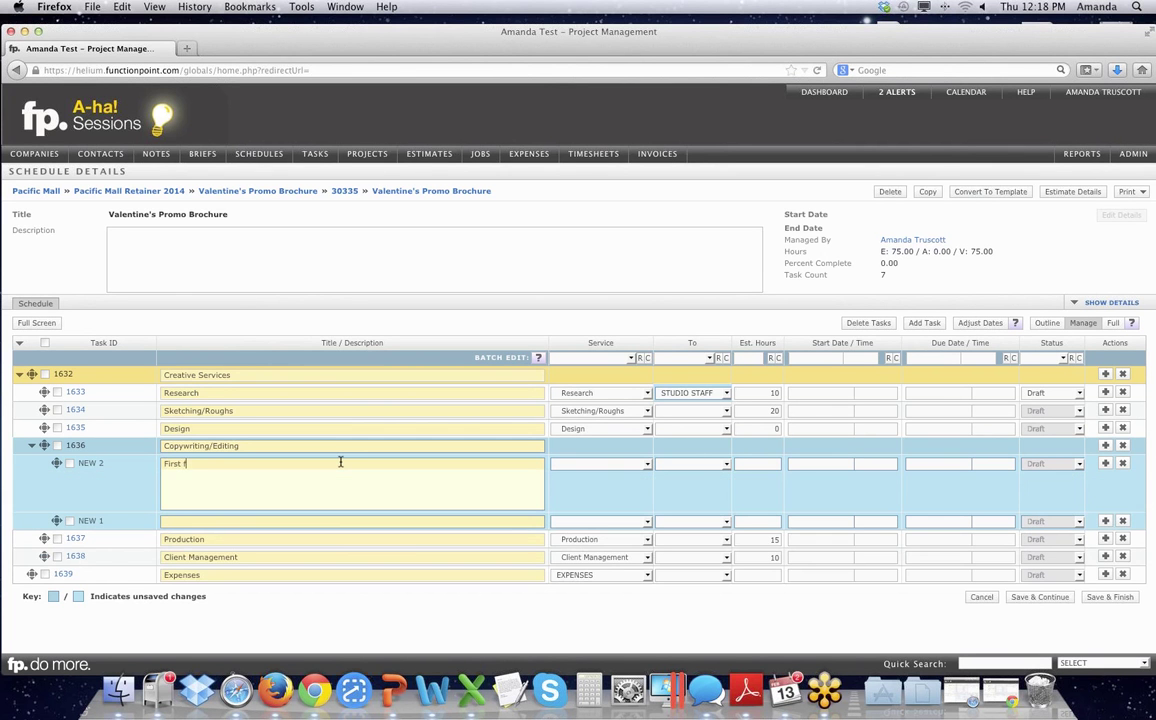
pyautogui.write(' draft')
pyautogui.click(725, 463)
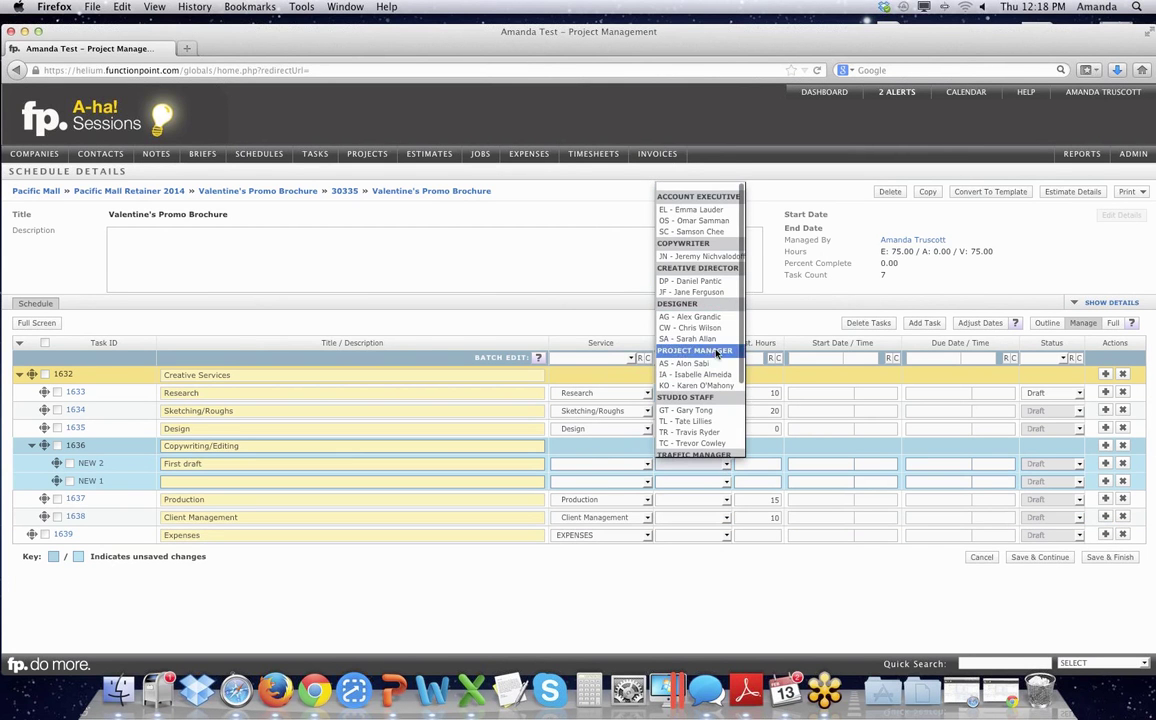
pyautogui.scroll(-2, 722, 382)
pyautogui.click(697, 406)
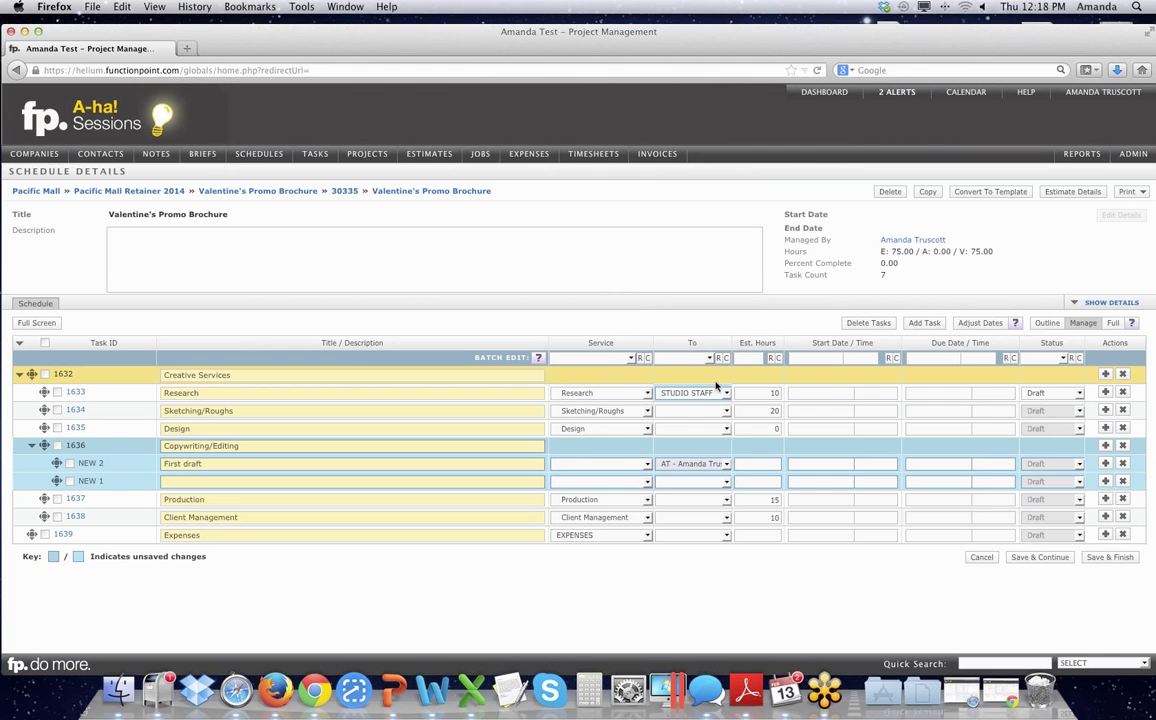
# - Assign the second Copywriting/Editing subtask to the last studio staff member listed and title it "Second Draft"
pyautogui.click(726, 482)
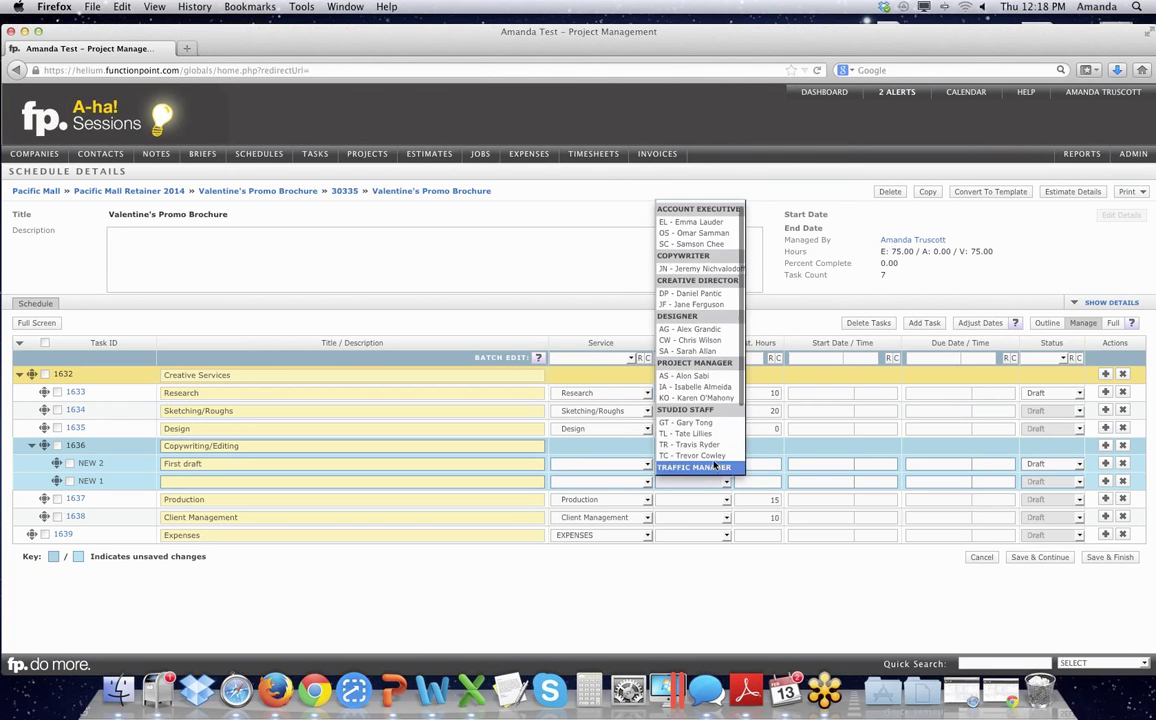
pyautogui.click(665, 461)
pyautogui.click(348, 476)
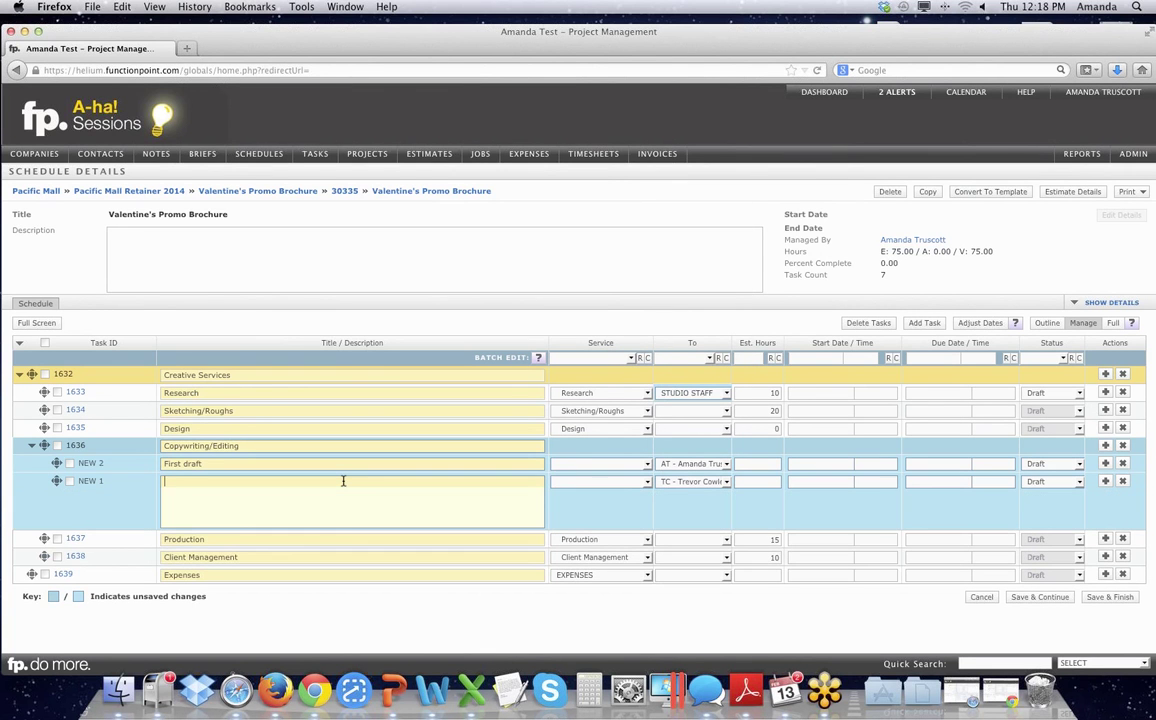
pyautogui.write('Second Draft')
pyautogui.click(635, 514)
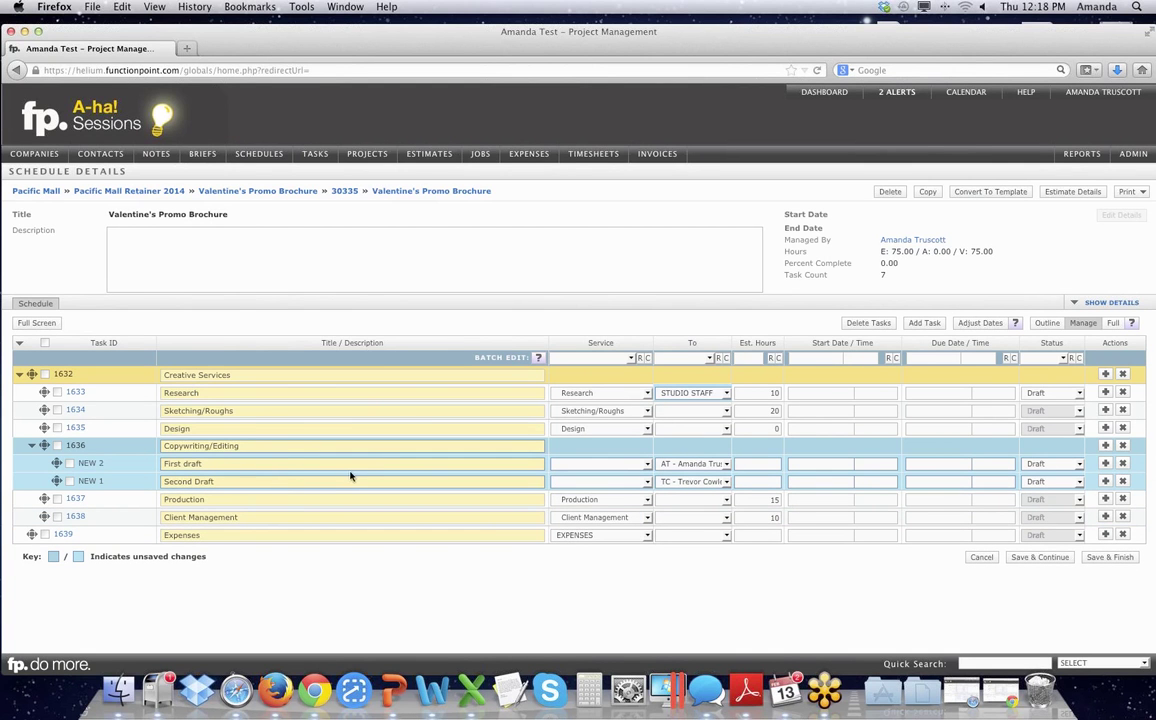
# - Set the service of the First draft and Second Draft subtasks to Copywriting/Editing
pyautogui.click(647, 465)
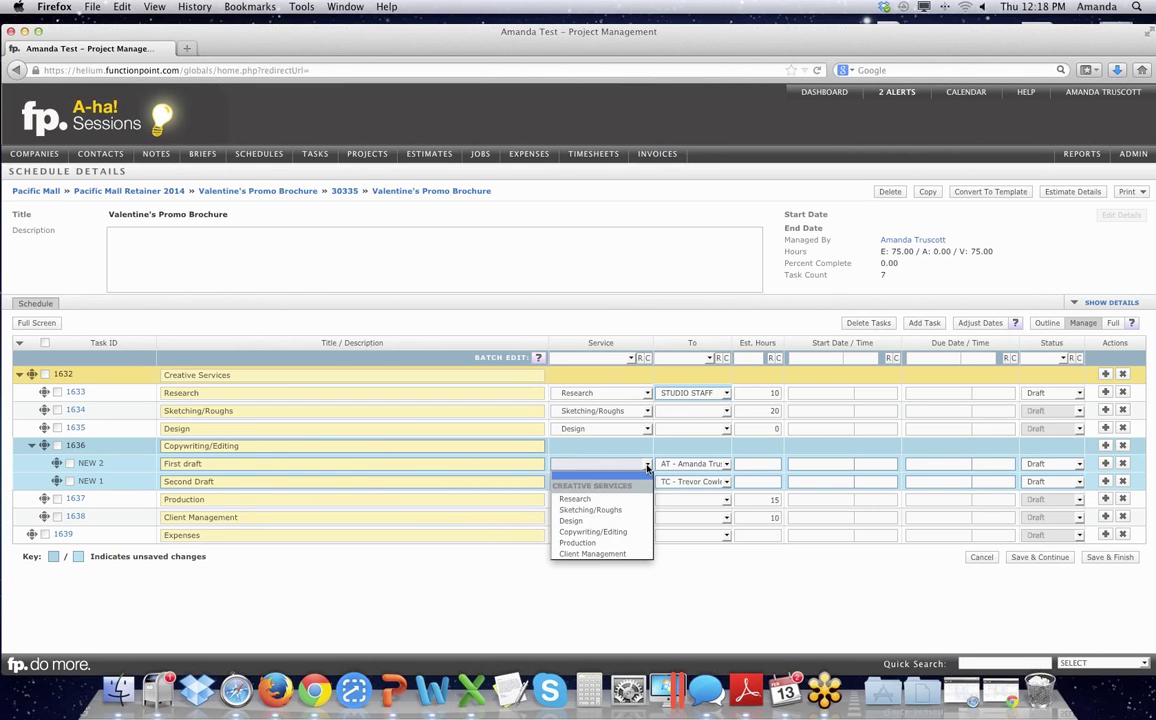
pyautogui.click(625, 531)
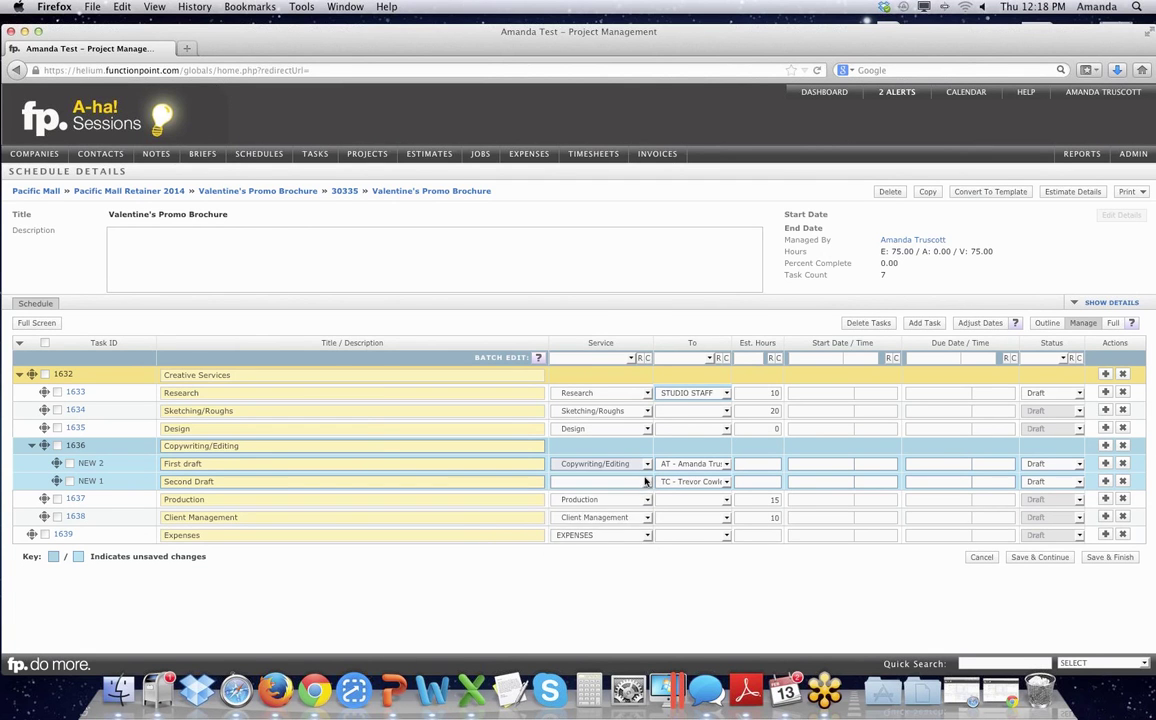
pyautogui.click(647, 481)
pyautogui.click(619, 550)
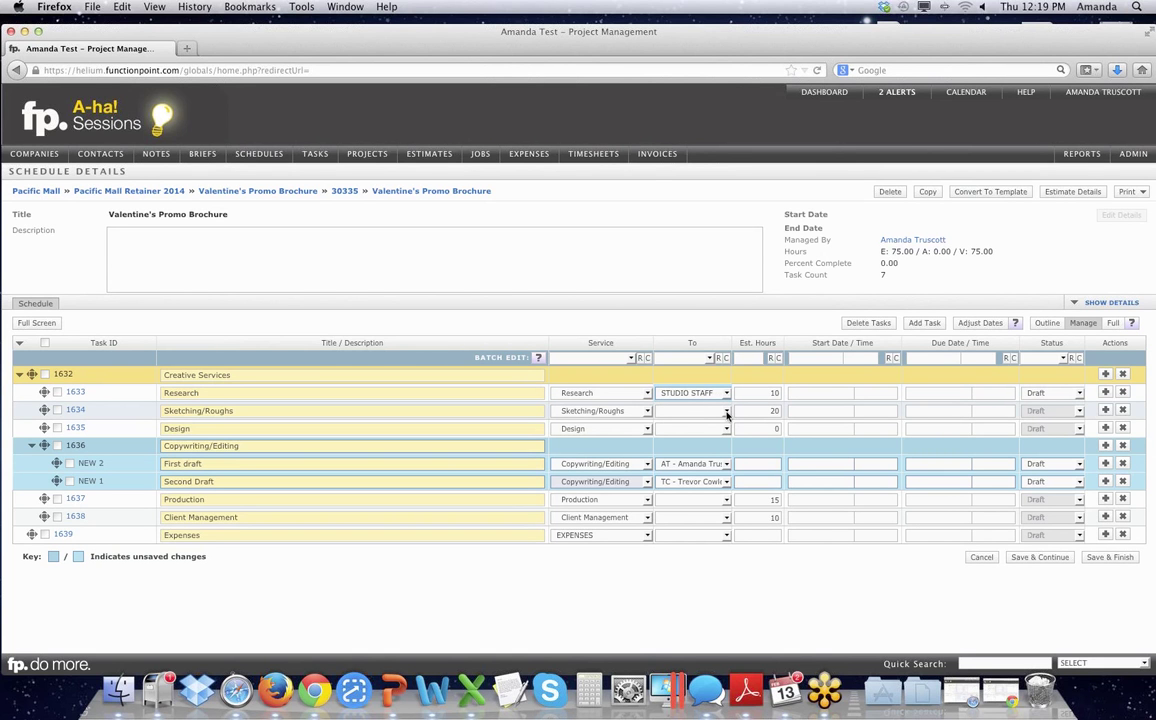
# - Batch-assign Sketching/Roughs, Design, Production, Client Management and Expenses to the first designer listed, and clear the task selection
pyautogui.click(57, 410)
pyautogui.click(58, 428)
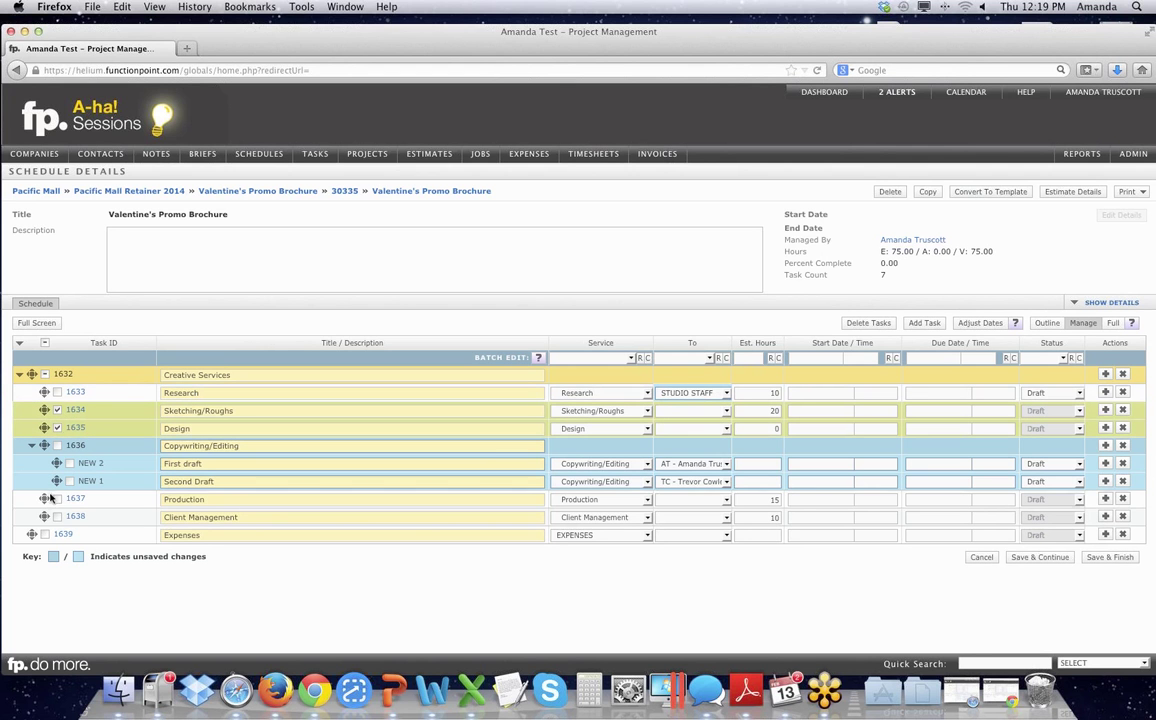
pyautogui.click(58, 498)
pyautogui.click(58, 516)
pyautogui.click(44, 534)
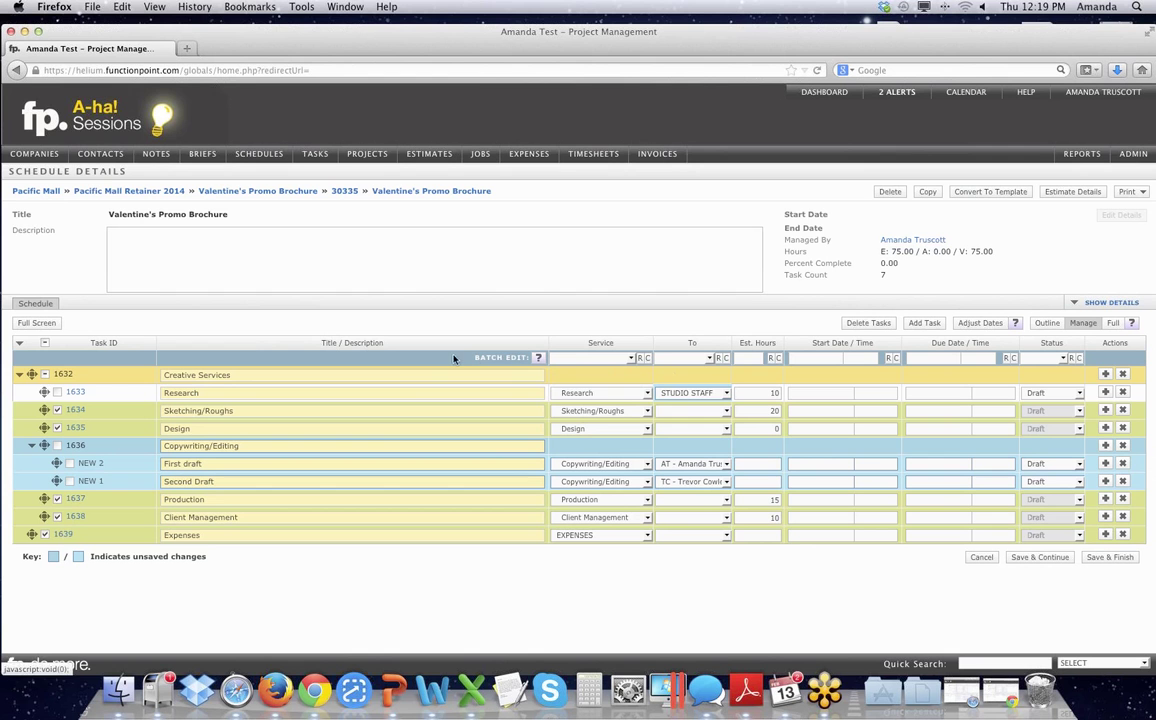
pyautogui.click(709, 359)
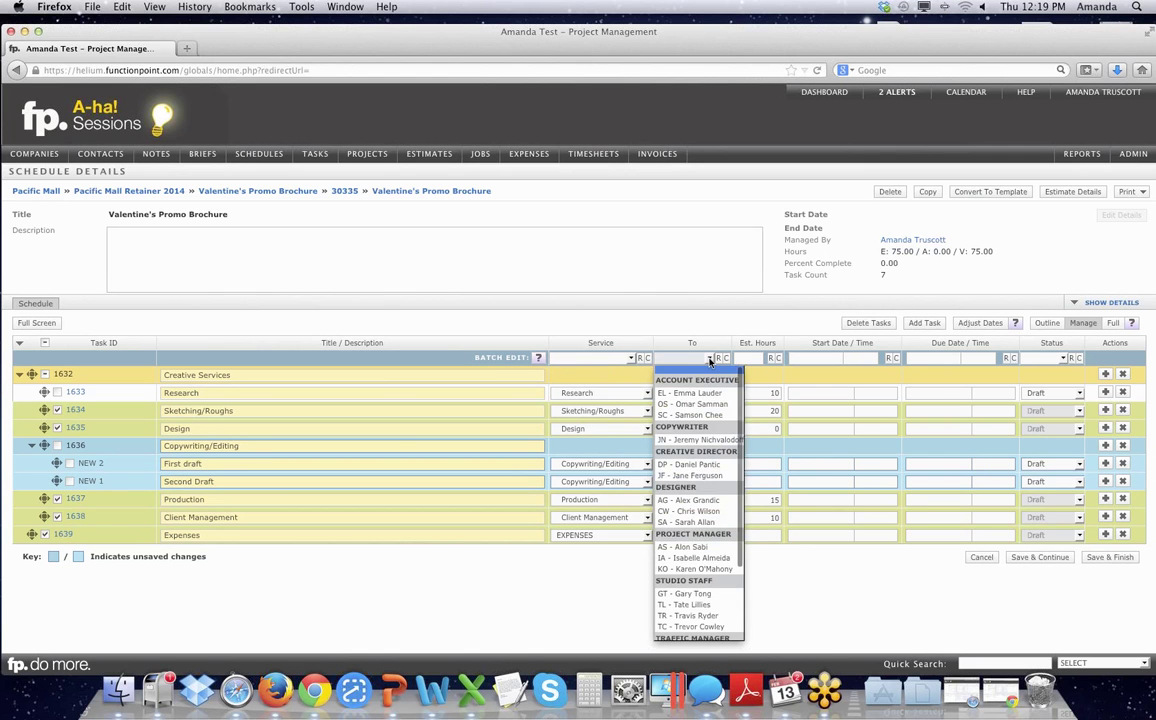
pyautogui.click(703, 500)
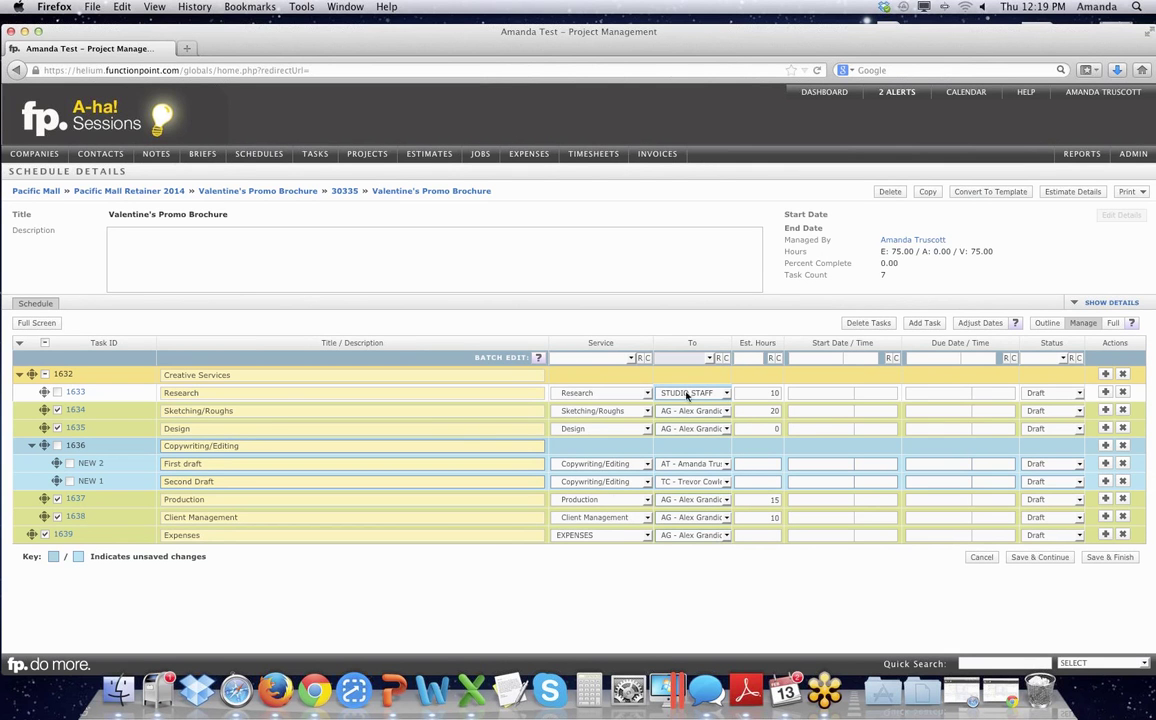
pyautogui.click(44, 342)
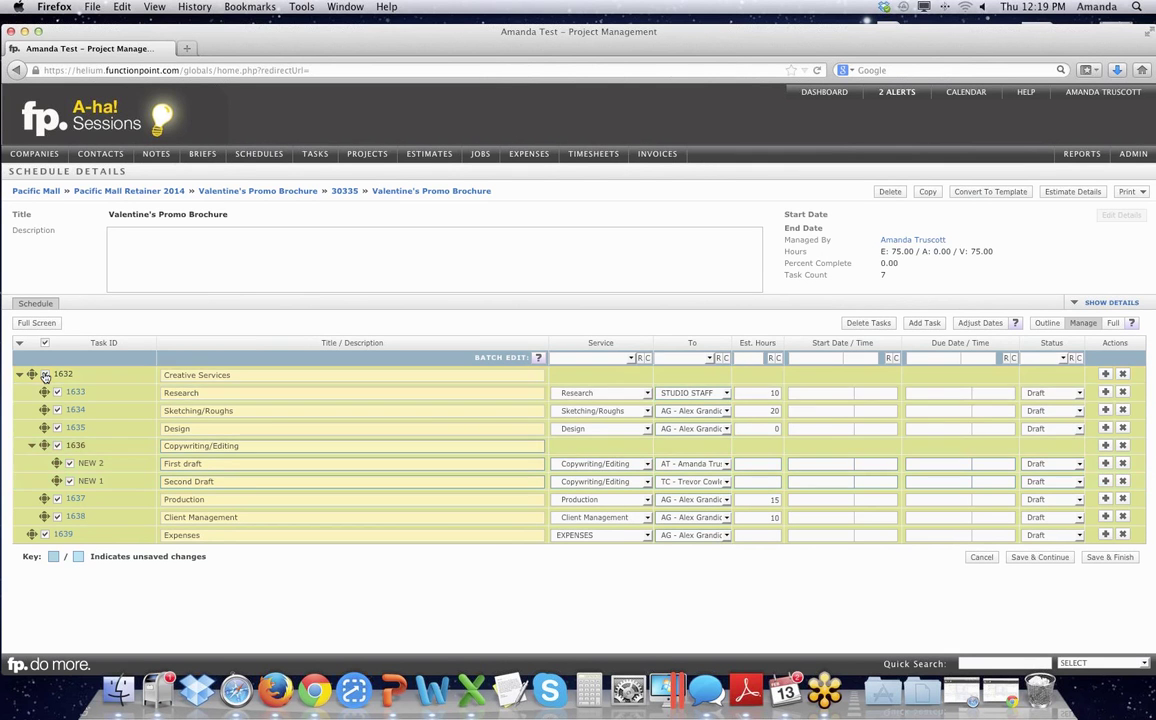
pyautogui.click(44, 375)
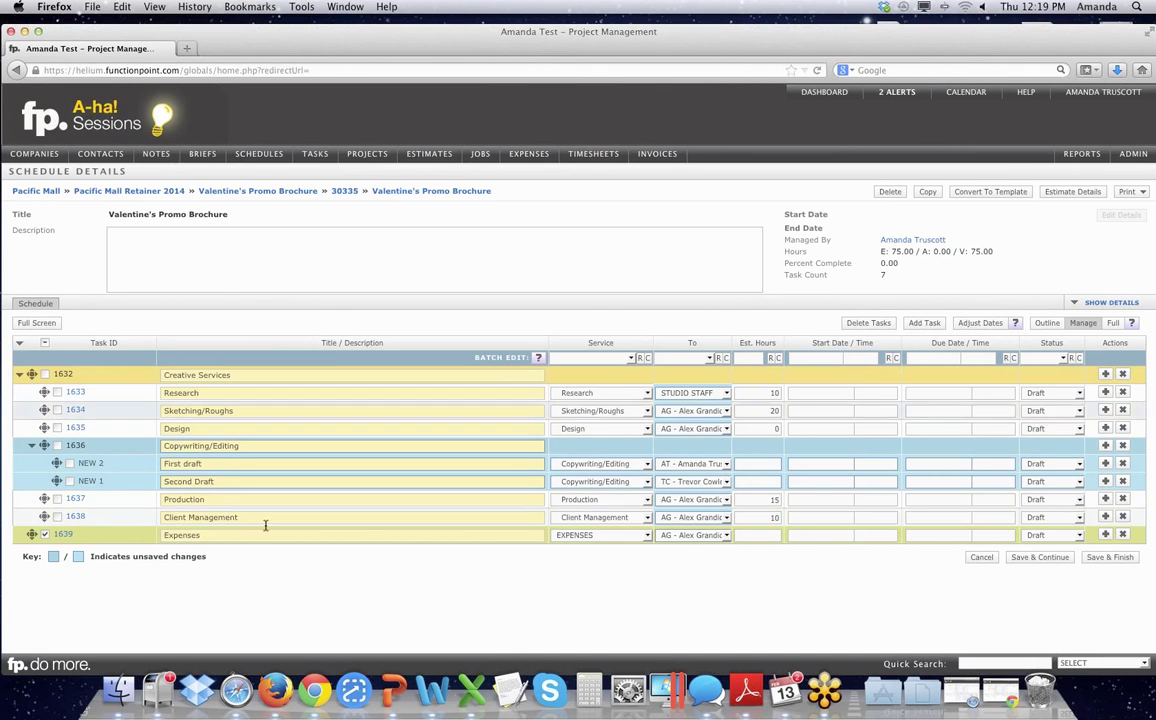
pyautogui.click(44, 534)
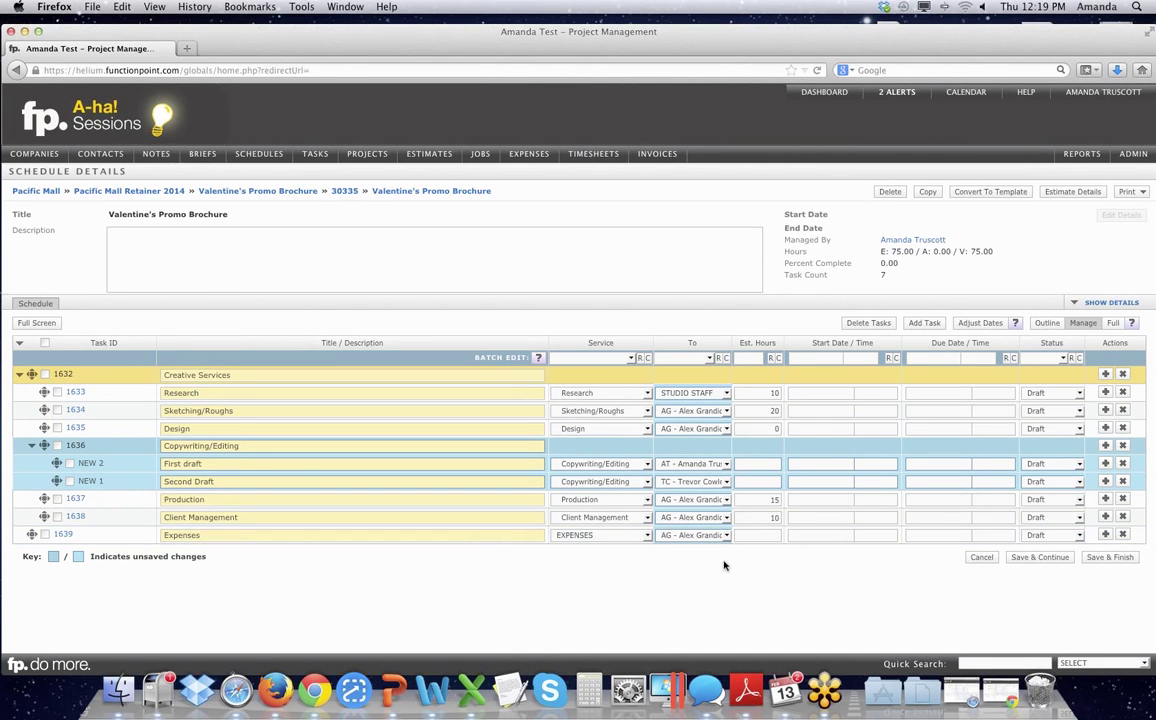
# - Set the estimated hours to 5 for First draft and 4 for Second Draft
pyautogui.click(772, 464)
pyautogui.write('5')
pyautogui.click(773, 484)
pyautogui.write('4')
pyautogui.click(806, 574)
# - Set the Research task's start date to tomorrow, Feb 14 2014
pyautogui.click(820, 393)
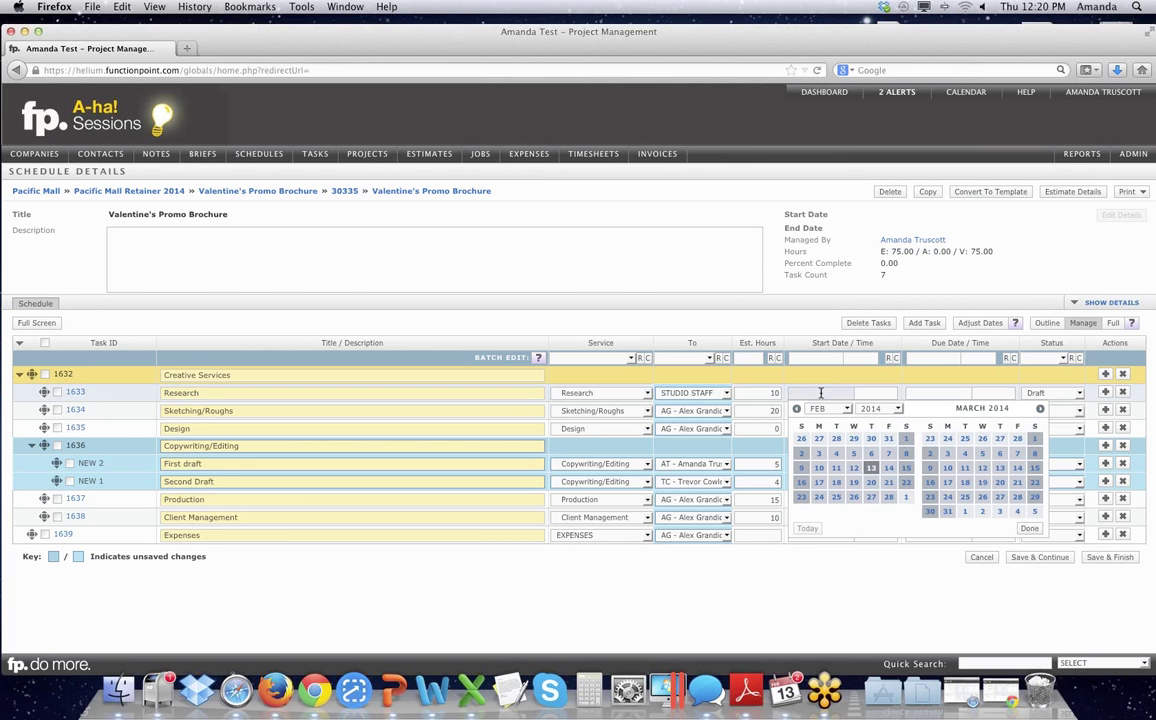
pyautogui.write('tomorrow')
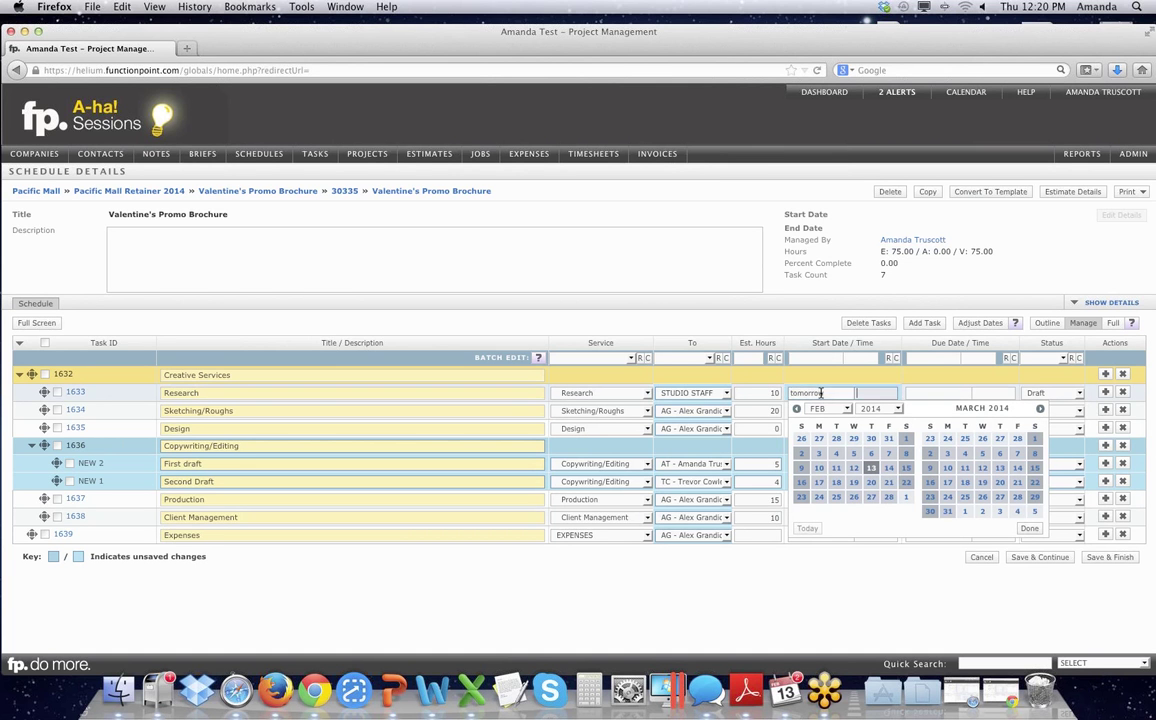
pyautogui.press('Tab')
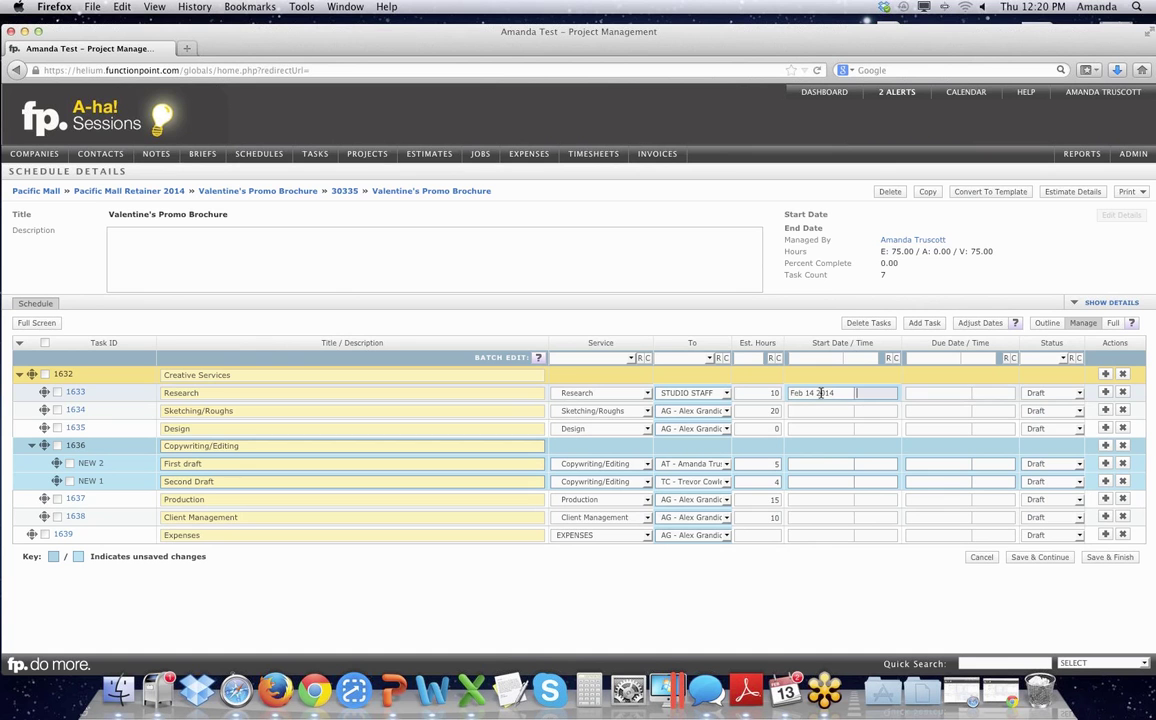
# - Batch-set the start date of Sketching/Roughs, Design and both Copywriting/Editing subtasks to 1 week out, Feb 20 2014, and clear the selection
pyautogui.click(57, 410)
pyautogui.click(57, 428)
pyautogui.click(57, 445)
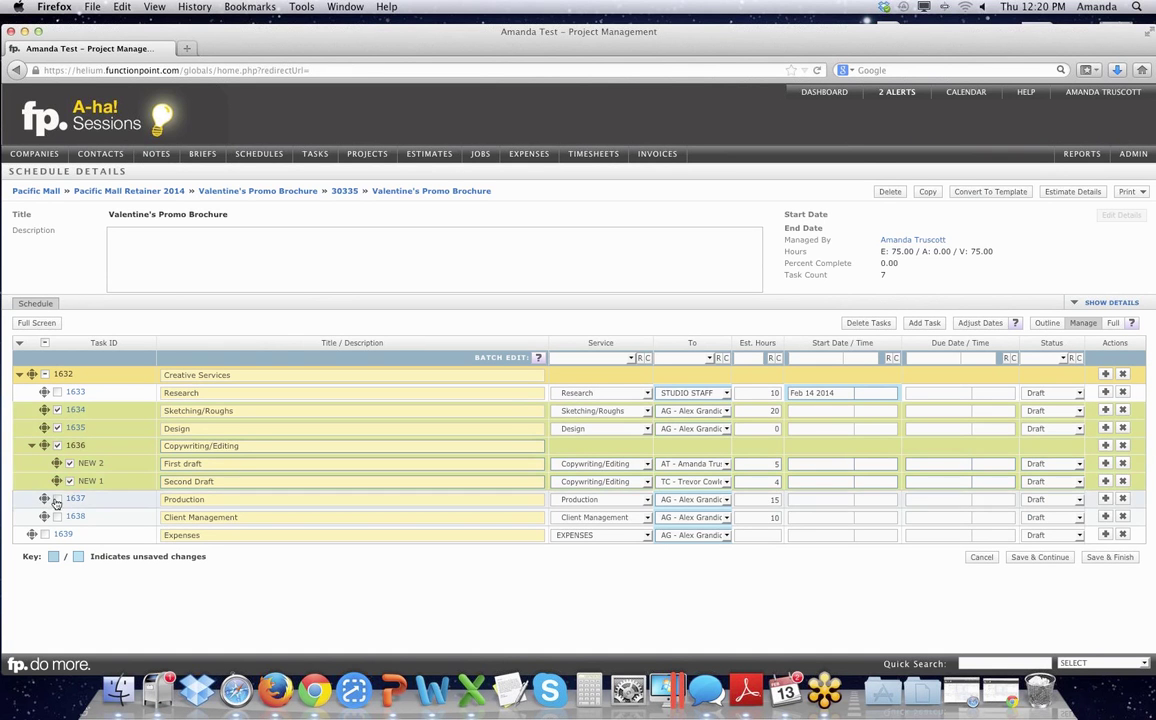
pyautogui.click(821, 357)
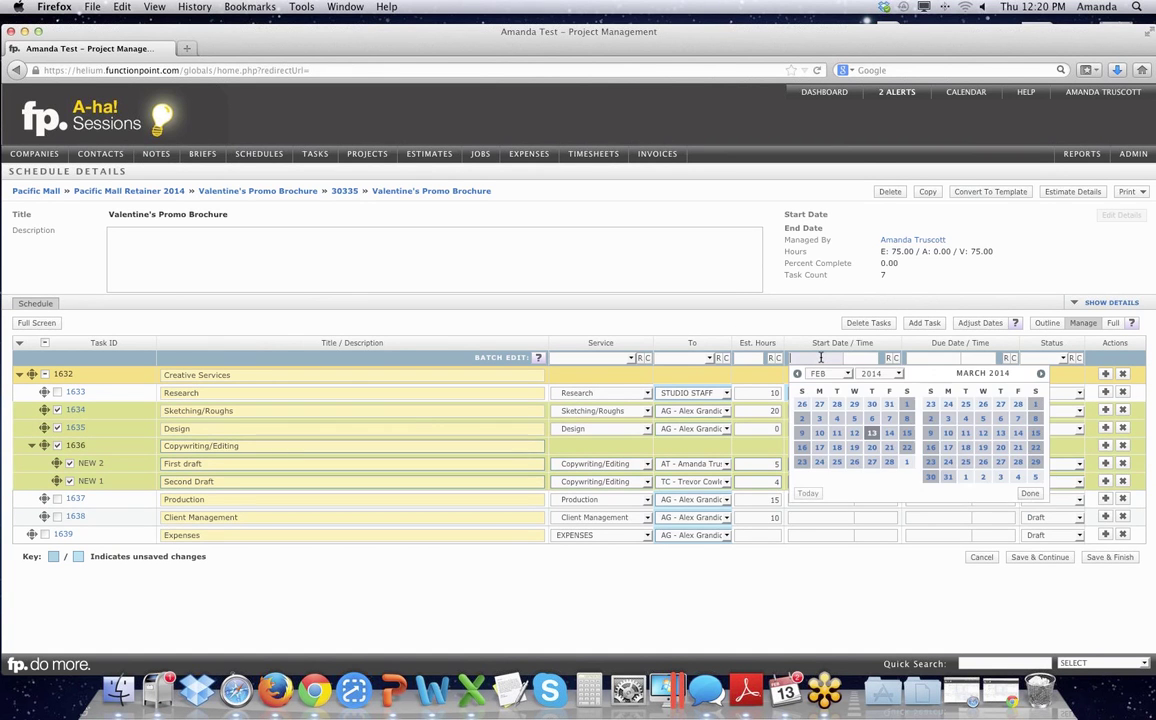
pyautogui.press('BackSpace')
pyautogui.press('BackSpace')
pyautogui.write('1 week')
pyautogui.click(889, 358)
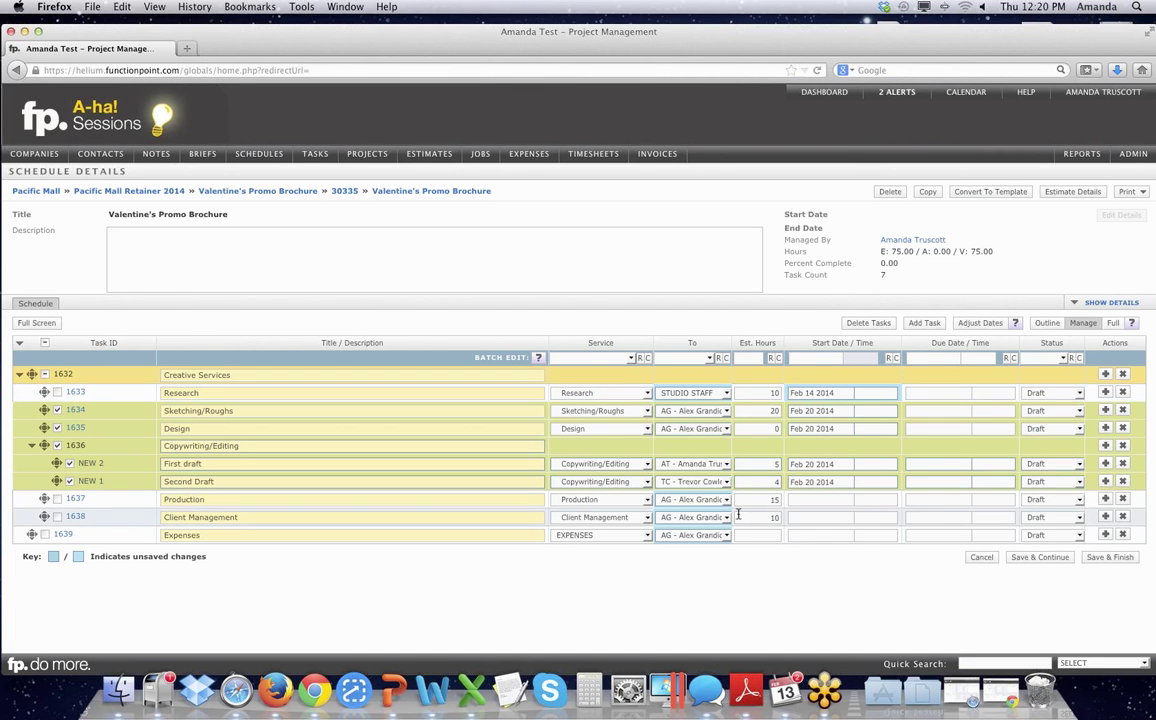
pyautogui.click(44, 343)
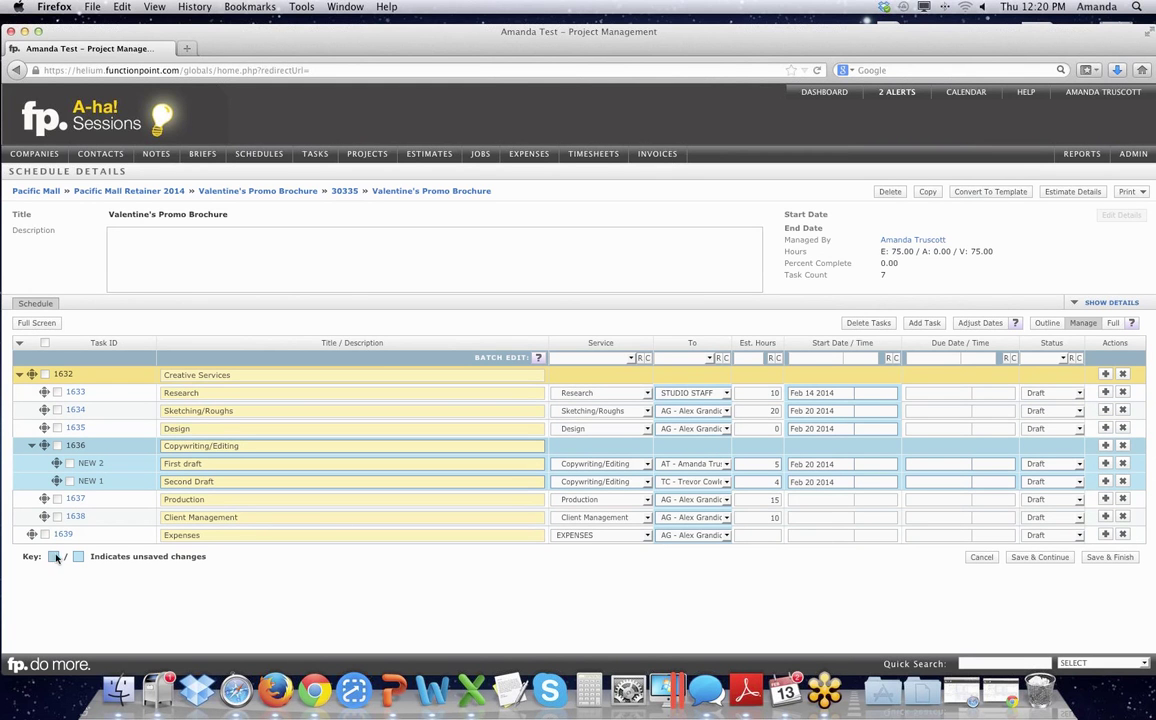
# - Batch-set the due date of all tasks in the schedule to 3 weeks out, Mar 06 2014
pyautogui.click(940, 358)
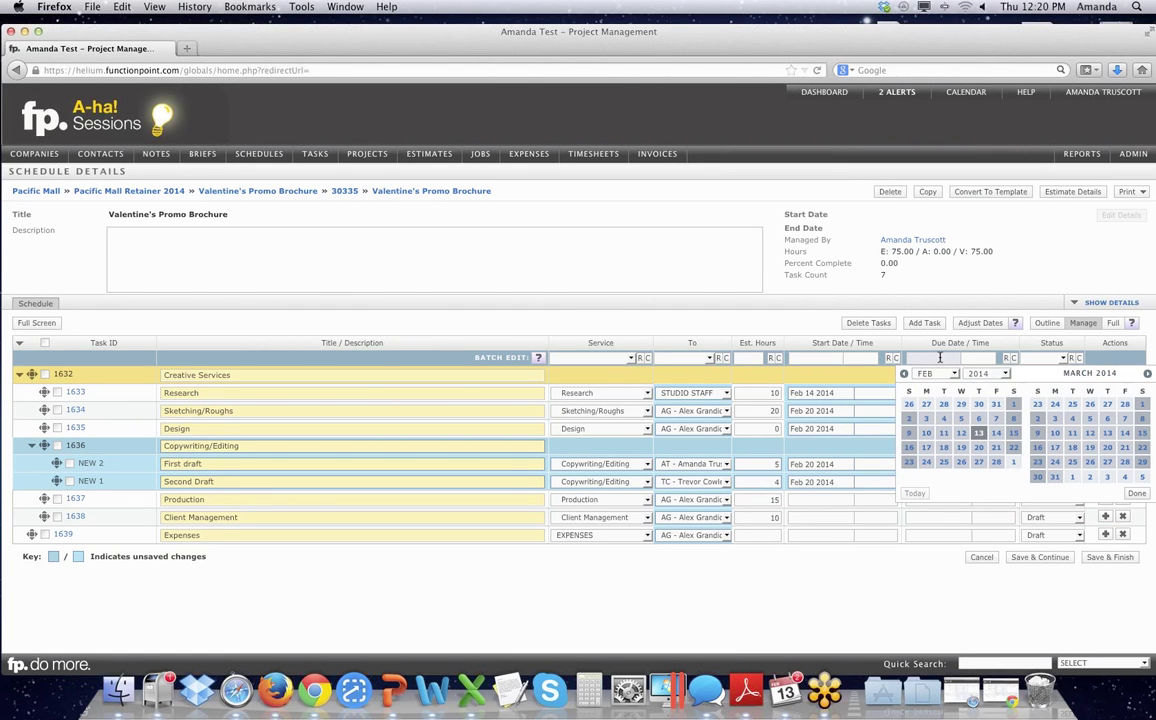
pyautogui.write('3 weeks')
pyautogui.press('Return')
pyautogui.press('Return')
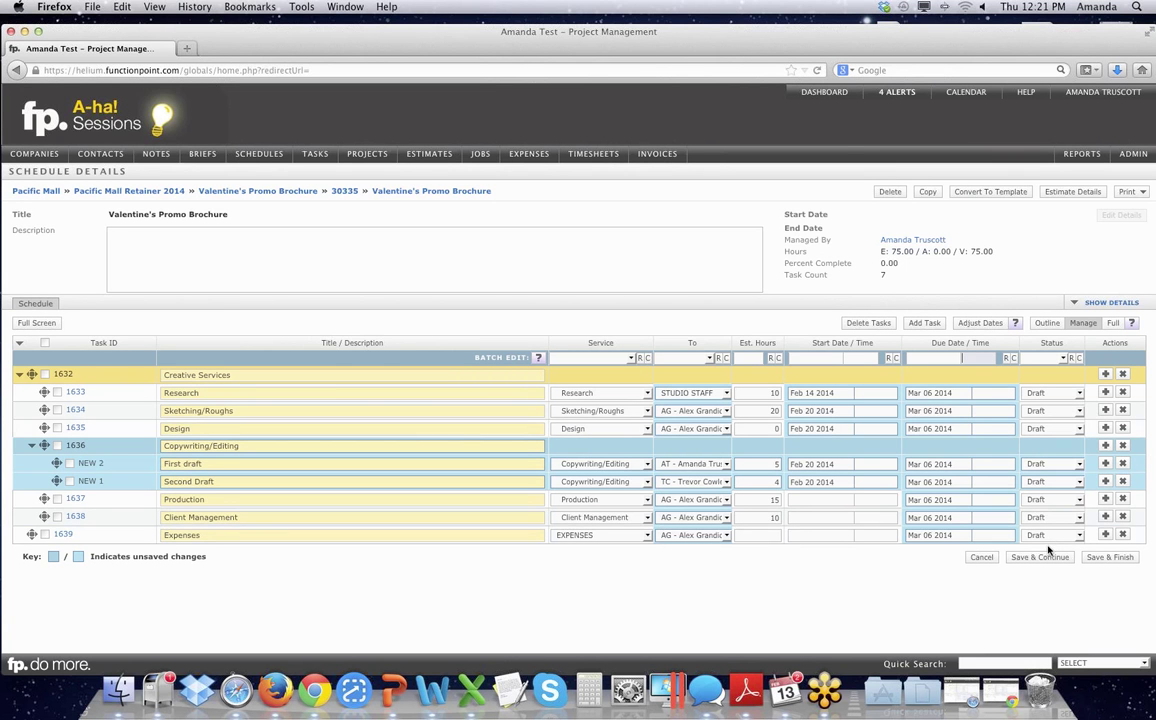
# - Batch-set all tasks to Assigned, set Sketching/Roughs and First draft back to Draft, and save and finish the schedule
pyautogui.click(1063, 360)
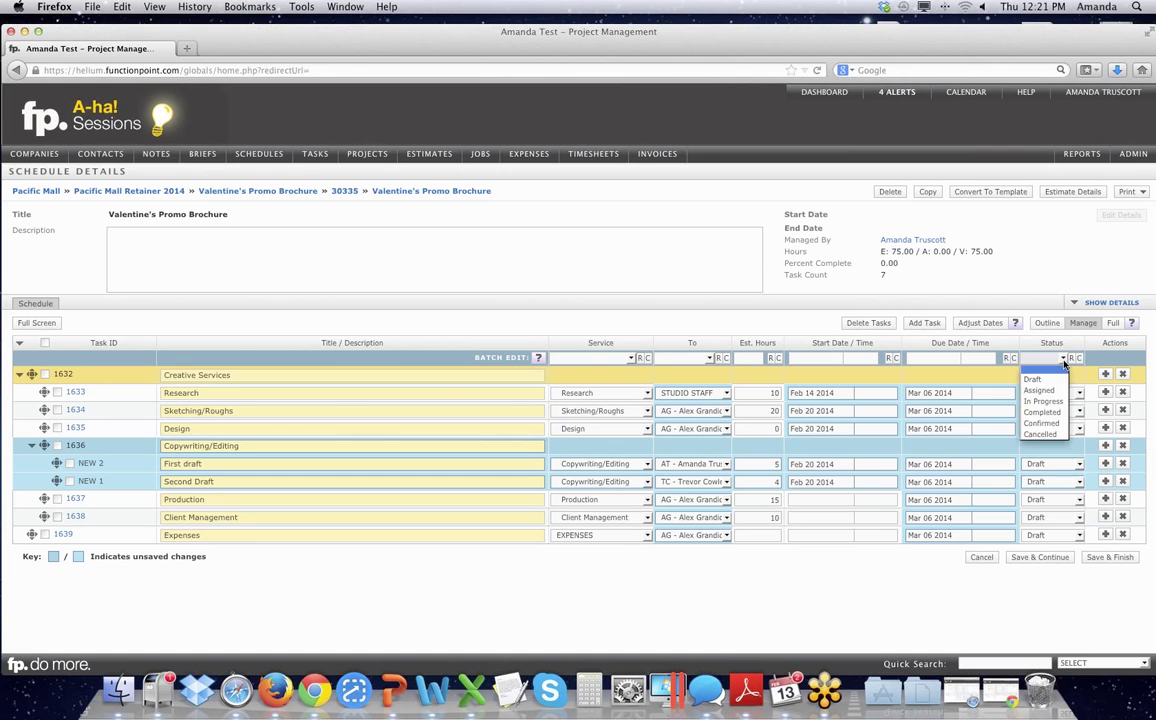
pyautogui.click(1045, 391)
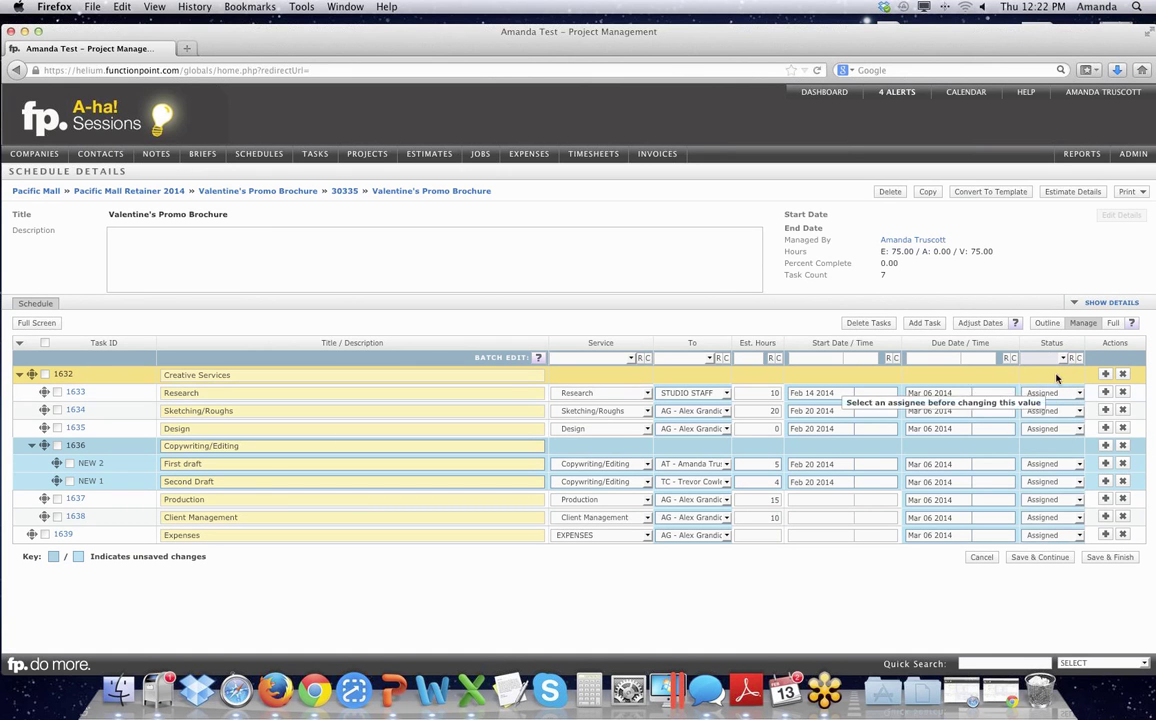
pyautogui.click(1050, 411)
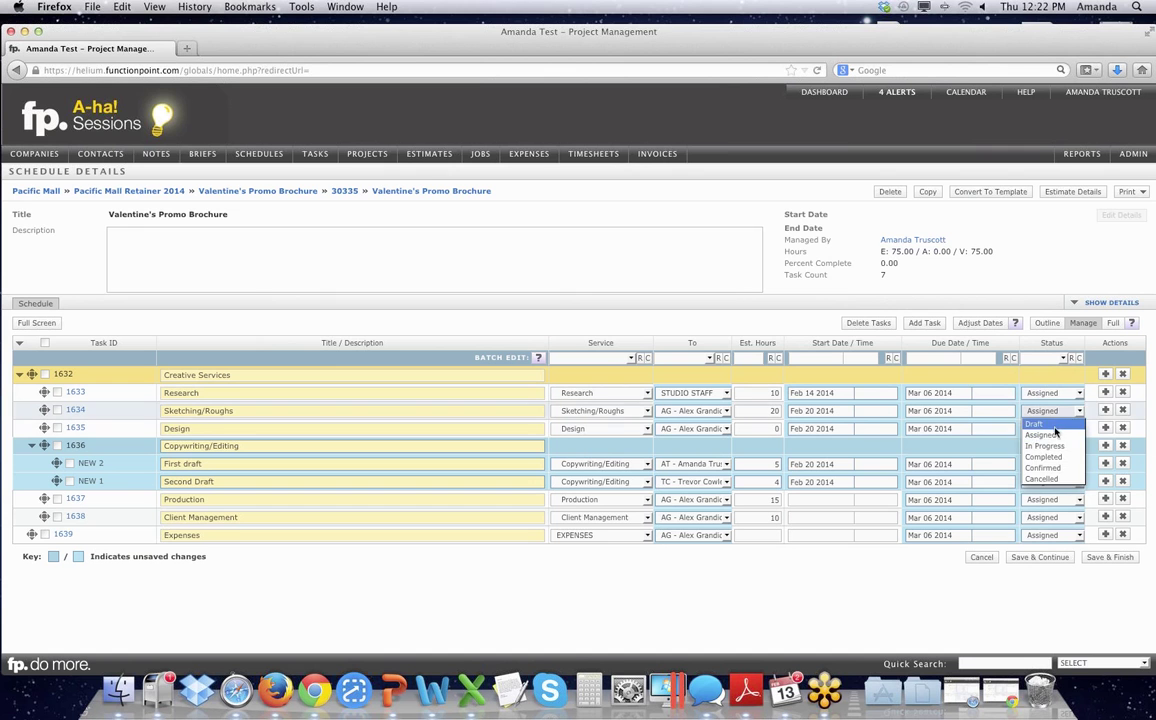
pyautogui.click(1053, 426)
pyautogui.click(1050, 463)
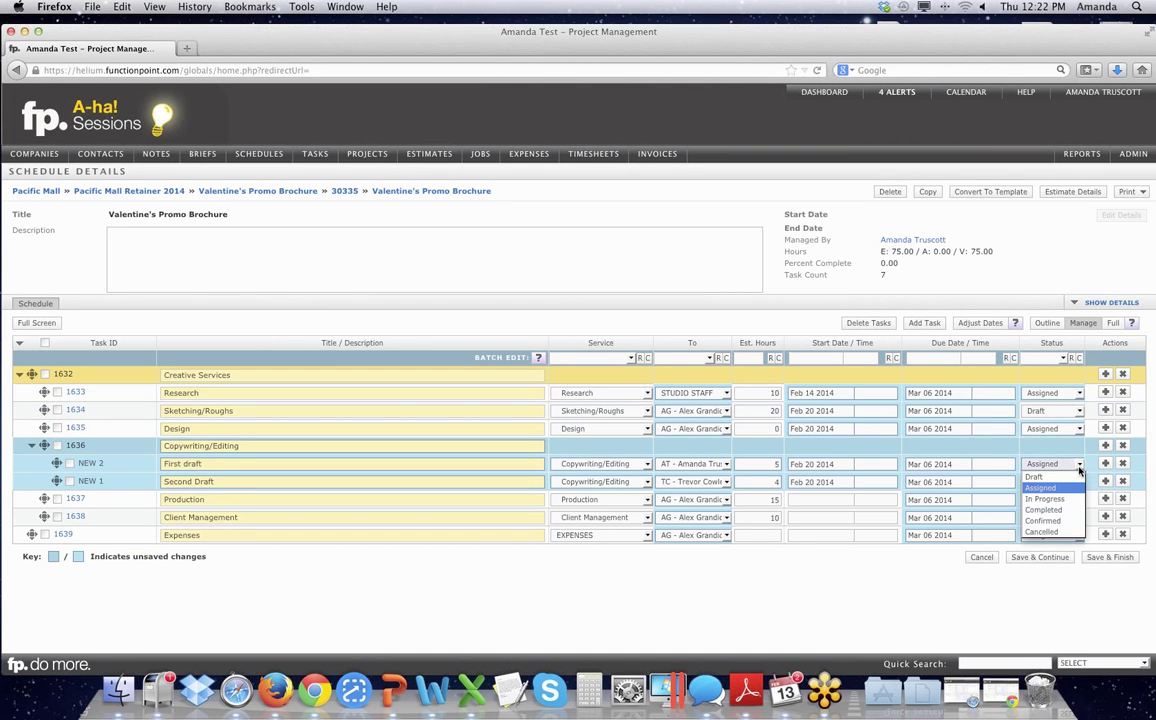
pyautogui.click(1073, 512)
pyautogui.click(1055, 464)
pyautogui.click(1040, 477)
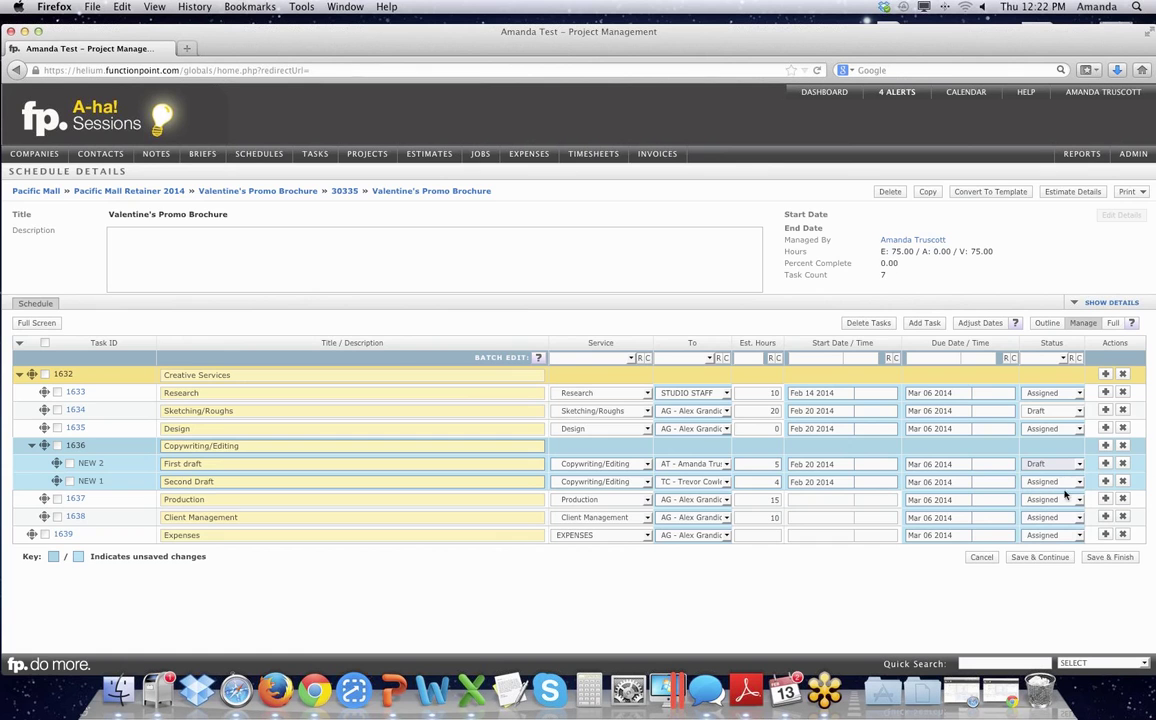
pyautogui.click(1110, 557)
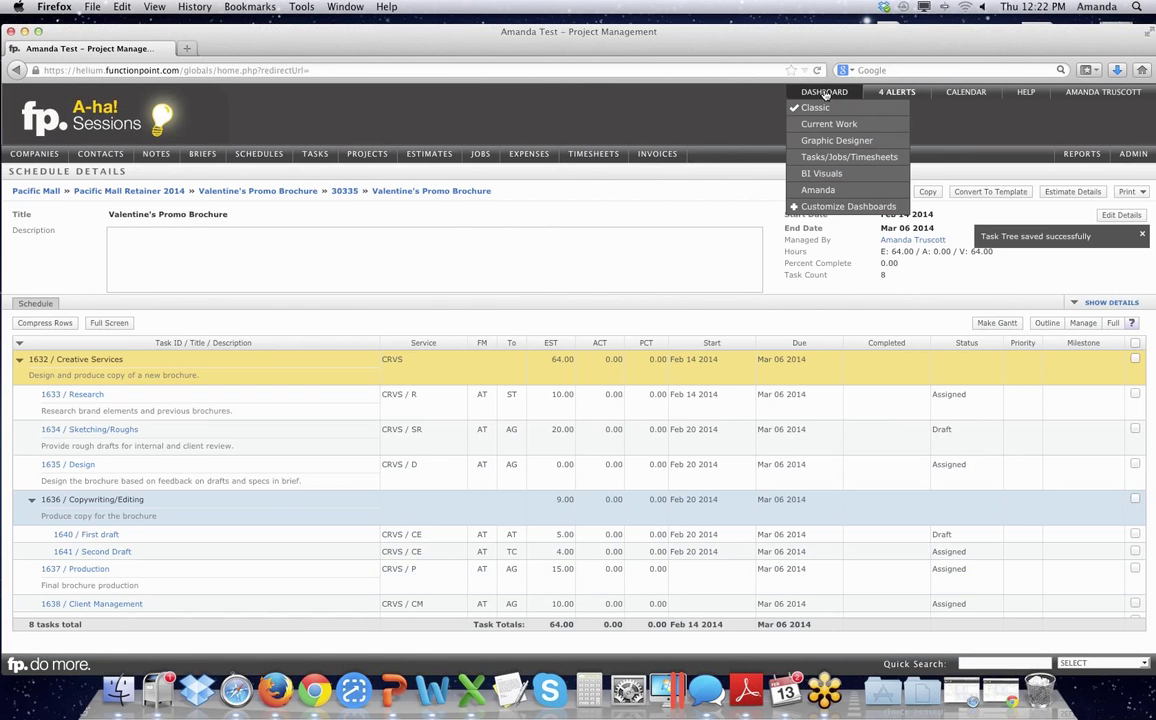
# - Return to the dashboard and load the Arrange Catering task into the timesheet entry form
pyautogui.click(825, 92)
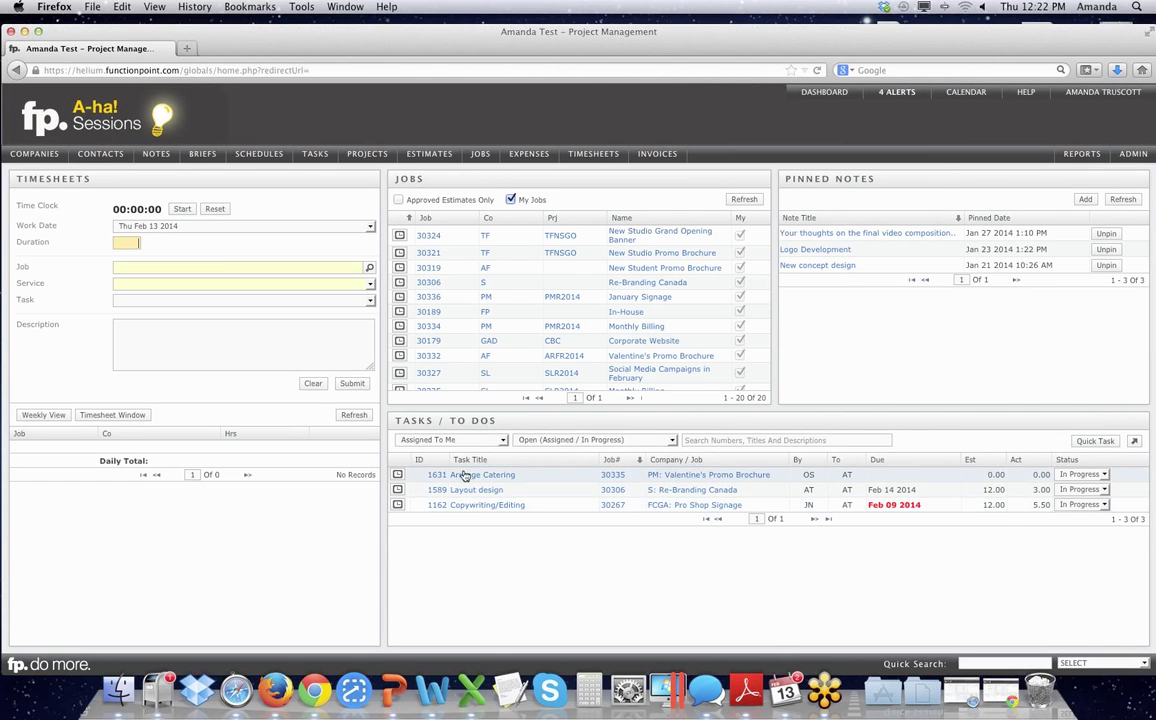
pyautogui.moveTo(452, 477)
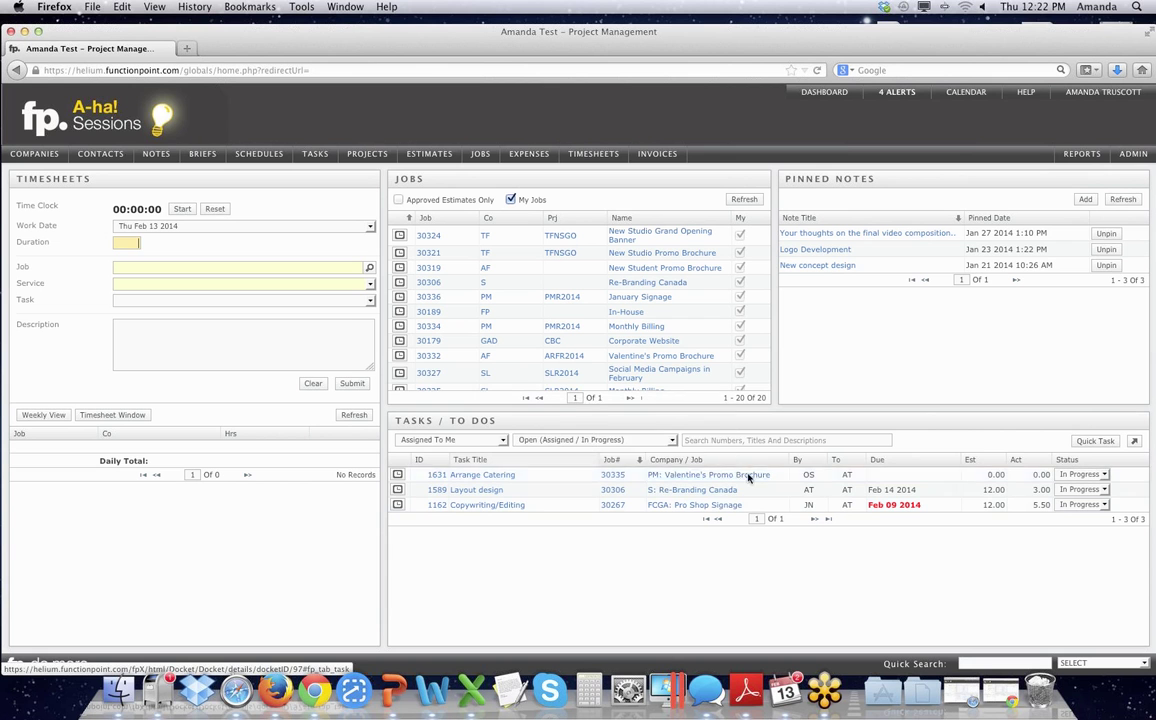
pyautogui.click(399, 476)
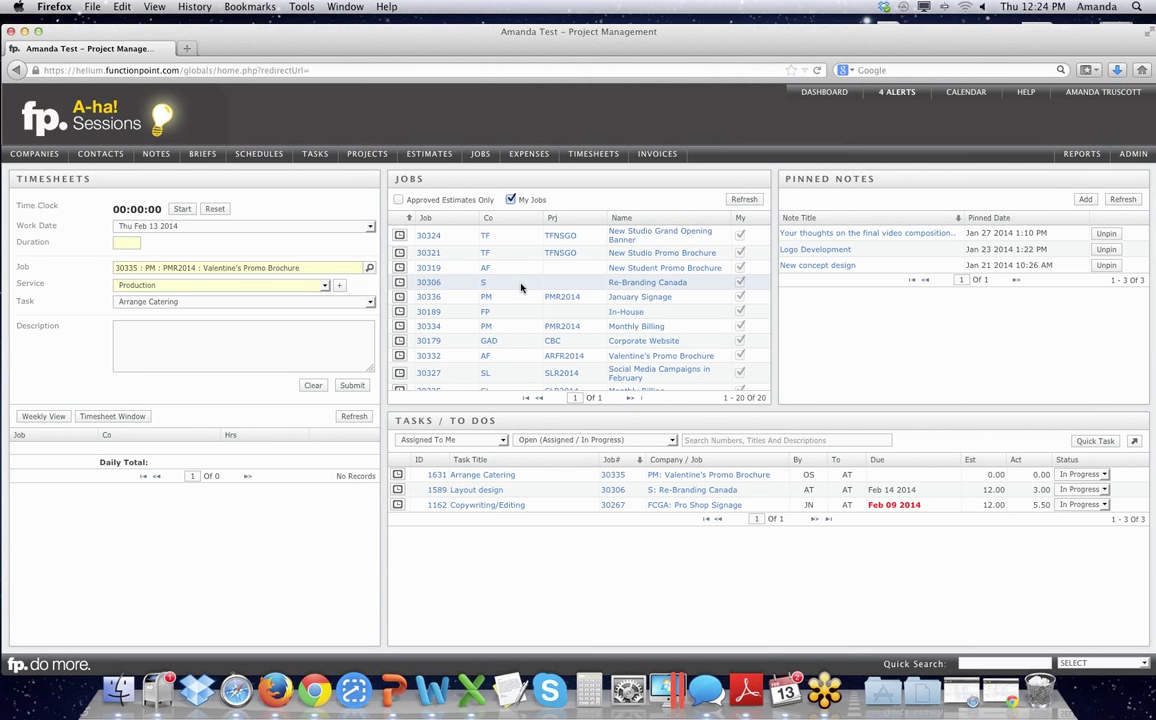
# - Open the details of the Arrange Catering task from the dashboard's task list
pyautogui.click(492, 477)
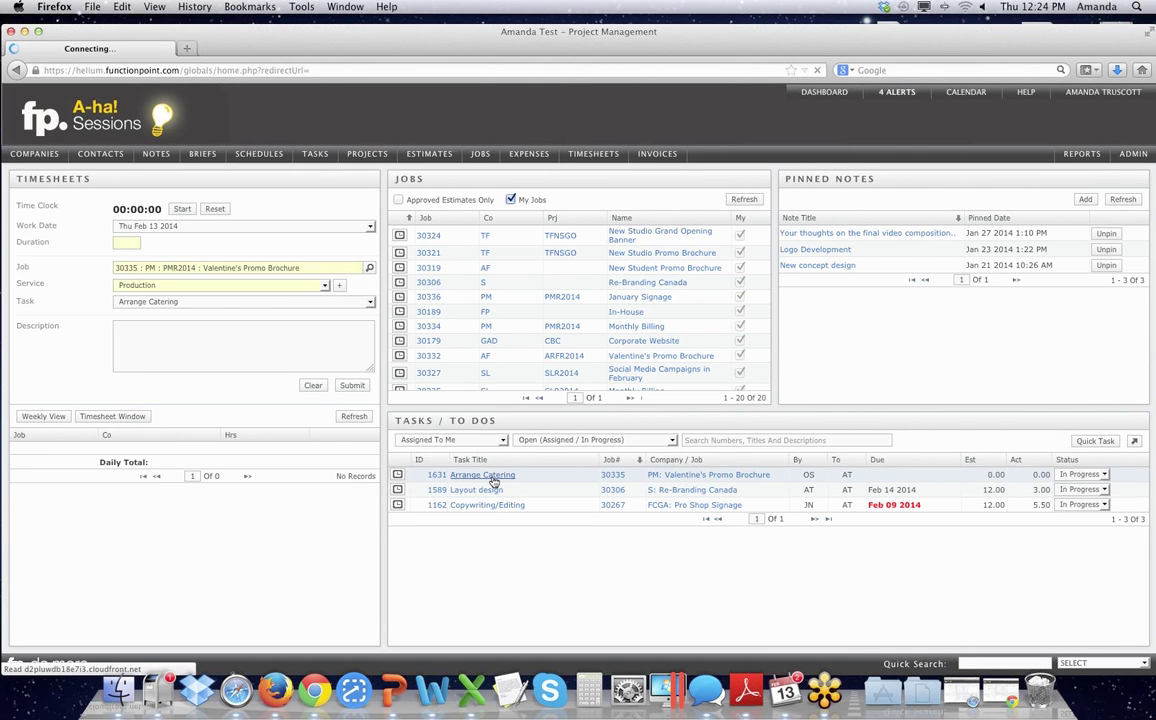
pyautogui.click(483, 475)
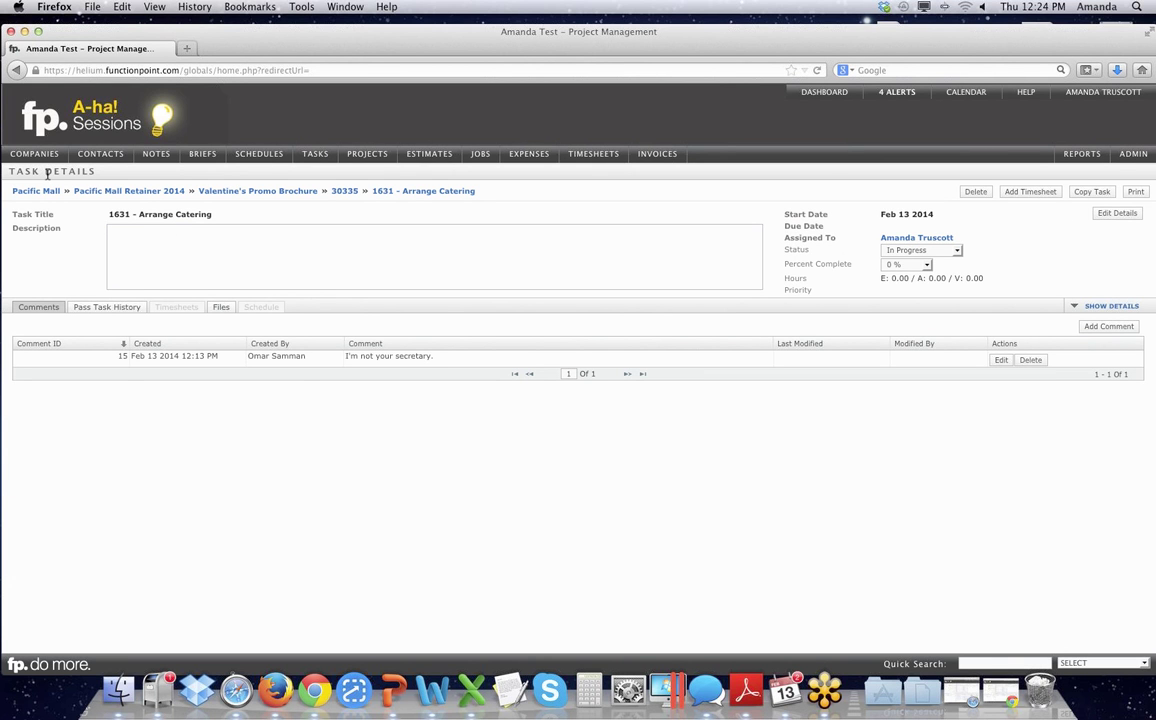
pyautogui.click(17, 70)
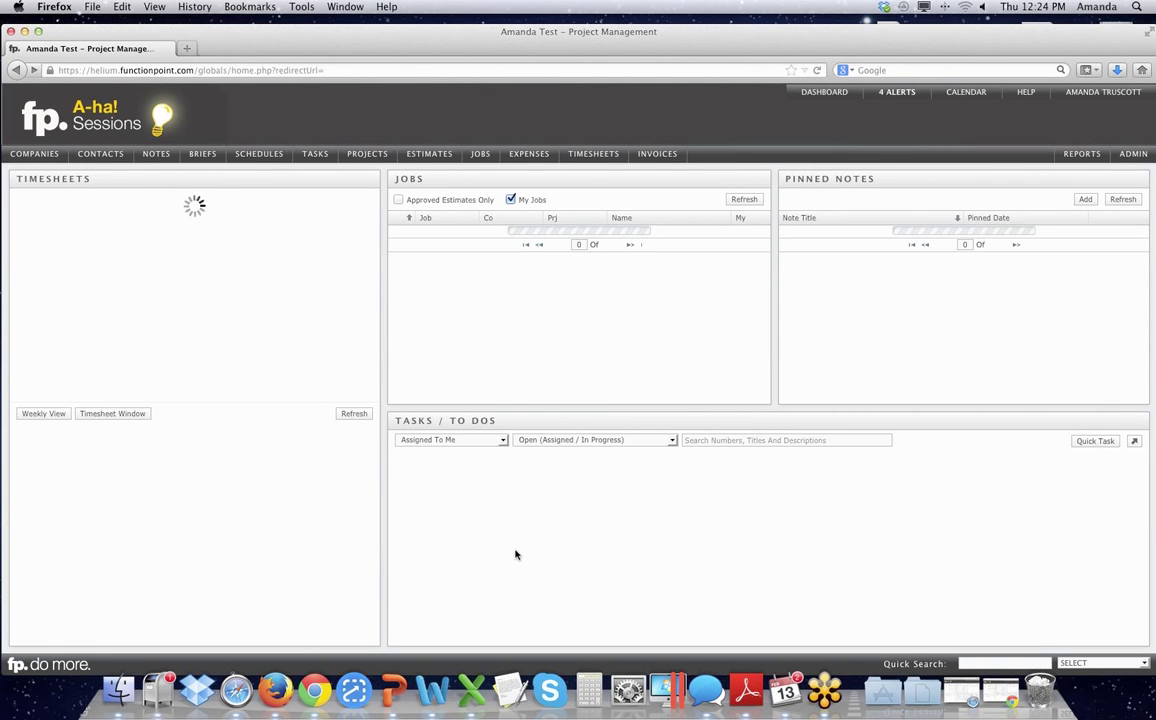
pyautogui.click(33, 71)
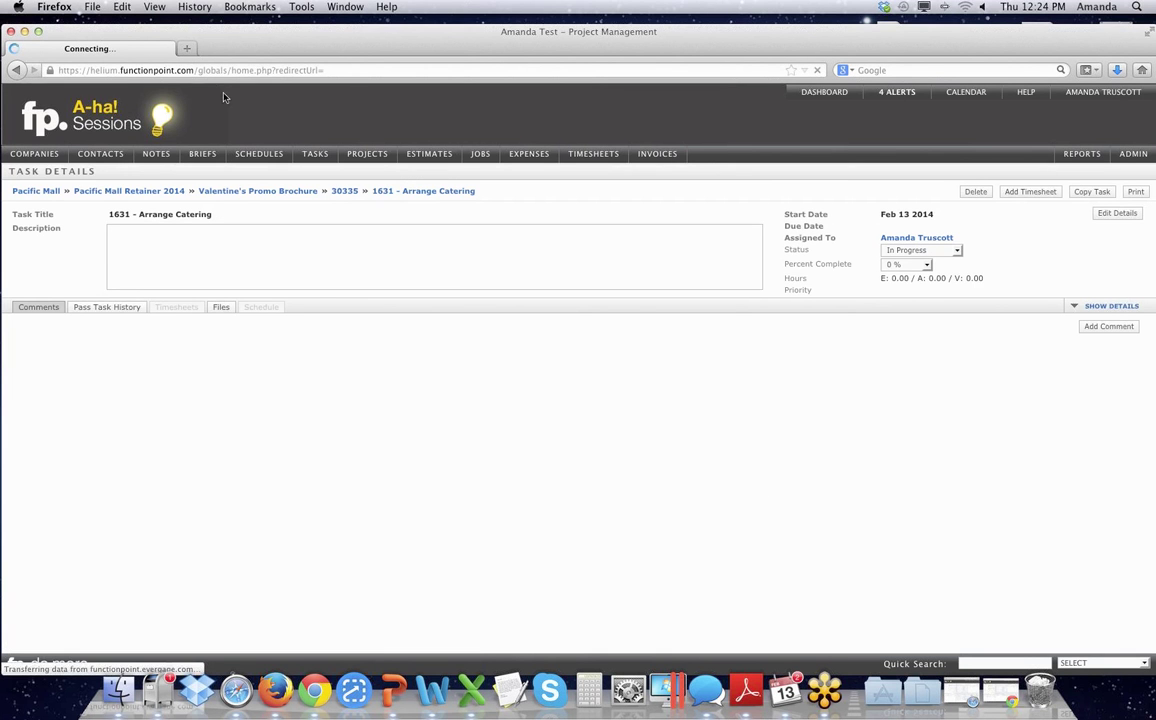
# - Copy the Arrange Catering task, assign the copy to the copywriter with status Assigned in the Valentine's Promo Brochure schedule, and submit it
pyautogui.click(1091, 193)
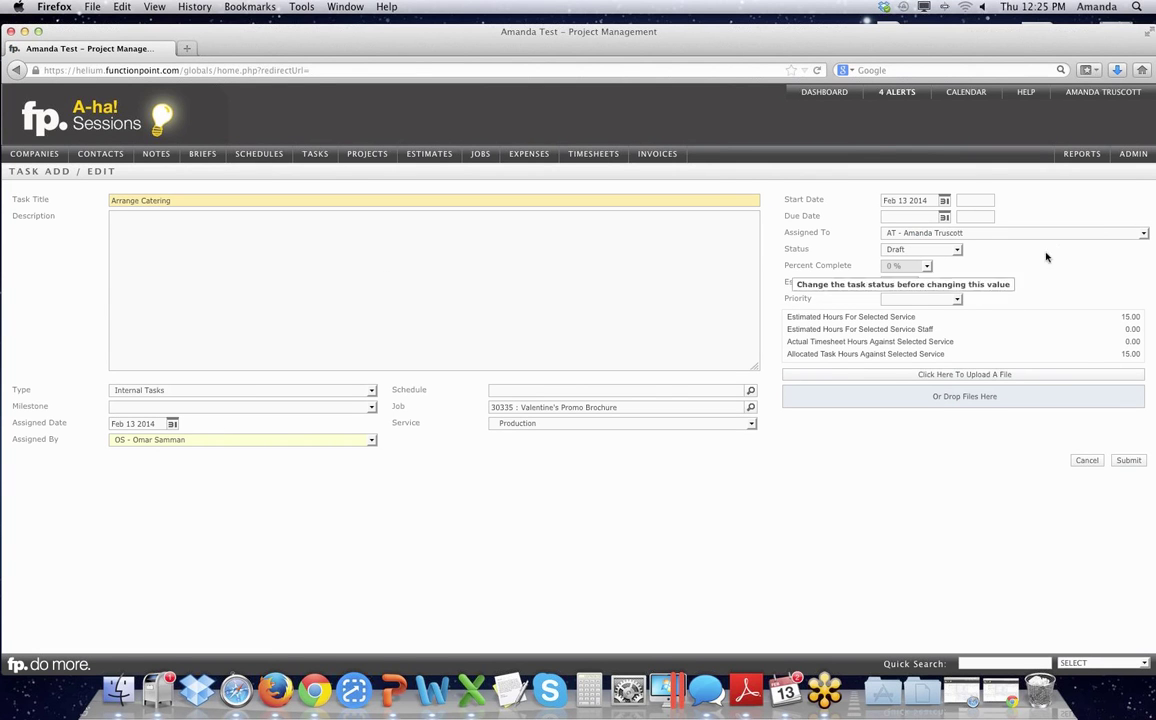
pyautogui.click(1145, 236)
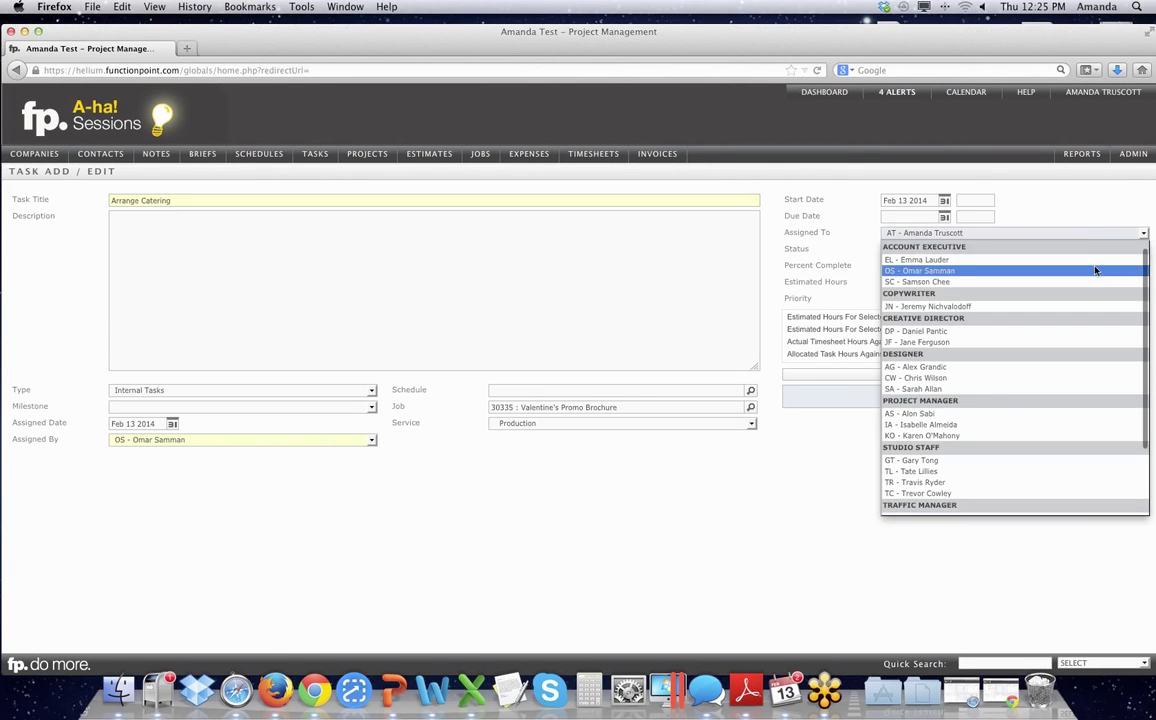
pyautogui.click(1090, 312)
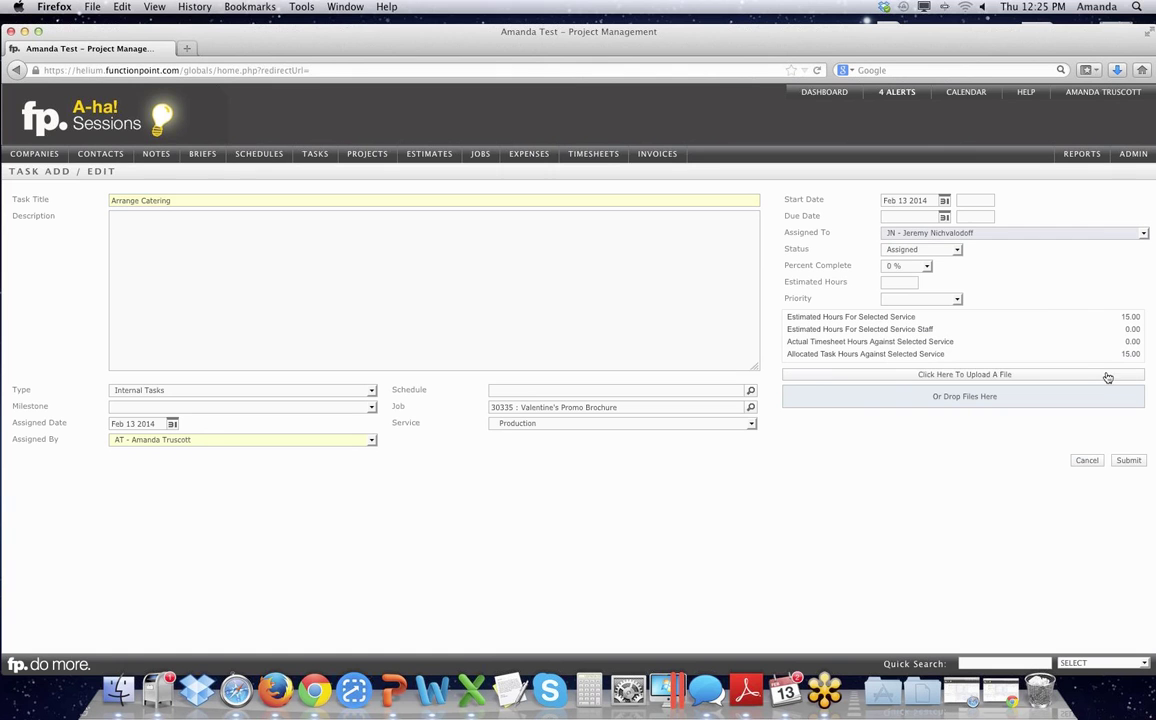
pyautogui.click(1128, 460)
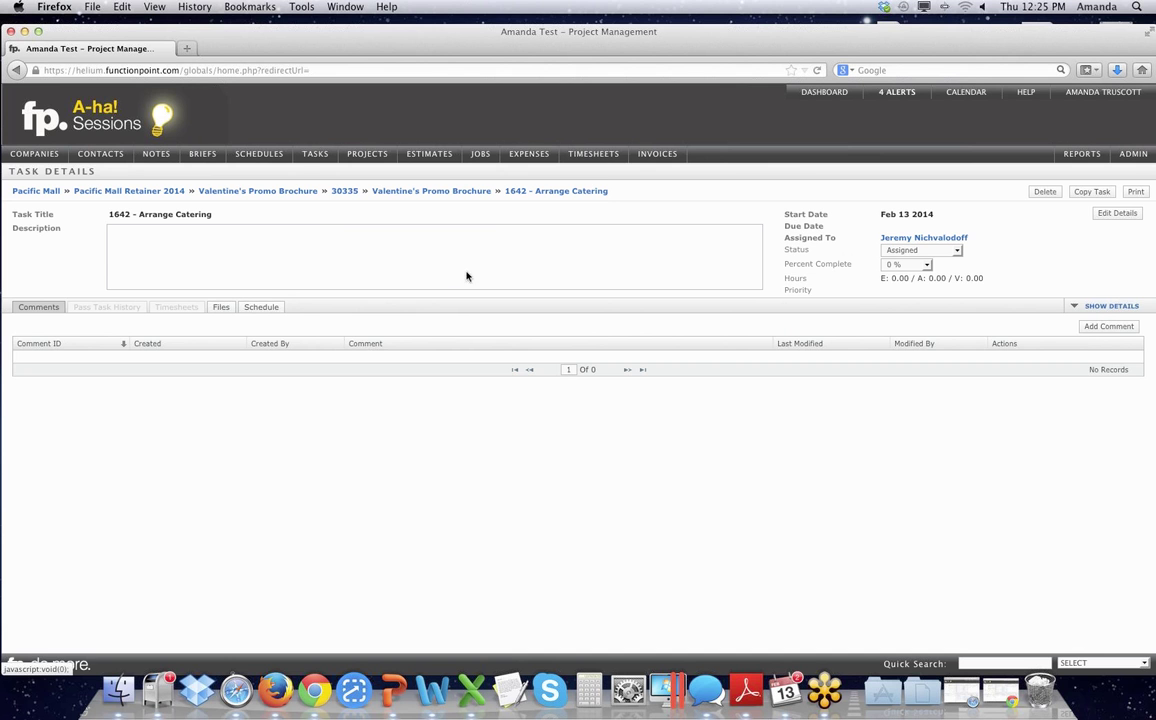
# - Open the details of the copied task's schedule and switch the schedule to its Manage view
pyautogui.click(259, 307)
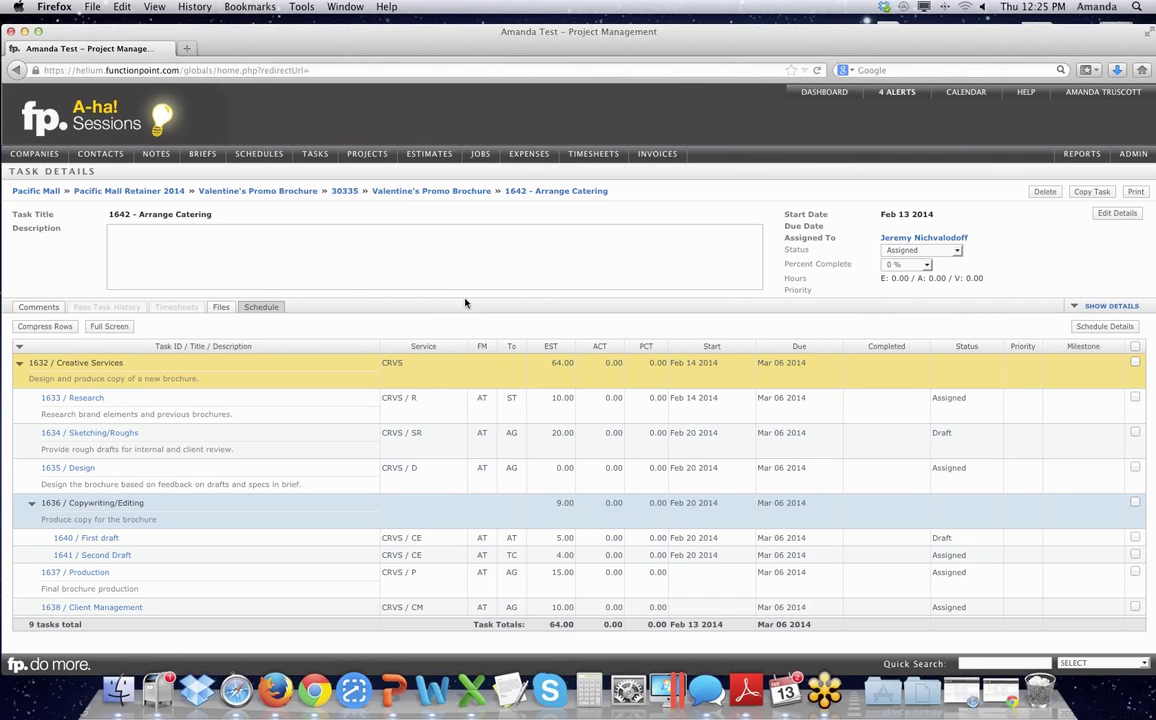
pyautogui.click(1106, 327)
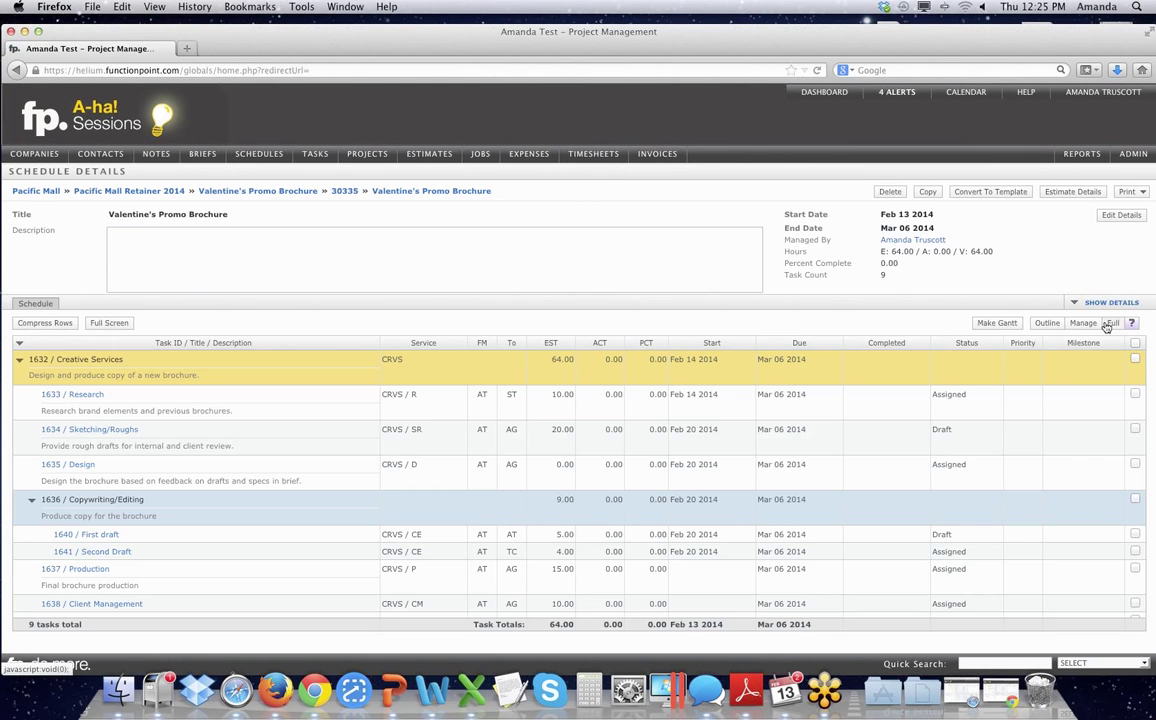
pyautogui.click(1083, 325)
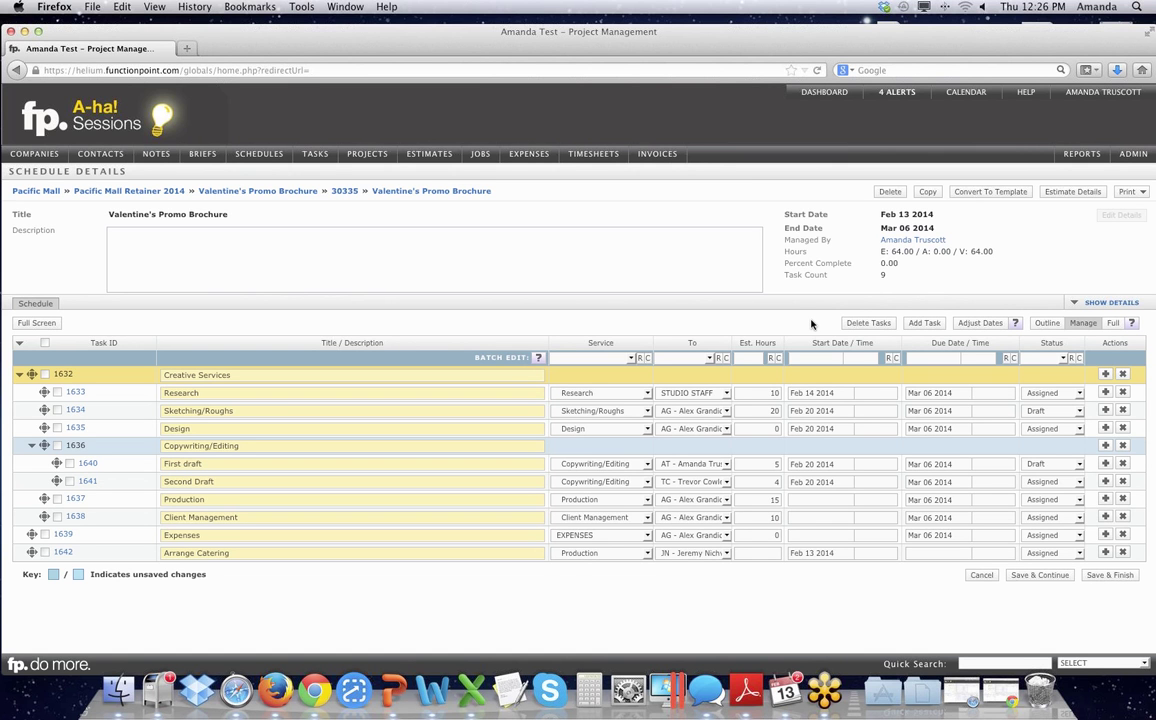
# - Add three new tasks directly below First draft in the Copywriting/Editing group and select all three
pyautogui.click(1106, 462)
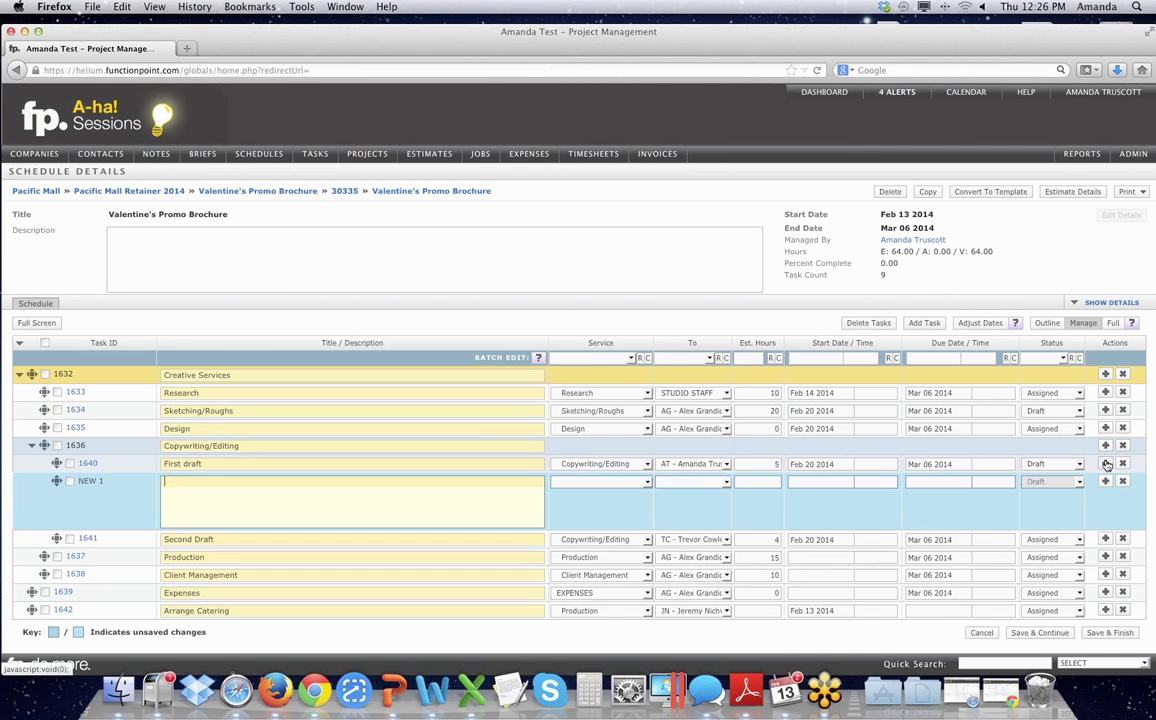
pyautogui.click(1106, 463)
pyautogui.click(1106, 463)
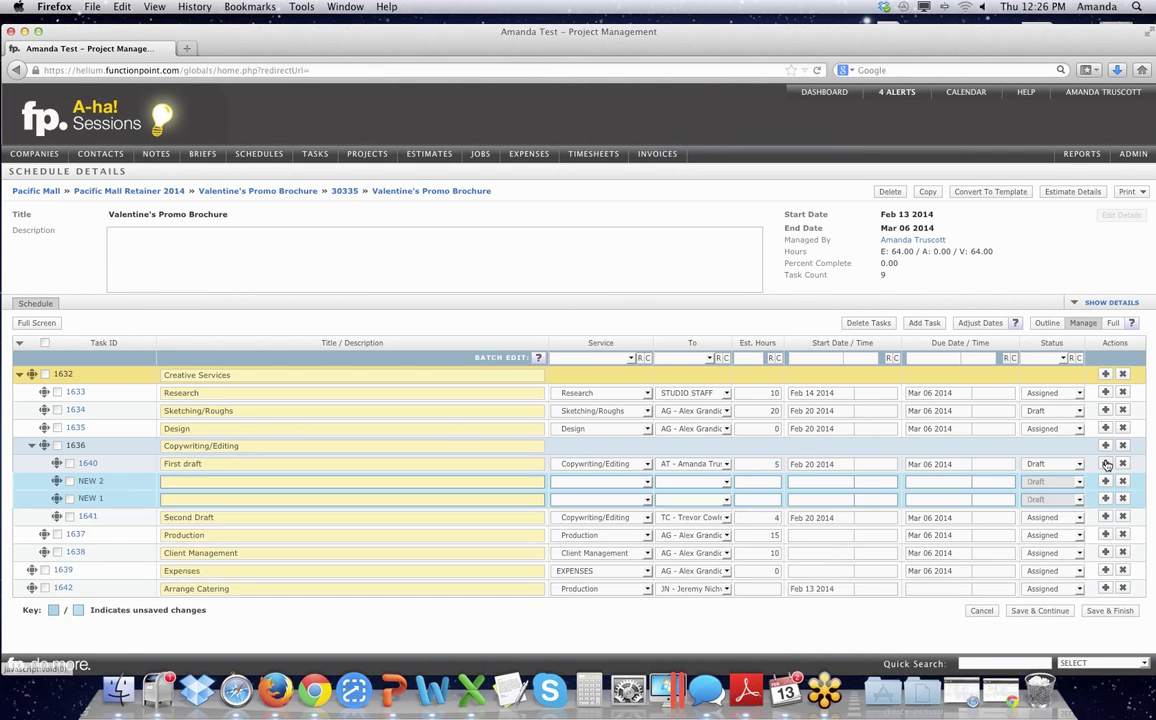
pyautogui.click(70, 481)
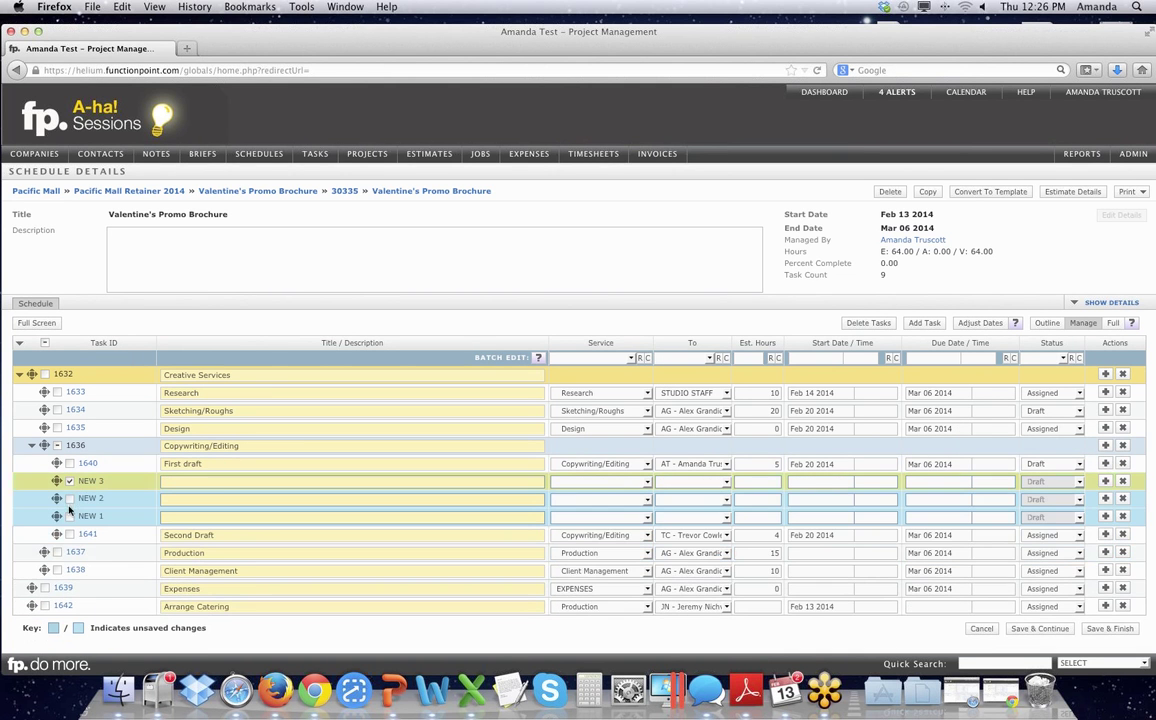
pyautogui.click(70, 499)
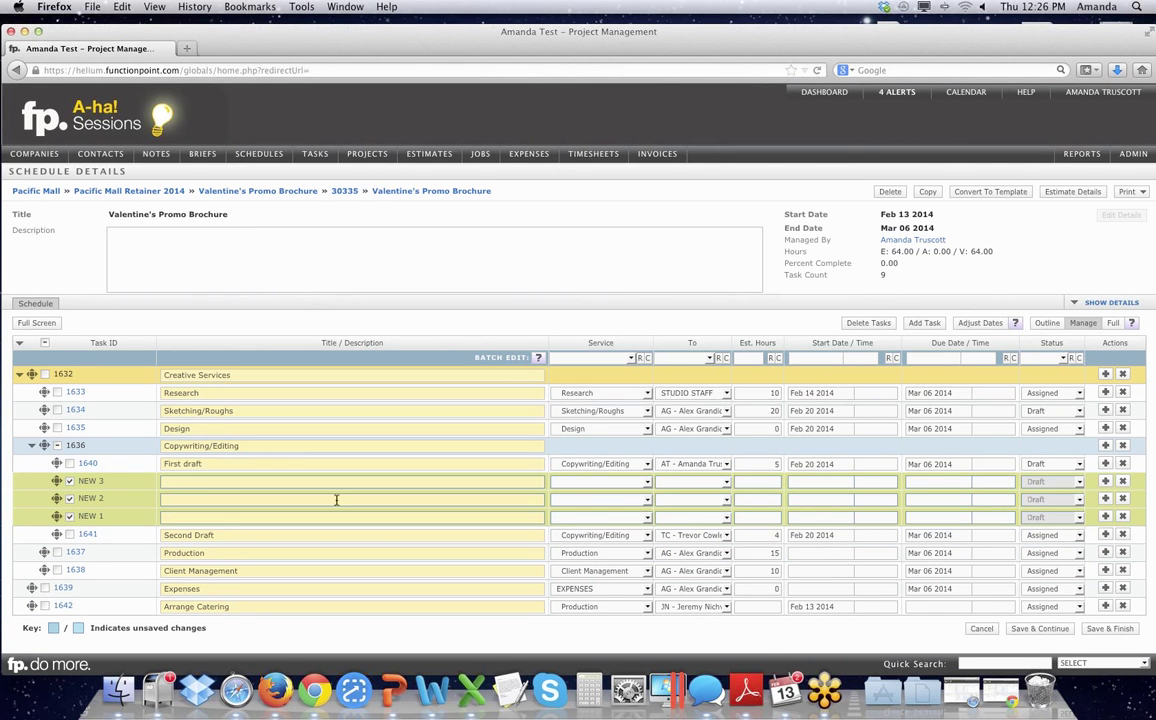
# - Title all three new tasks "Beautiful final version", copying the title from the first one to the others
pyautogui.click(247, 481)
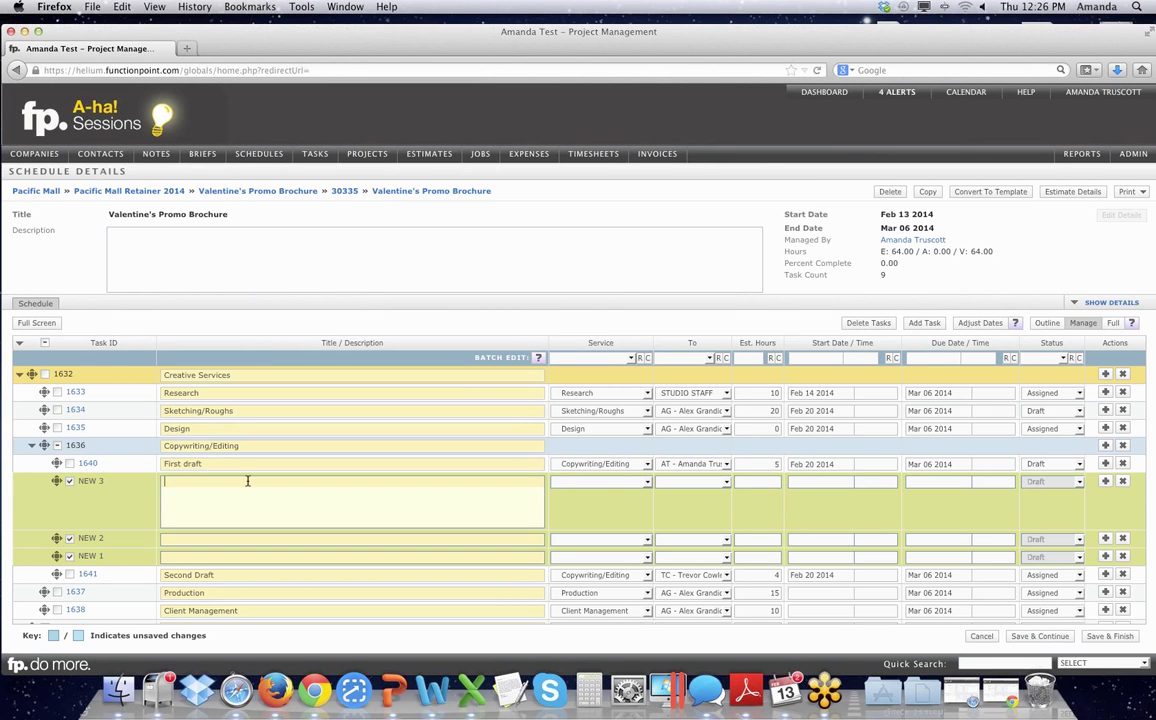
pyautogui.write('Beautiful final version')
pyautogui.moveTo(250, 481); pyautogui.dragTo(166, 476)
pyautogui.press('super+c')
pyautogui.click(230, 538)
pyautogui.press('super+v')
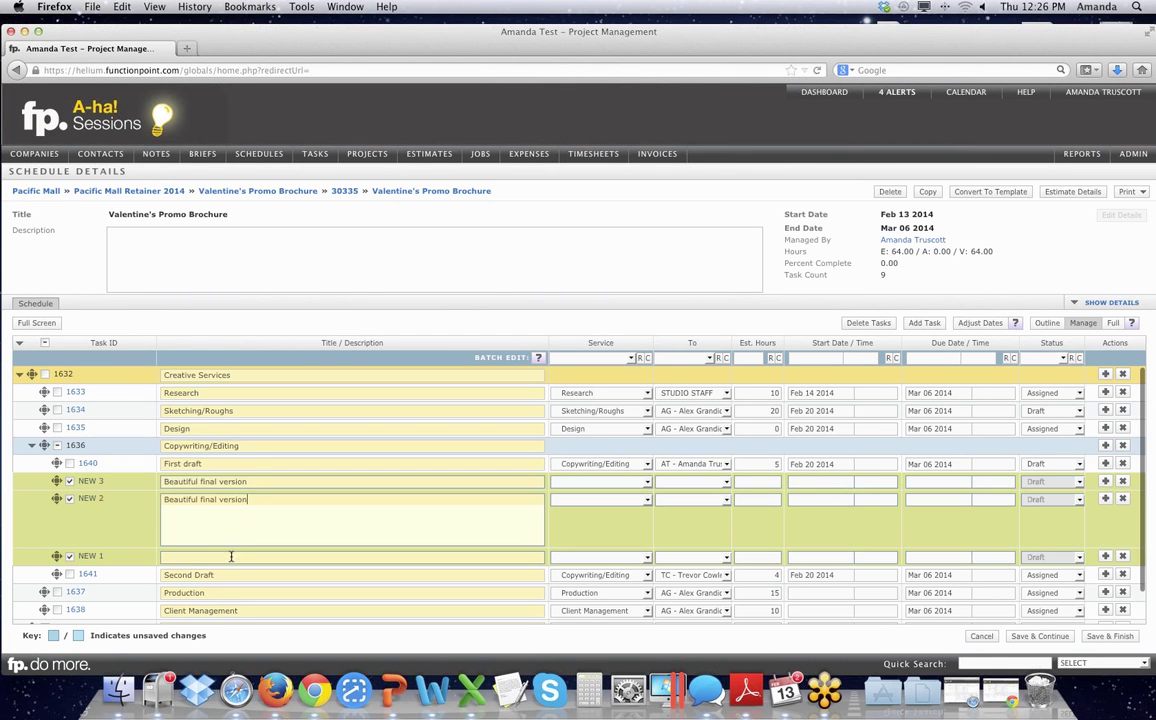
pyautogui.click(237, 556)
pyautogui.press('super+v')
# - Batch-set the selected tasks' service to Copywriting/Editing and assign them to the creative director with initials DP, then deselect them
pyautogui.click(590, 357)
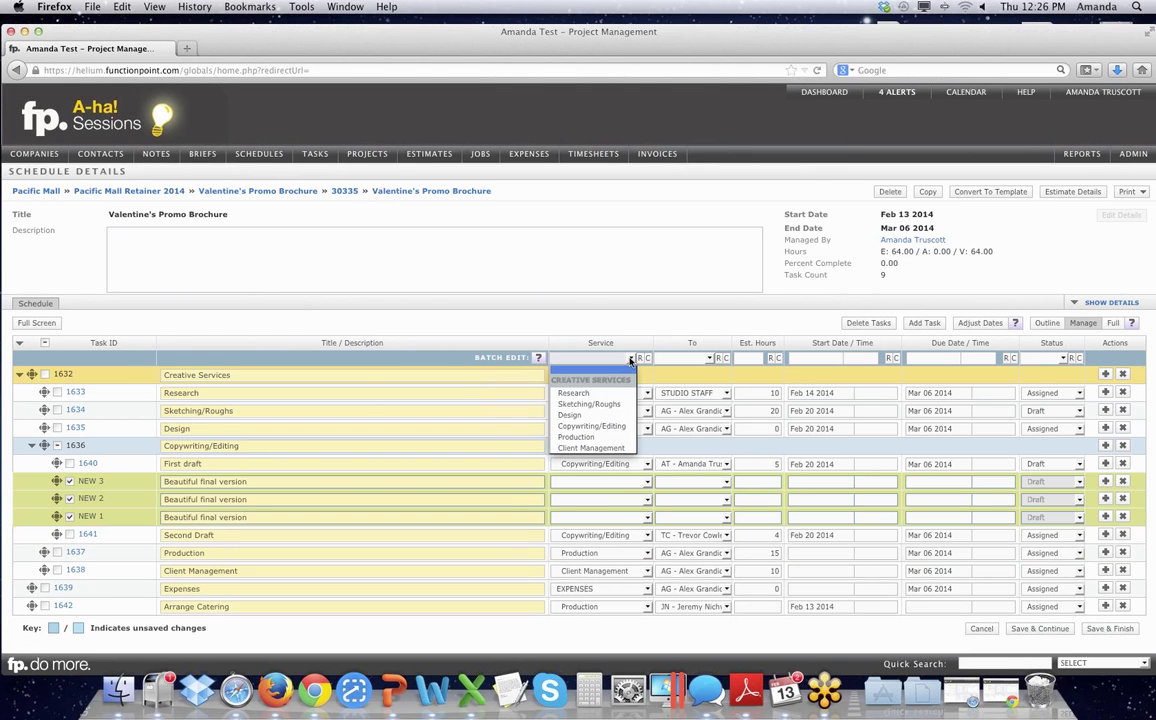
pyautogui.click(591, 426)
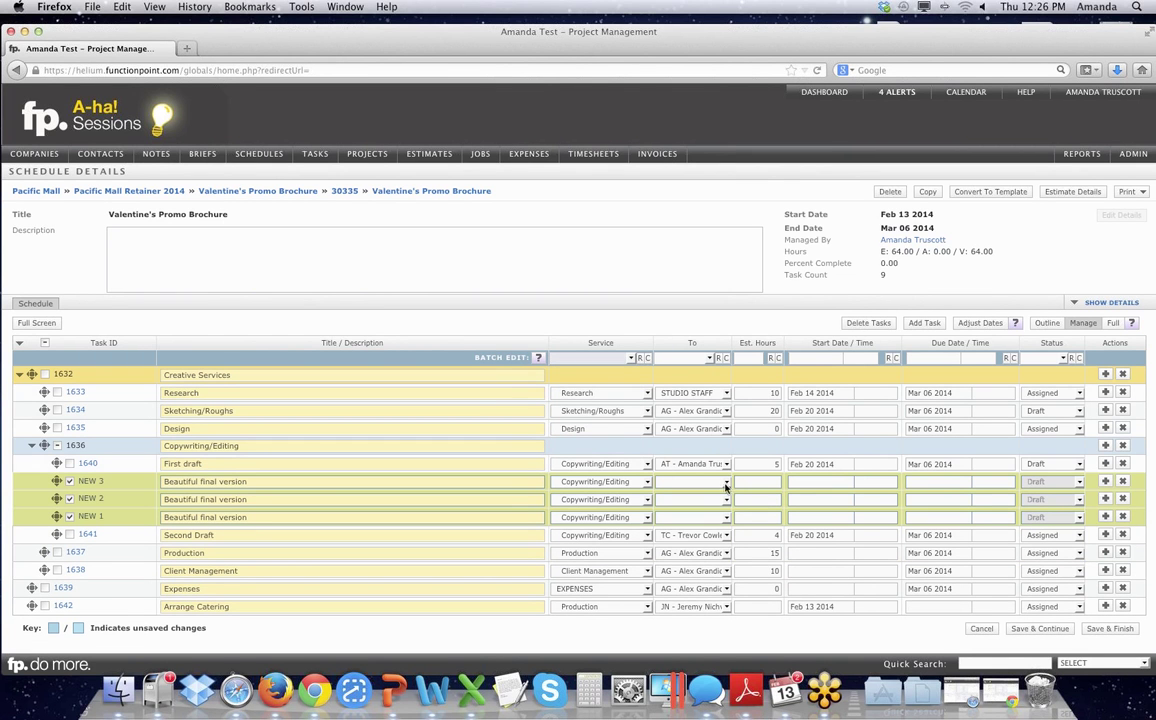
pyautogui.click(710, 362)
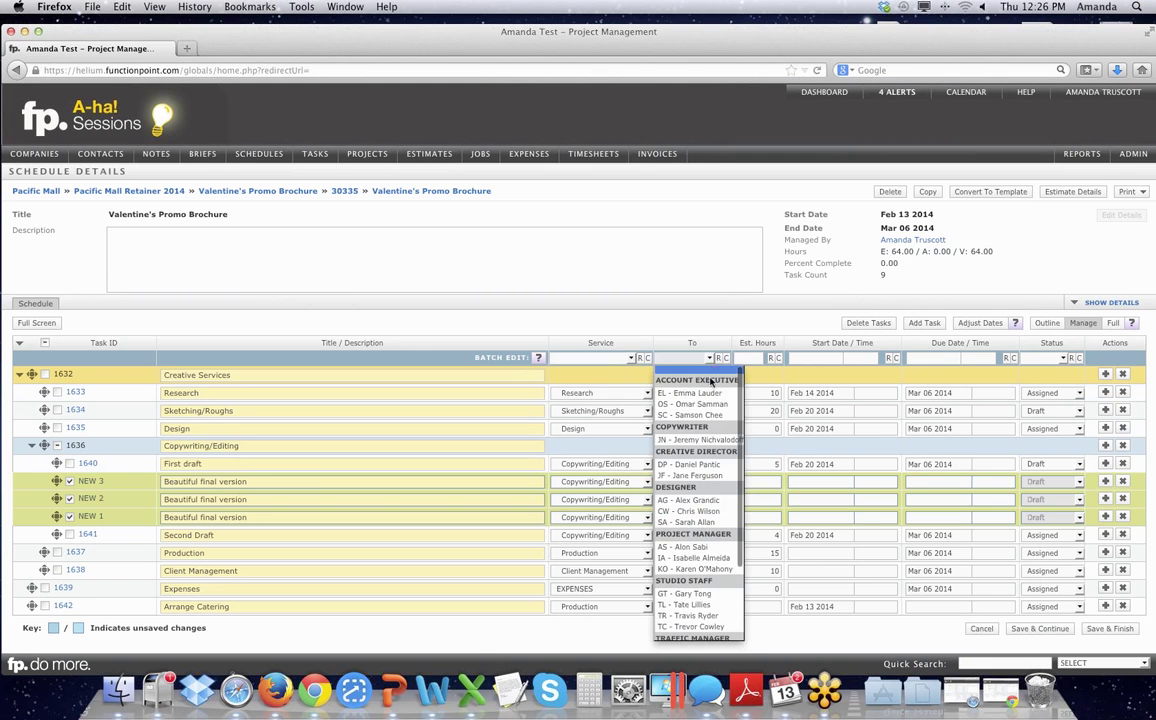
pyautogui.click(712, 464)
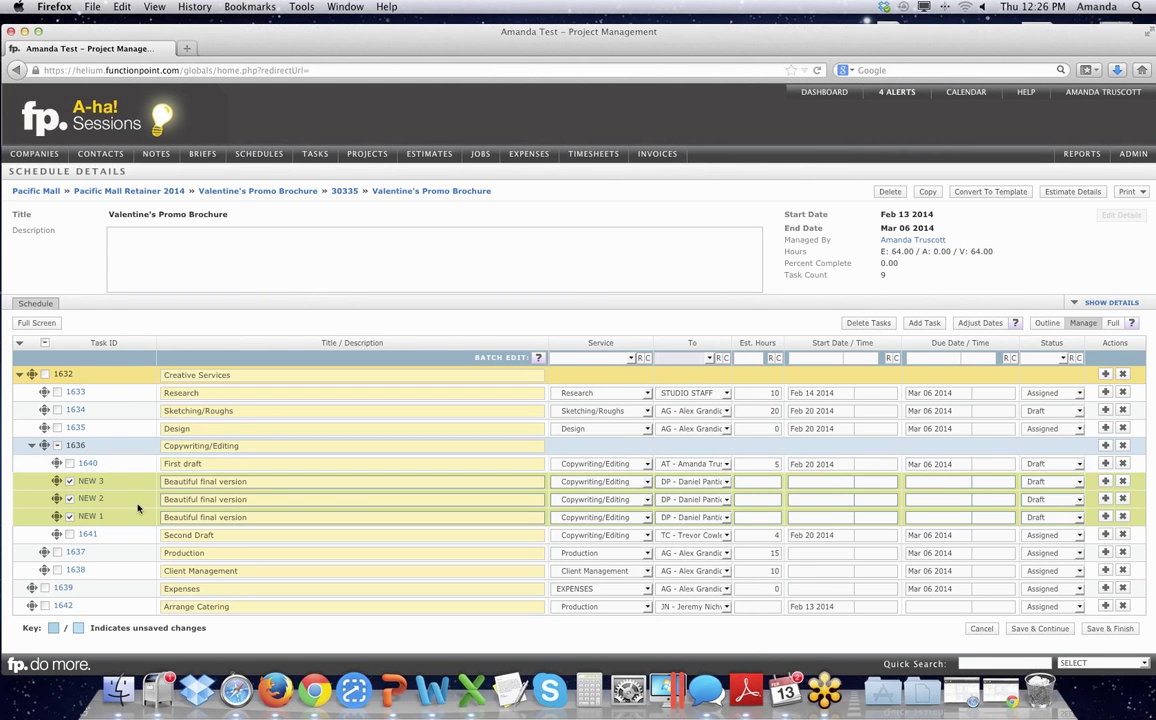
pyautogui.click(70, 483)
pyautogui.click(70, 500)
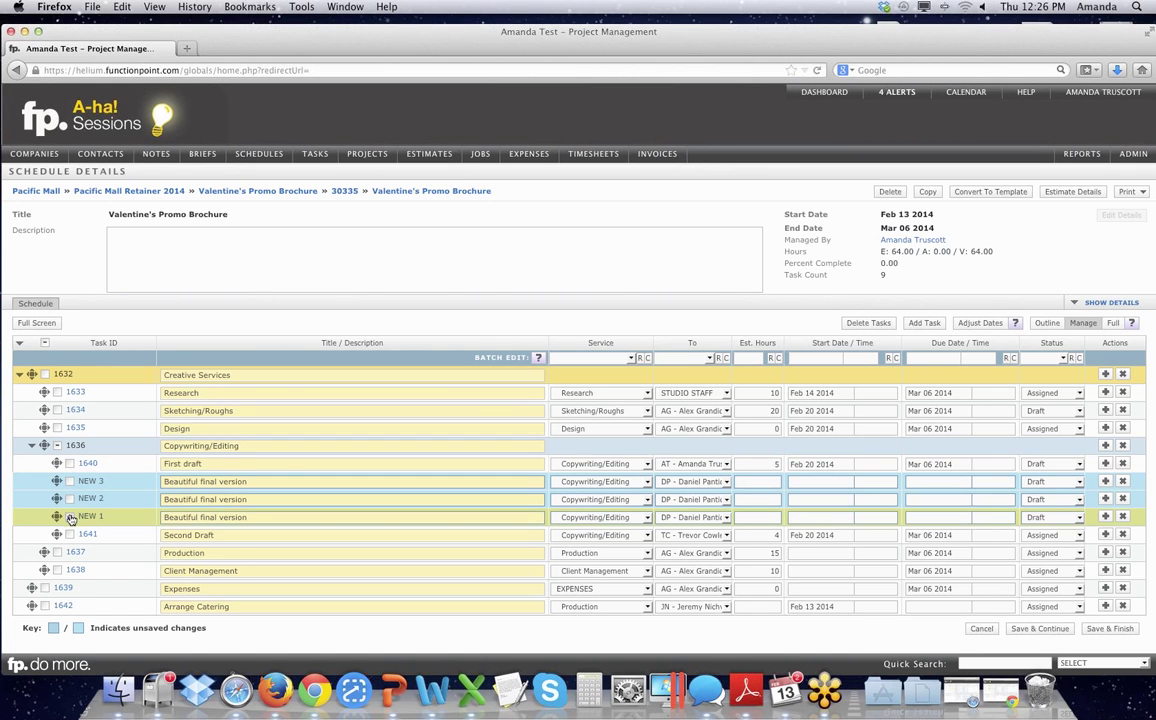
pyautogui.click(70, 517)
# - Stagger the three new tasks' start dates at 1 week, 2 weeks and 3 weeks out, and save the schedule while continuing to edit
pyautogui.click(834, 483)
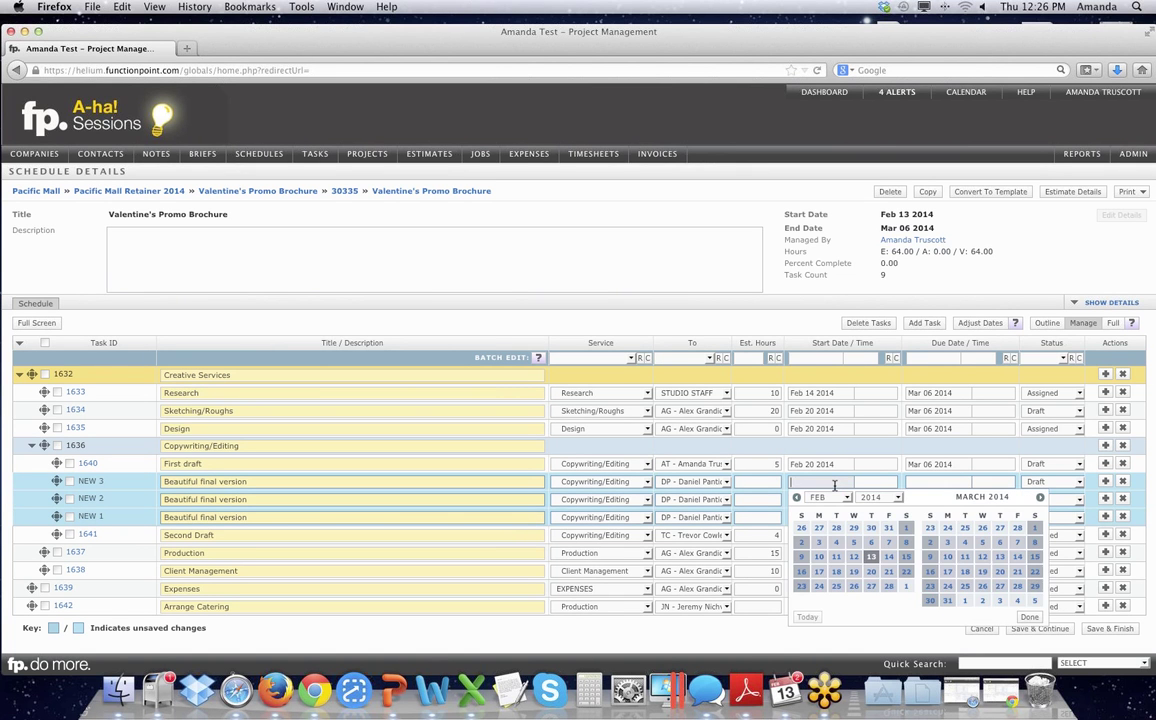
pyautogui.write('1 week')
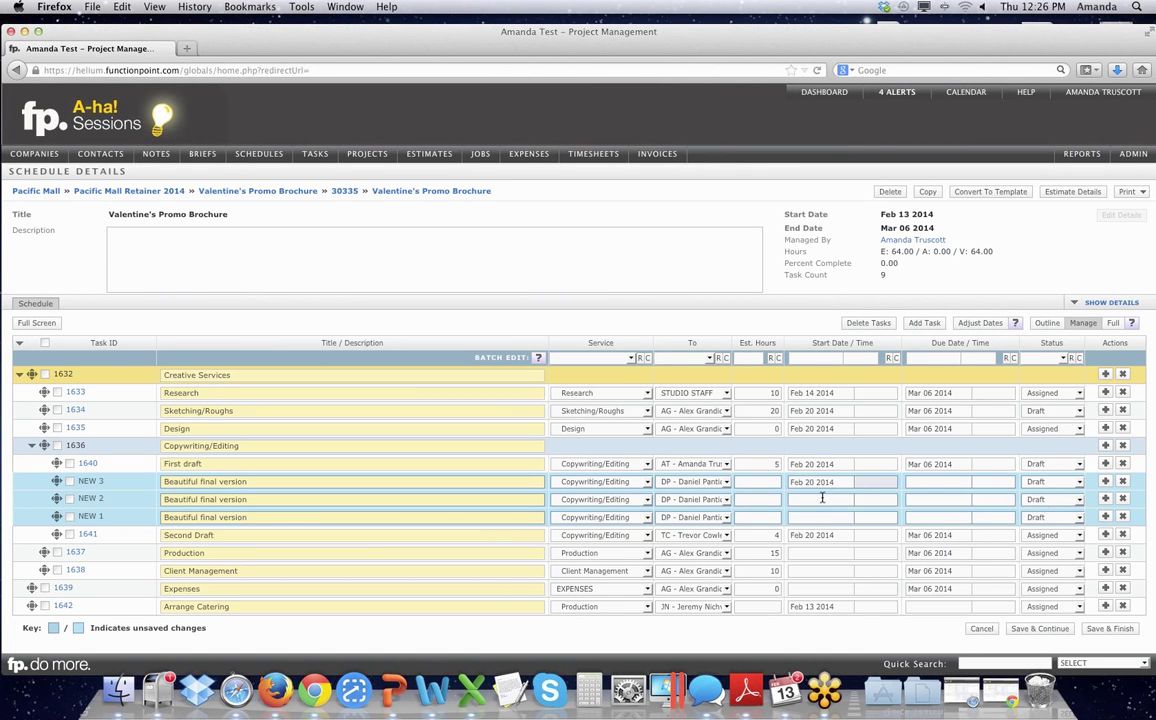
pyautogui.click(822, 499)
pyautogui.write('2 w')
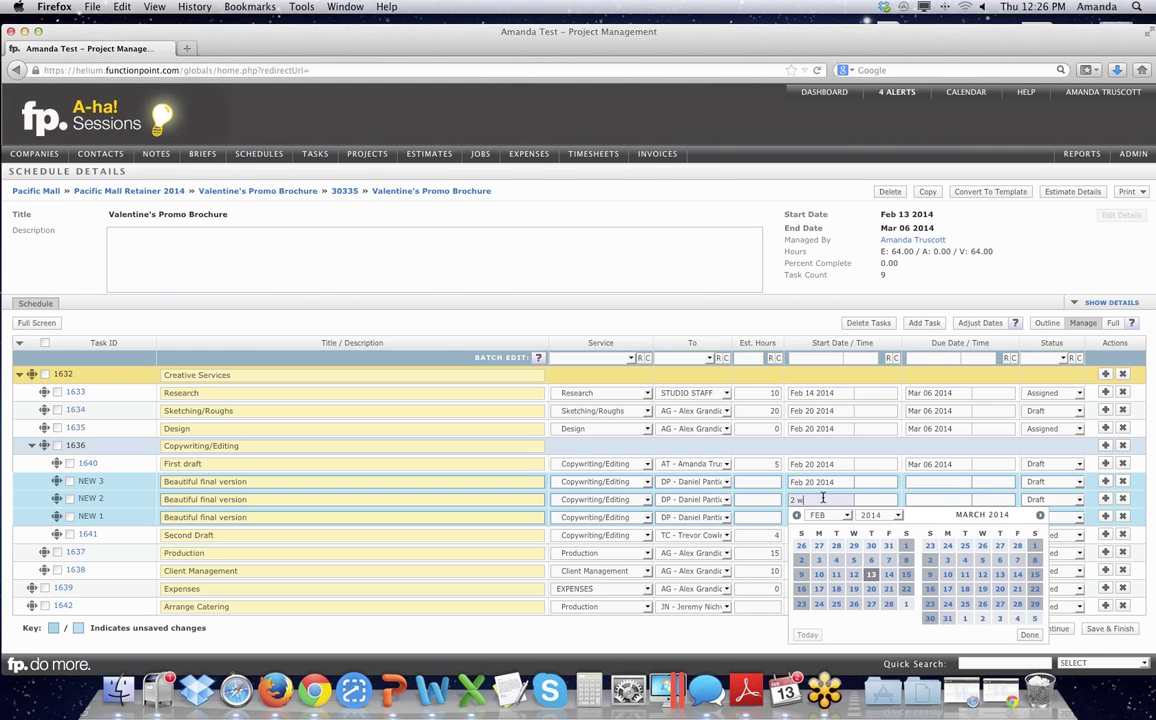
pyautogui.write('eeks')
pyautogui.click(810, 517)
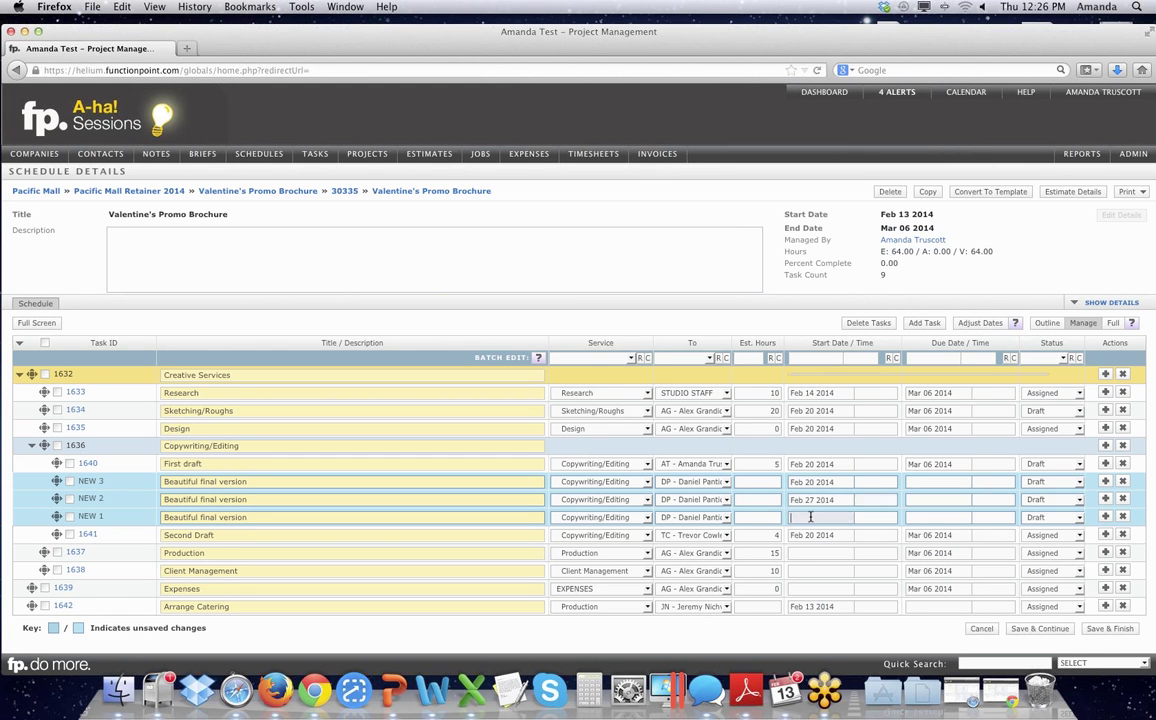
pyautogui.write('3 weeks')
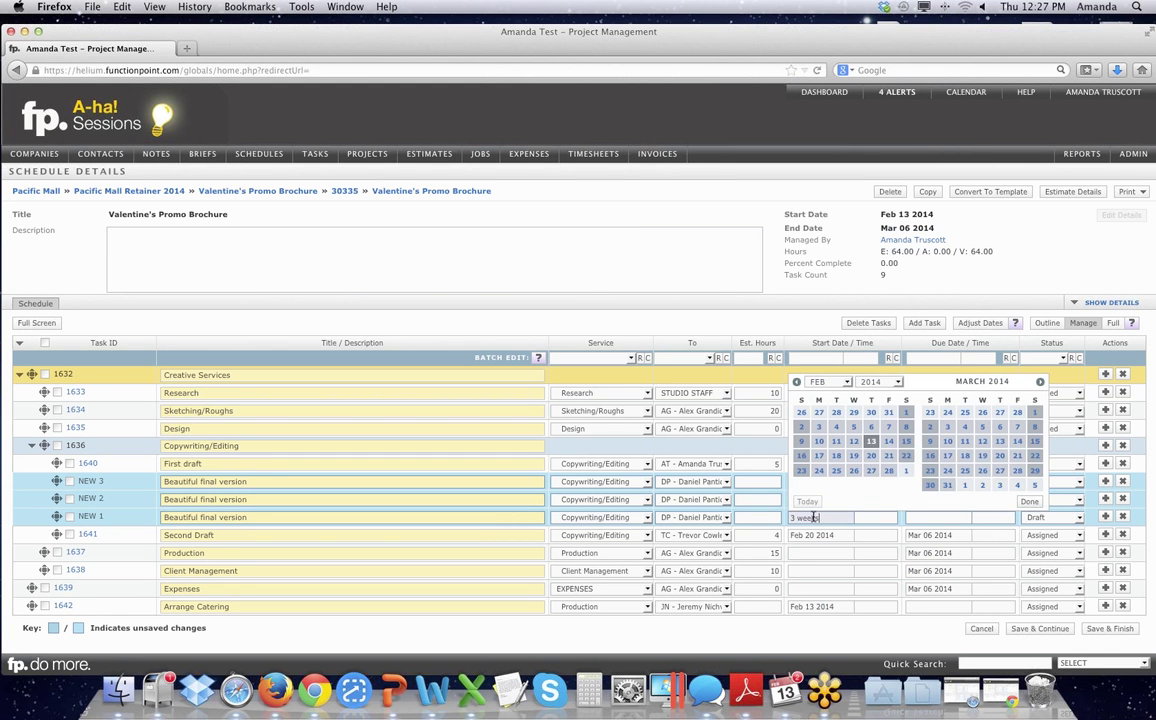
pyautogui.press('Tab')
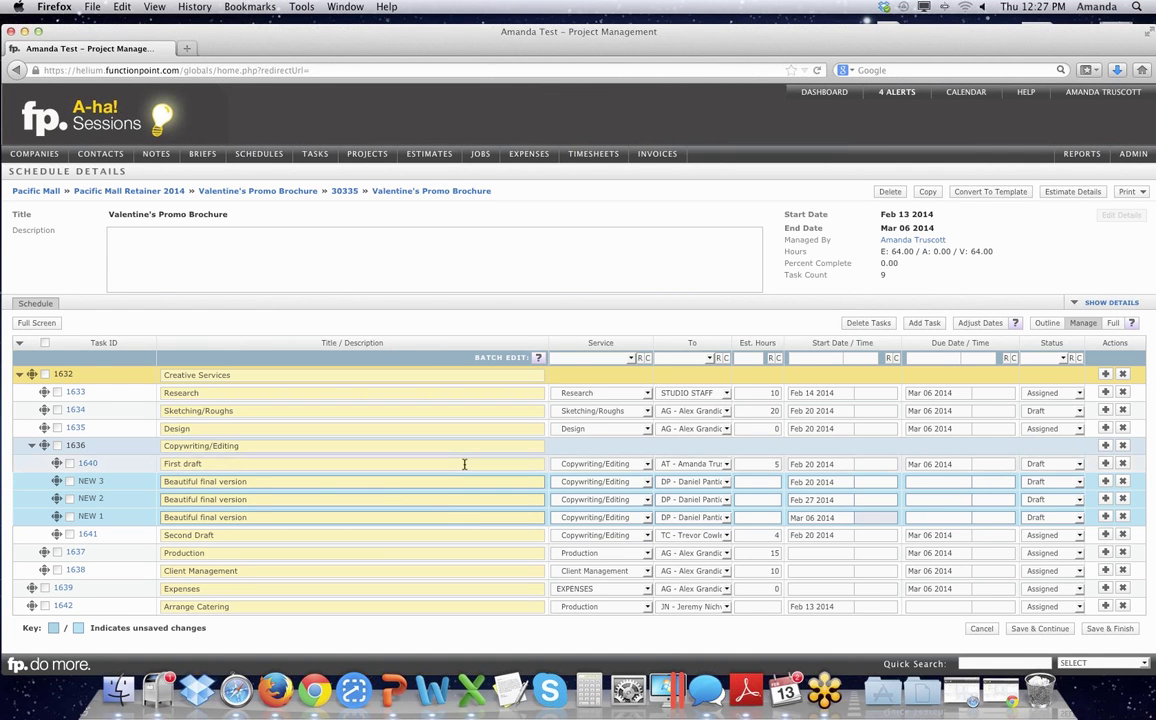
pyautogui.click(1040, 629)
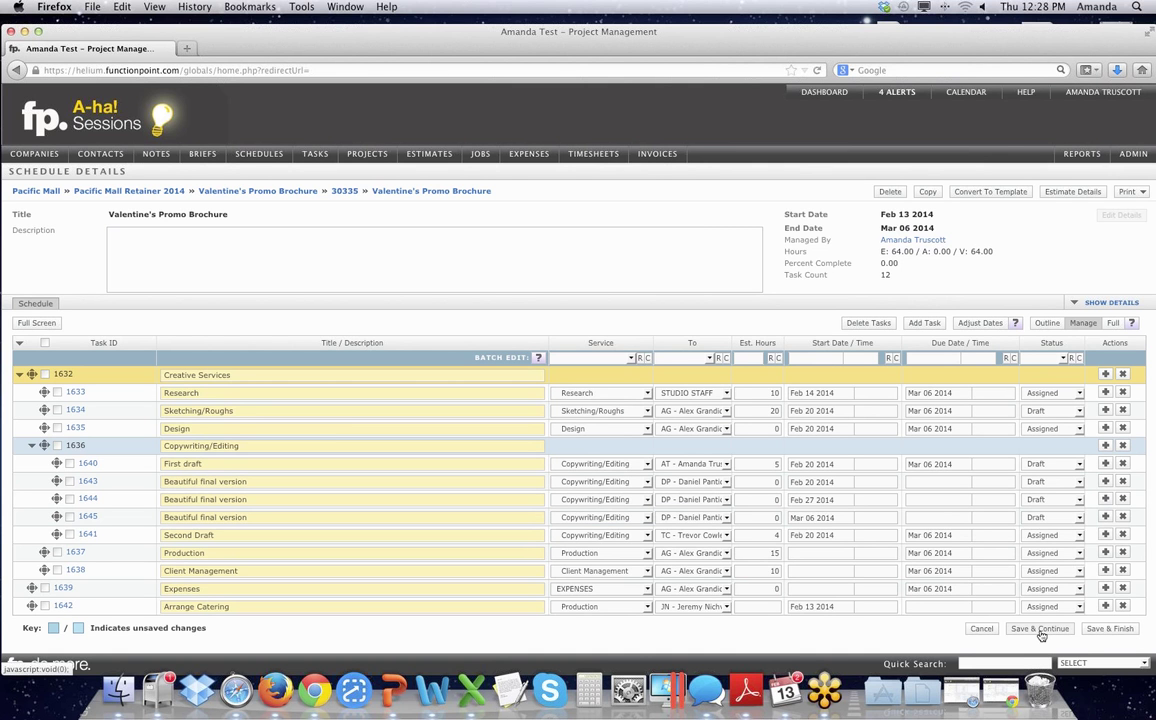
# - Return to the dashboard and filter the task list by Assigned By Me and then by My Passed Task History
pyautogui.click(829, 99)
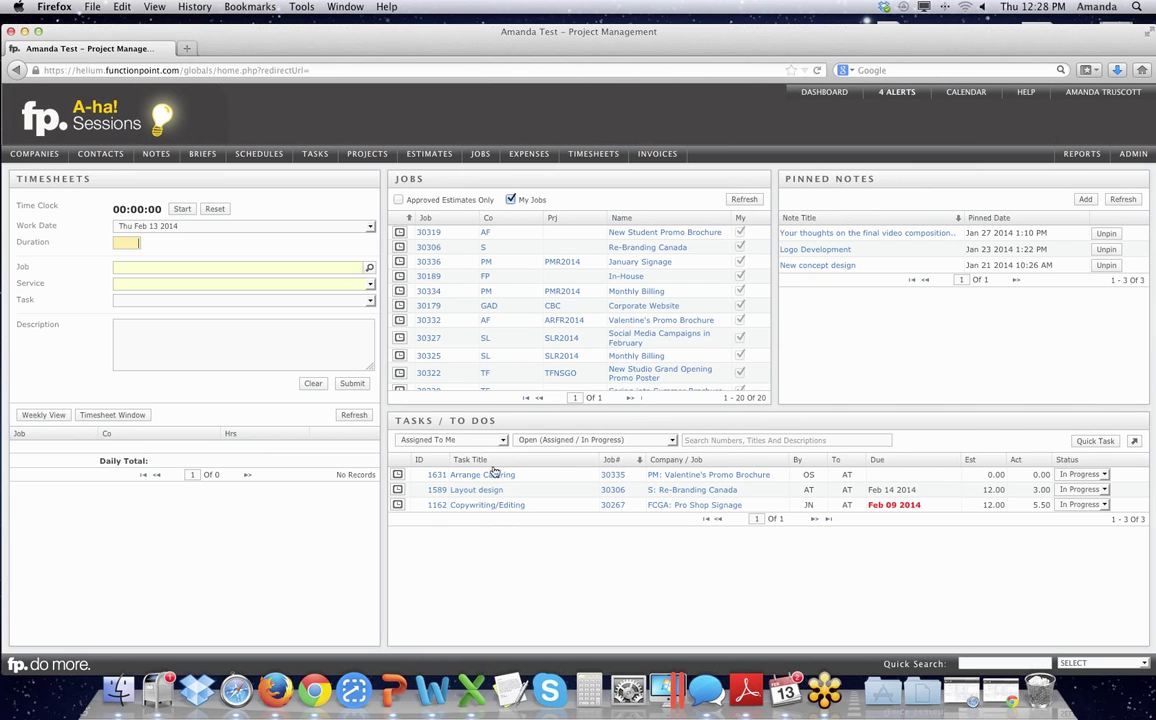
pyautogui.click(503, 443)
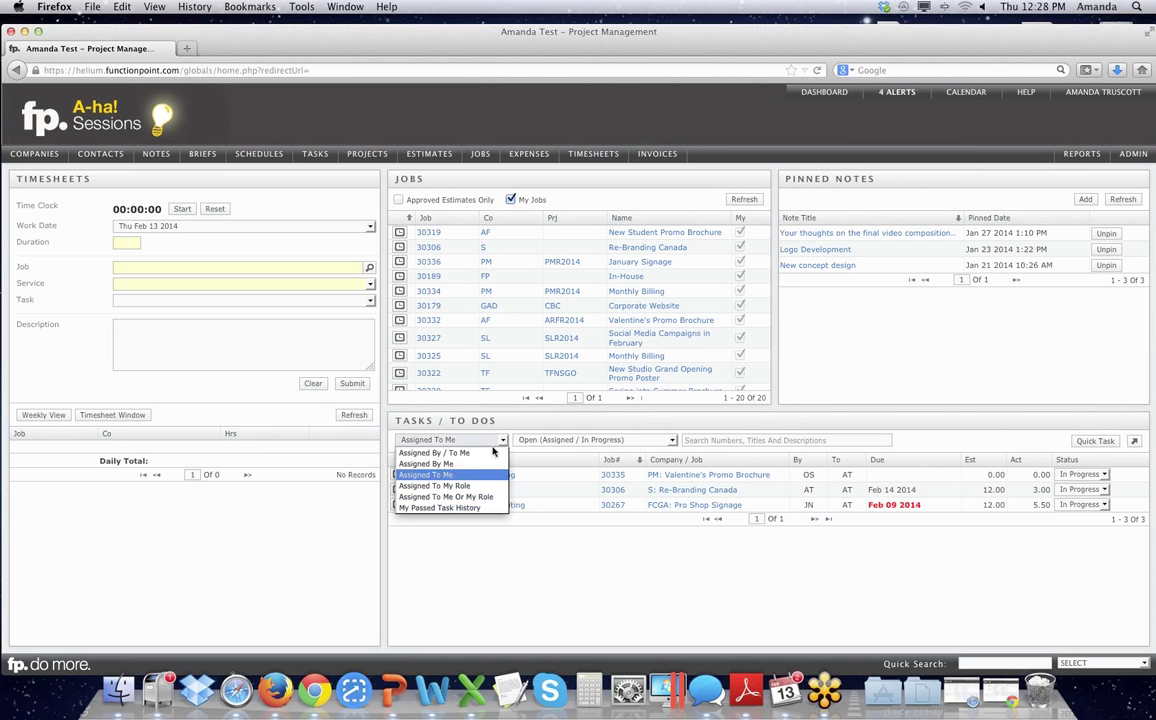
pyautogui.click(481, 466)
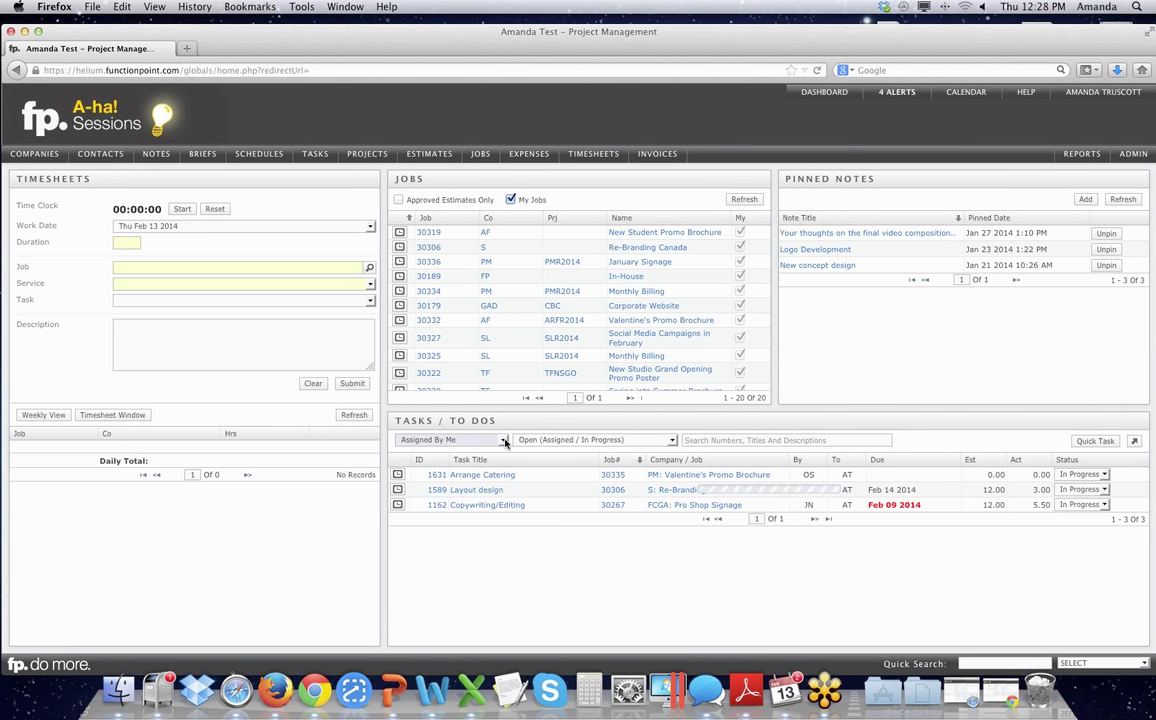
pyautogui.click(505, 443)
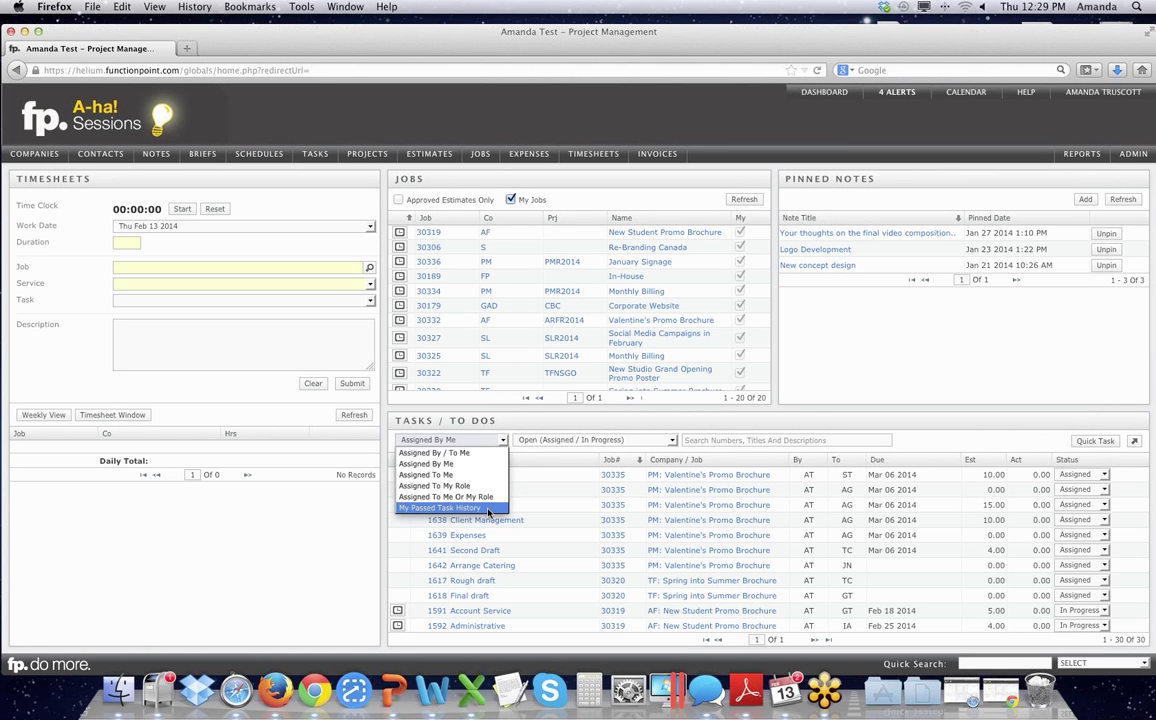
pyautogui.click(486, 509)
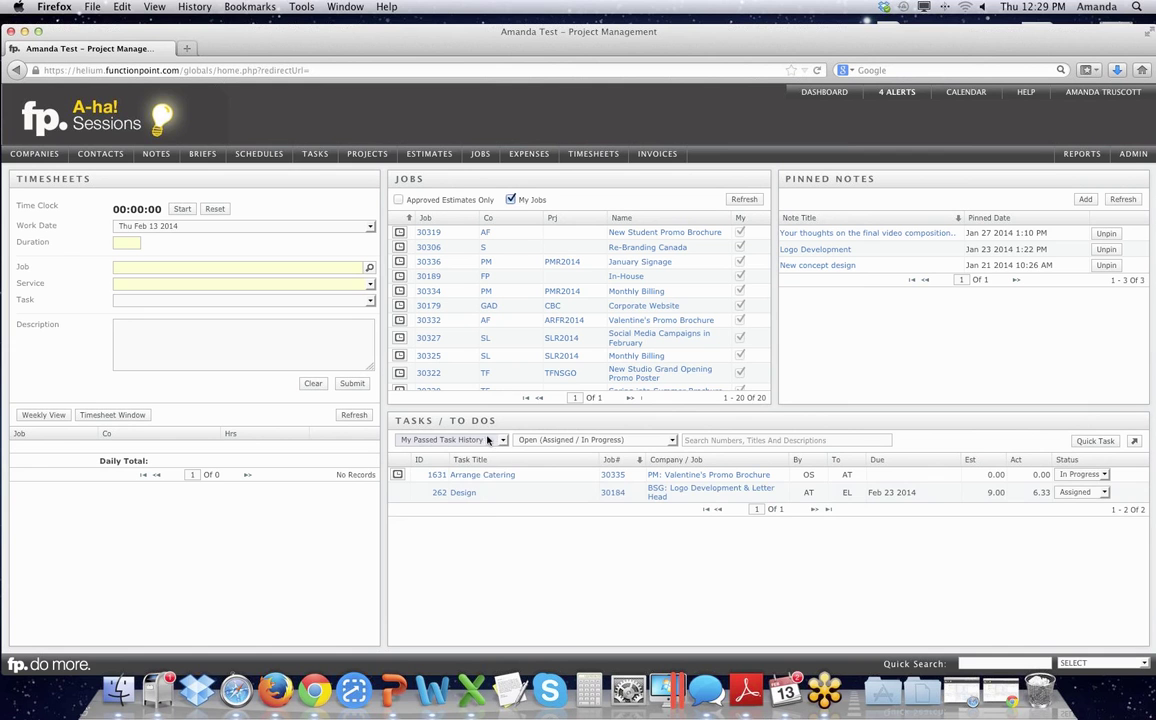
# - Sort the passed task list by task title, by company/job and finally by due date
pyautogui.moveTo(657, 494)
pyautogui.click(528, 461)
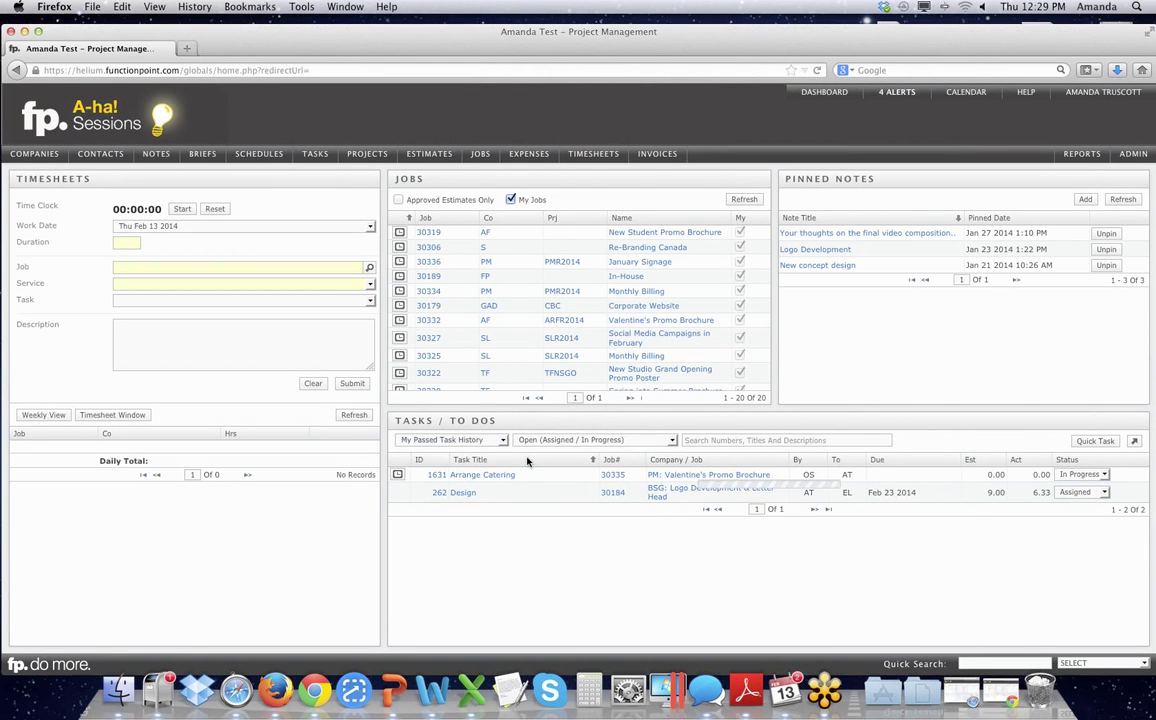
pyautogui.click(700, 460)
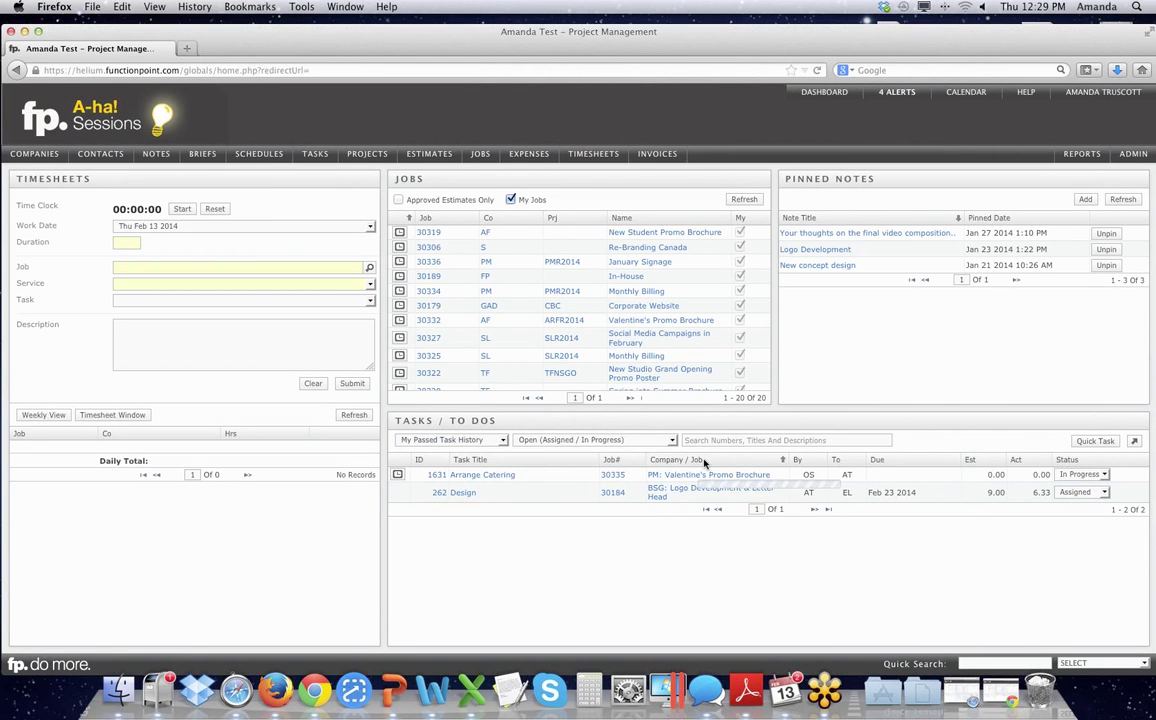
pyautogui.click(906, 461)
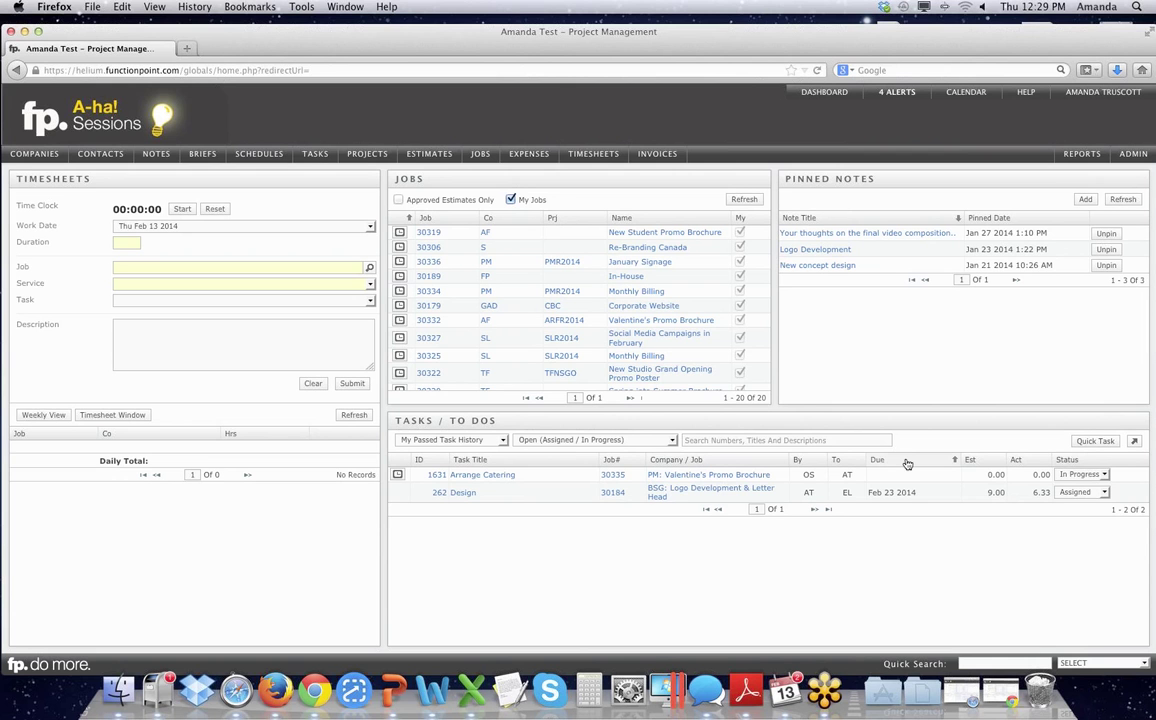
# - Open the full-page task list and check which staff members are included in its staff selection
pyautogui.click(1135, 443)
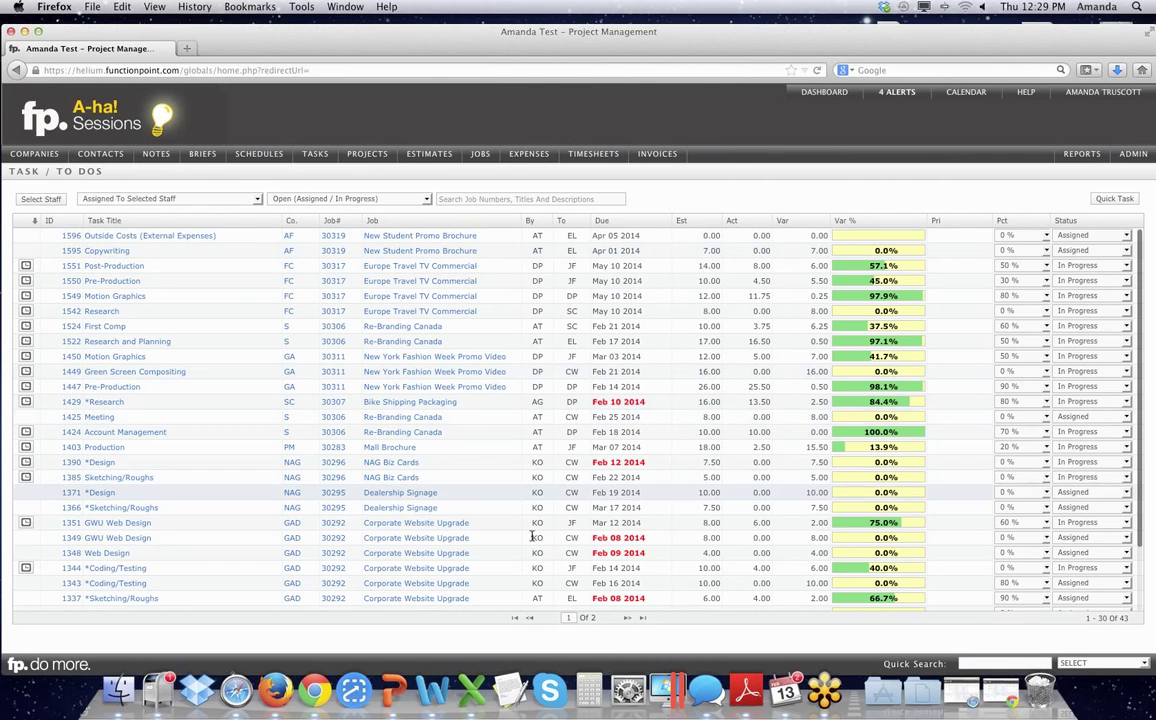
pyautogui.moveTo(46, 203)
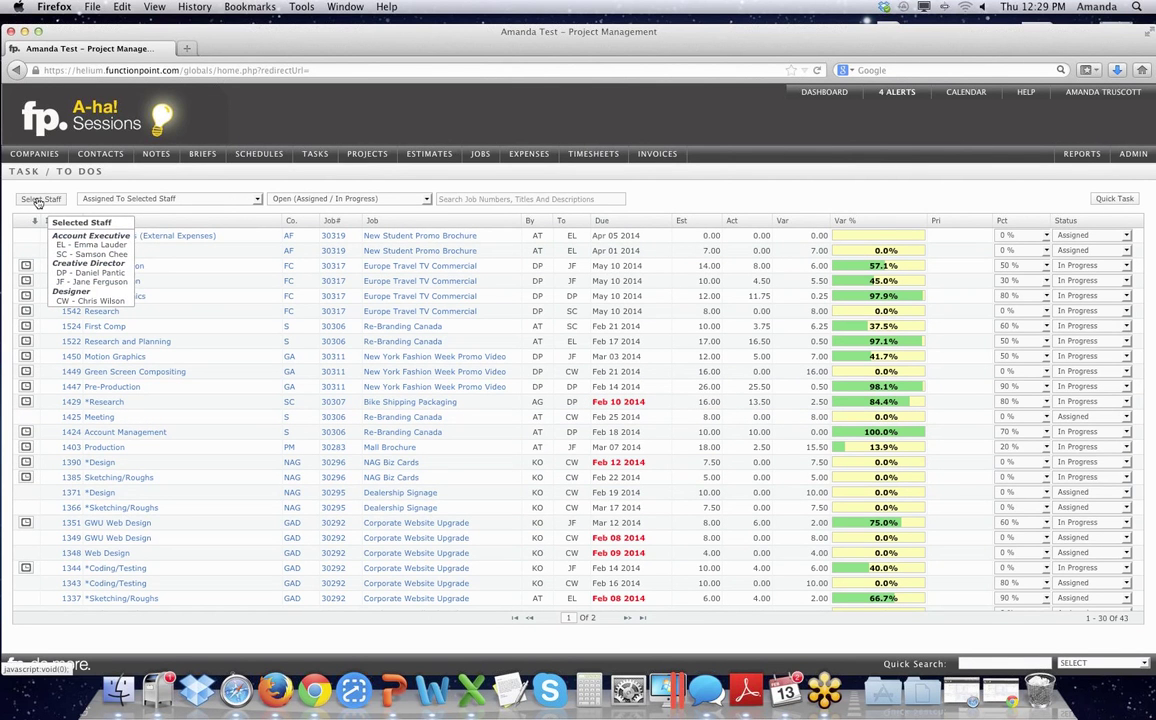
# - Open the staff selection for the task list and add one more designer and two project managers to it
pyautogui.click(38, 201)
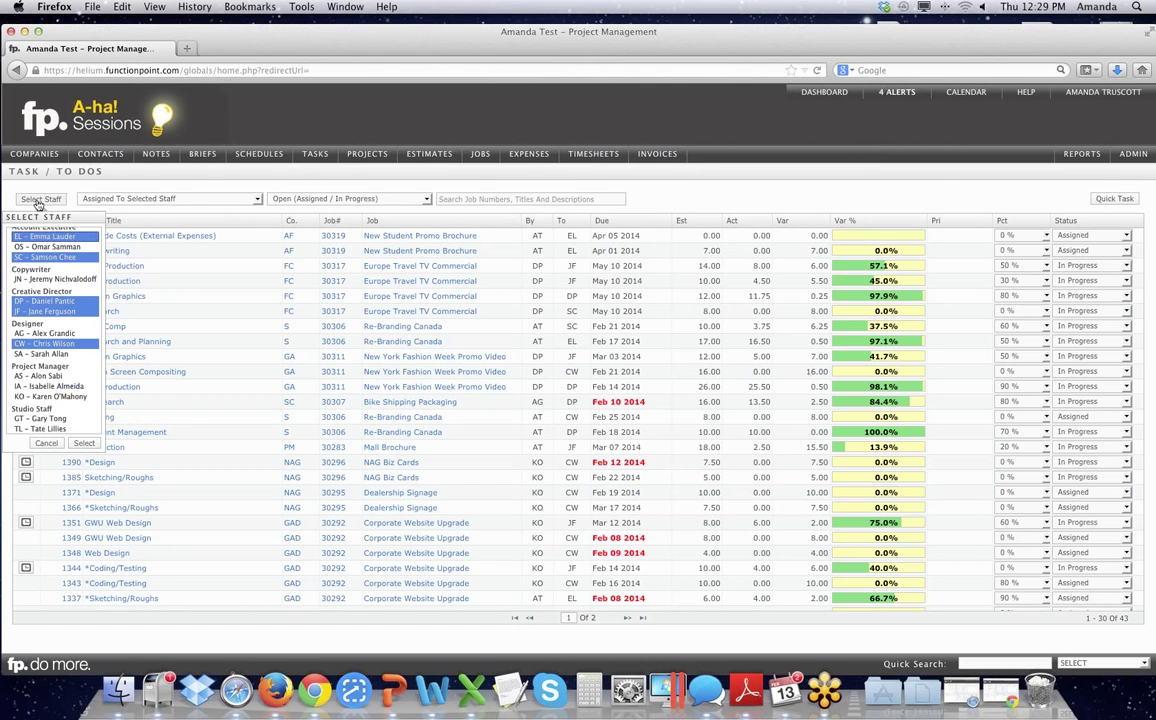
pyautogui.keyDown('super'); pyautogui.click(56, 397); pyautogui.keyUp('super')
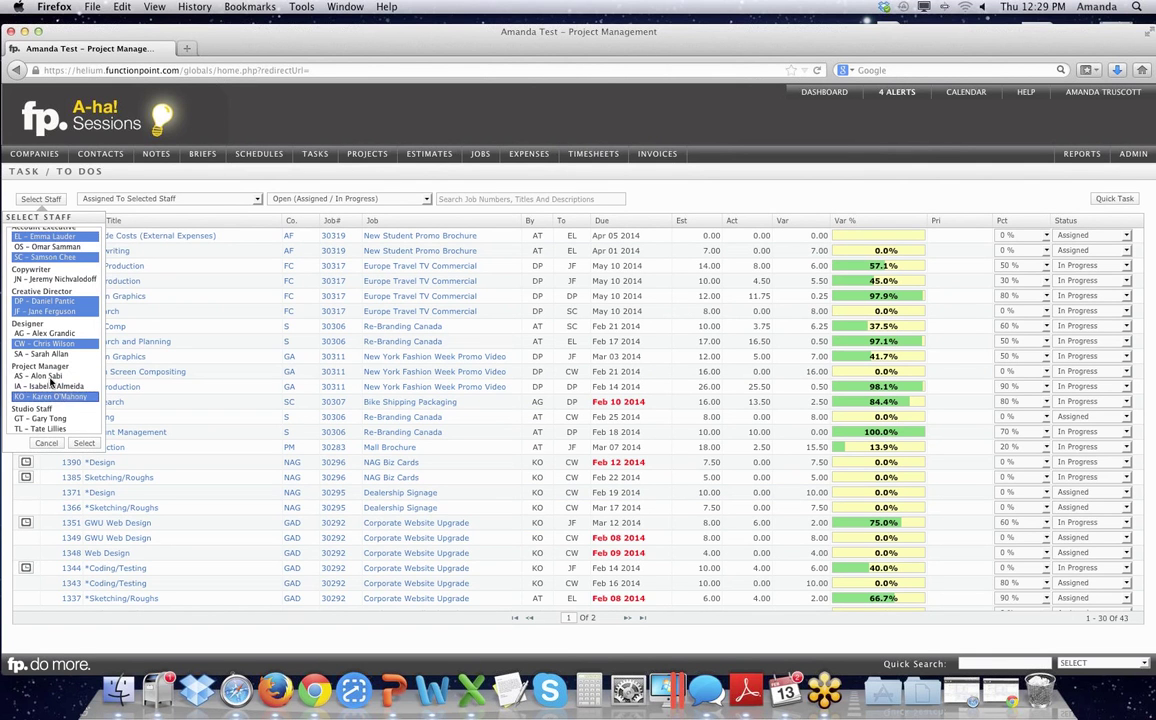
pyautogui.keyDown('super'); pyautogui.click(49, 377); pyautogui.keyUp('super')
pyautogui.keyDown('super'); pyautogui.click(49, 356); pyautogui.keyUp('super')
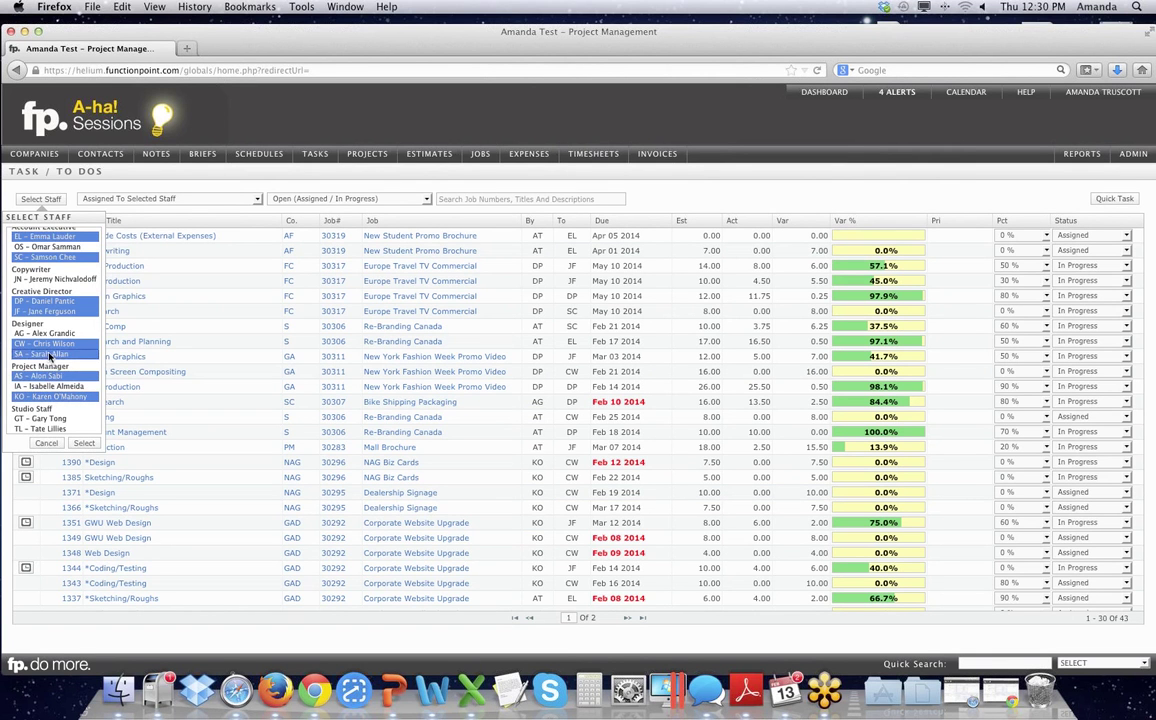
pyautogui.scroll(1, 50, 356)
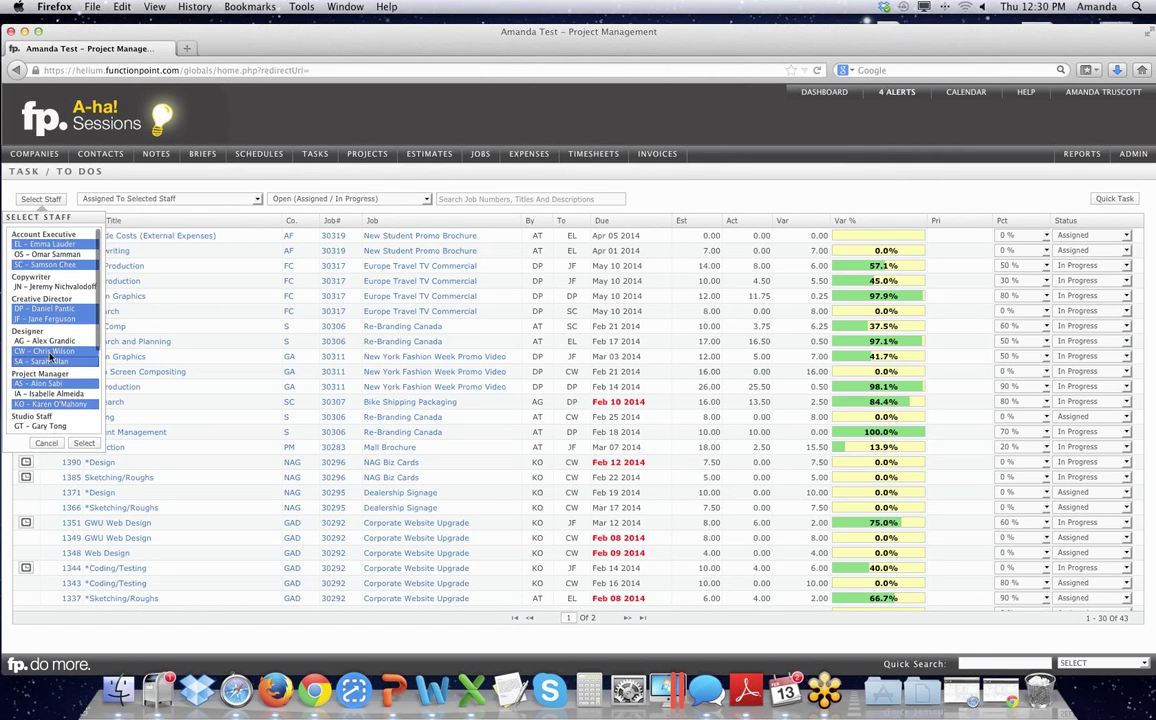
pyautogui.keyDown('shift'); pyautogui.click(46, 242); pyautogui.keyUp('shift')
pyautogui.scroll(-3, 70, 322)
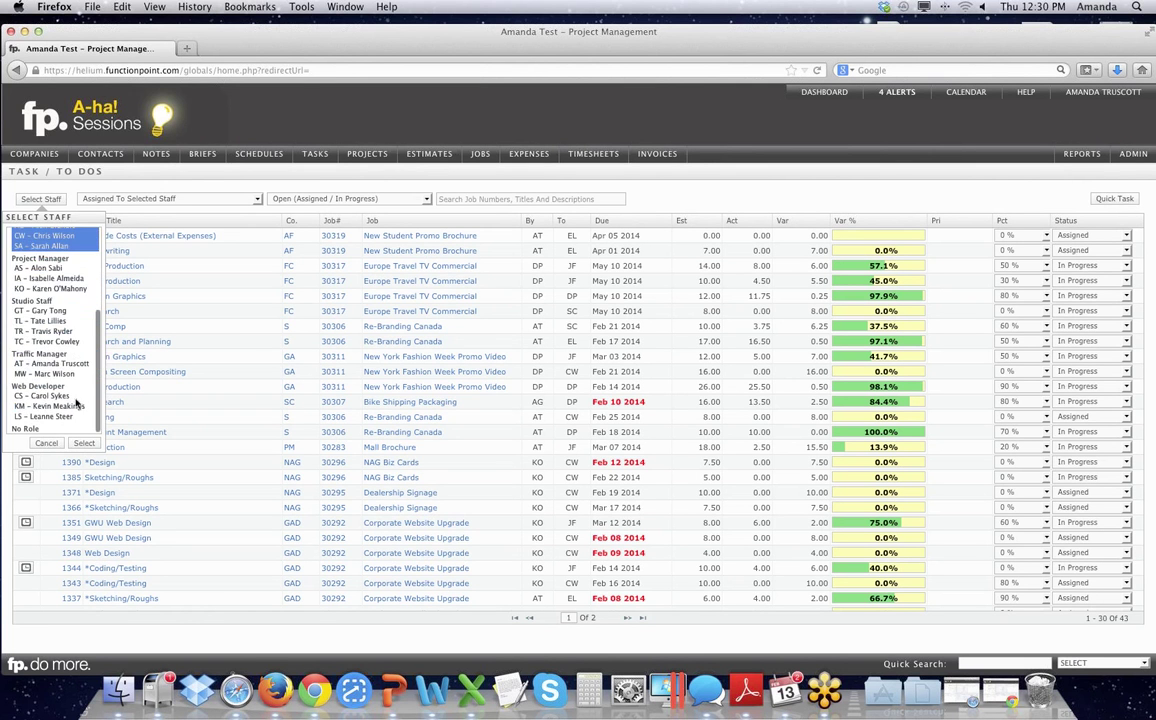
pyautogui.keyDown('shift'); pyautogui.click(40, 417); pyautogui.keyUp('shift')
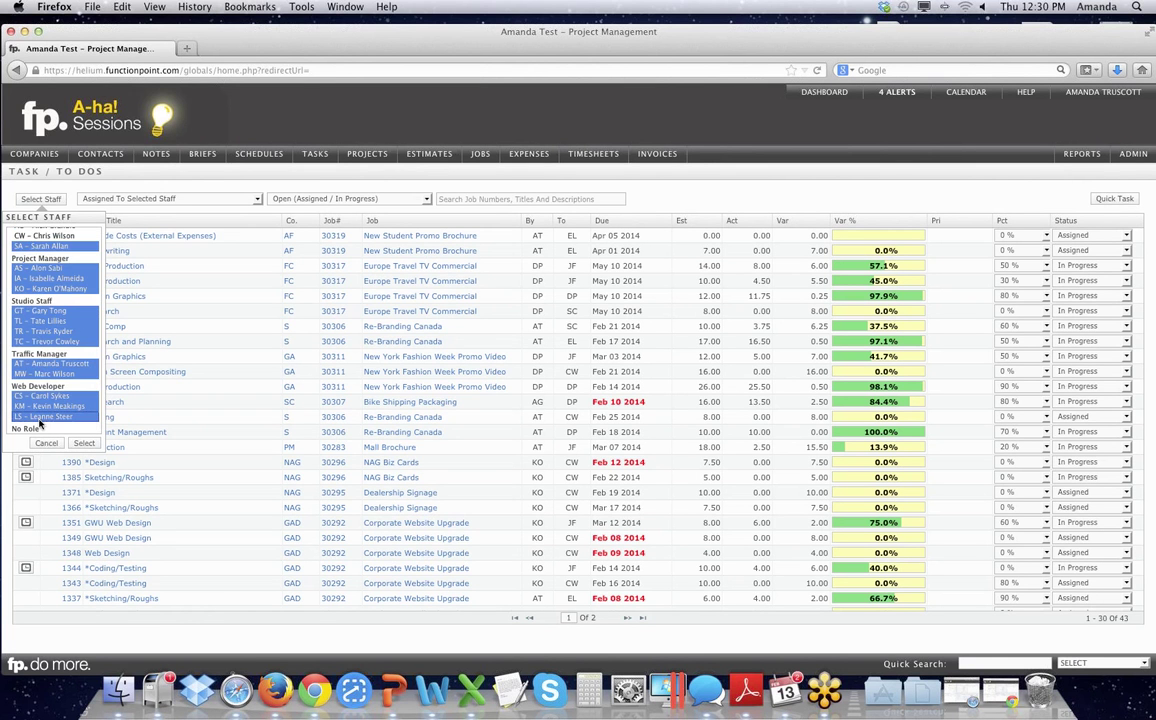
pyautogui.click(50, 245)
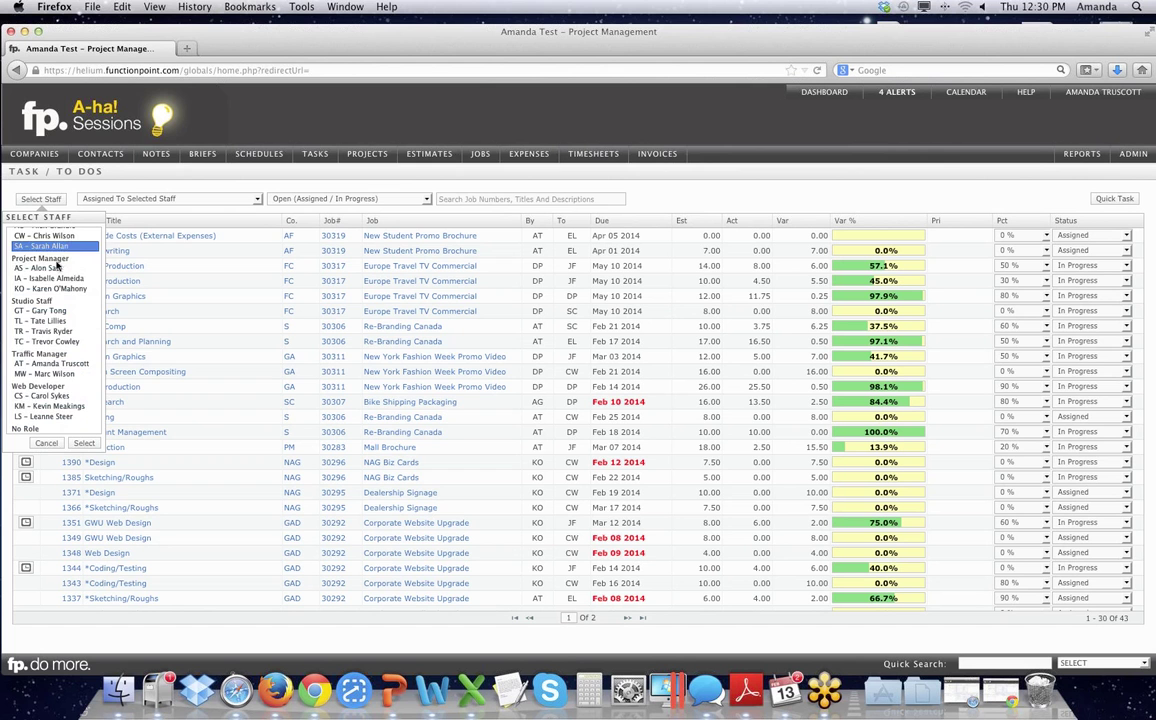
# - Select all staff members, from the first account executive through the last web developer, and apply the selection to the task list
pyautogui.scroll(5, 55, 290)
pyautogui.click(50, 243)
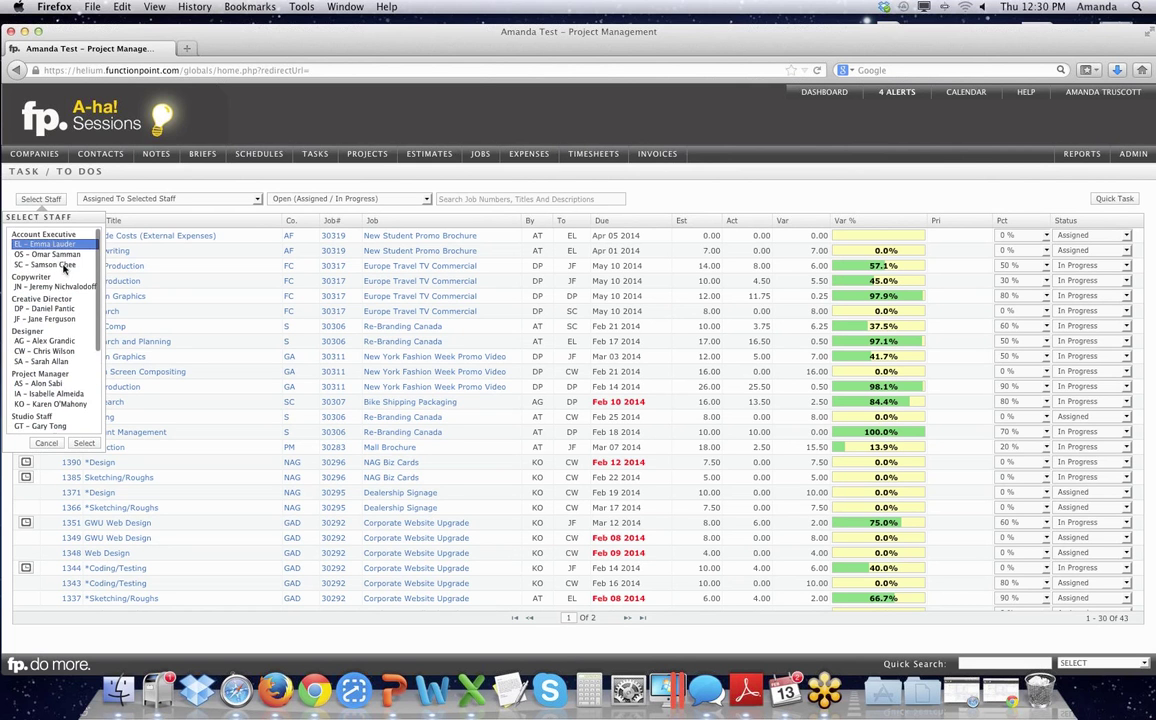
pyautogui.scroll(-5, 68, 365)
pyautogui.scroll(5, 68, 360)
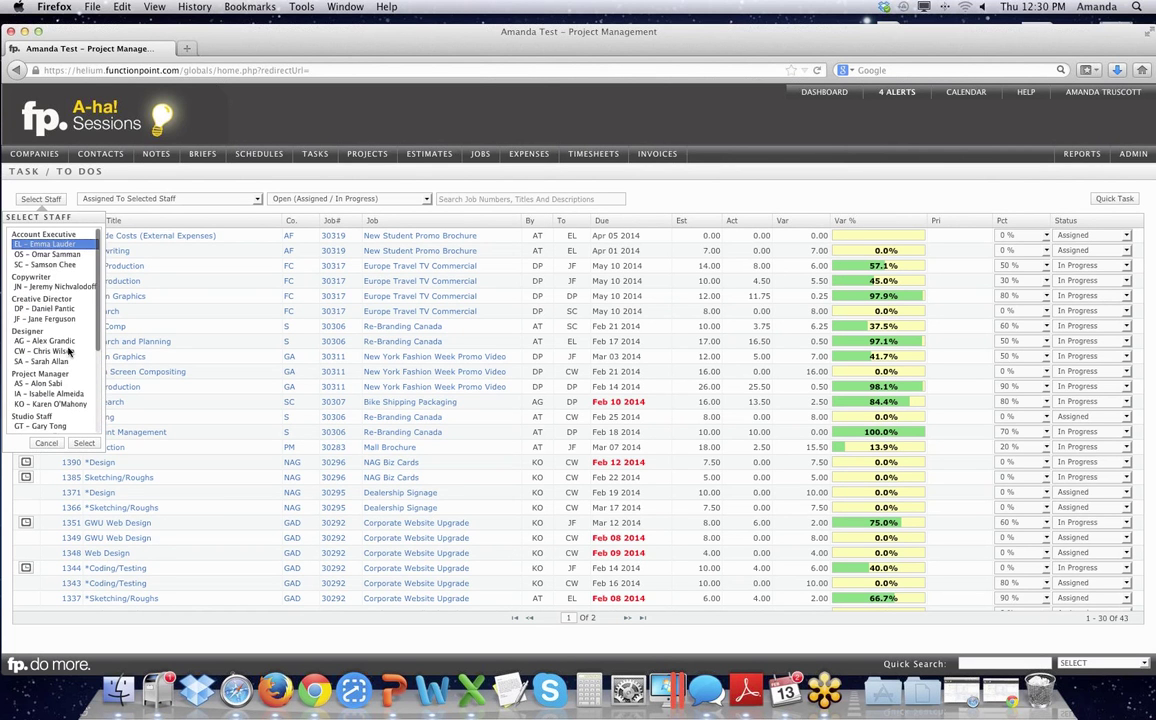
pyautogui.scroll(-5, 70, 365)
pyautogui.keyDown('shift'); pyautogui.click(54, 418); pyautogui.keyUp('shift')
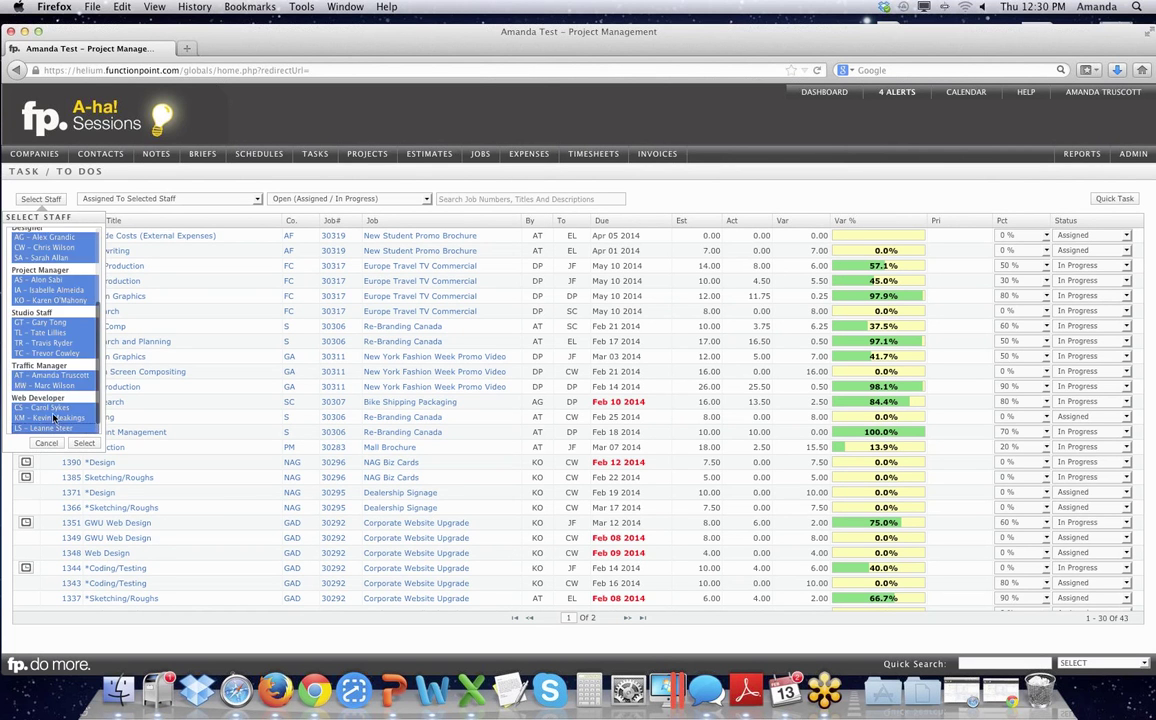
pyautogui.click(83, 443)
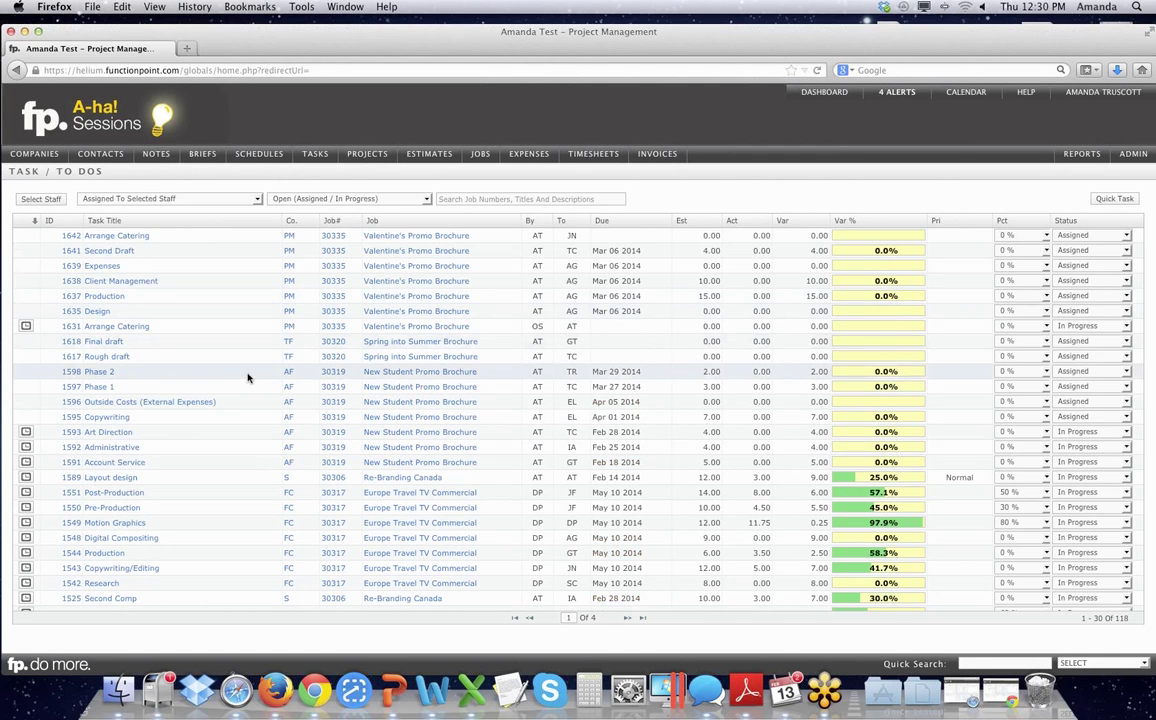
# - Check the assignment filter options, keep Assigned To Selected Staff, and filter the tasks by the Open & Overdue status
pyautogui.scroll(-1, 248, 378)
pyautogui.scroll(-3, 248, 378)
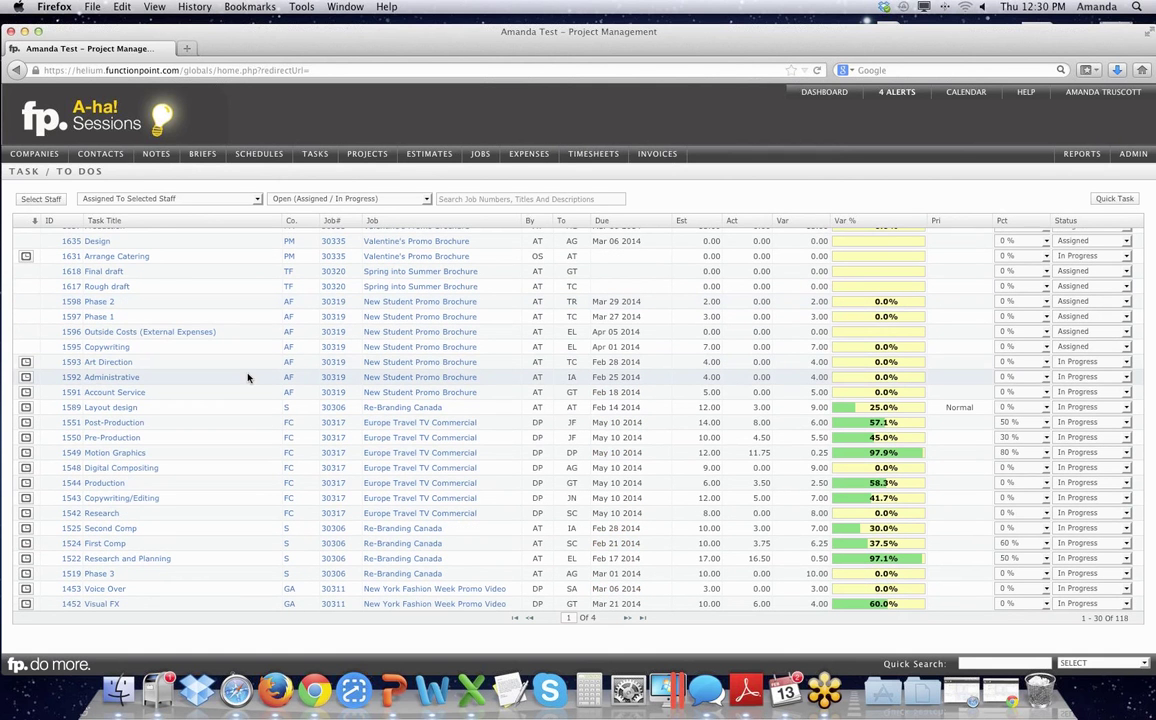
pyautogui.click(256, 200)
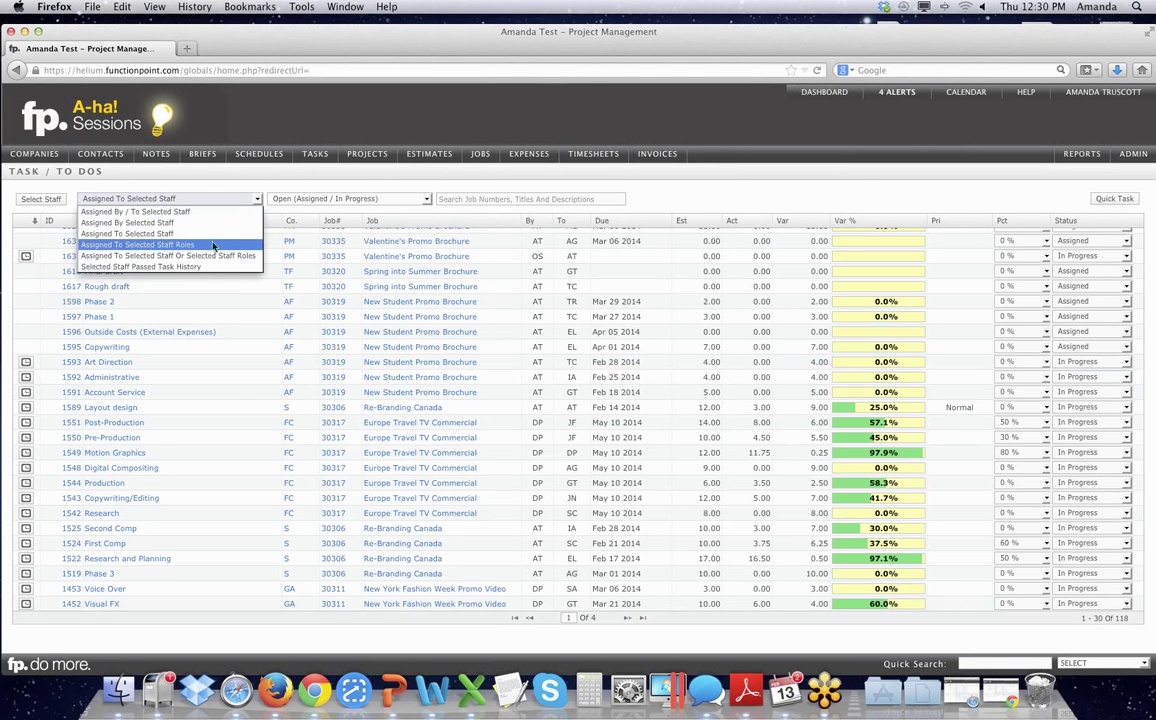
pyautogui.click(216, 199)
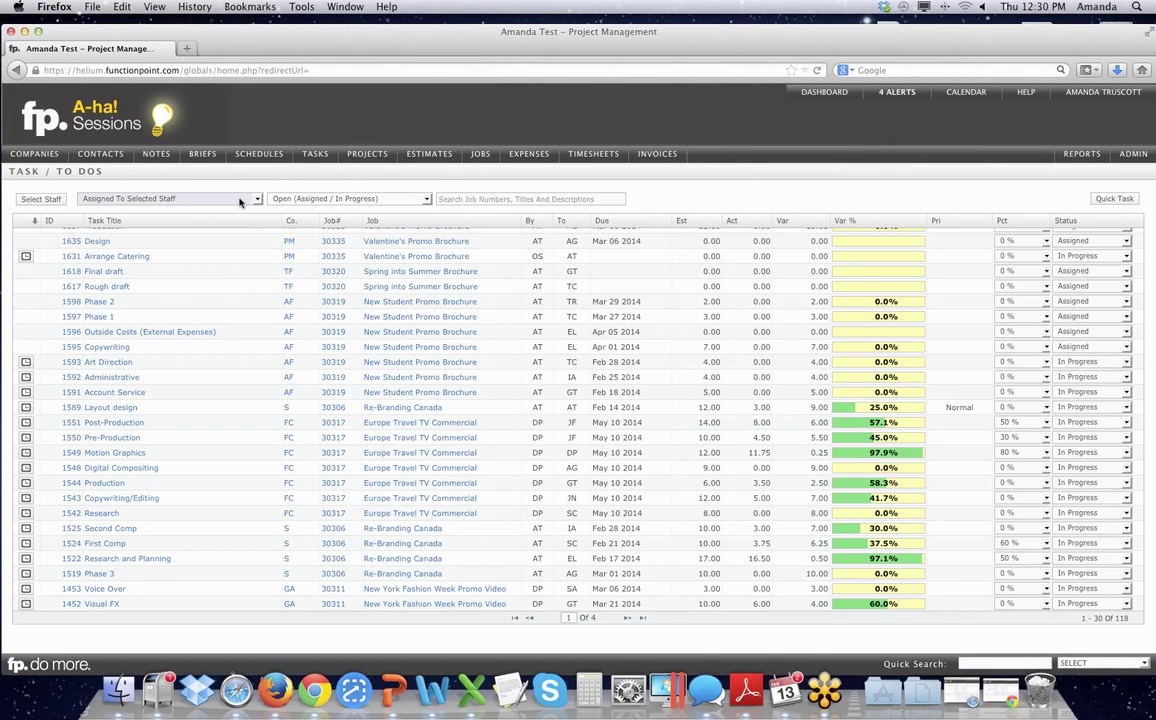
pyautogui.click(428, 200)
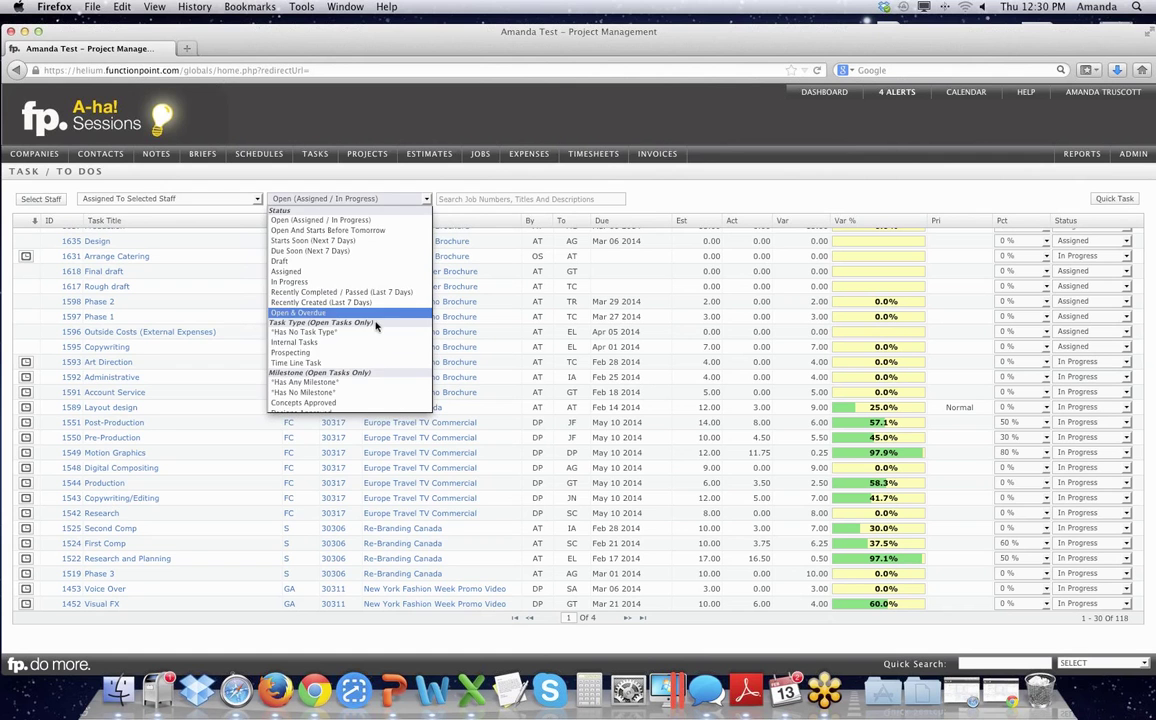
pyautogui.scroll(-3, 375, 372)
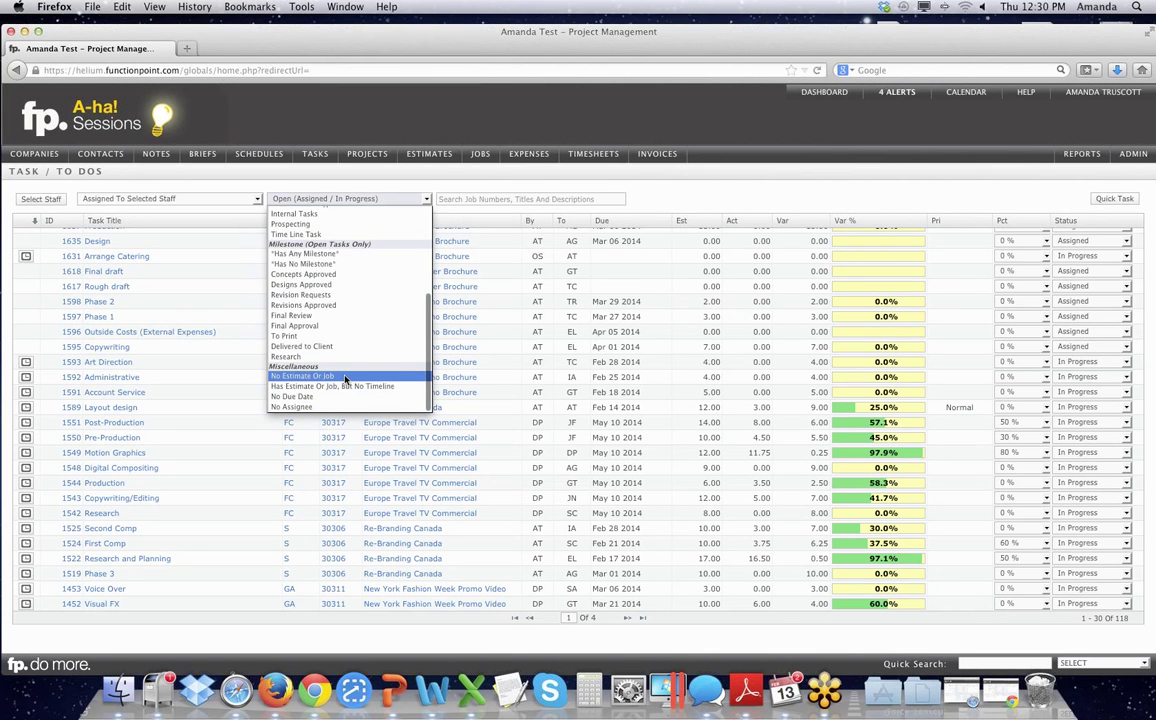
pyautogui.scroll(3, 346, 377)
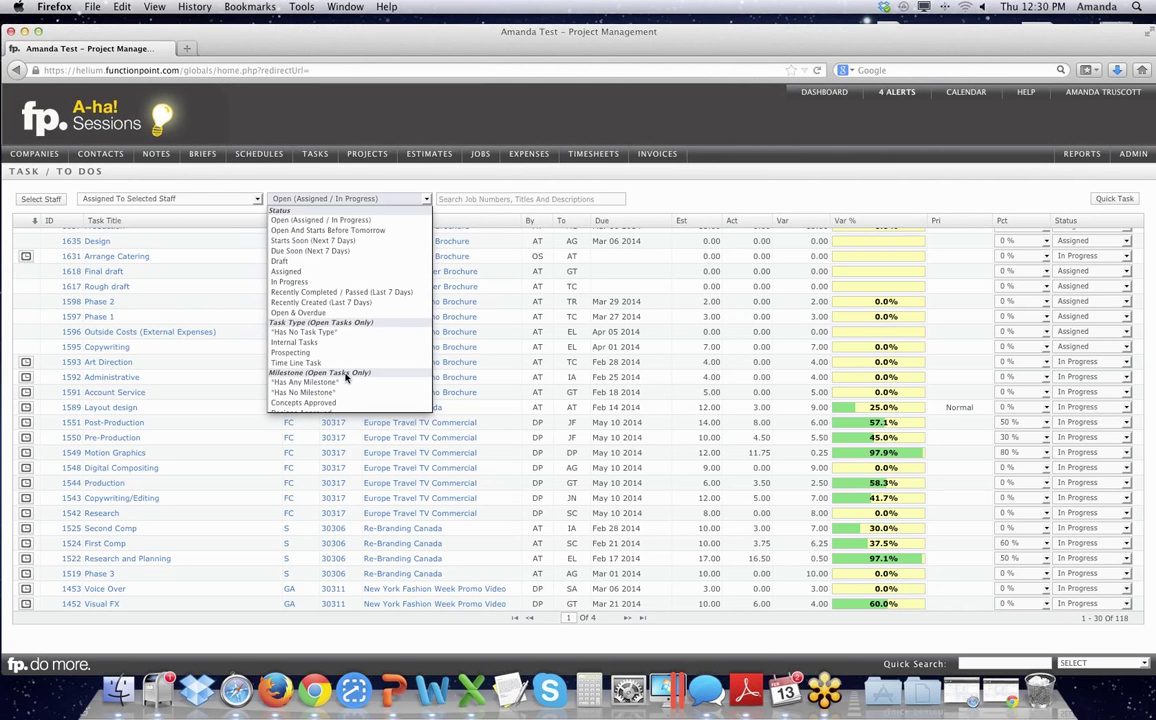
pyautogui.scroll(-1, 398, 265)
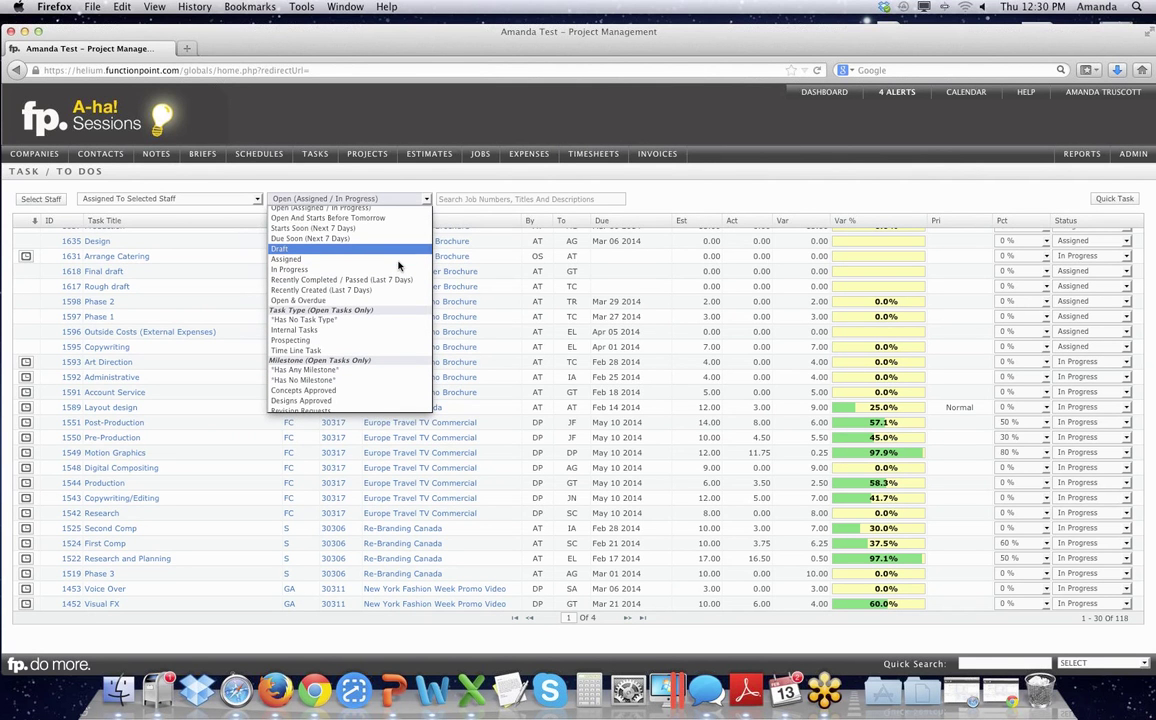
pyautogui.click(343, 302)
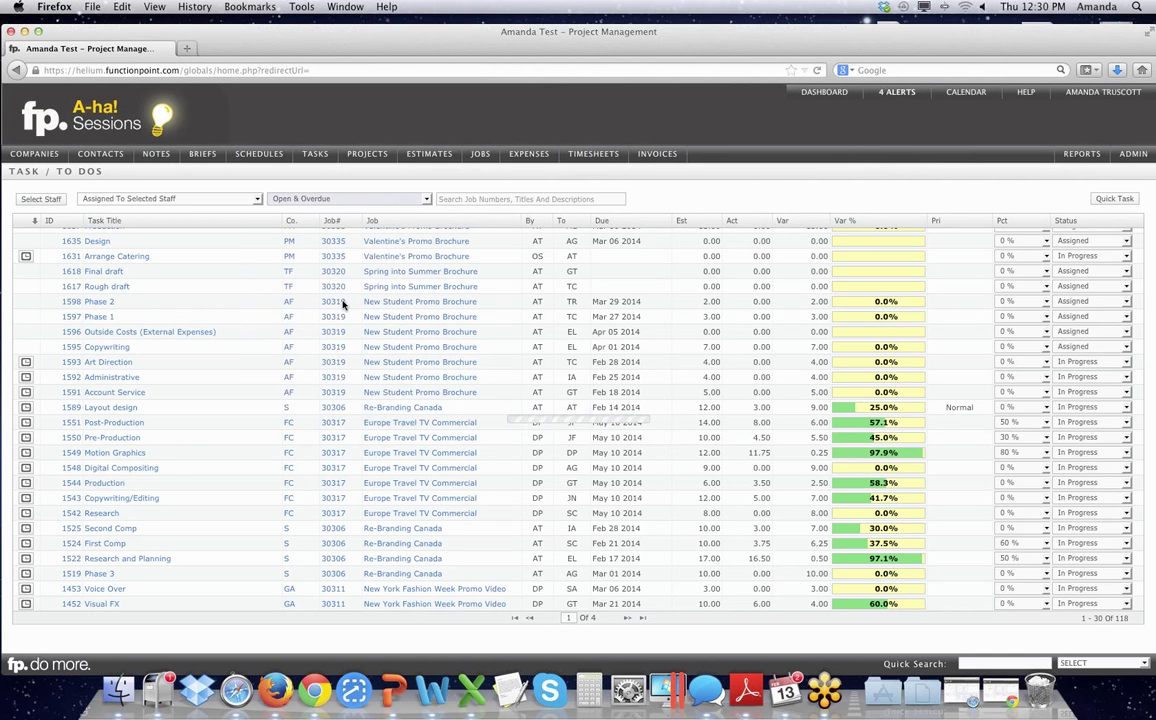
# - Examine the open and overdue tasks' due dates, estimated and actual hours, and variance percentages
pyautogui.click(42, 200)
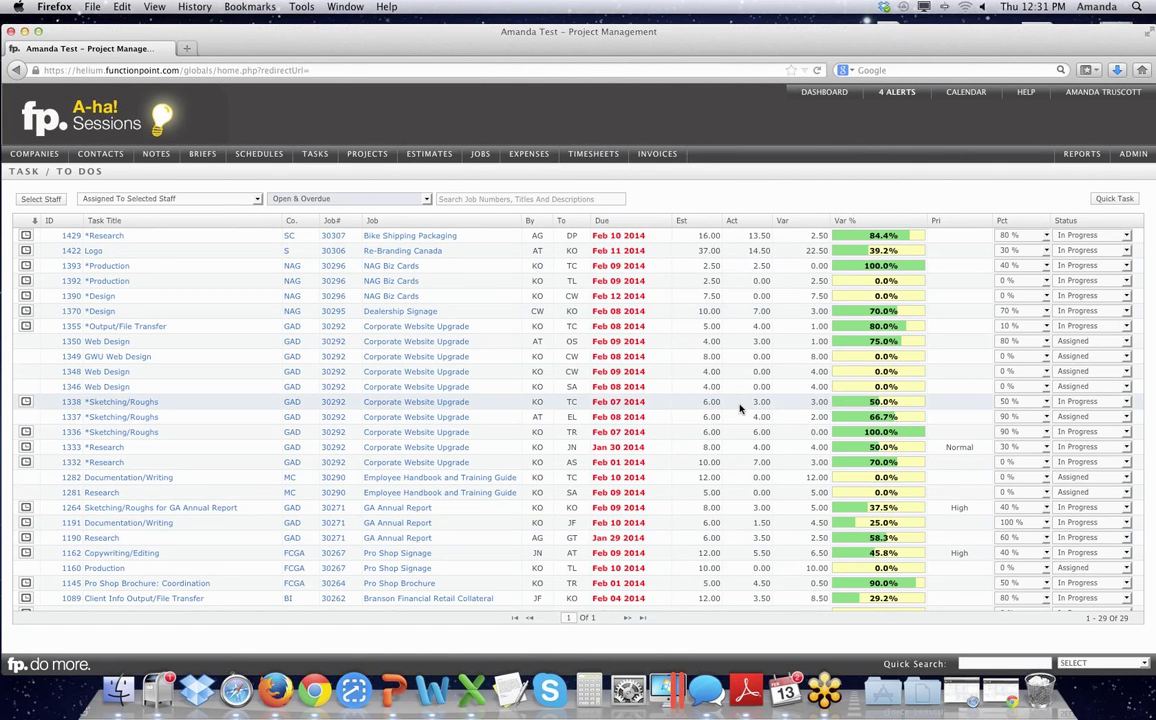
pyautogui.scroll(-3, 740, 408)
pyautogui.scroll(3, 740, 408)
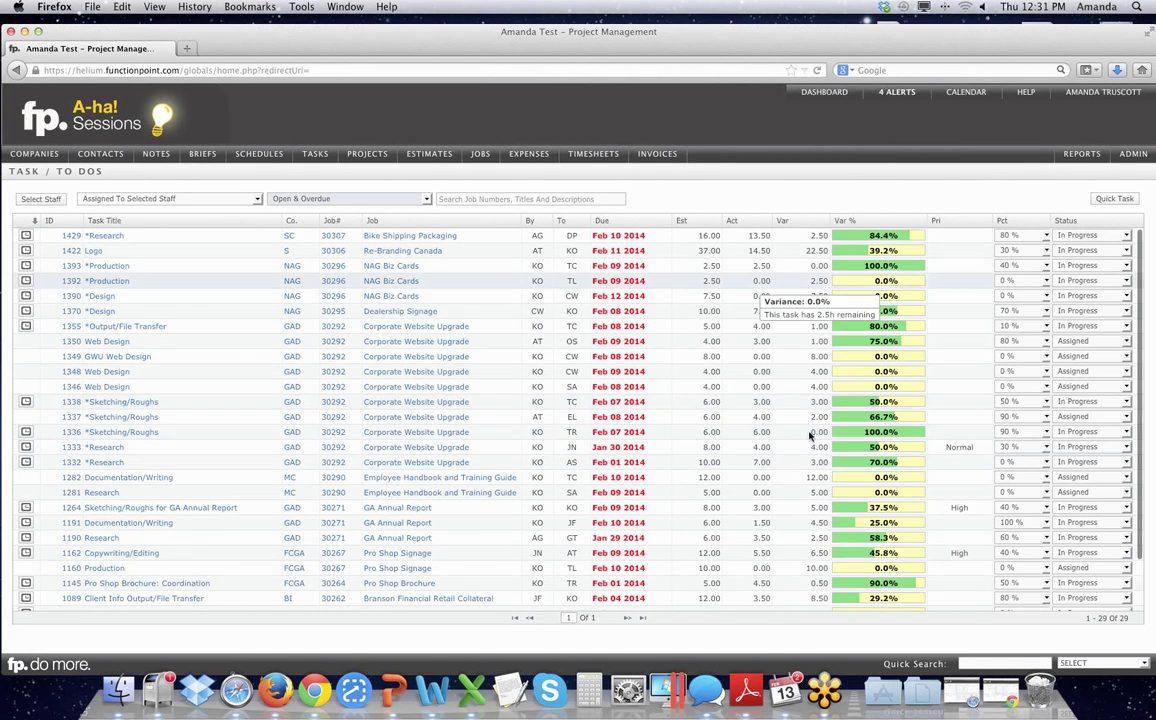
pyautogui.scroll(-2, 750, 457)
pyautogui.scroll(2, 779, 458)
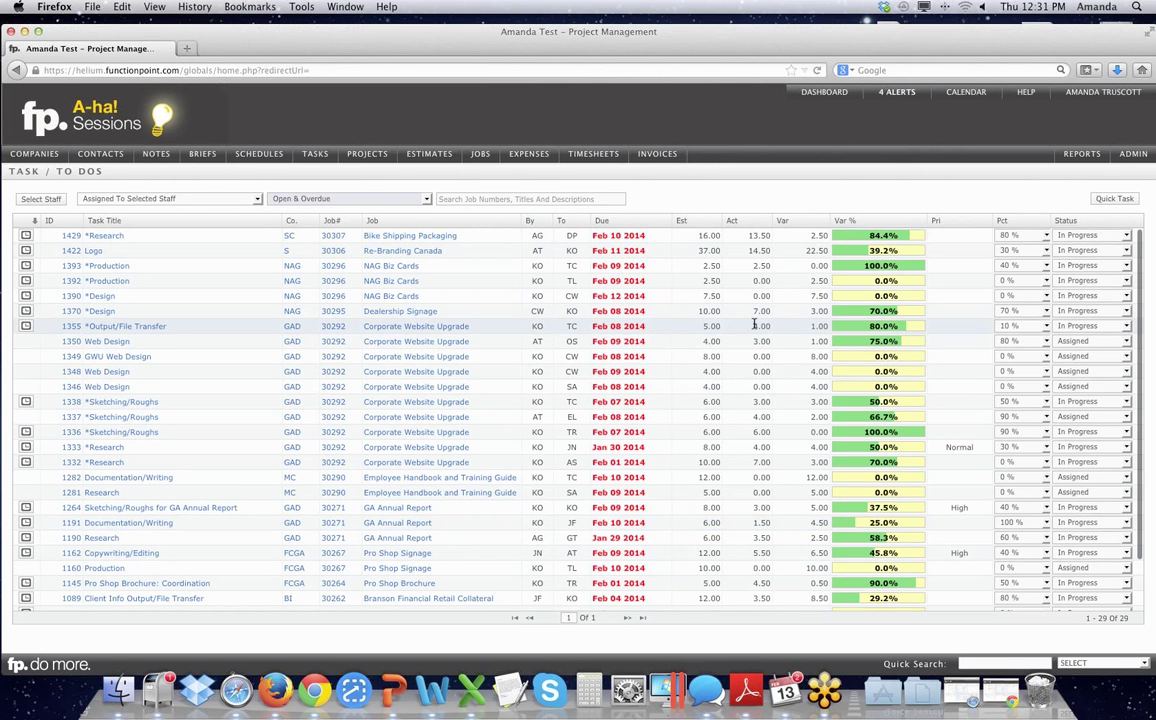
pyautogui.moveTo(879, 231)
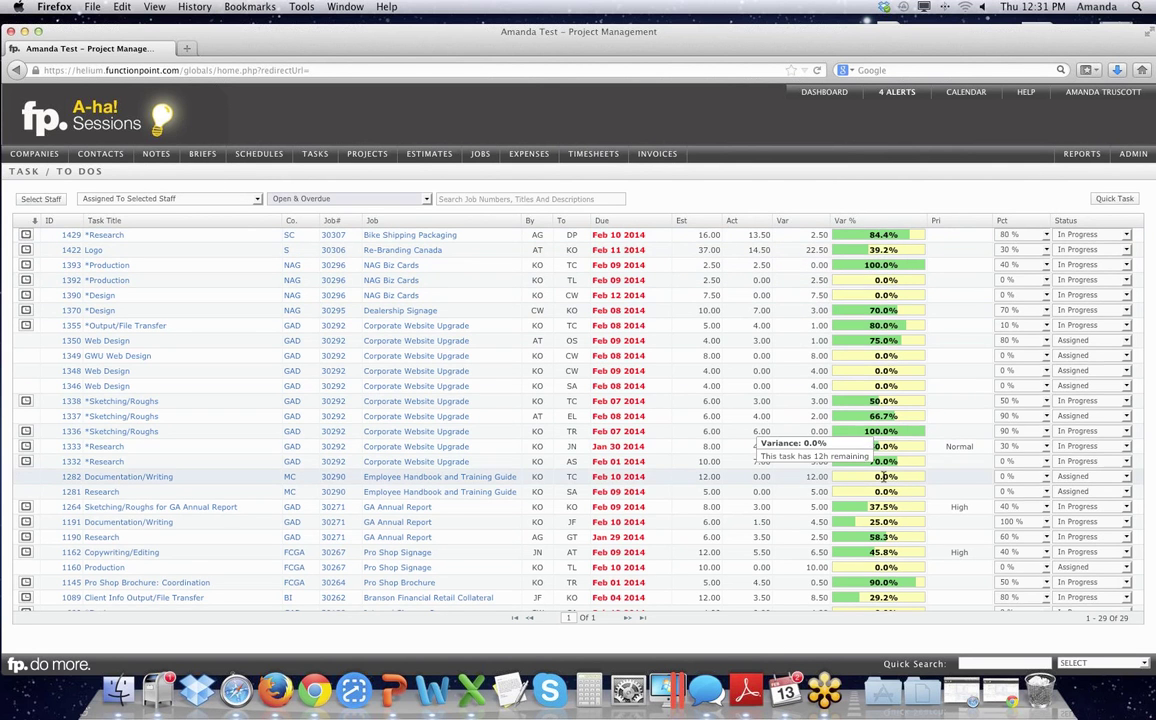
pyautogui.scroll(-1, 892, 498)
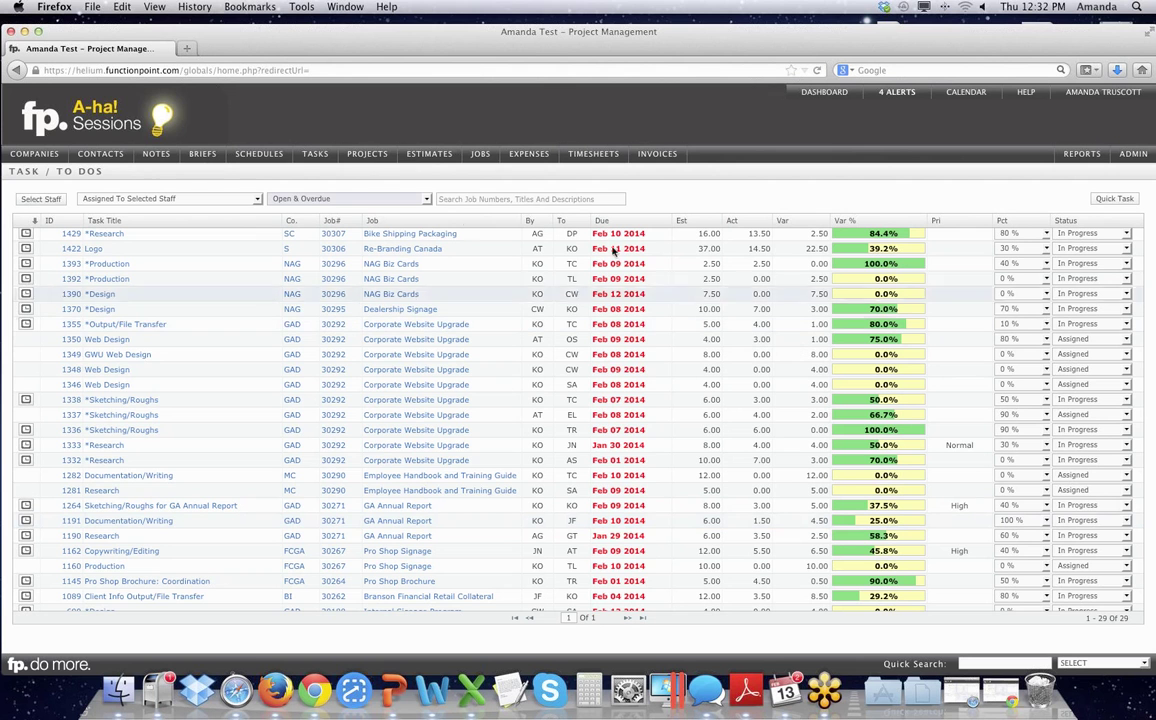
# - Sort the overdue tasks by job and then by due date, each in ascending and then descending order
pyautogui.click(471, 222)
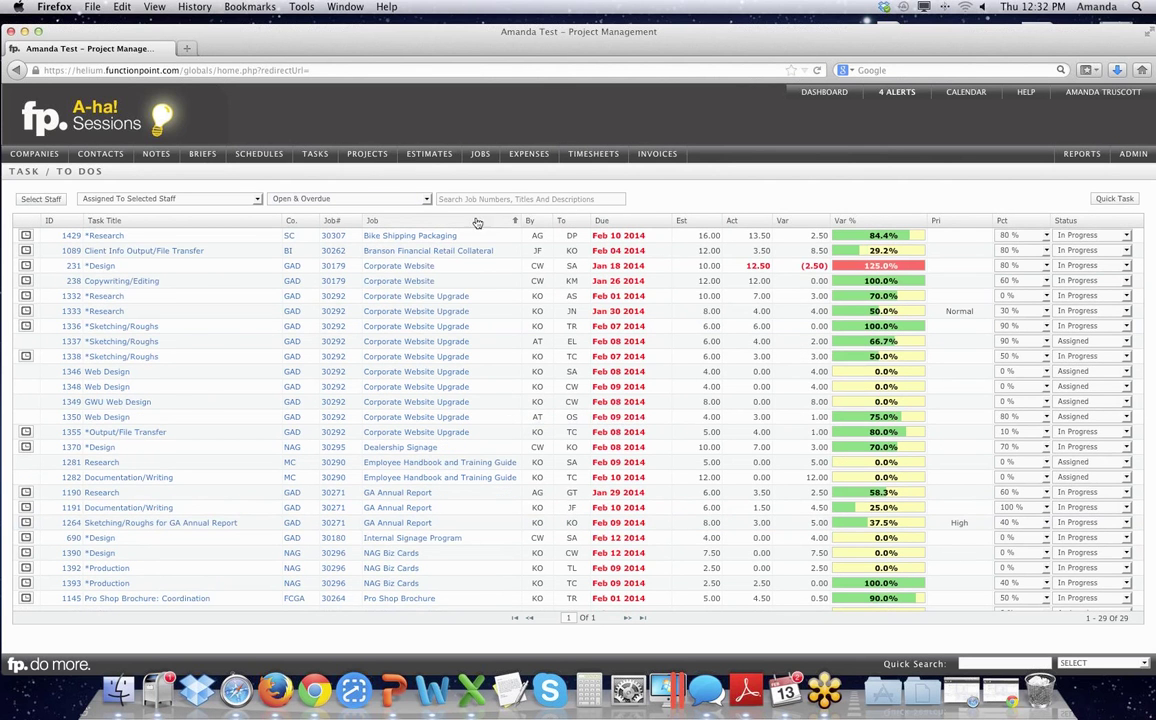
pyautogui.click(493, 222)
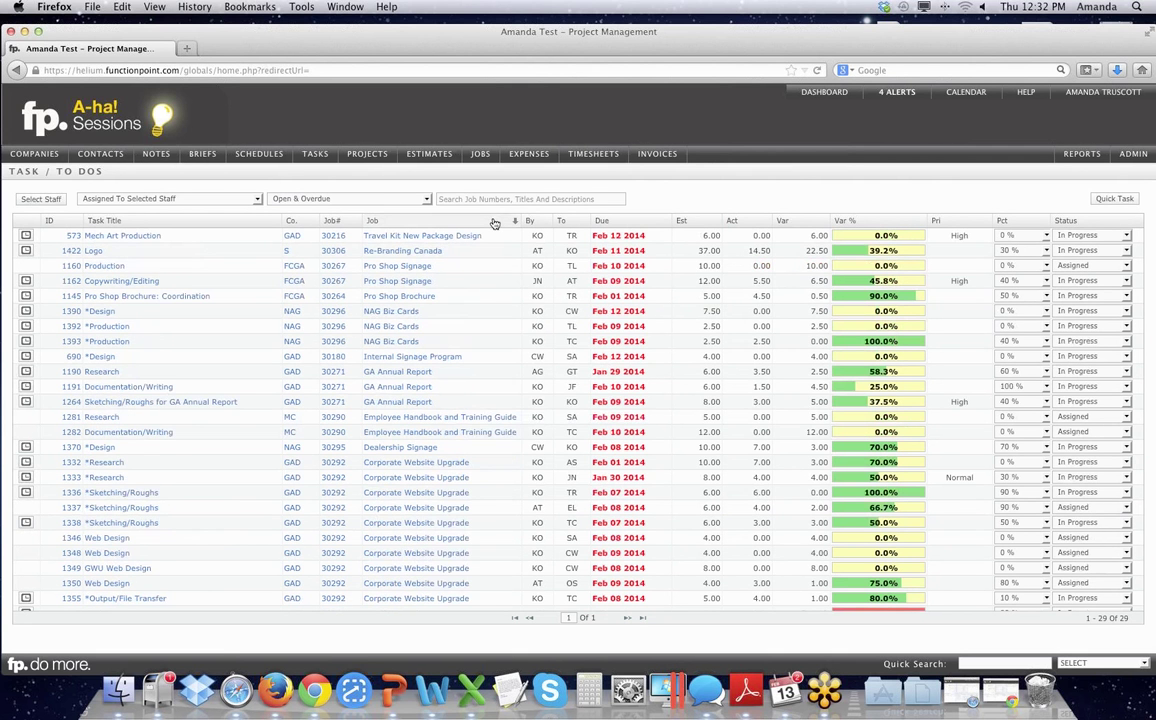
pyautogui.click(626, 222)
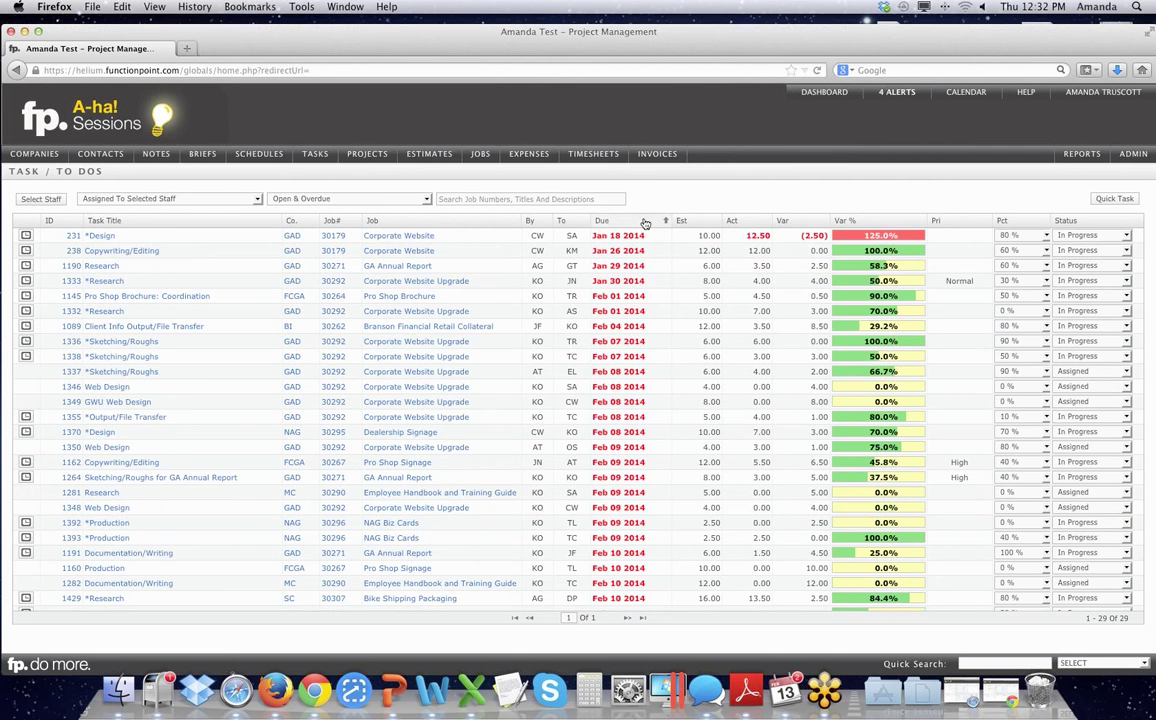
pyautogui.click(643, 222)
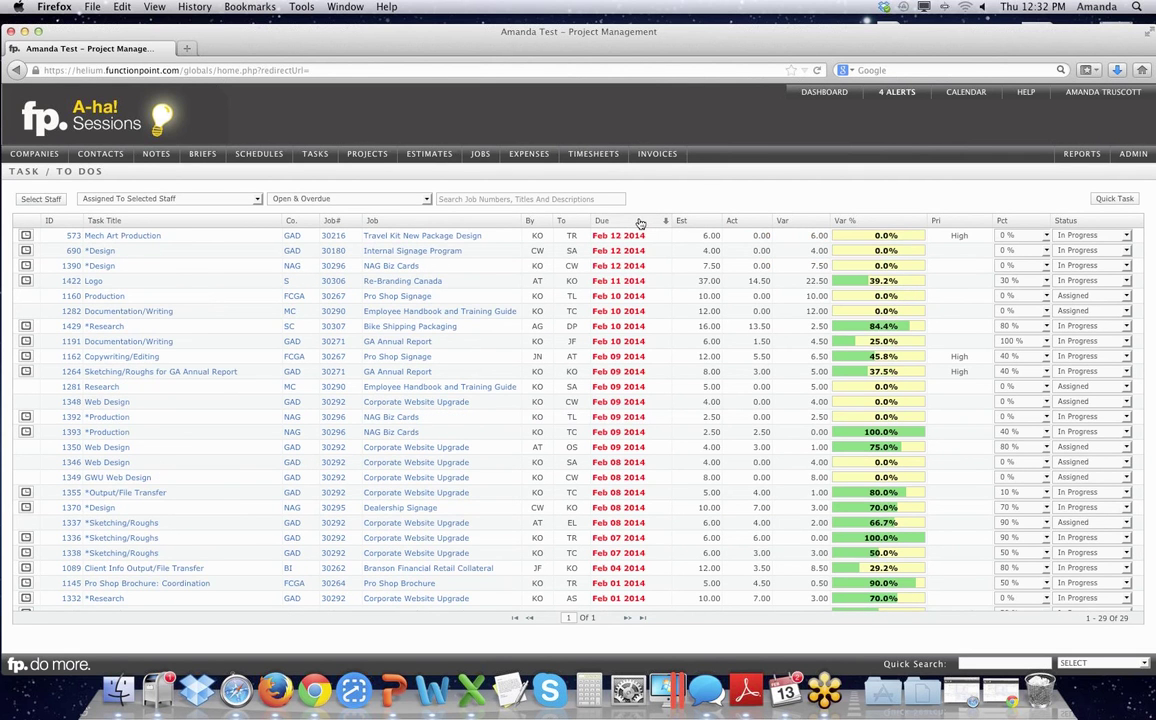
# - Sort the overdue tasks by variance percentage in descending order and check the variance details of tasks 231 and 1332
pyautogui.click(901, 221)
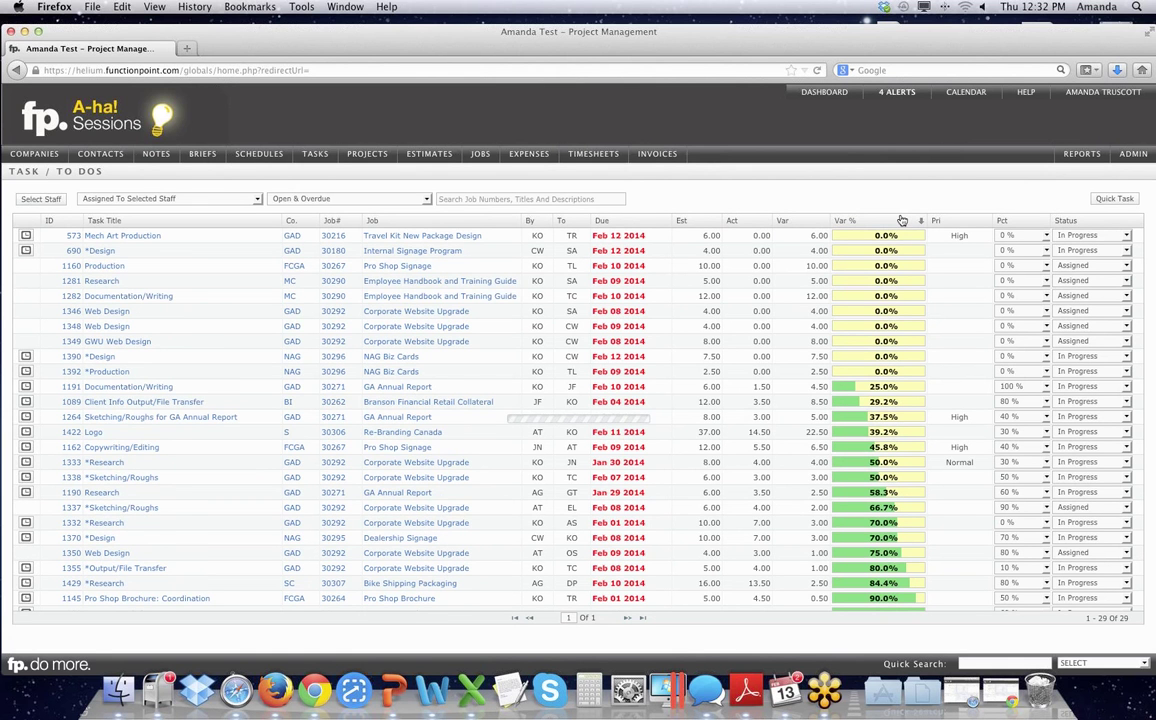
pyautogui.click(901, 220)
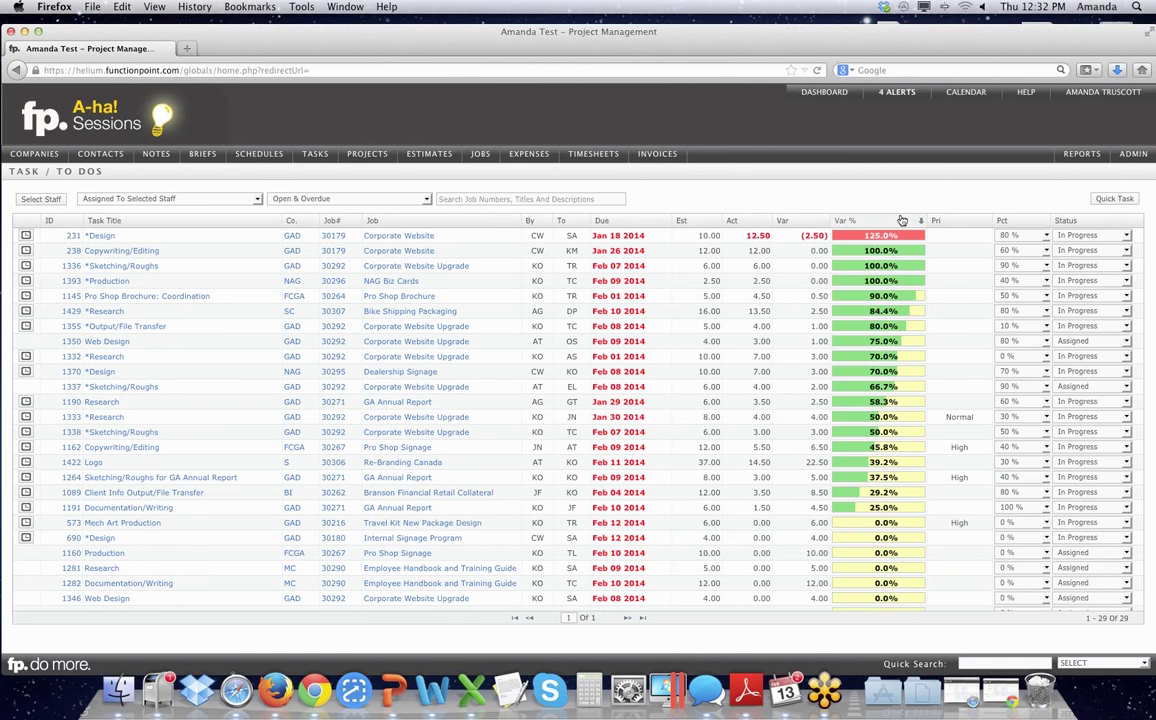
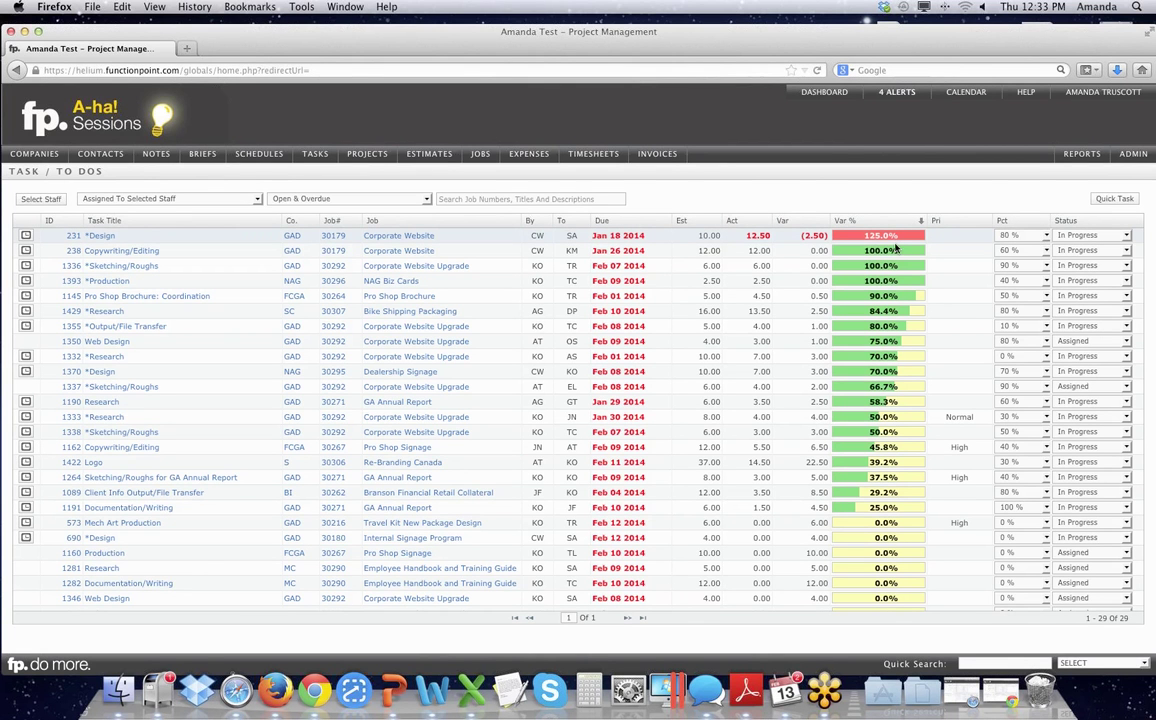
pyautogui.moveTo(889, 231)
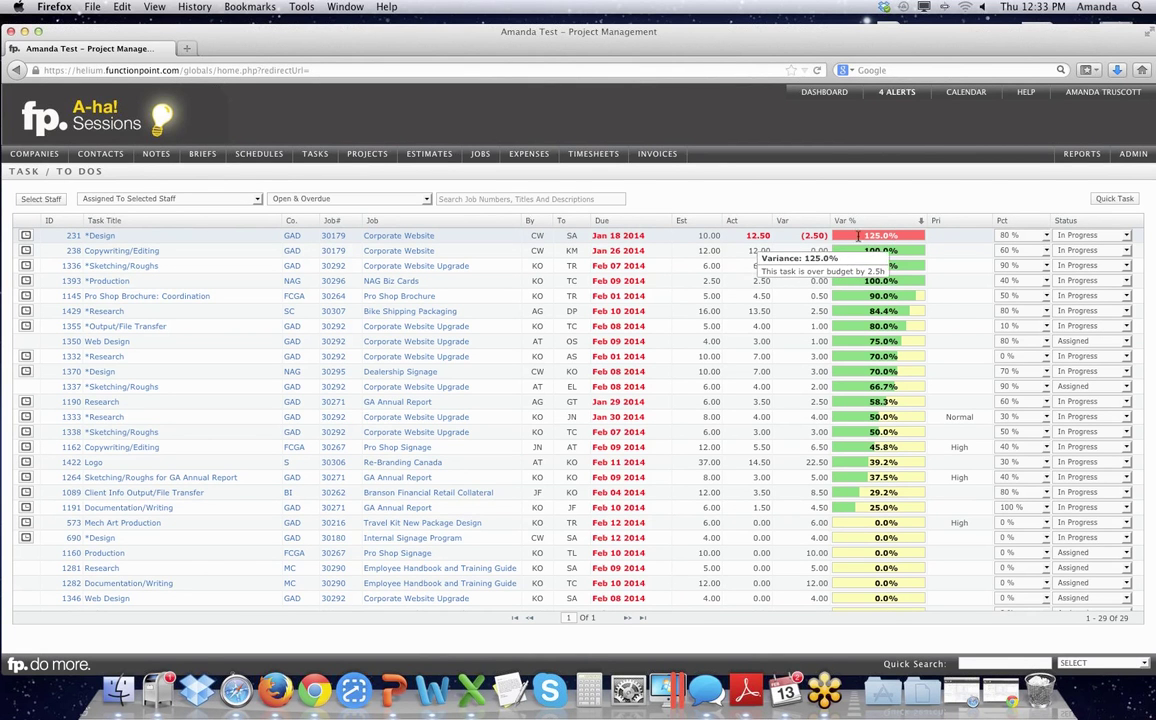
pyautogui.moveTo(570, 236)
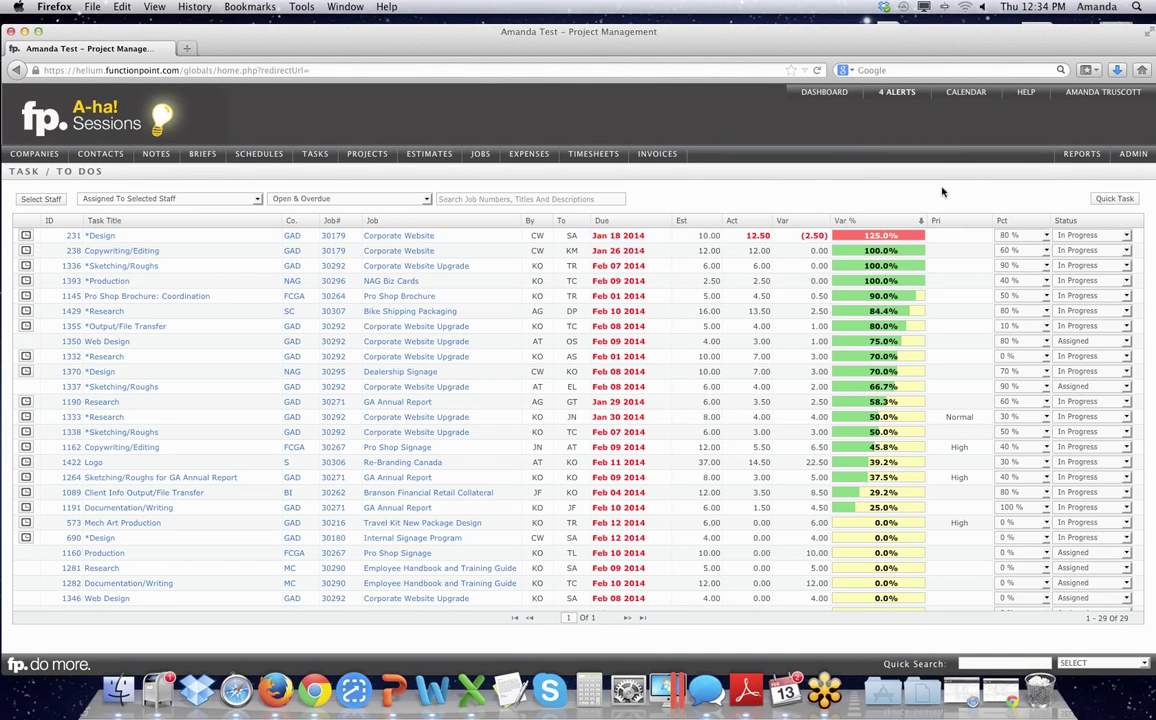
pyautogui.moveTo(763, 236)
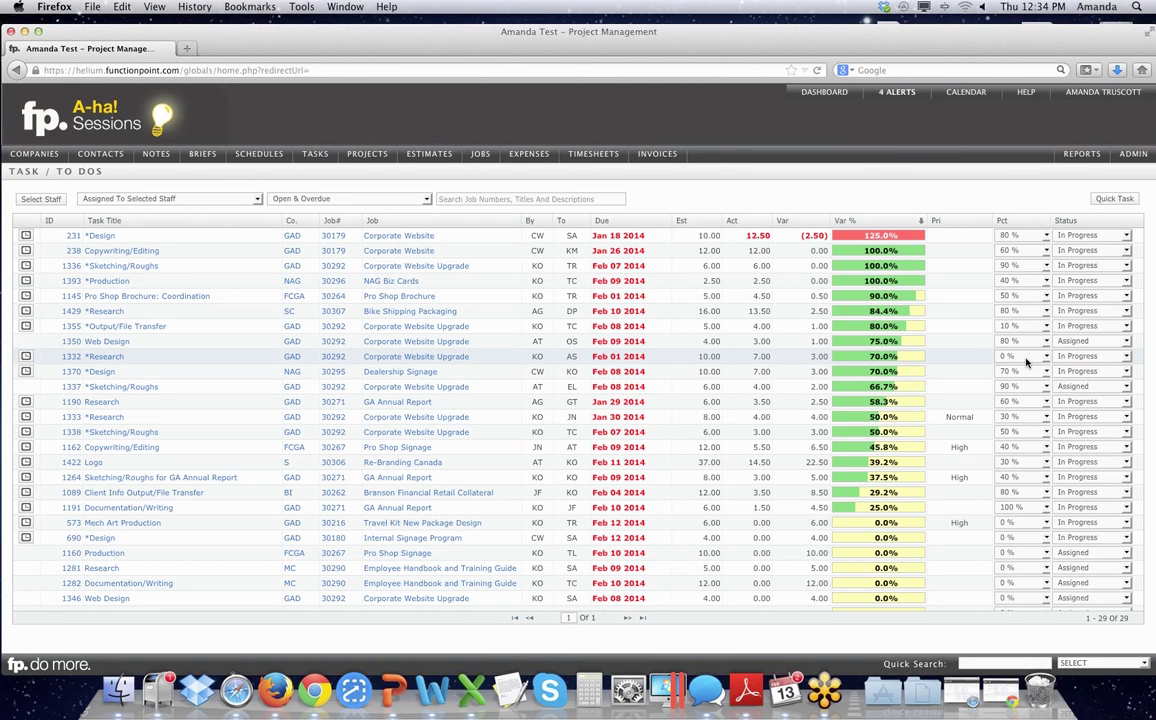
pyautogui.moveTo(918, 358)
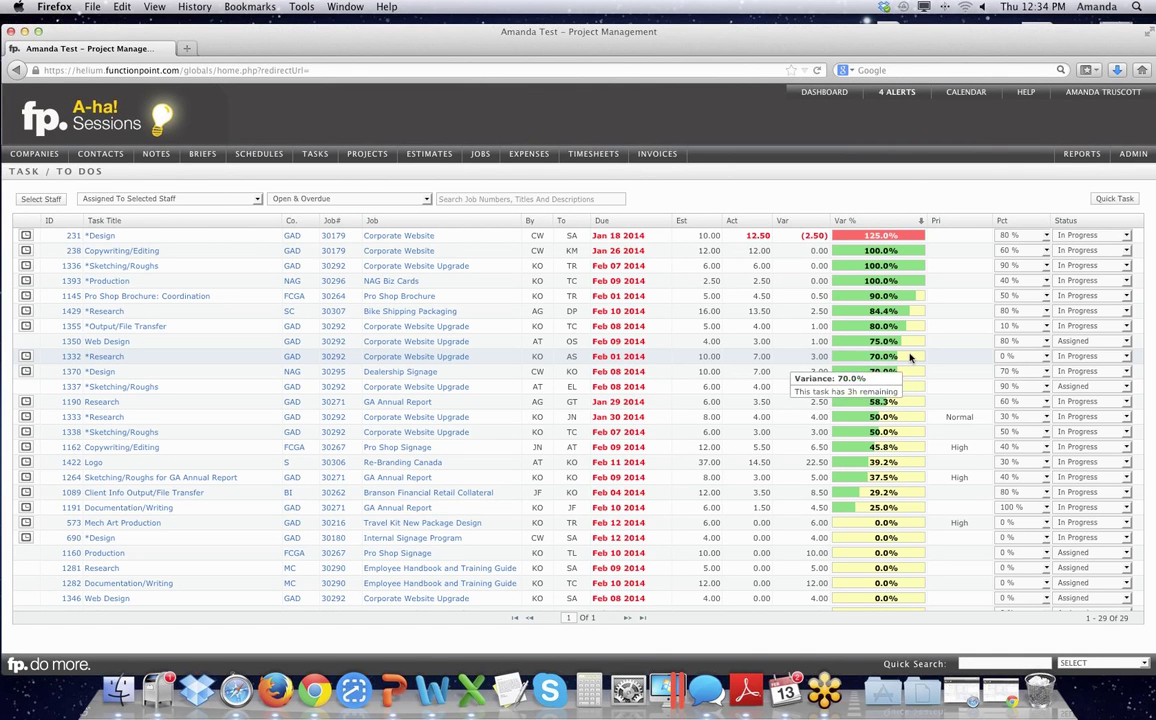
# - Set the percent complete of task 1332 (*Research) to 30 %
pyautogui.click(1022, 356)
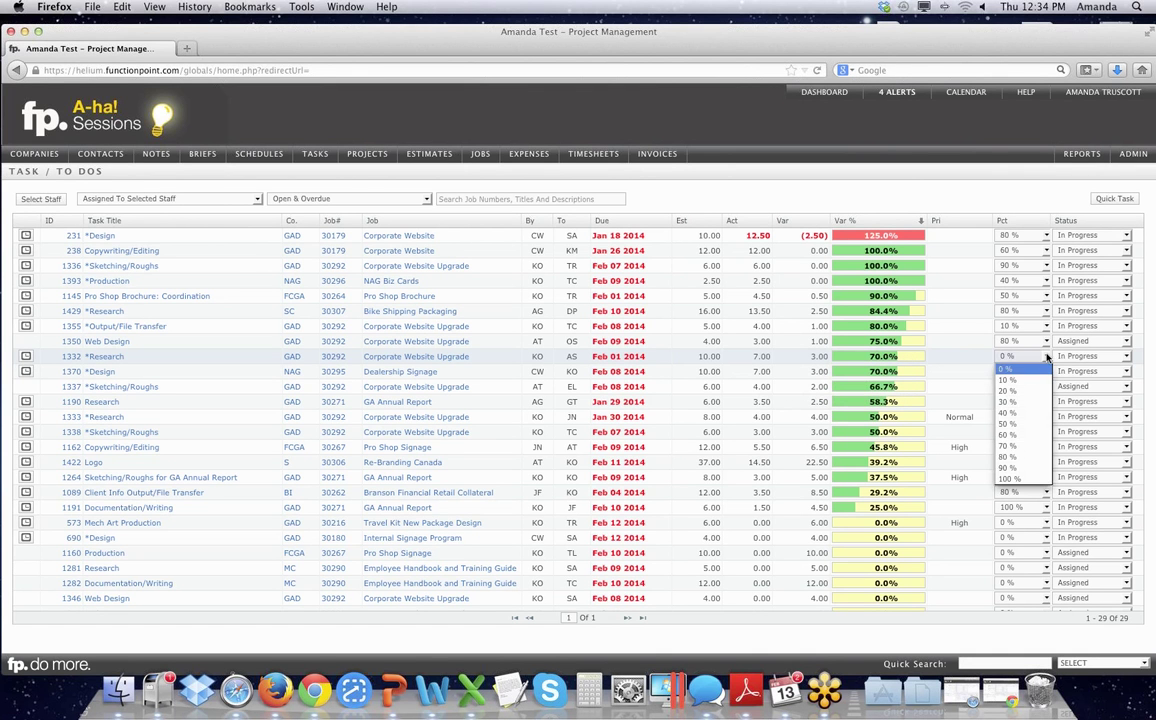
pyautogui.click(1026, 401)
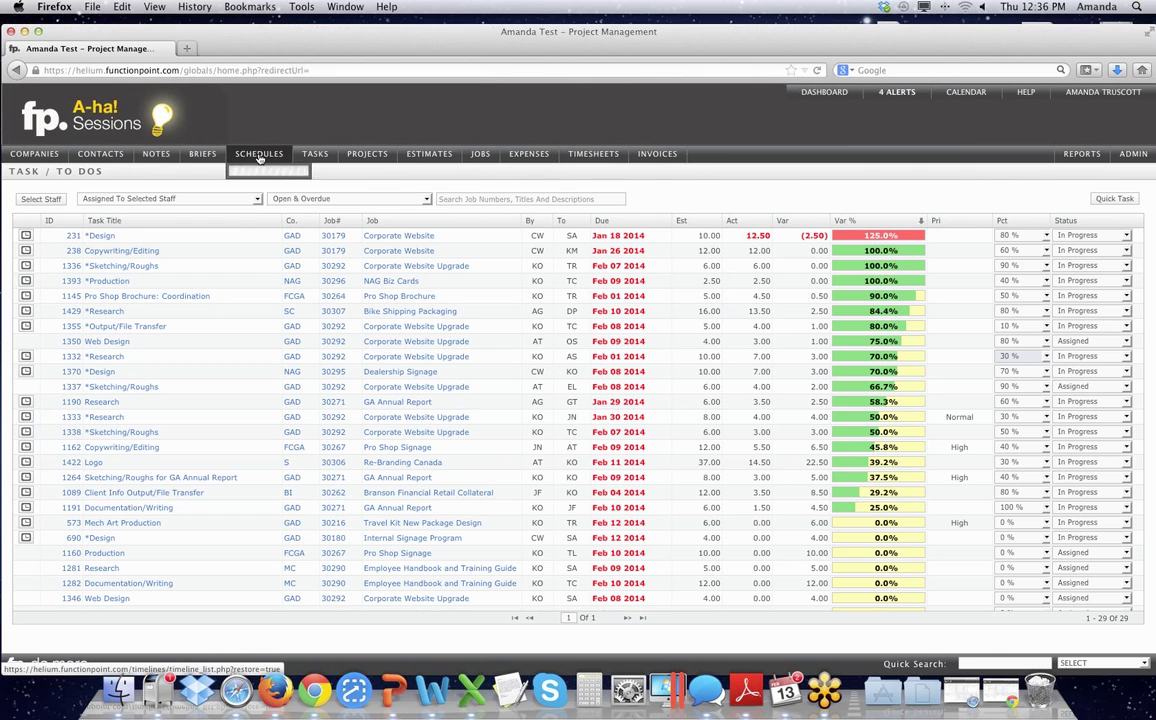
# - Open the Valentine's Promo Brochure schedule and switch its task list to the Manage view
pyautogui.moveTo(259, 159)
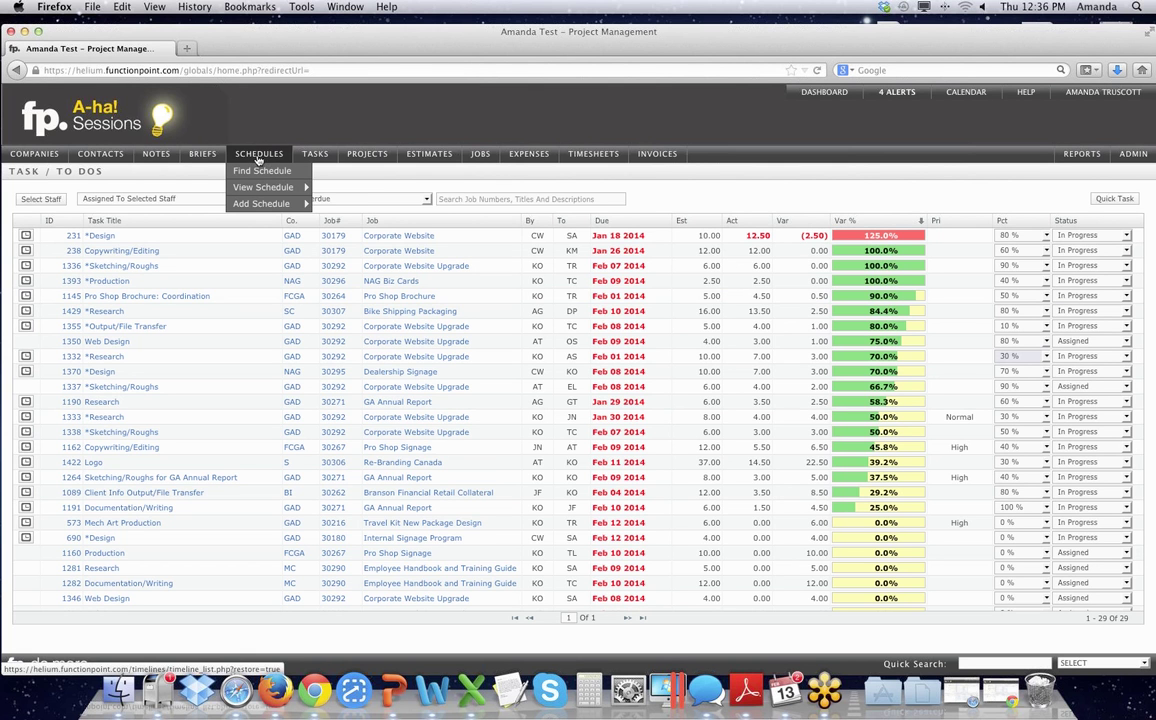
pyautogui.moveTo(245, 186)
pyautogui.click(336, 190)
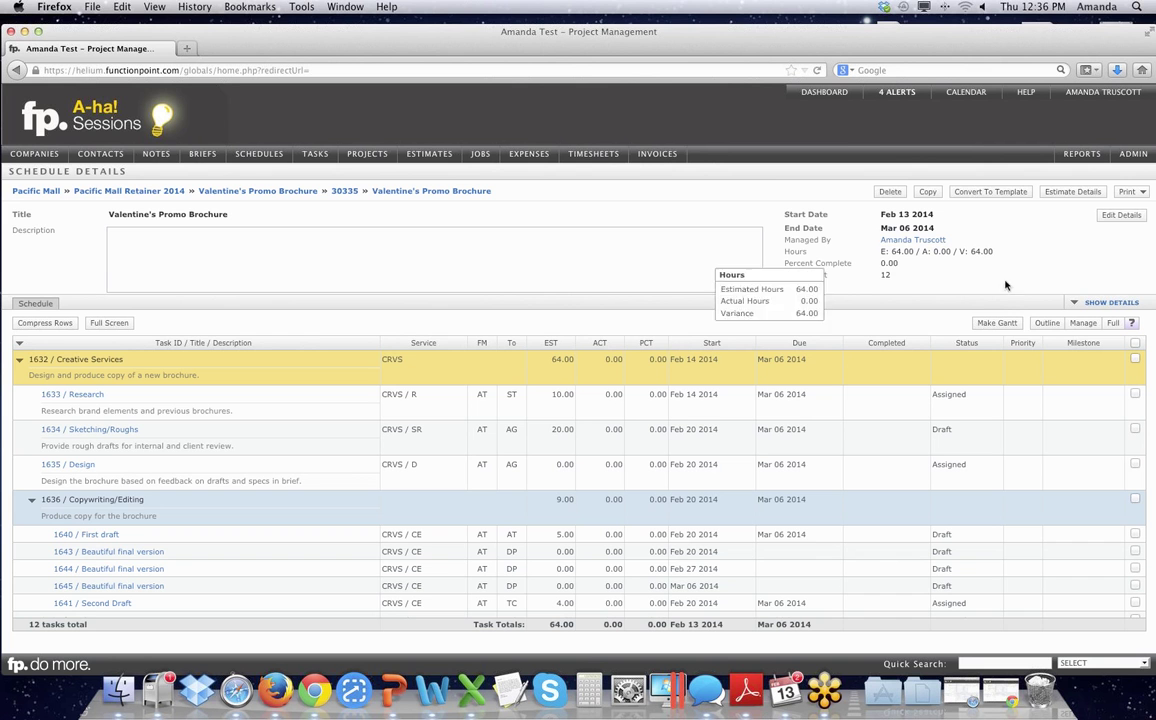
pyautogui.click(1083, 323)
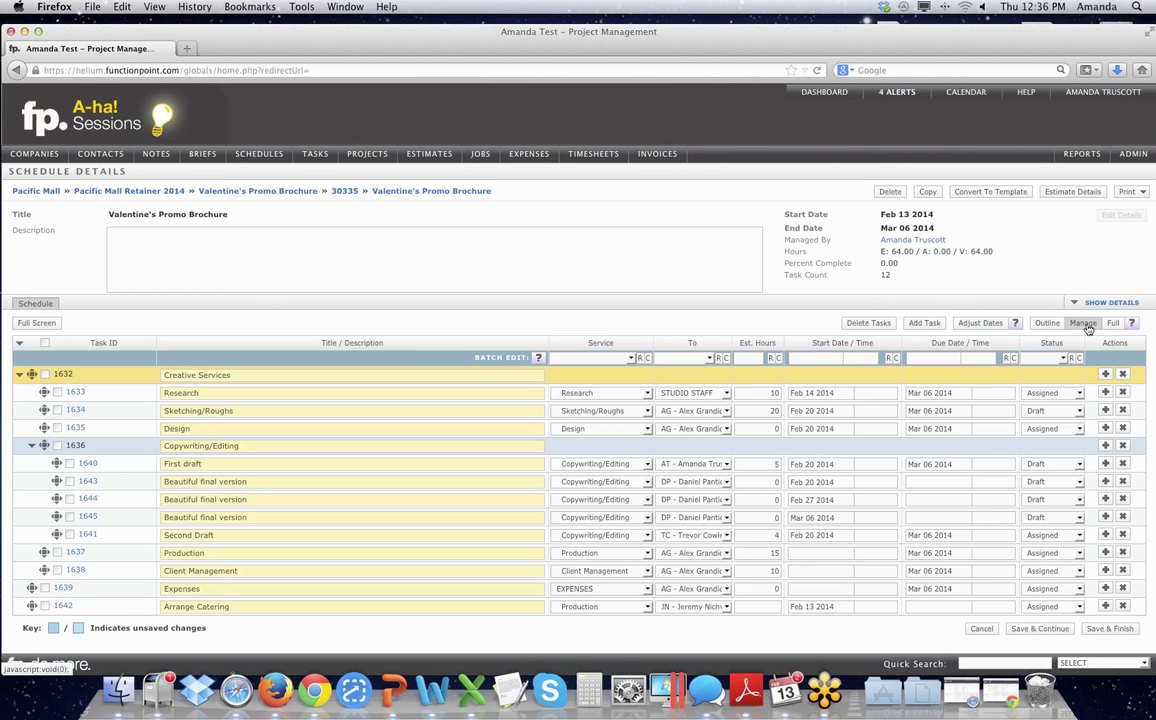
# - Adjust the schedule's dates to start on Mar 03 2014 with Monday-to-Friday work days, and save and finish
pyautogui.click(980, 324)
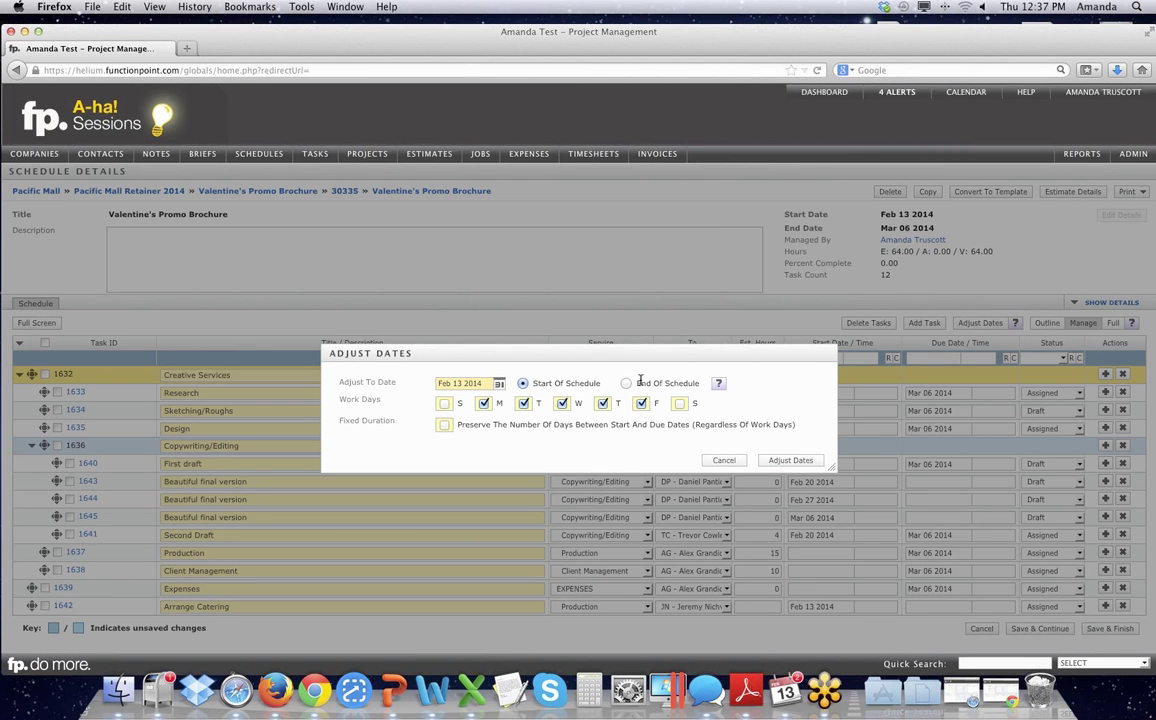
pyautogui.click(498, 385)
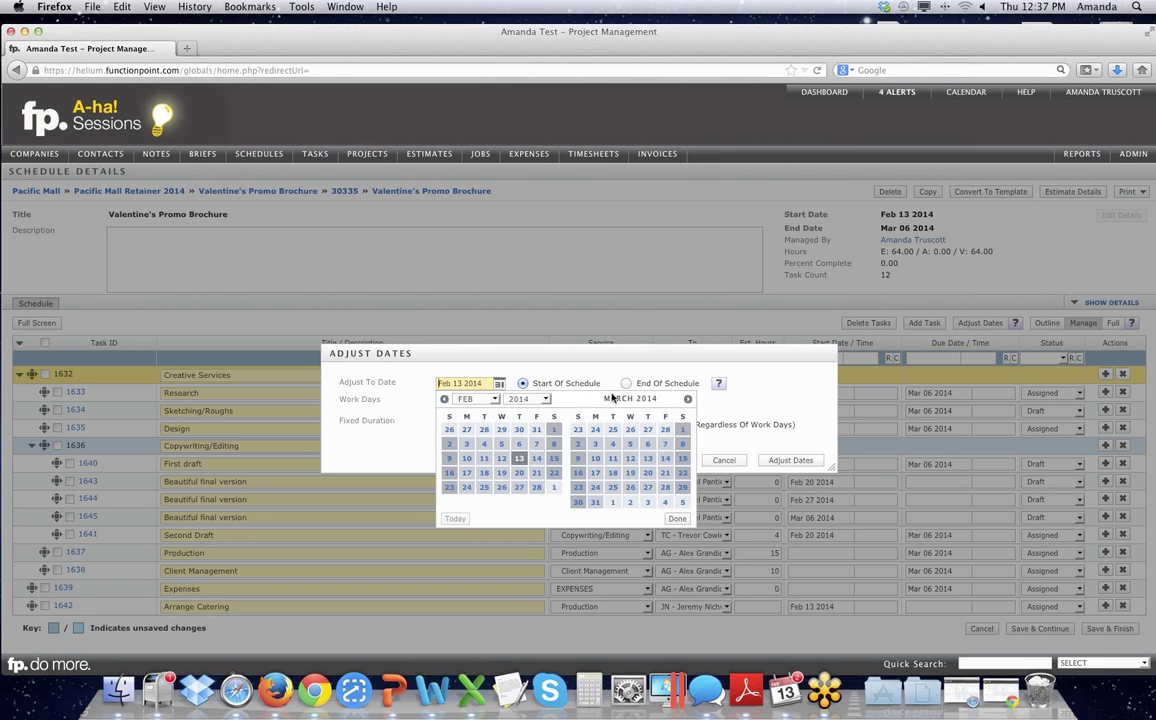
pyautogui.click(595, 446)
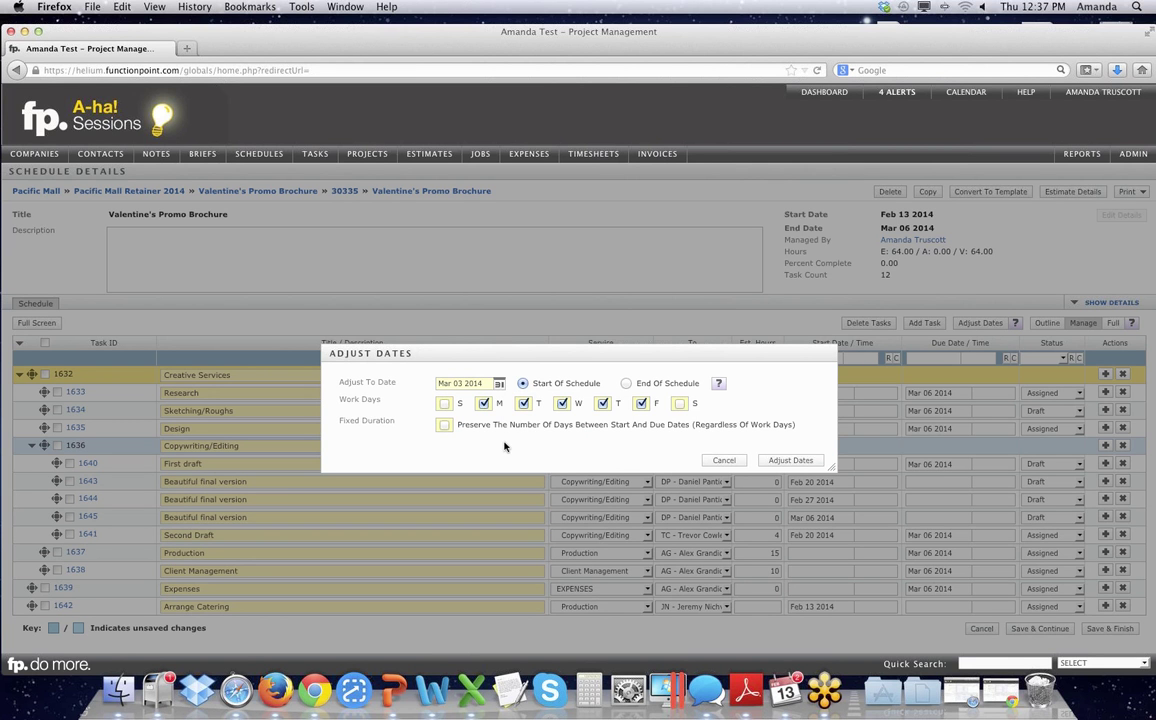
pyautogui.click(445, 403)
pyautogui.click(680, 403)
pyautogui.click(680, 403)
pyautogui.click(445, 404)
pyautogui.click(792, 460)
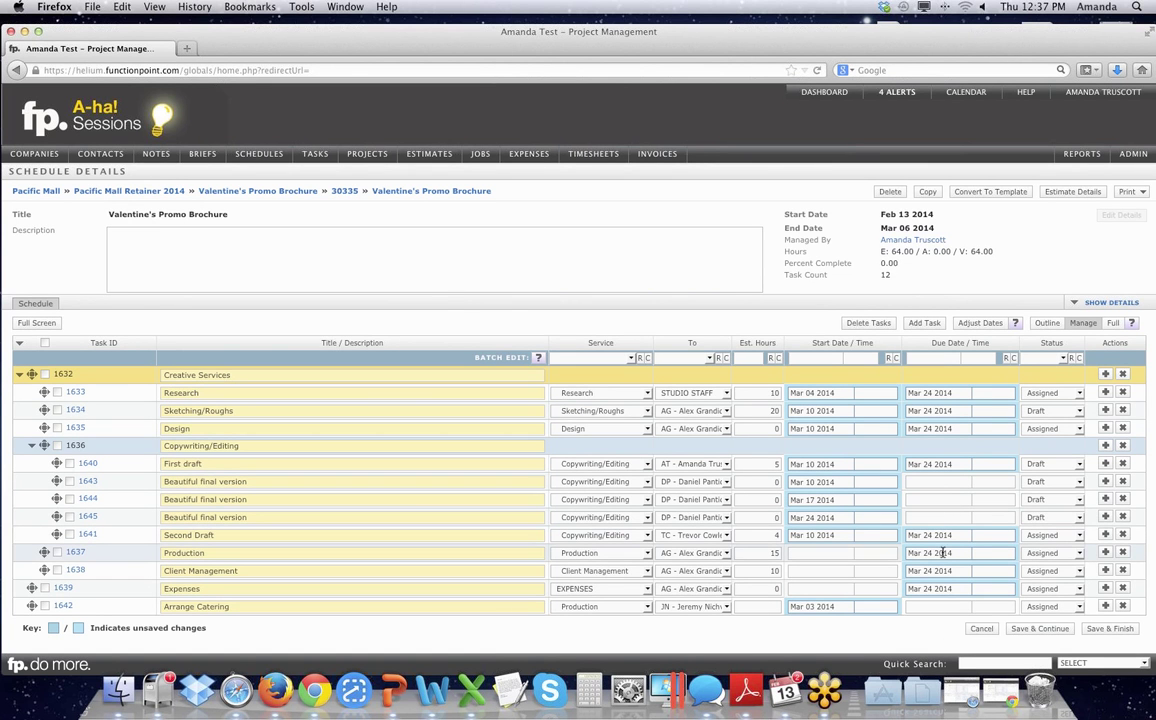
pyautogui.click(1112, 629)
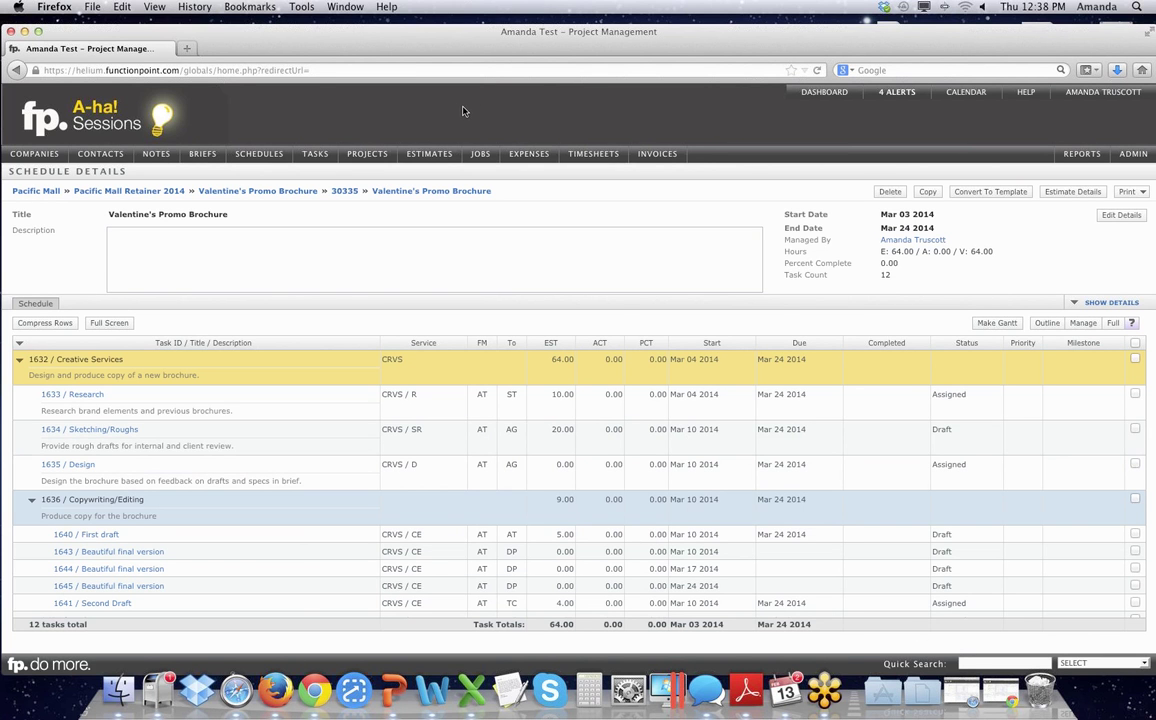
# - Find all Draft tasks for one studio staff member in Assigned To and one chosen person in Assigned By
pyautogui.click(320, 173)
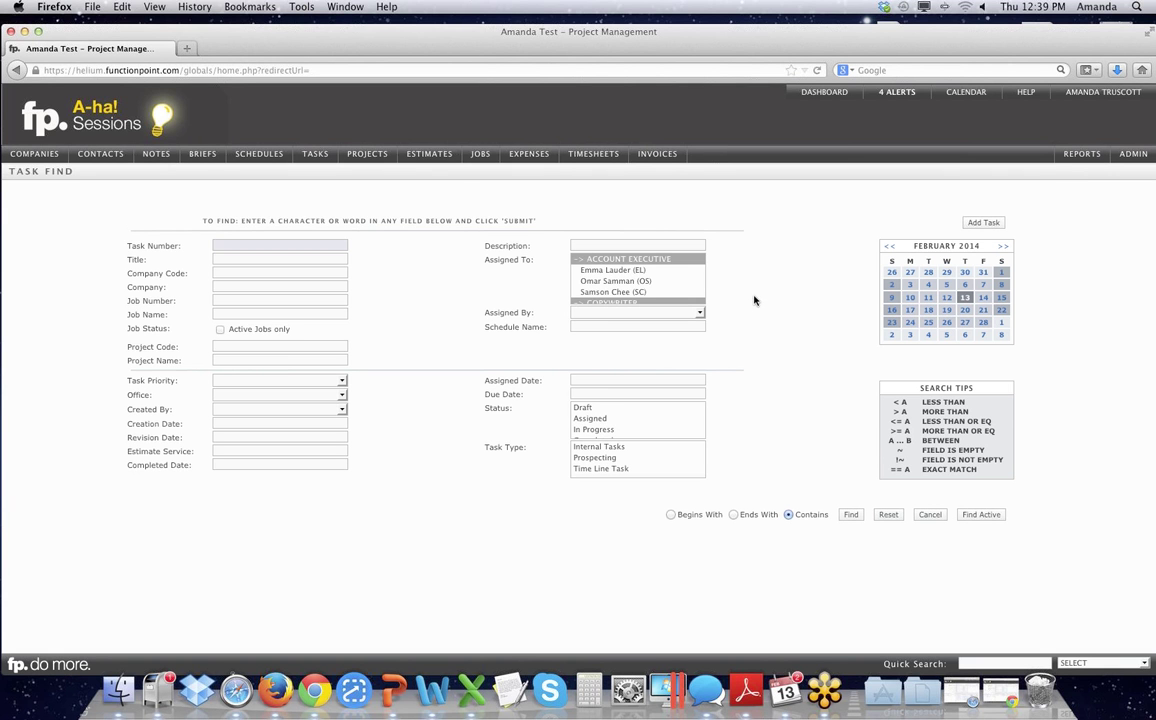
pyautogui.scroll(-5, 663, 272)
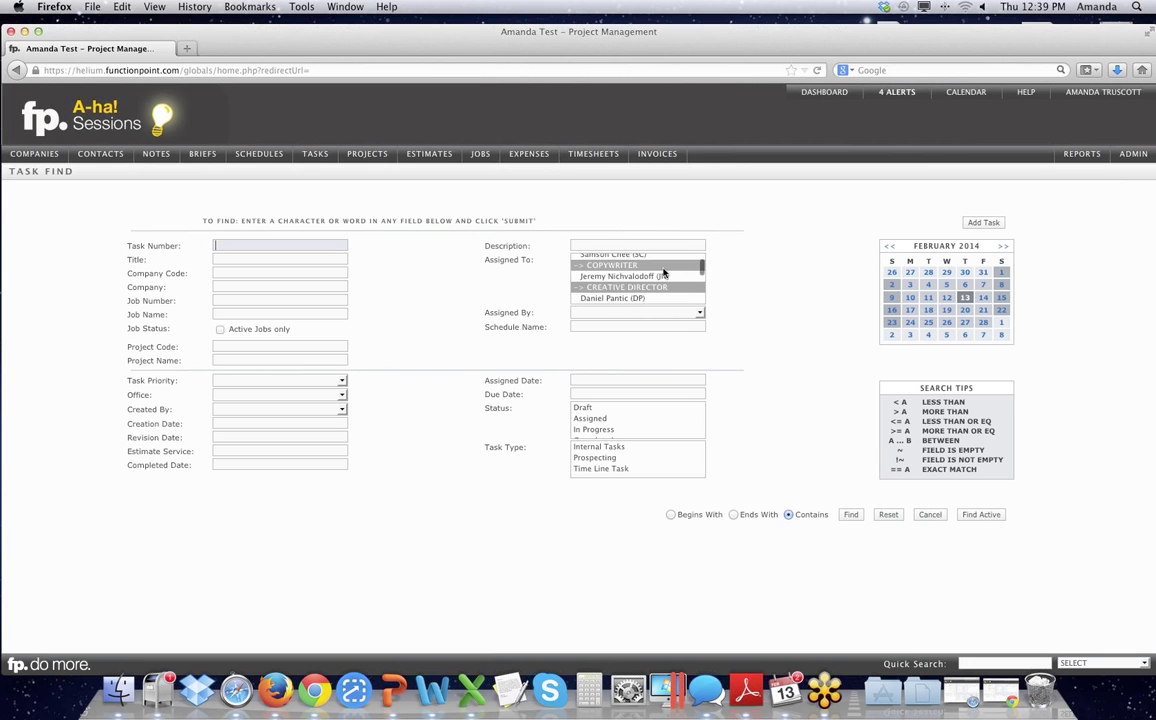
pyautogui.scroll(-6, 663, 272)
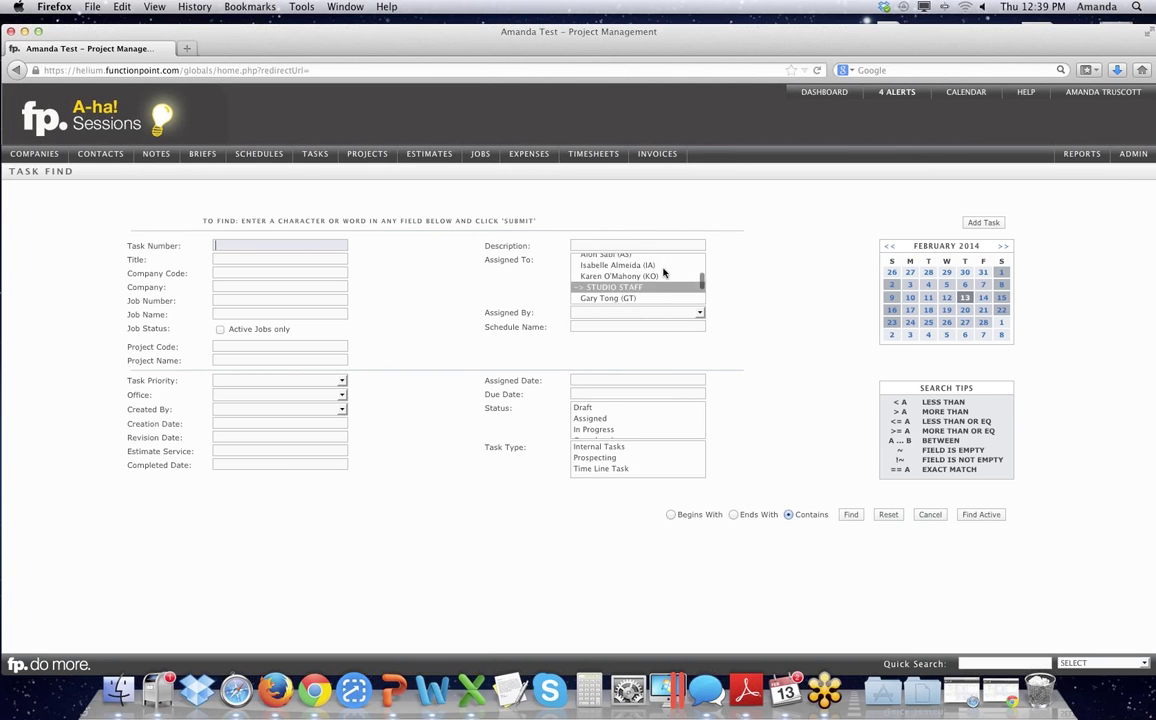
pyautogui.click(625, 272)
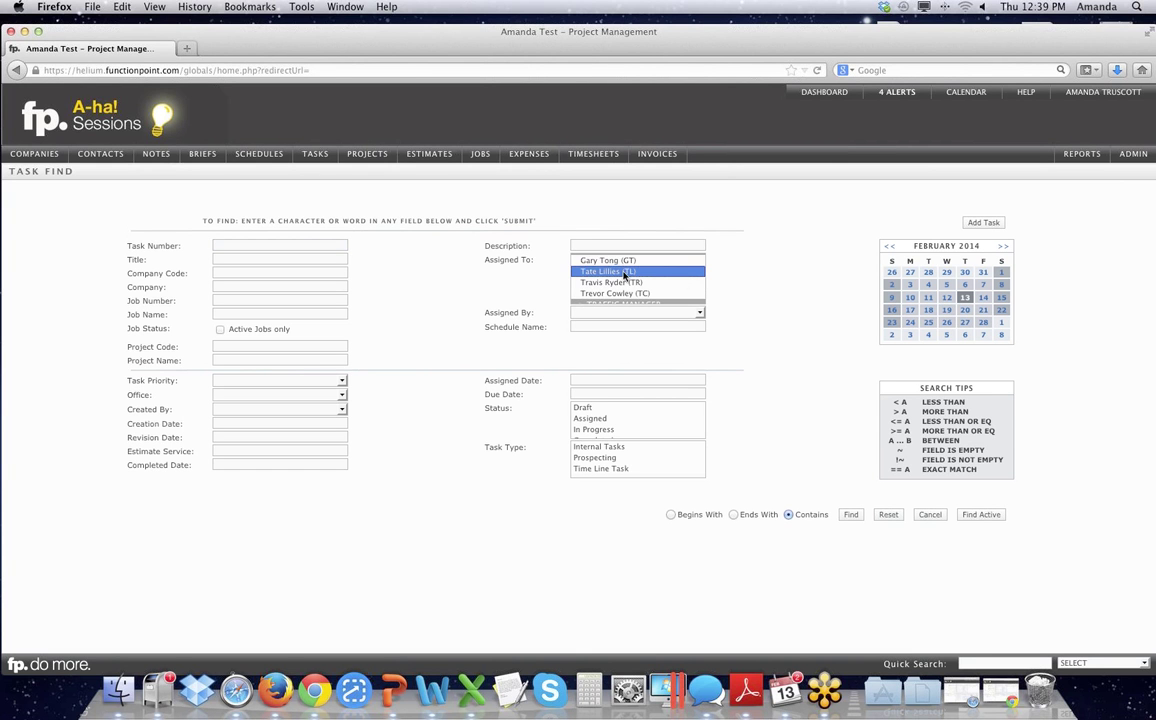
pyautogui.click(700, 314)
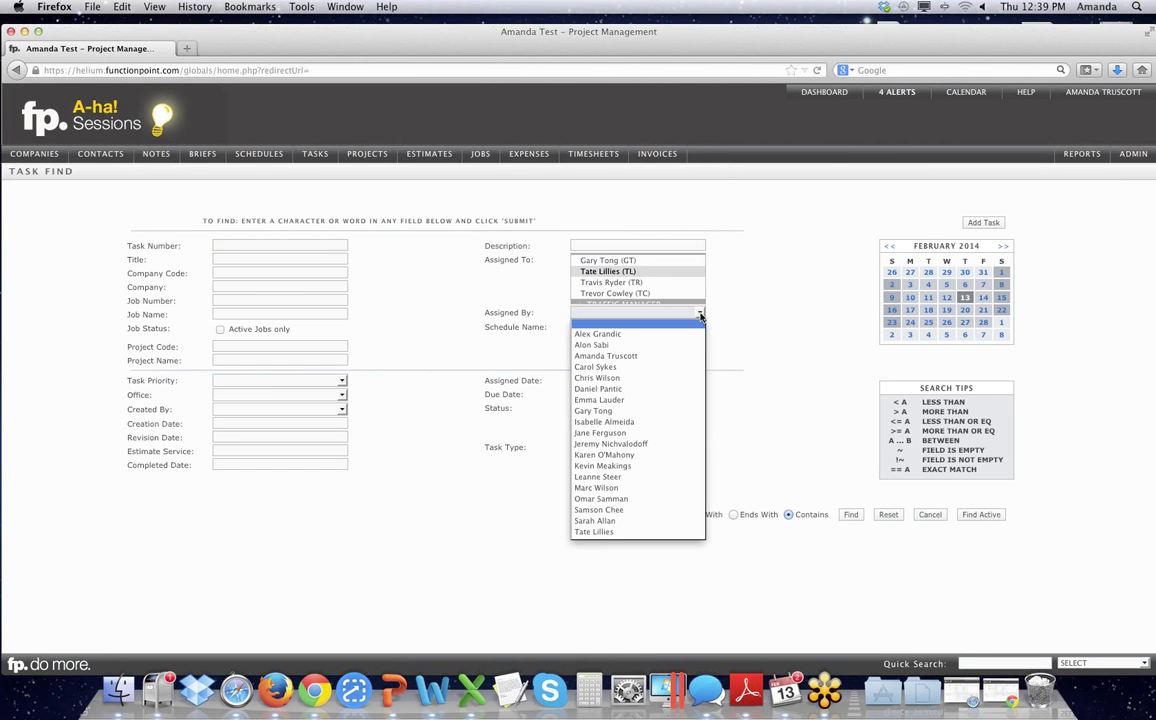
pyautogui.click(640, 378)
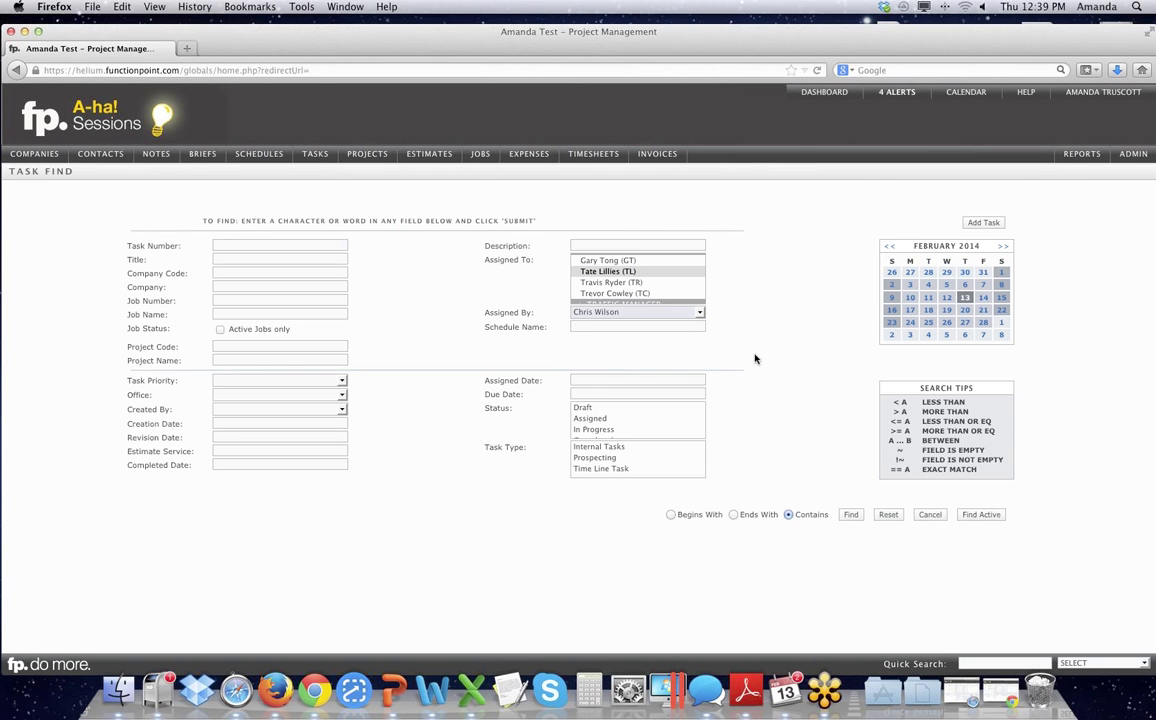
pyautogui.click(588, 409)
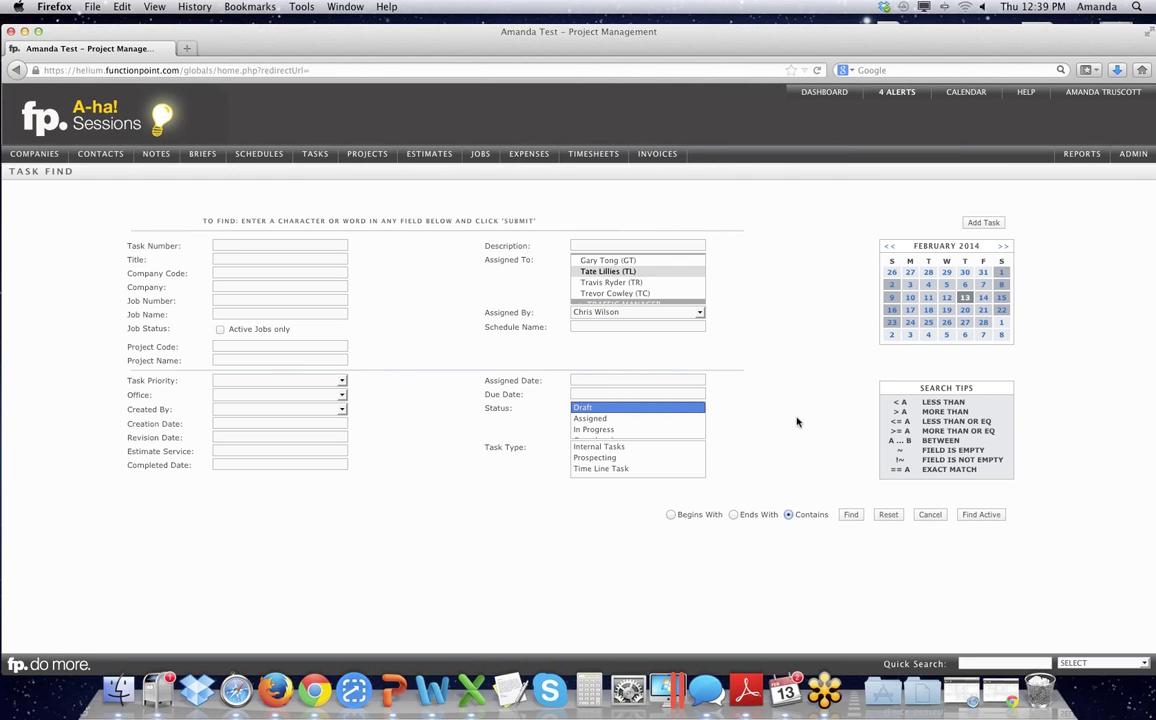
pyautogui.click(850, 514)
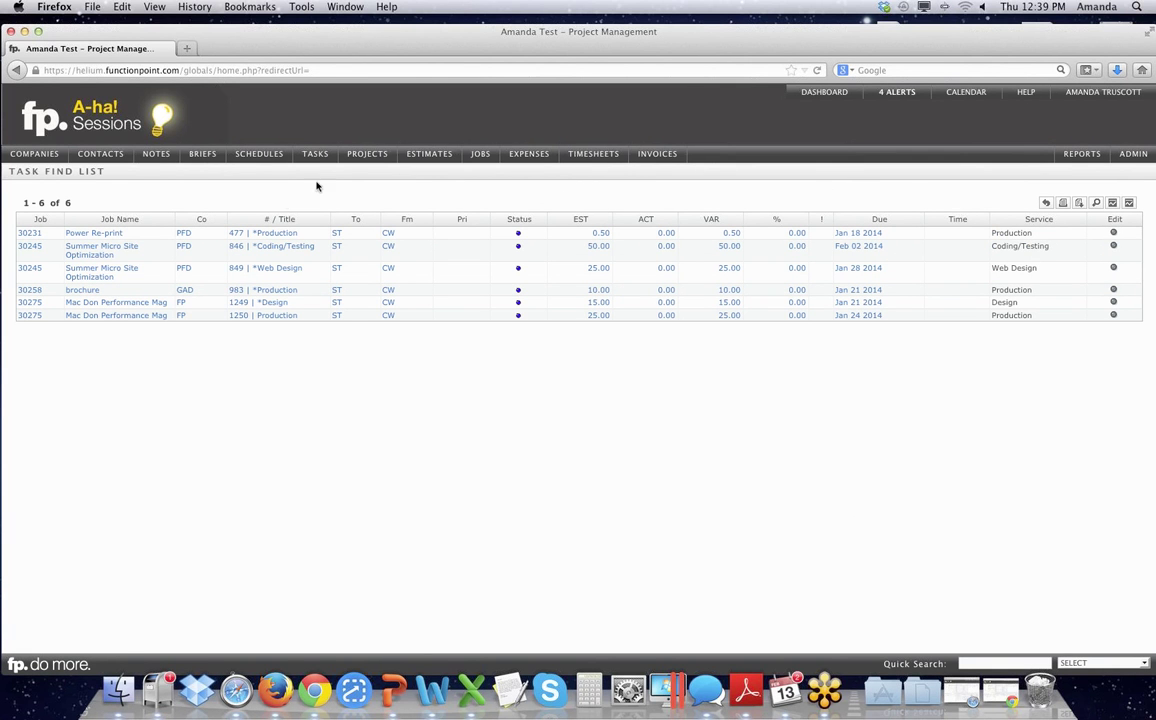
# - Sort the found tasks by title in ascending order and try sorting them by estimated hours and variance
pyautogui.click(279, 218)
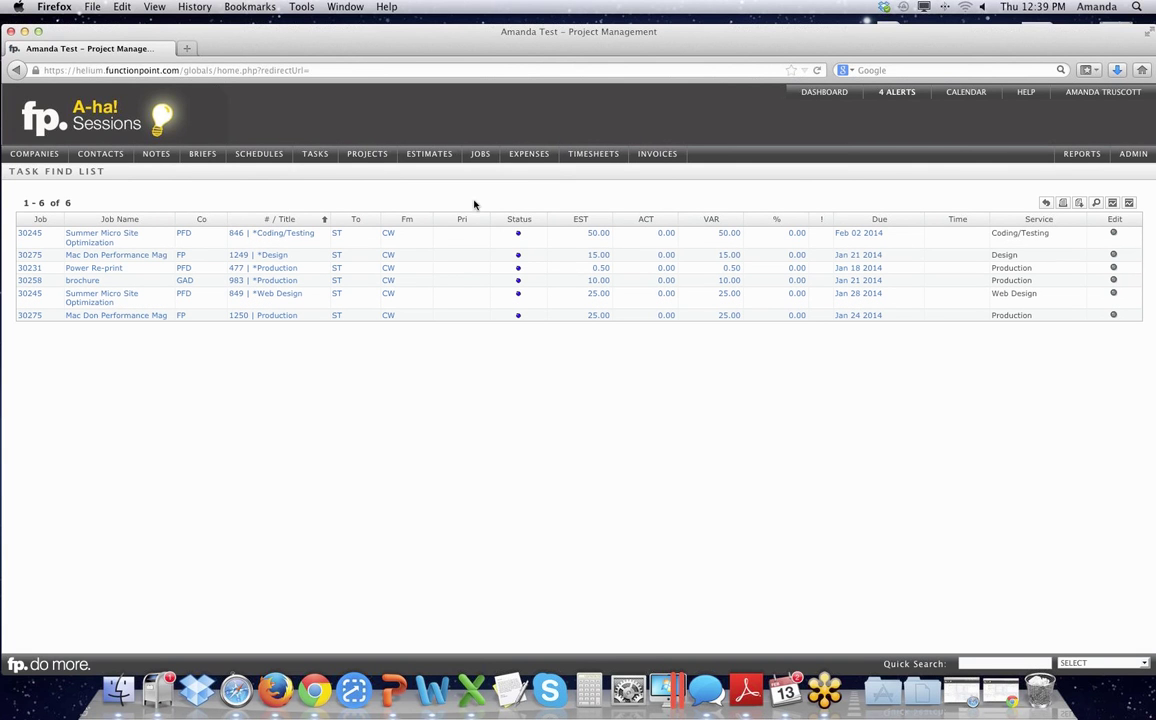
pyautogui.click(572, 220)
pyautogui.click(725, 220)
pyautogui.click(731, 220)
pyautogui.click(729, 221)
pyautogui.click(597, 219)
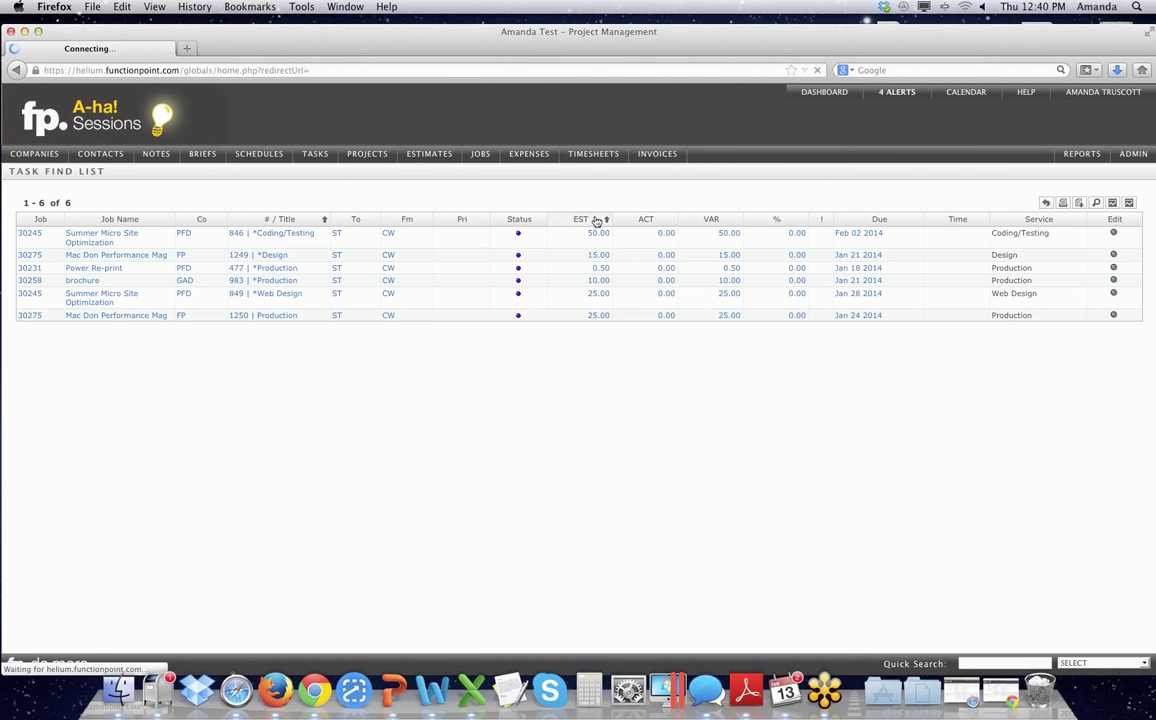
pyautogui.click(597, 219)
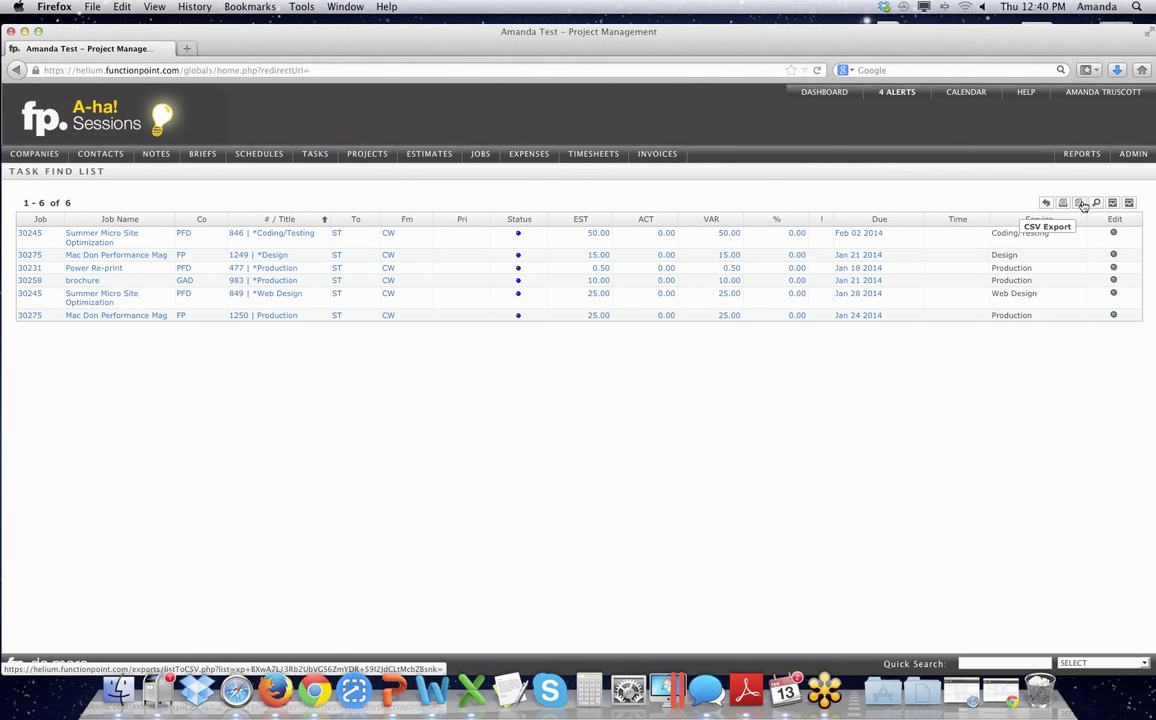
# - Generate the Tasks Listed By Job PDF report from the found tasks, view it in Adobe Reader and close it
pyautogui.click(1130, 204)
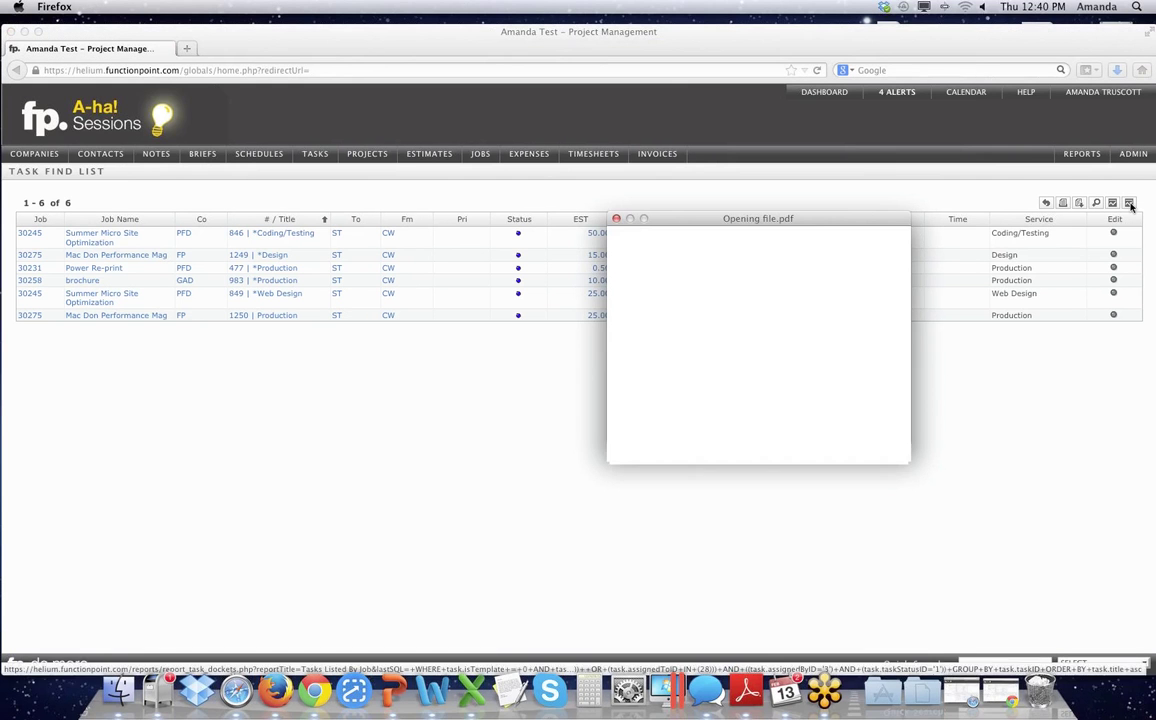
pyautogui.click(869, 428)
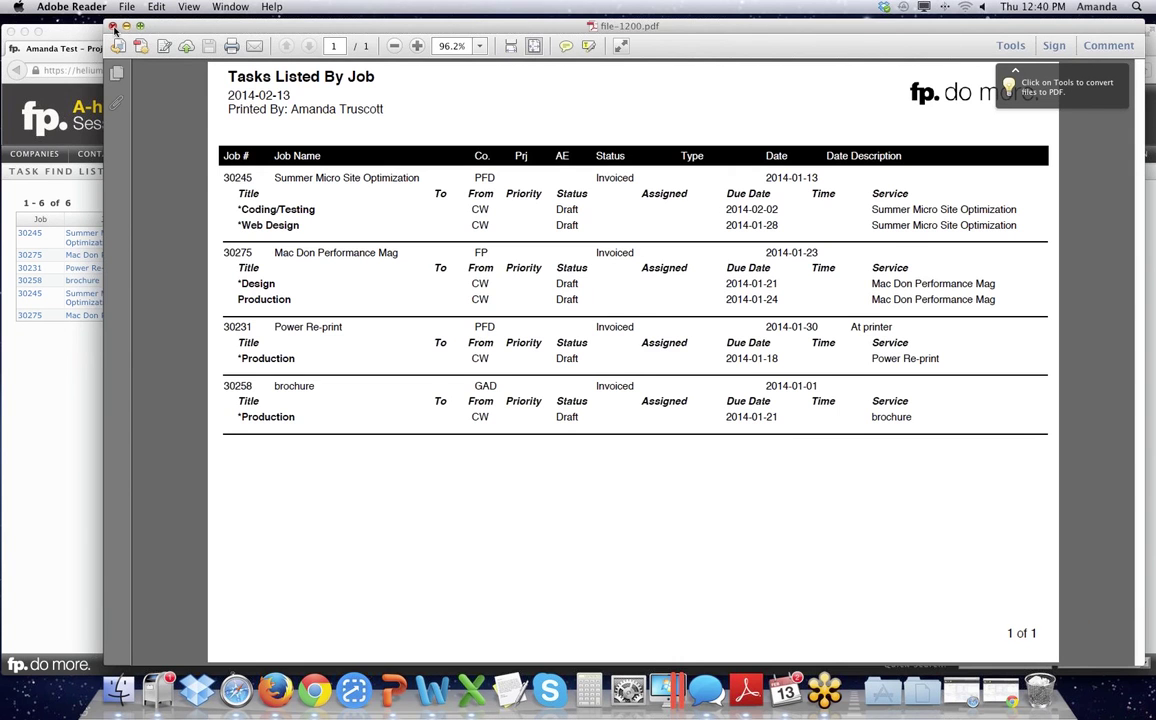
pyautogui.click(113, 26)
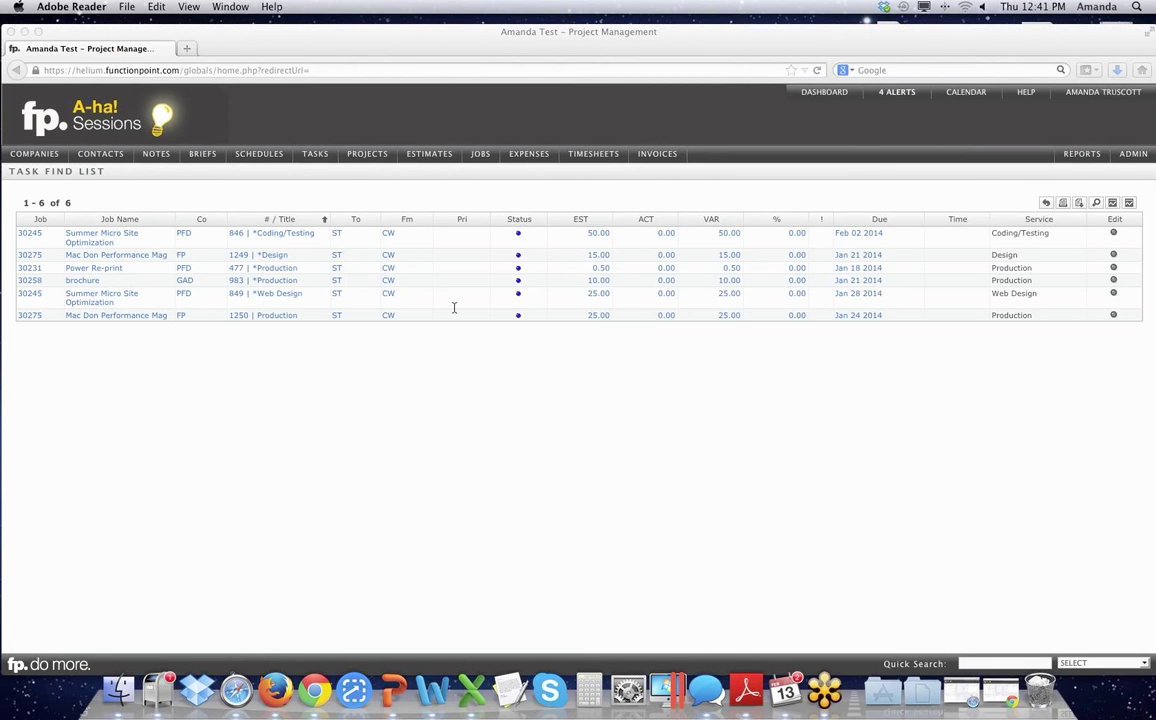
# - Check the Job Type options in the job search form without choosing one, and return to the dashboard
pyautogui.moveTo(258, 153)
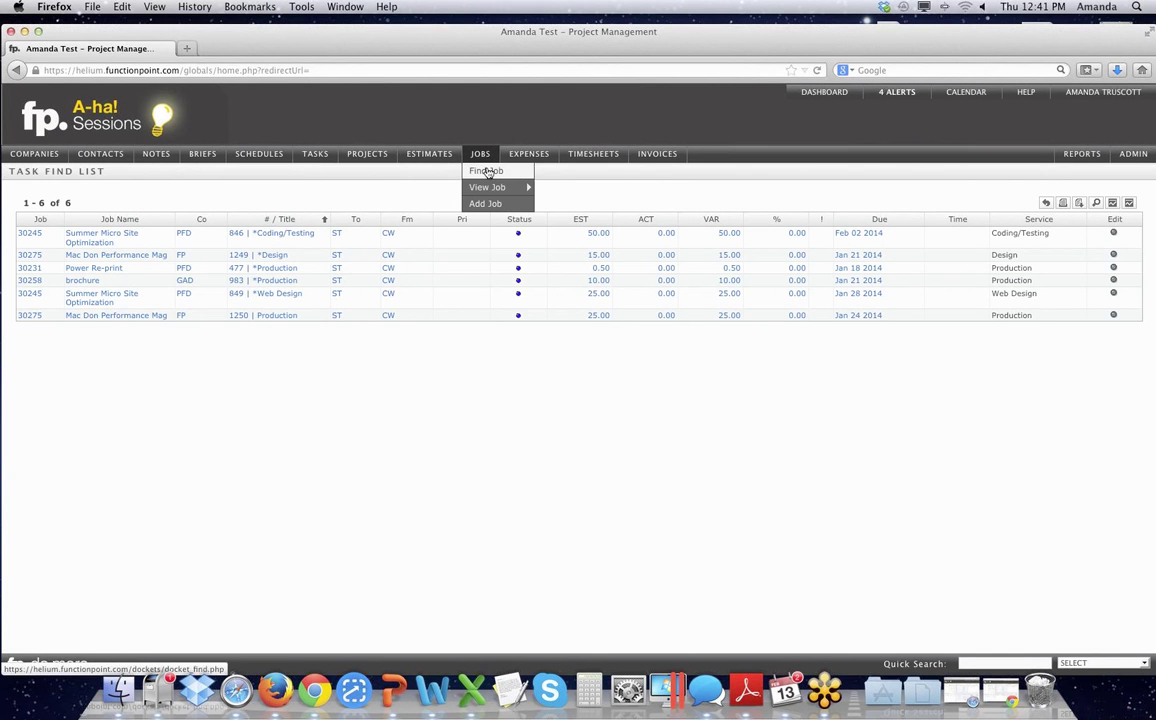
pyautogui.click(487, 171)
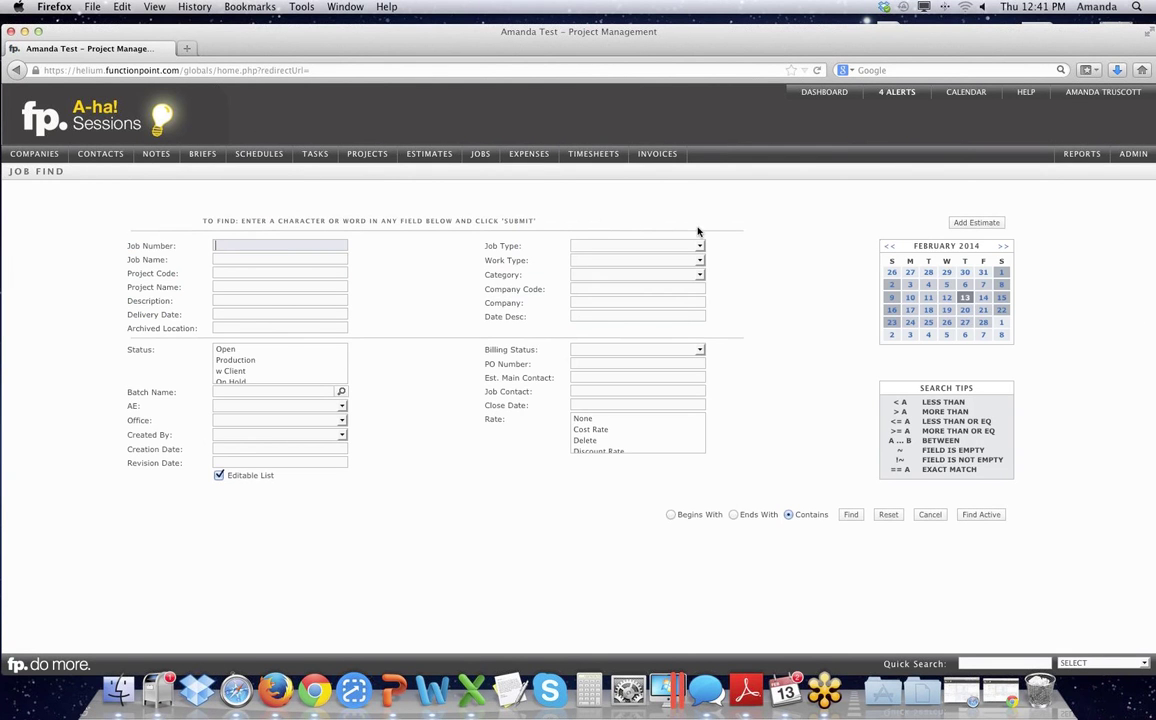
pyautogui.click(698, 246)
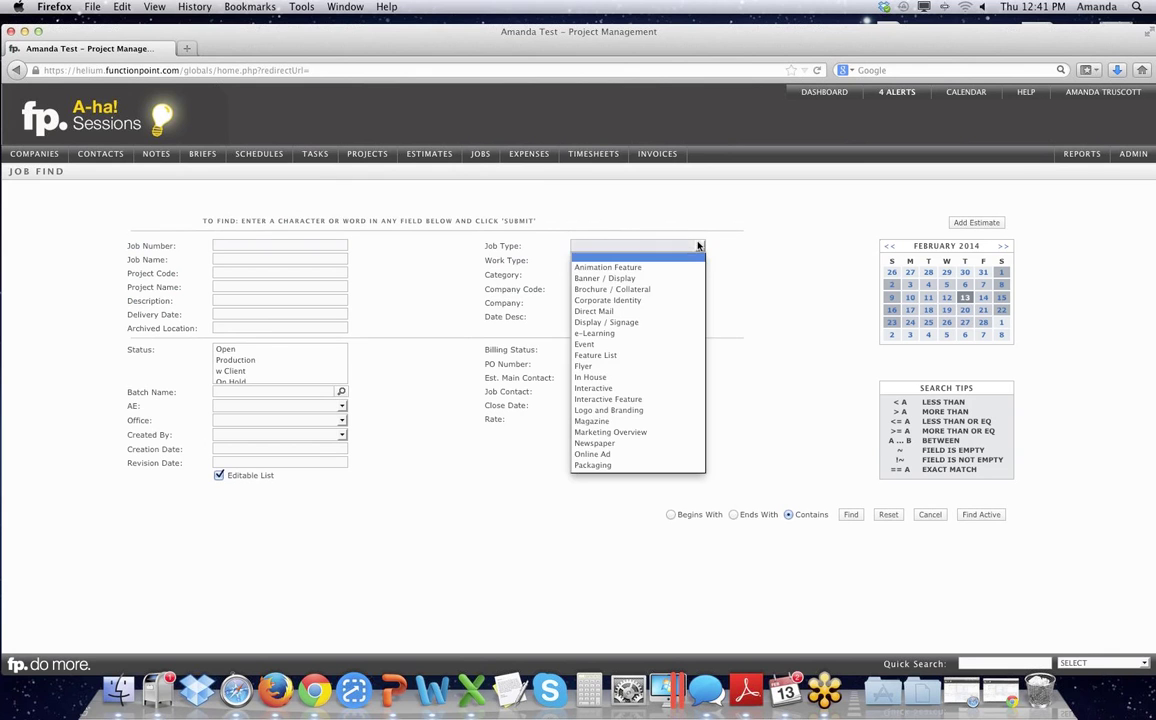
pyautogui.click(750, 285)
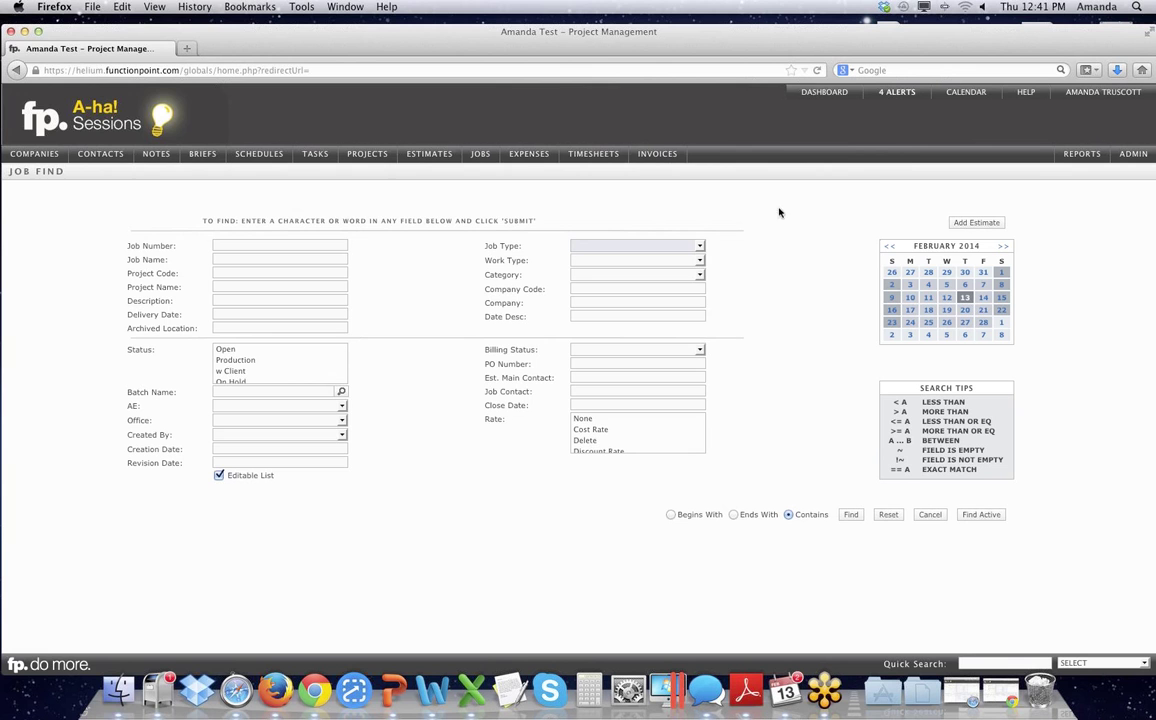
pyautogui.click(824, 92)
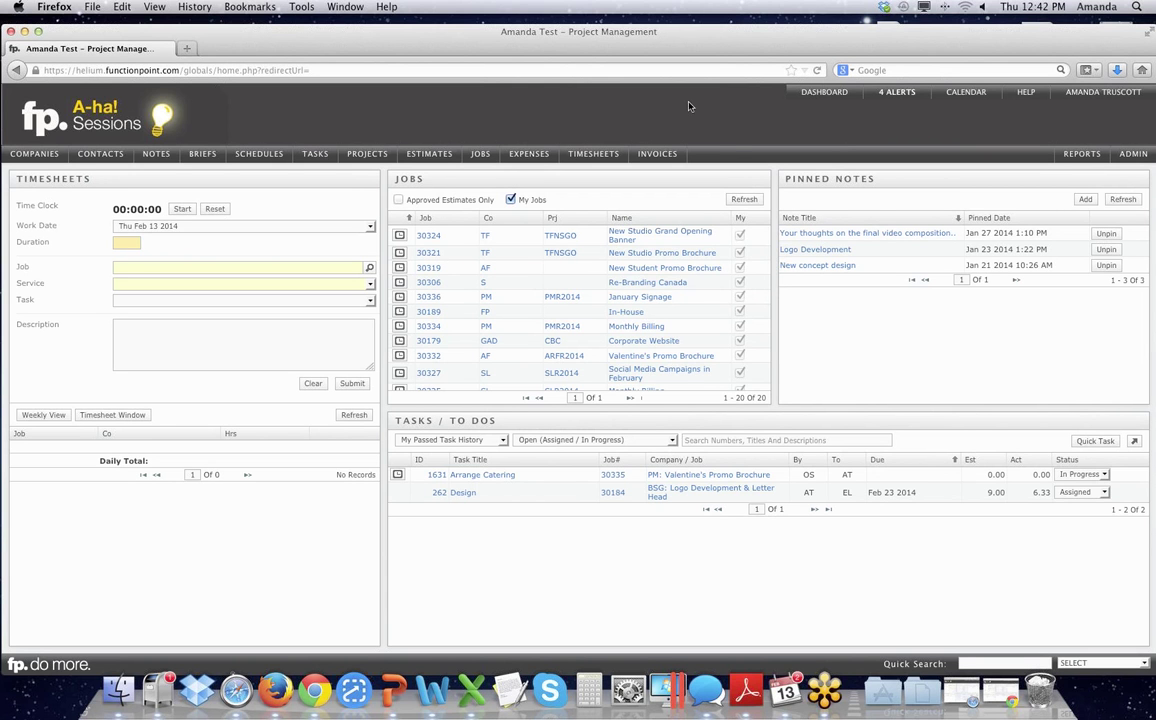
# - Open the Valentine's Promo Brochure schedule, generate its Gantt chart for viewing, and close the chart window
pyautogui.moveTo(258, 153)
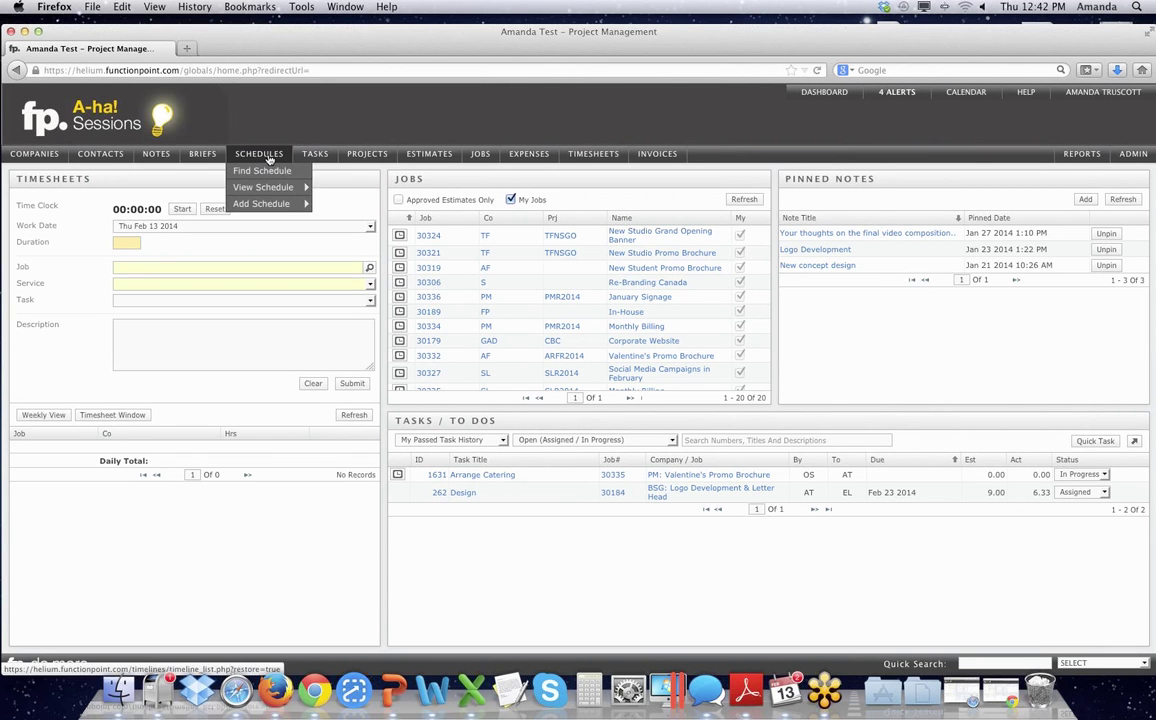
pyautogui.moveTo(266, 187)
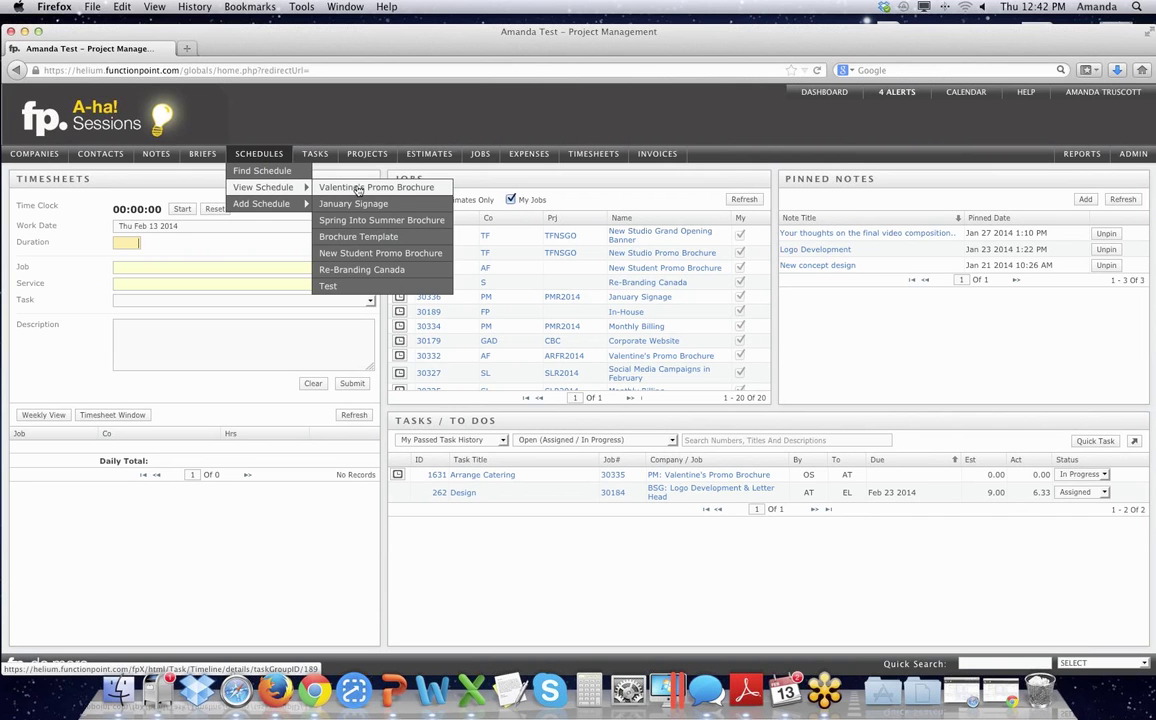
pyautogui.click(358, 188)
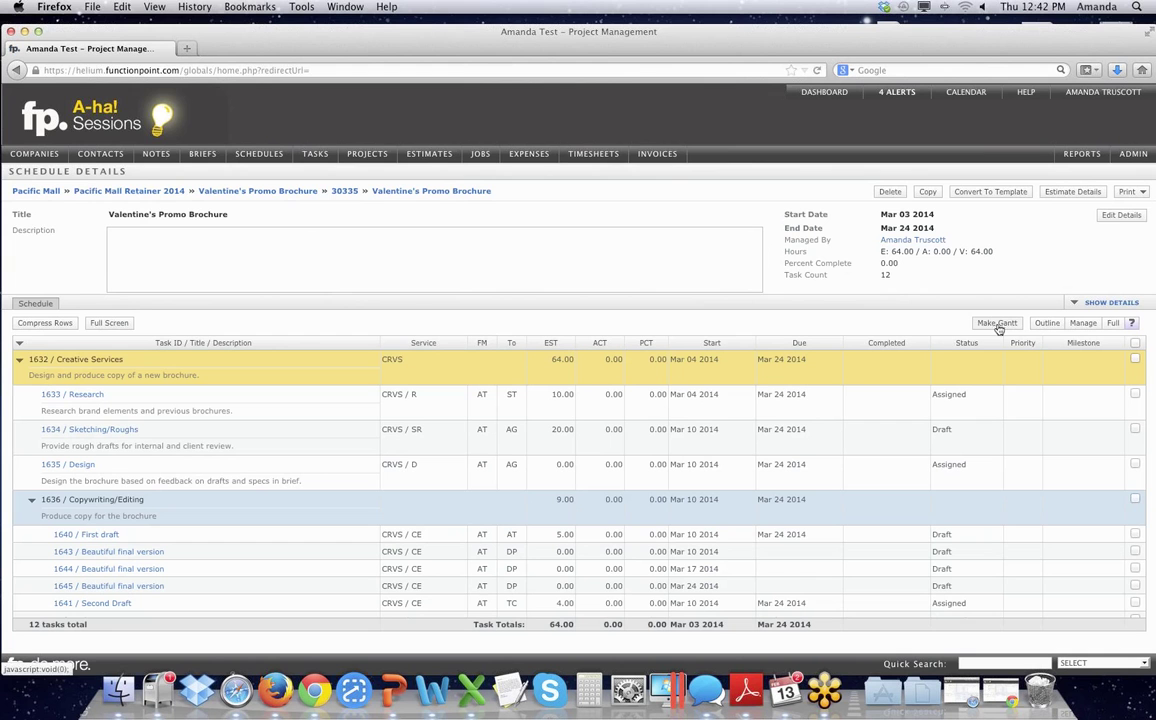
pyautogui.click(997, 323)
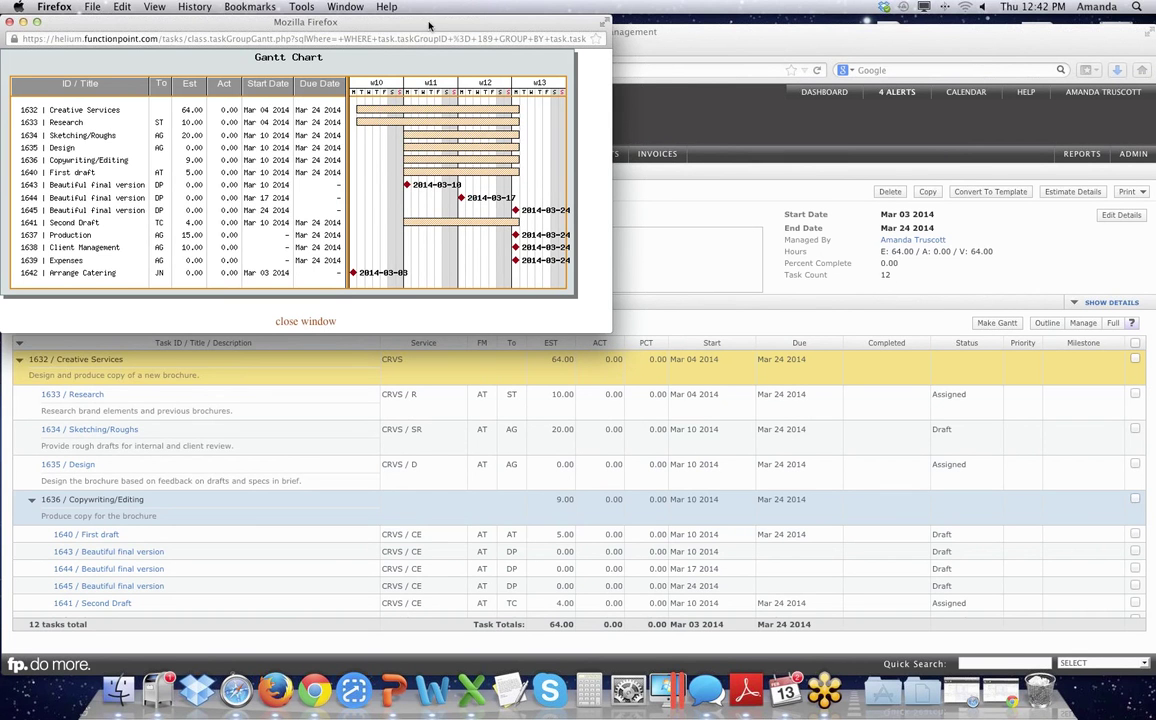
pyautogui.moveTo(429, 25); pyautogui.dragTo(466, 69)
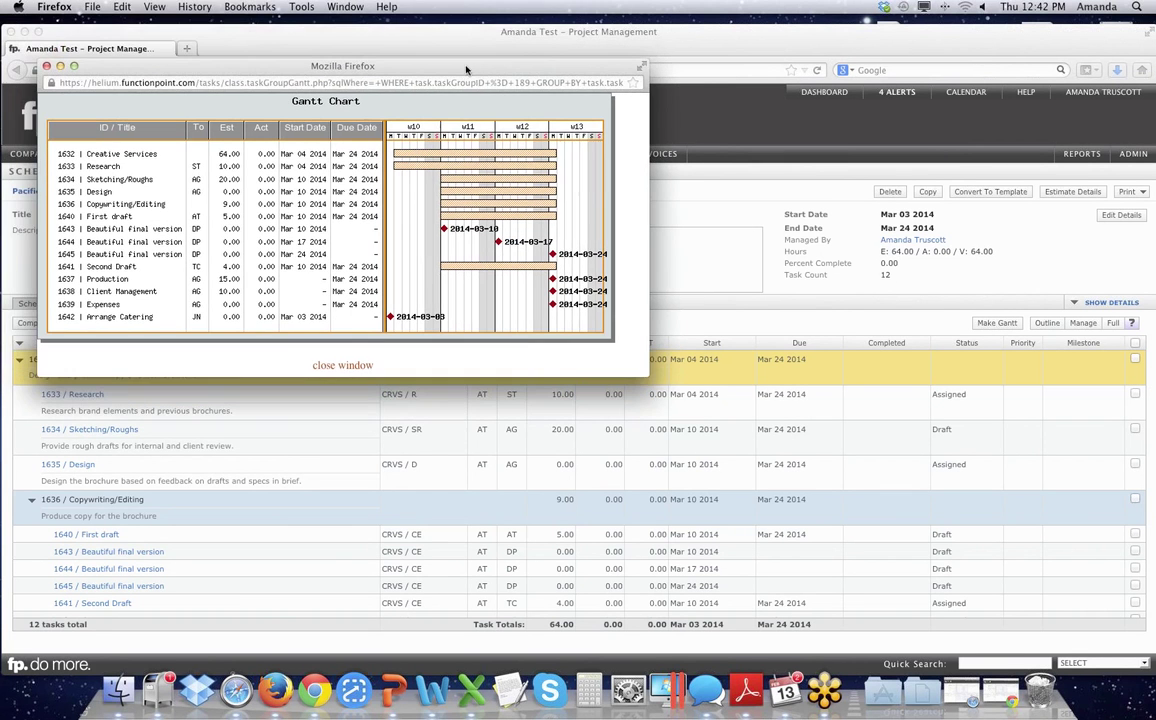
pyautogui.click(46, 66)
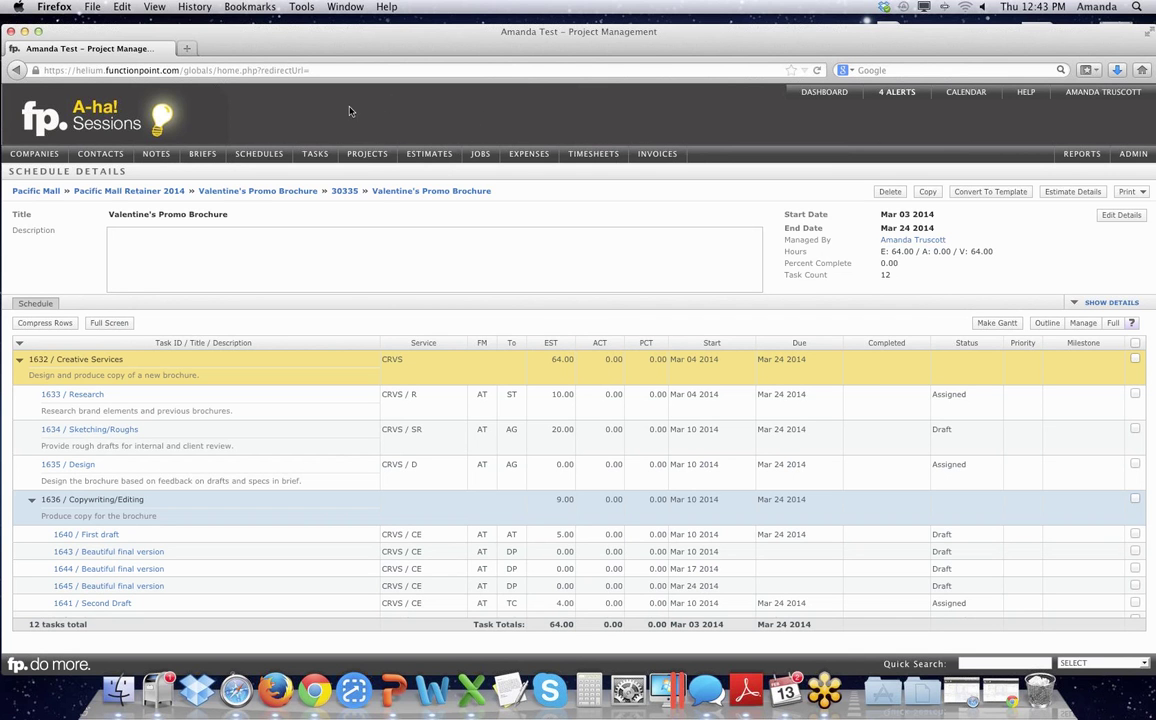
# - Open the resource allocation charts and view the task behind the first account executive's Feb 24 allocation
pyautogui.moveTo(316, 157)
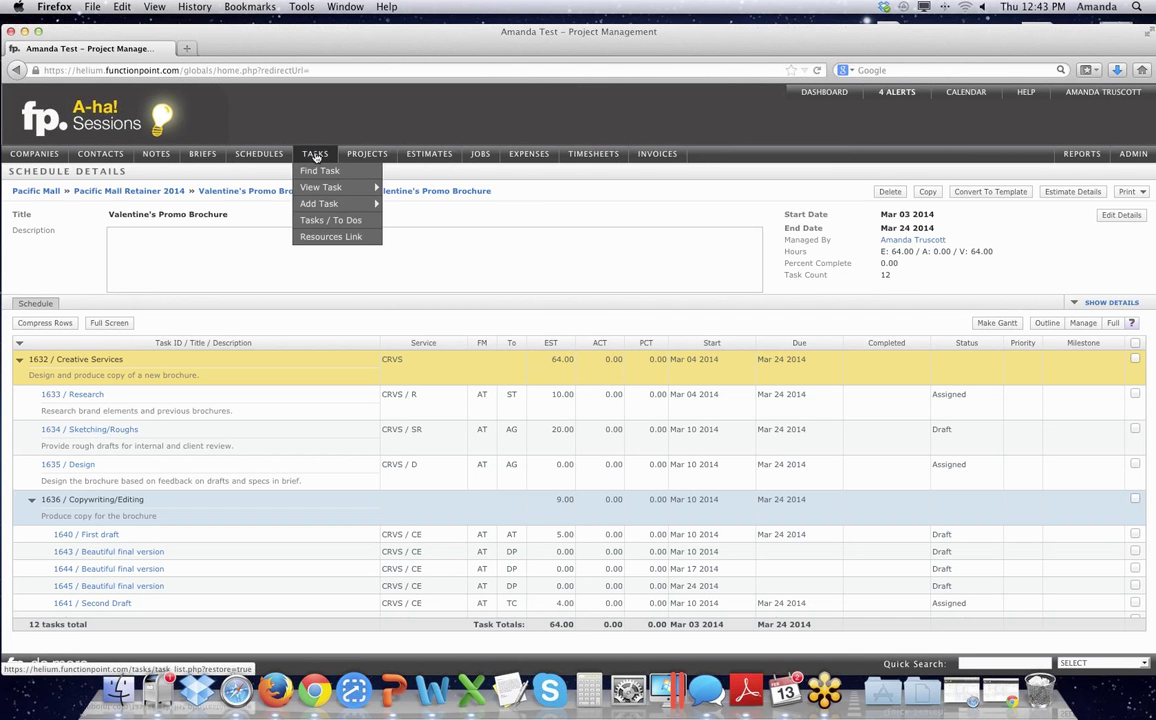
pyautogui.click(325, 240)
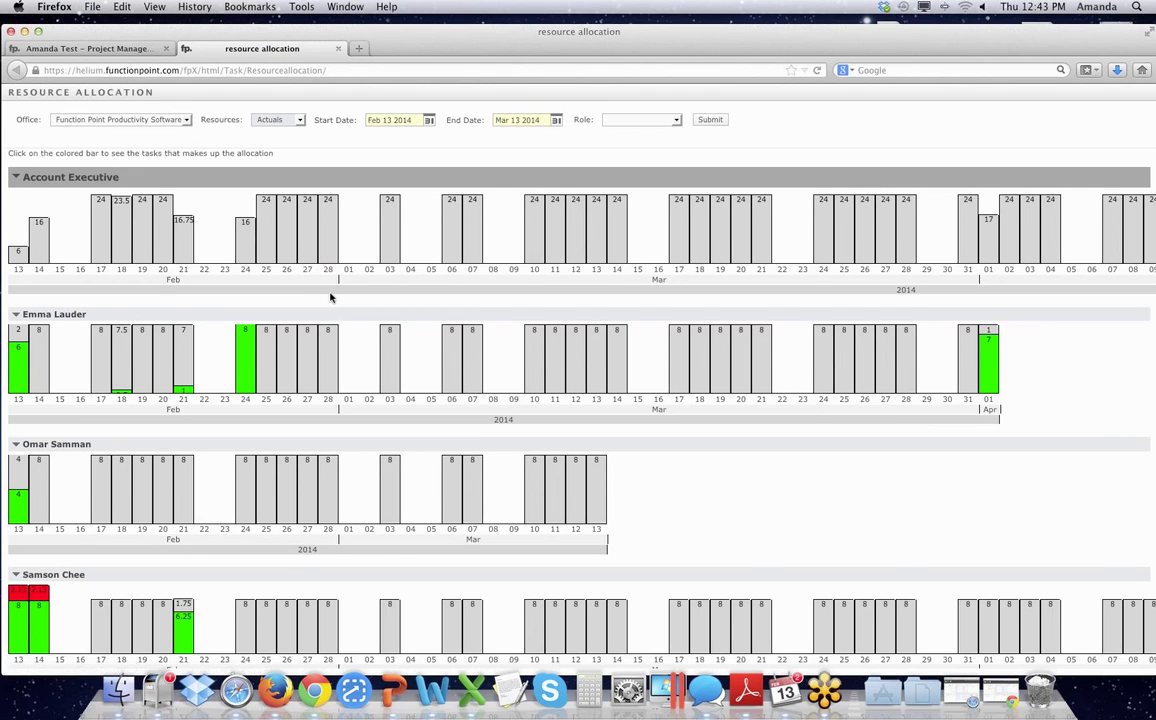
pyautogui.scroll(-2, 331, 297)
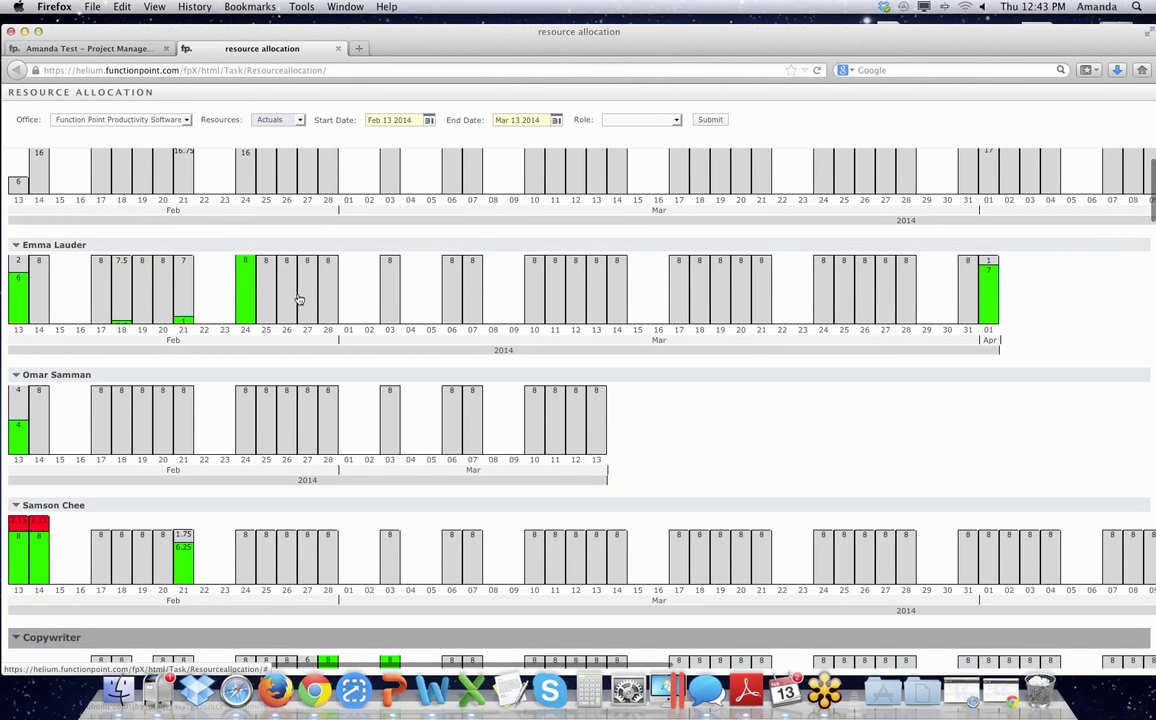
pyautogui.moveTo(304, 297)
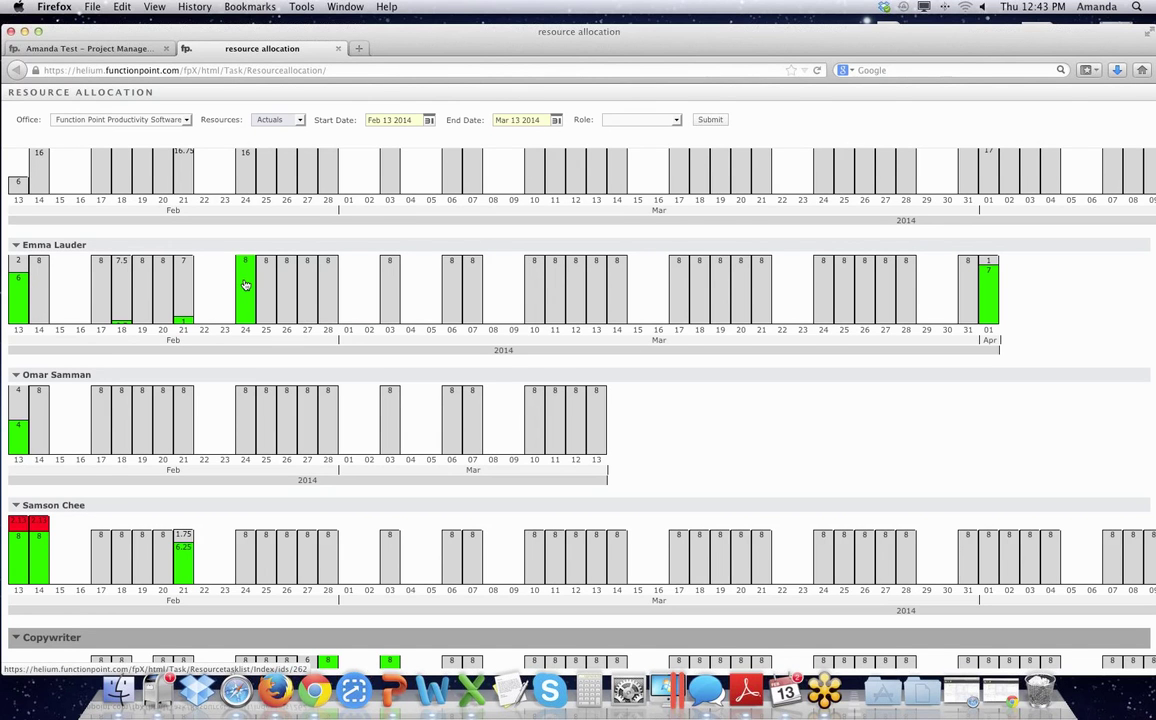
pyautogui.moveTo(245, 282)
pyautogui.click(246, 284)
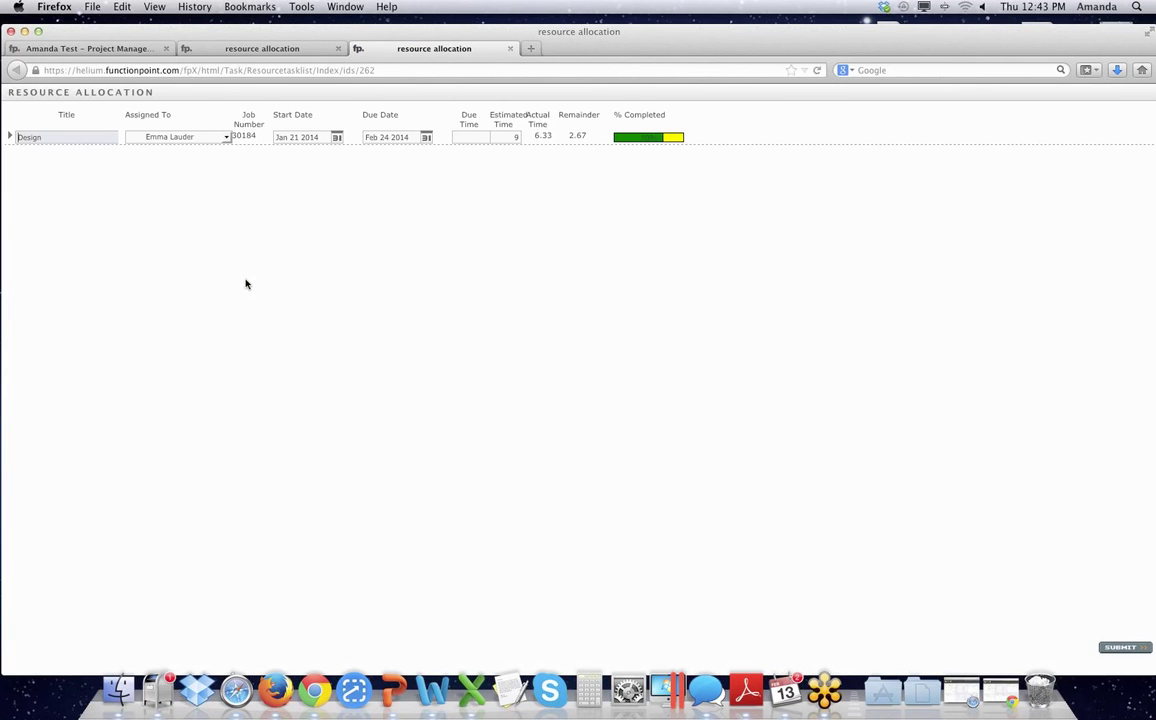
pyautogui.click(510, 49)
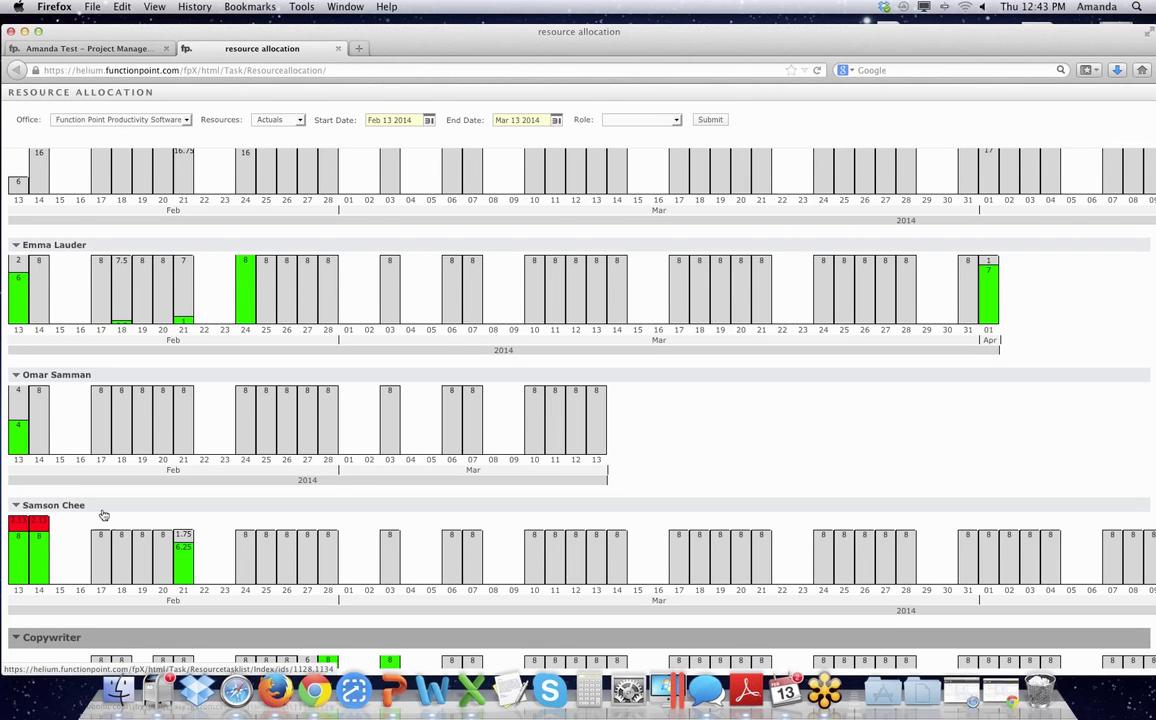
# - Reschedule the over-allocated account executive's Feb 14 tasks, with *Production due Mar 06 2014 and *Editing due Mar 11 2014, and save
pyautogui.scroll(-2, 112, 506)
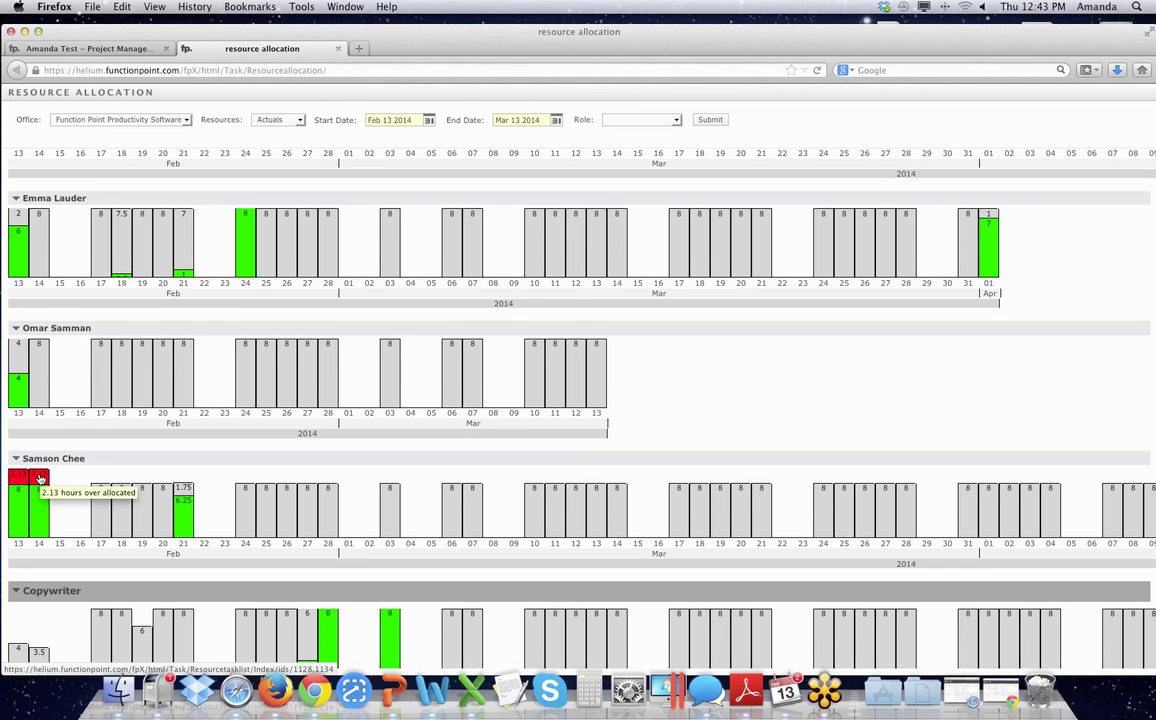
pyautogui.click(40, 480)
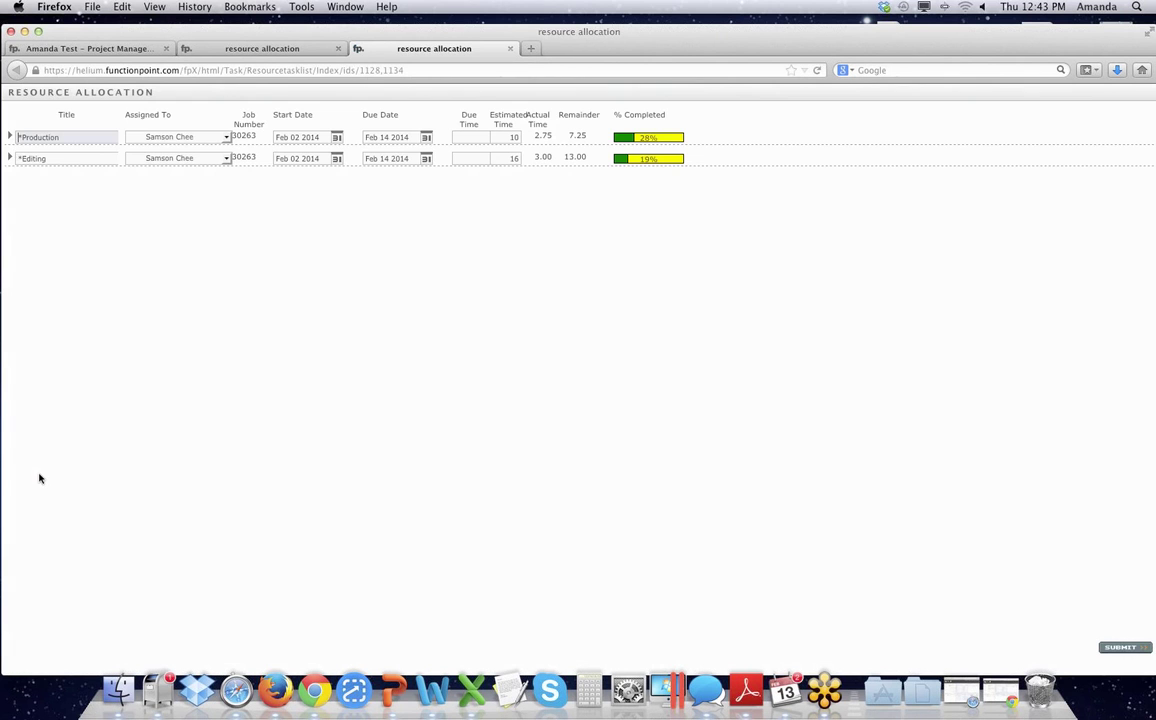
pyautogui.click(426, 139)
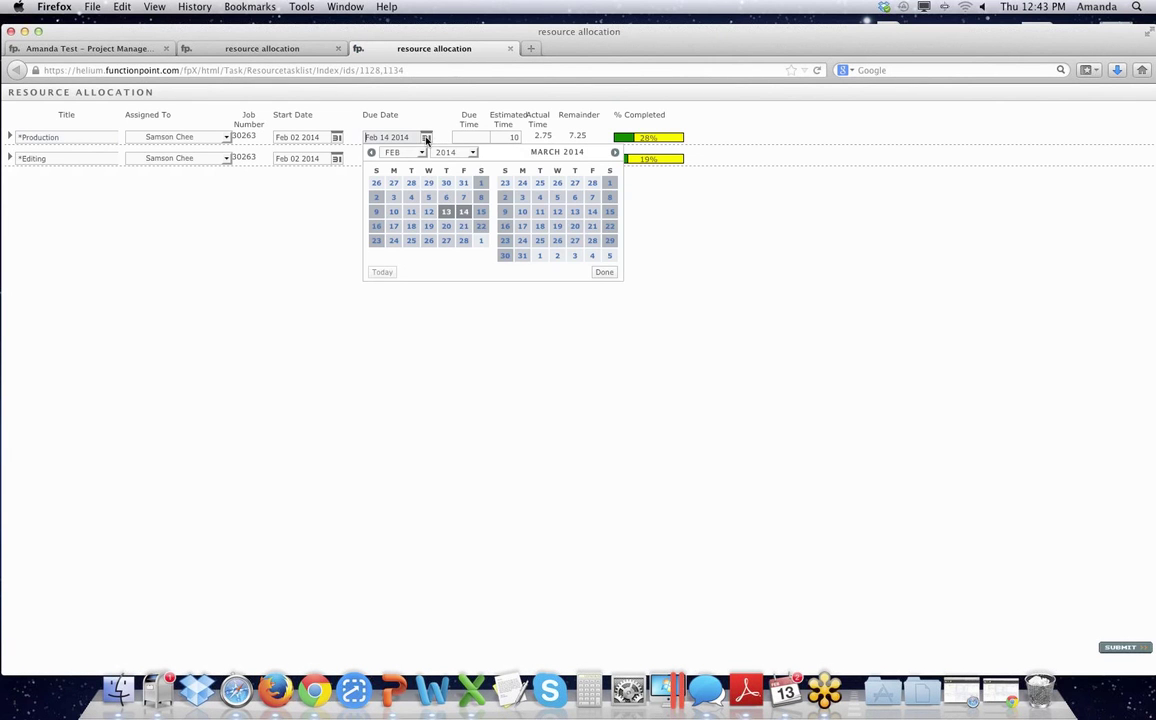
pyautogui.click(572, 199)
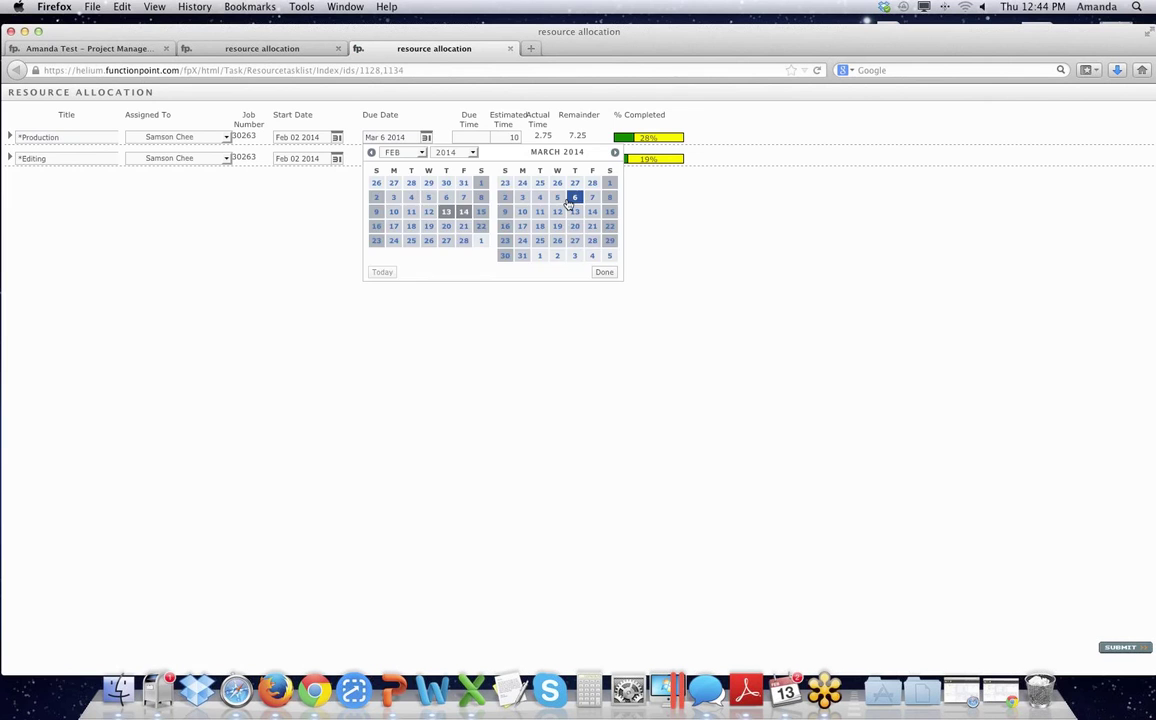
pyautogui.click(426, 160)
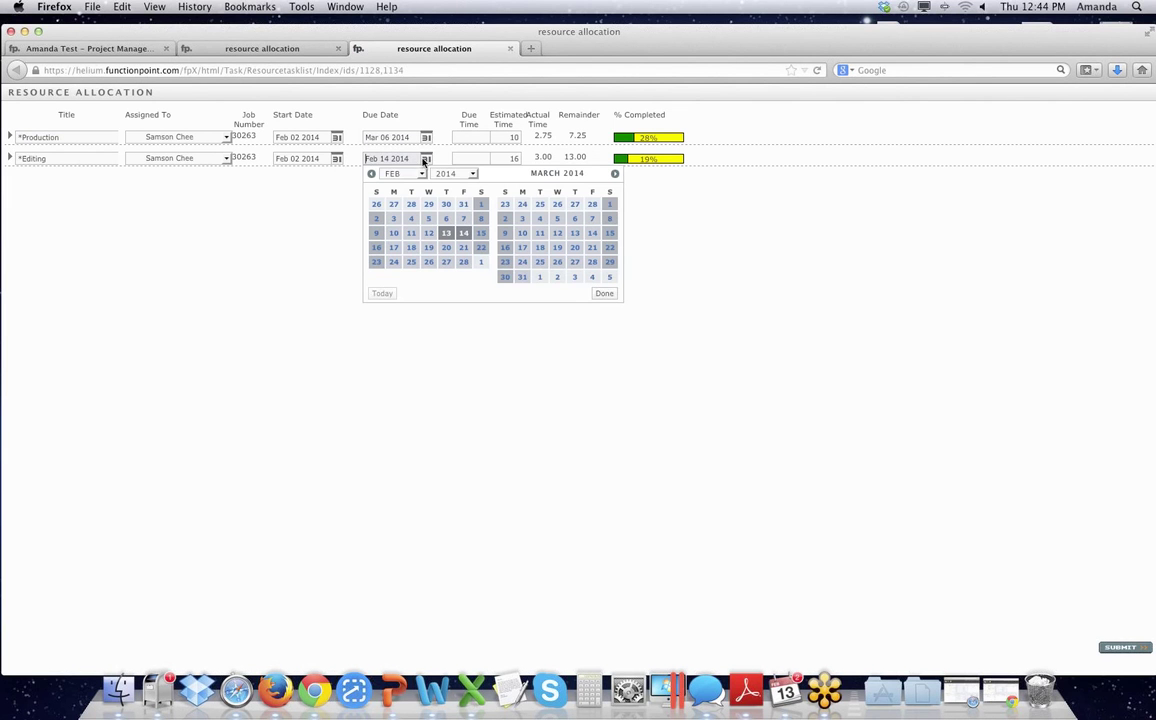
pyautogui.click(540, 232)
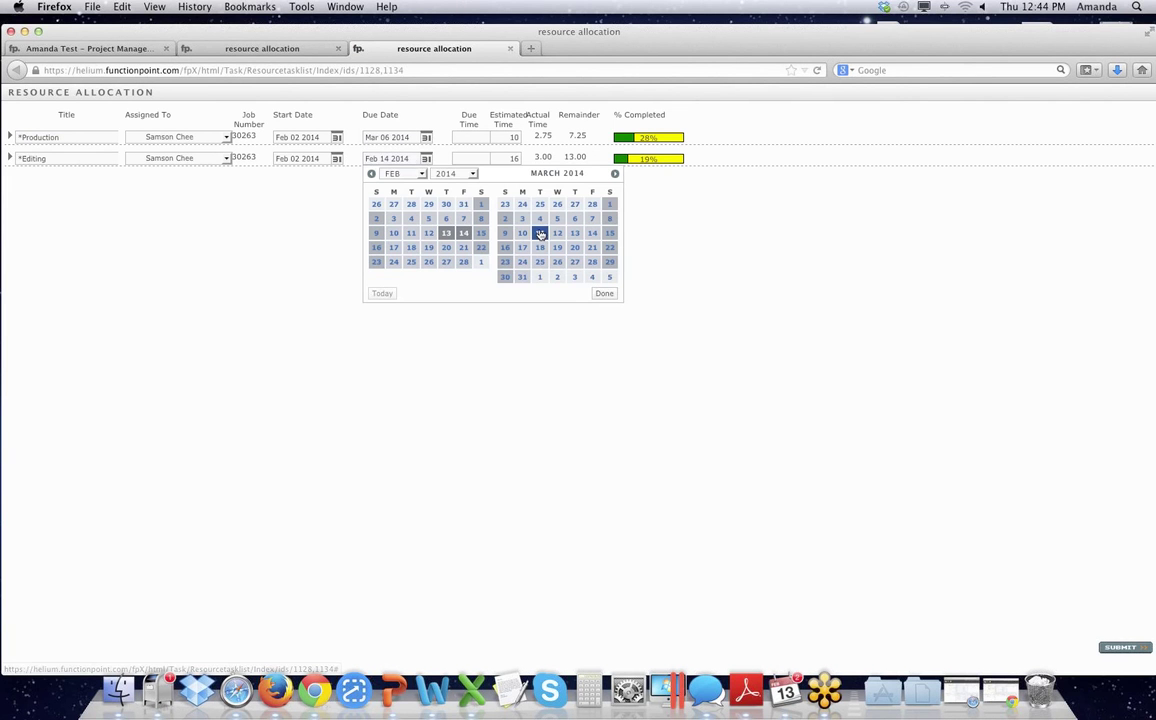
pyautogui.click(1130, 648)
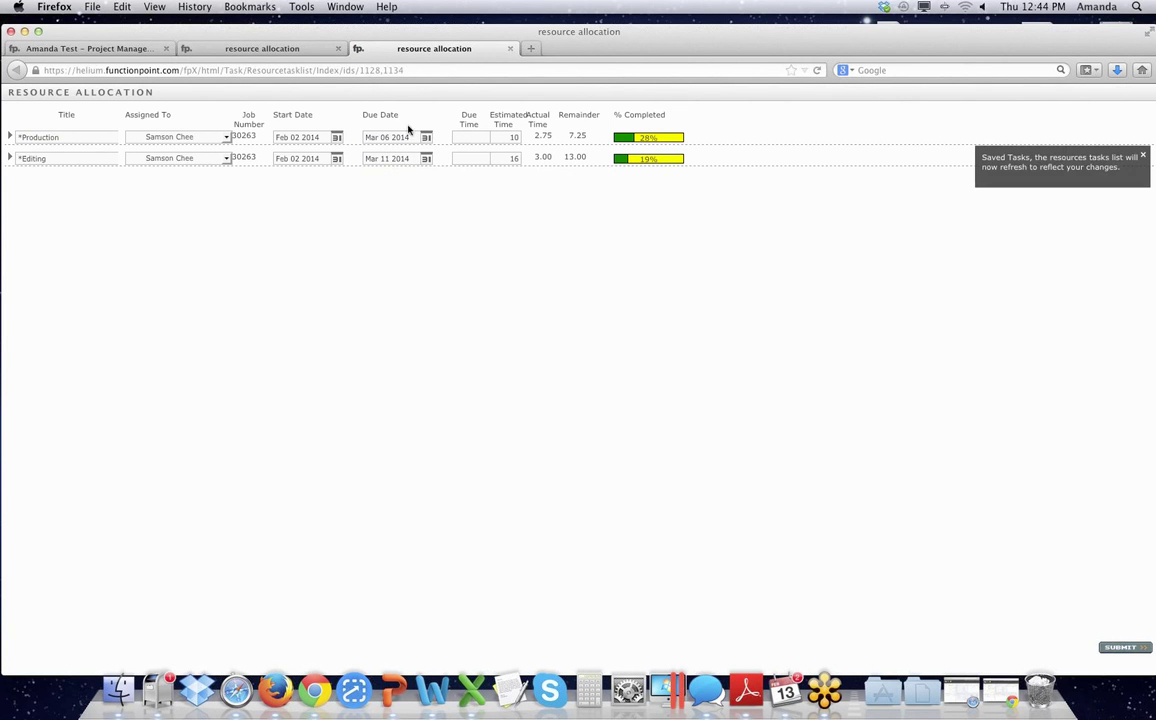
pyautogui.click(510, 48)
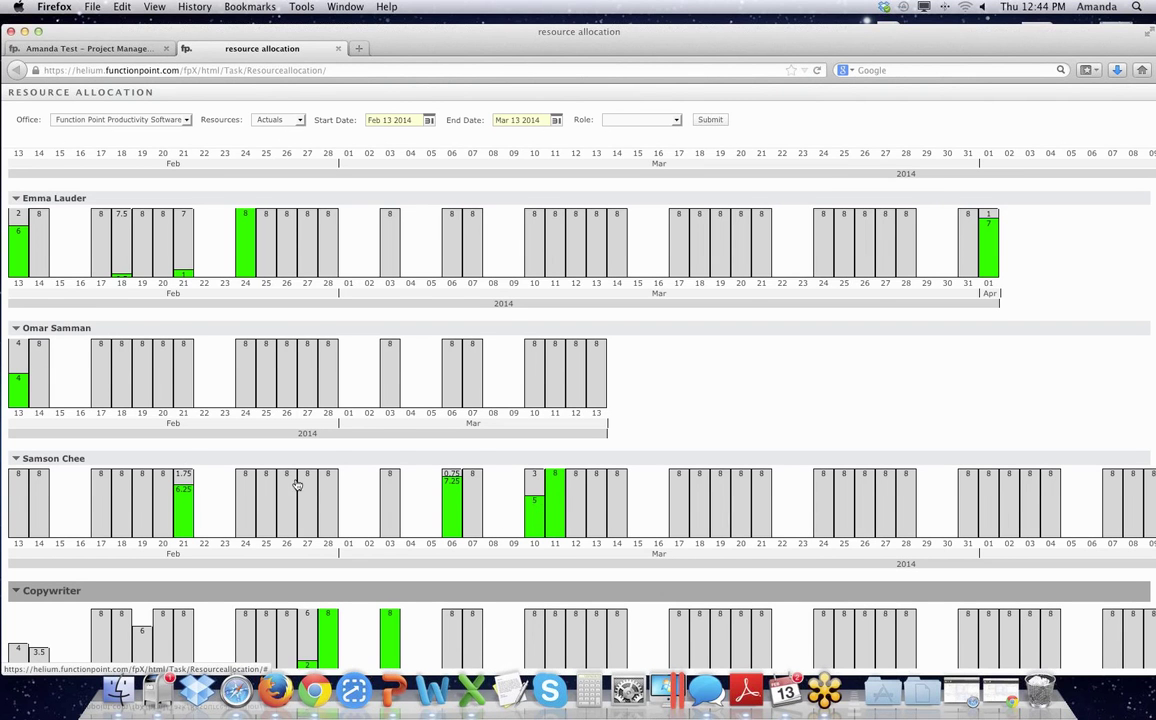
# - Examine the actual staff allocation charts from the account executives through the copywriters, designers and project managers
pyautogui.scroll(-3, 302, 488)
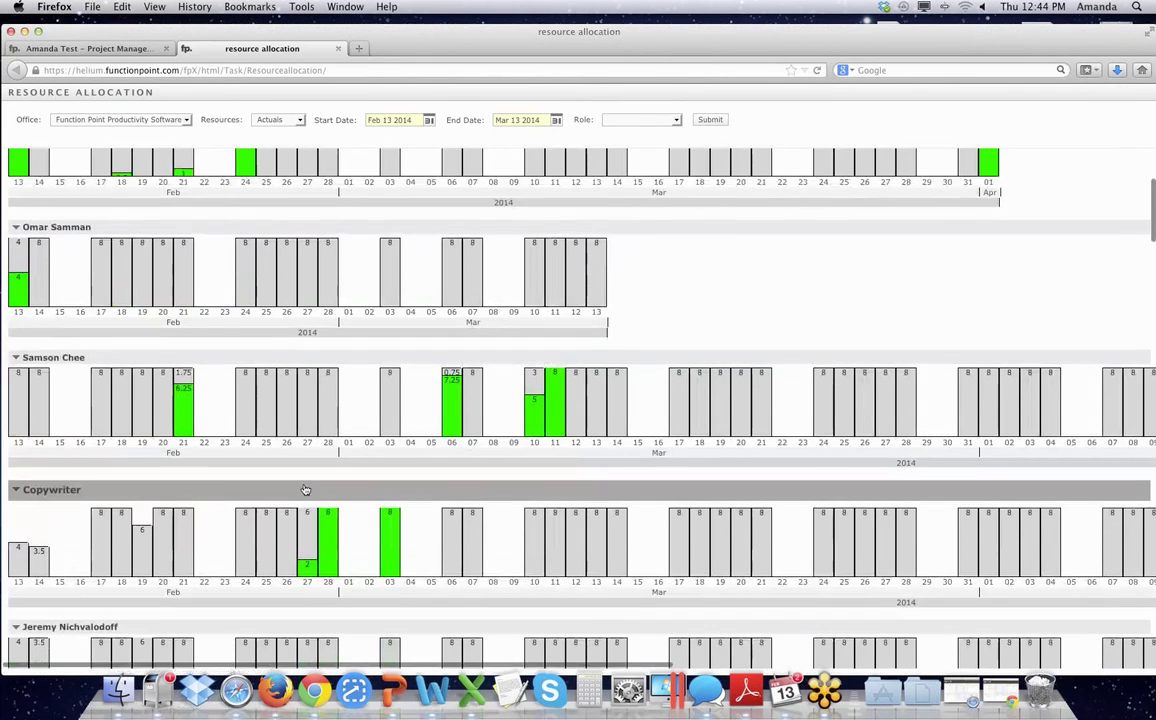
pyautogui.scroll(-15, 305, 489)
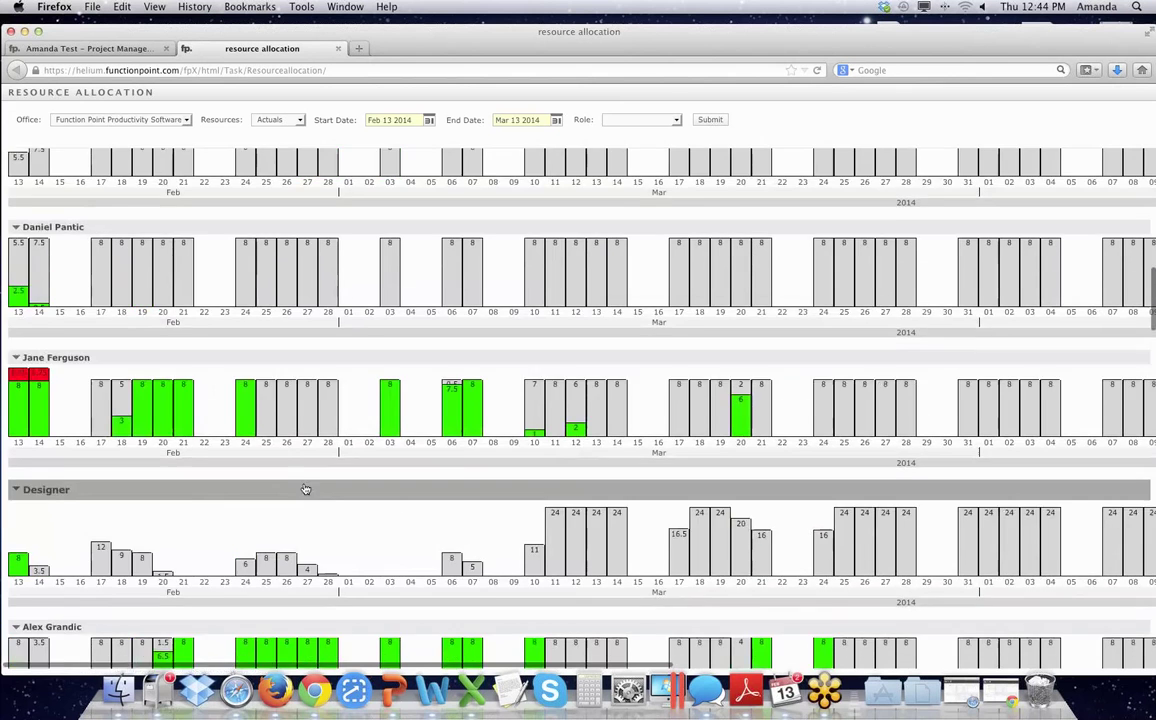
pyautogui.scroll(-15, 305, 489)
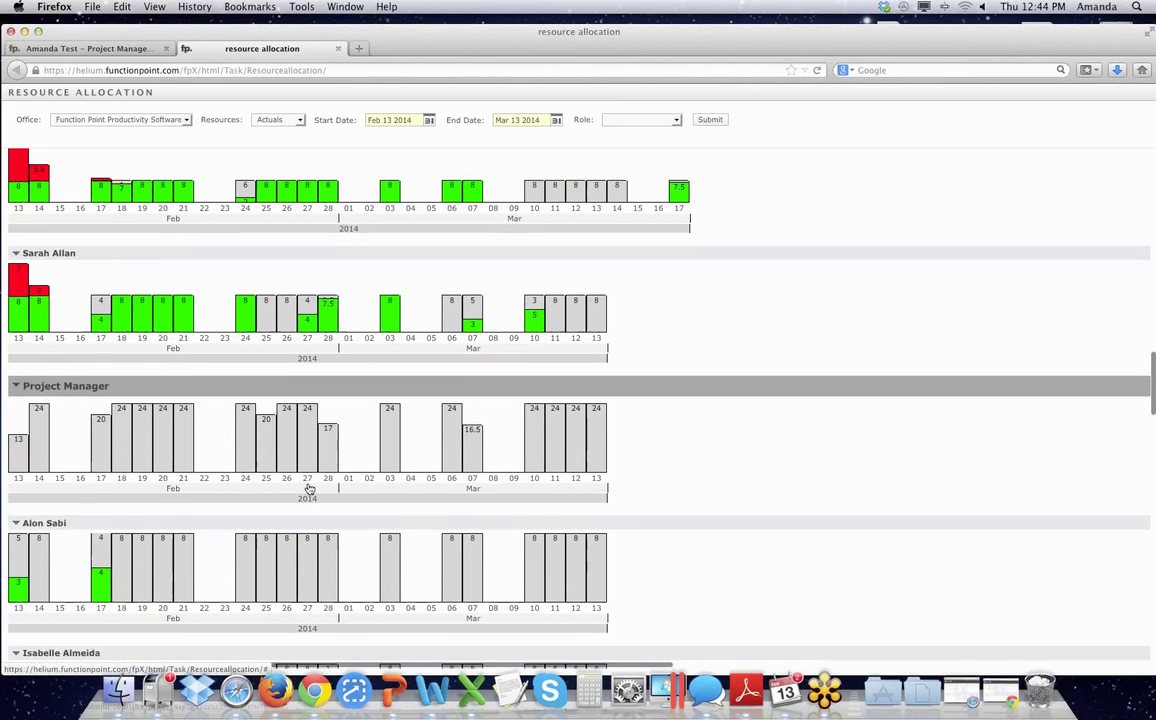
pyautogui.scroll(-5, 310, 488)
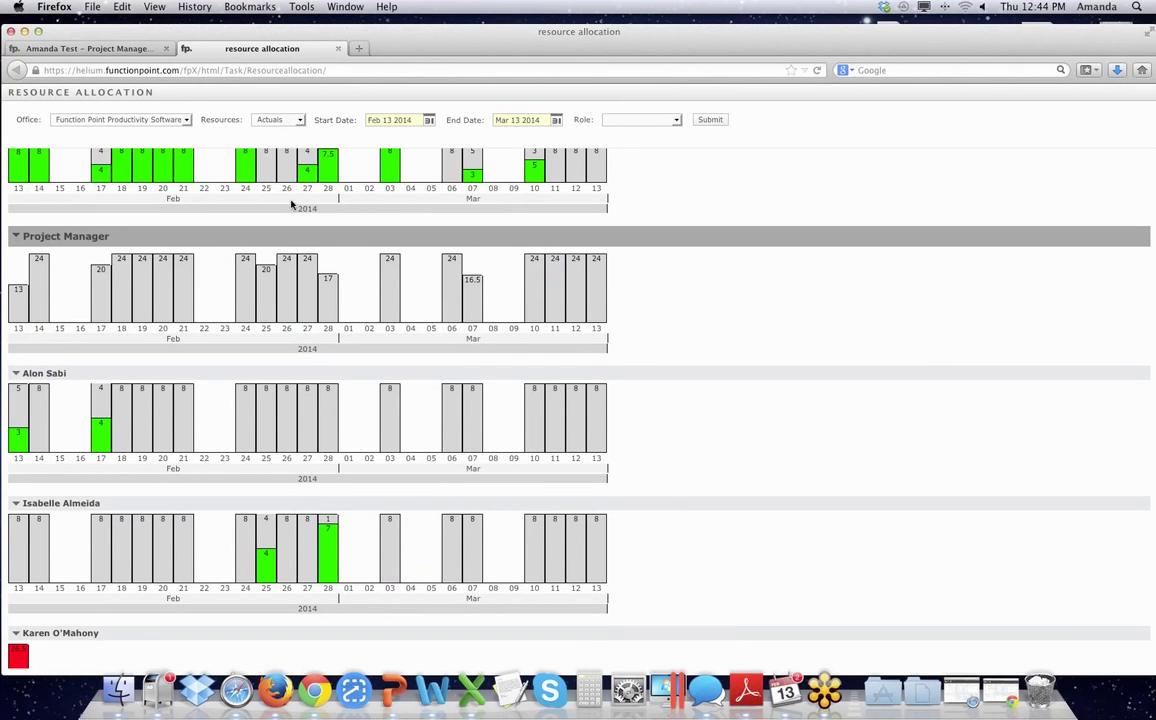
pyautogui.scroll(5, 293, 230)
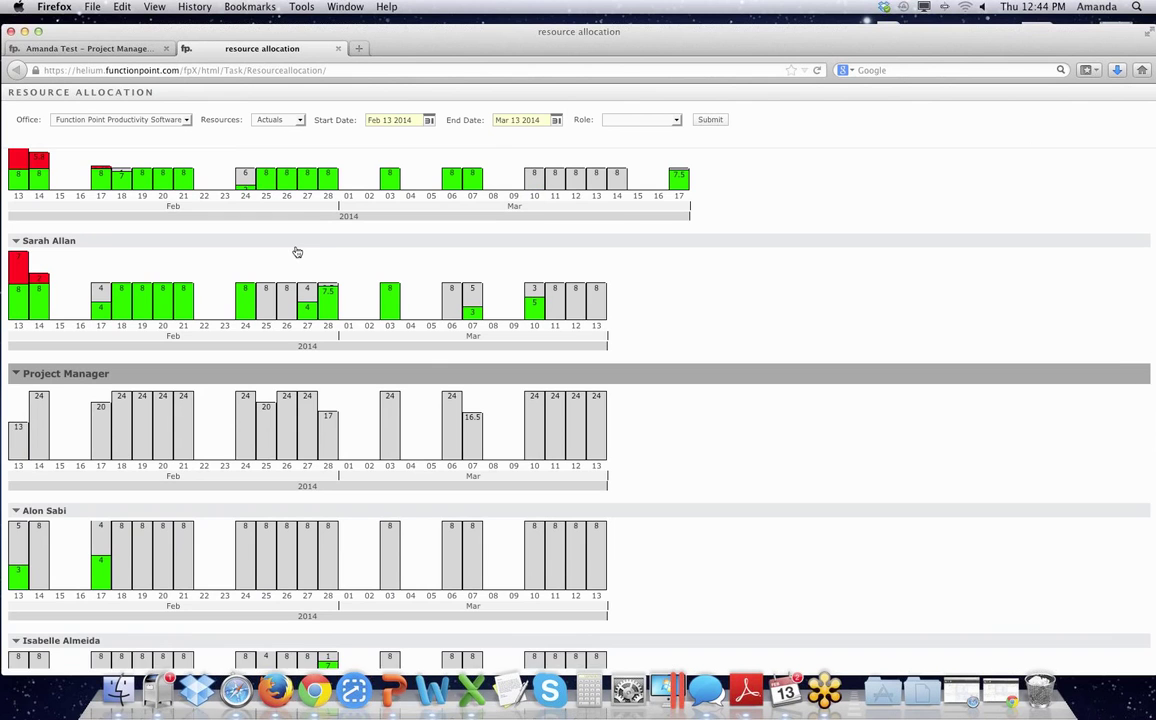
pyautogui.hscroll(2, 297, 251)
pyautogui.hscroll(-2, 297, 251)
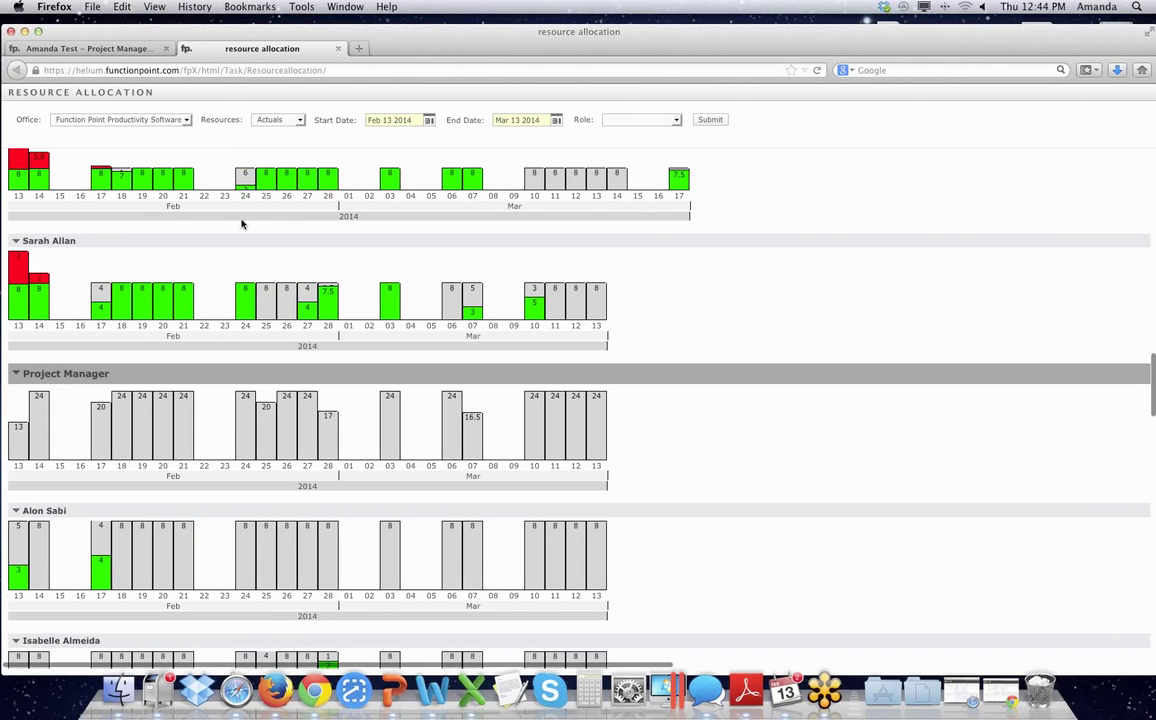
# - Set the resource type of the allocation charts to All and reload them
pyautogui.click(299, 121)
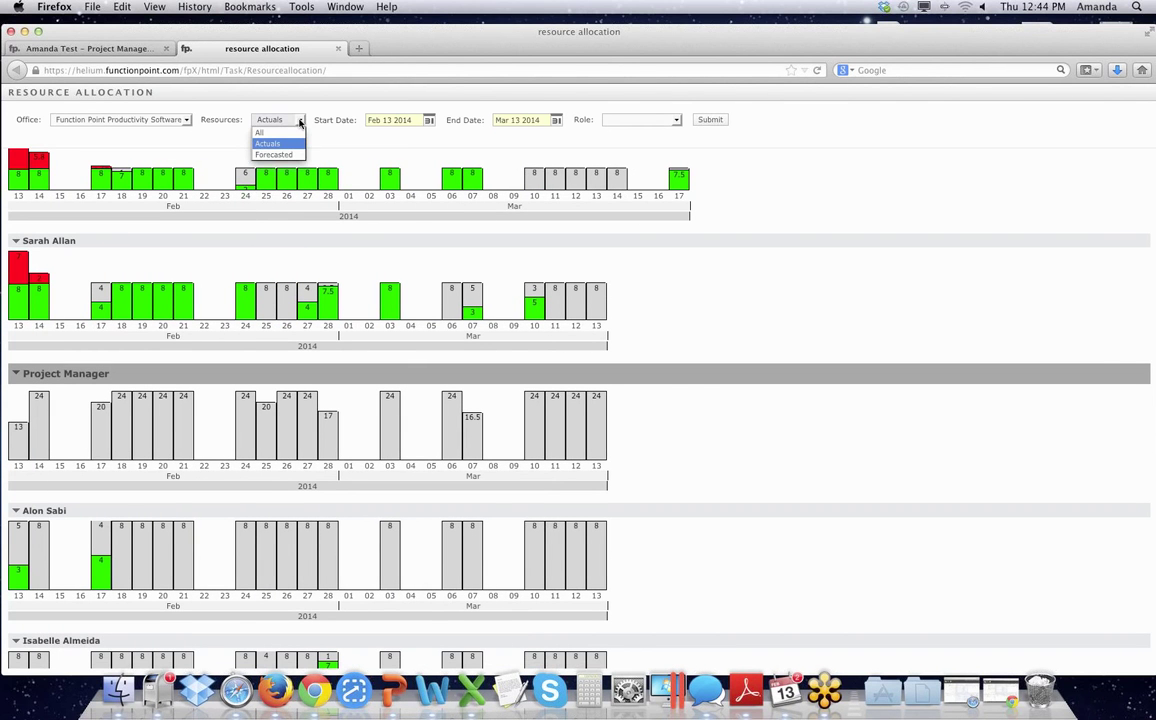
pyautogui.click(284, 136)
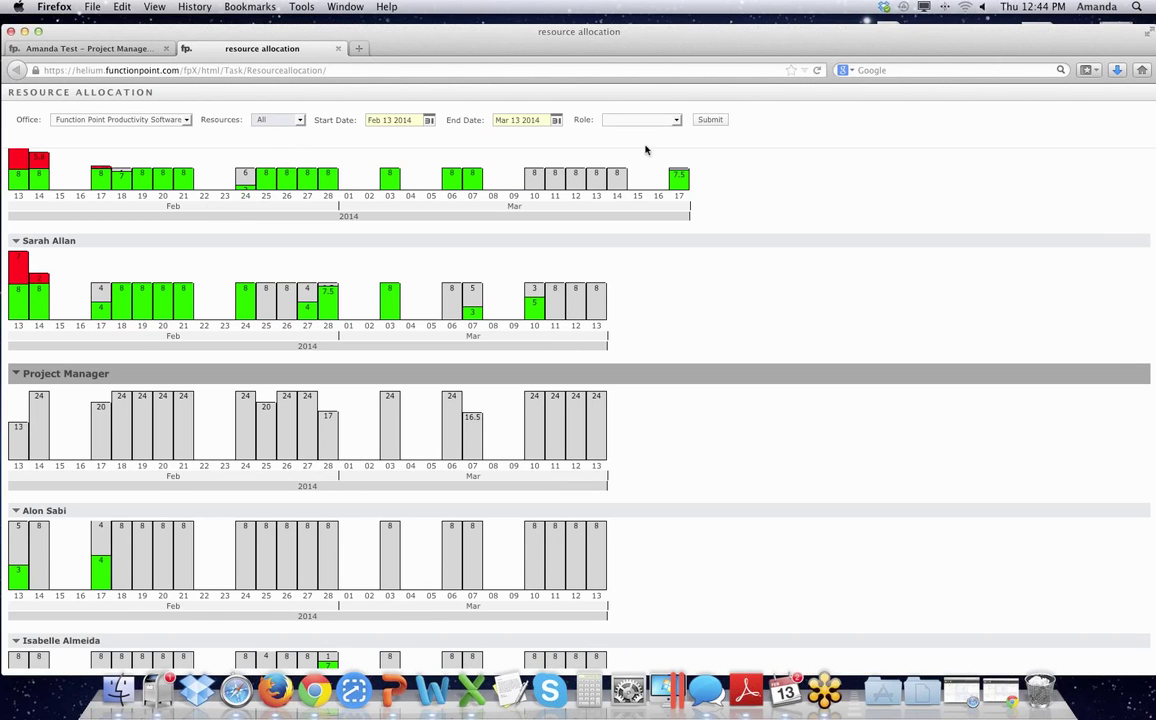
pyautogui.click(709, 121)
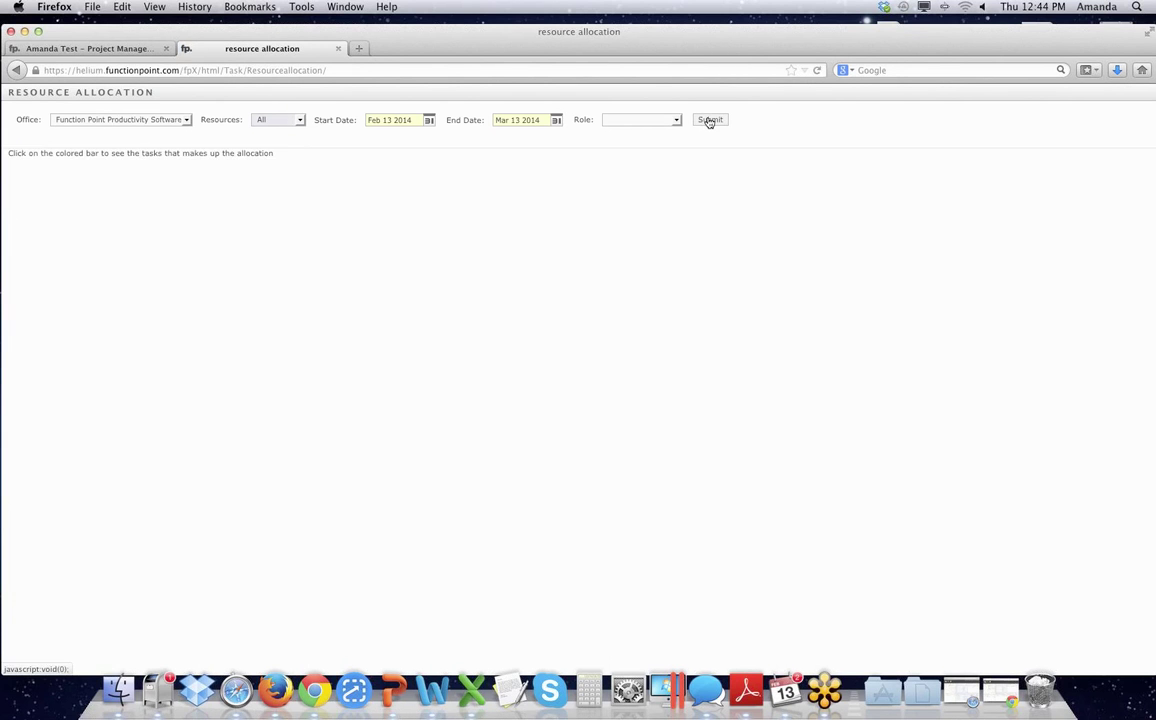
# - Examine the forecasted and actual allocation bars for each role and staff member, especially the designers and project managers
pyautogui.scroll(-8, 67, 415)
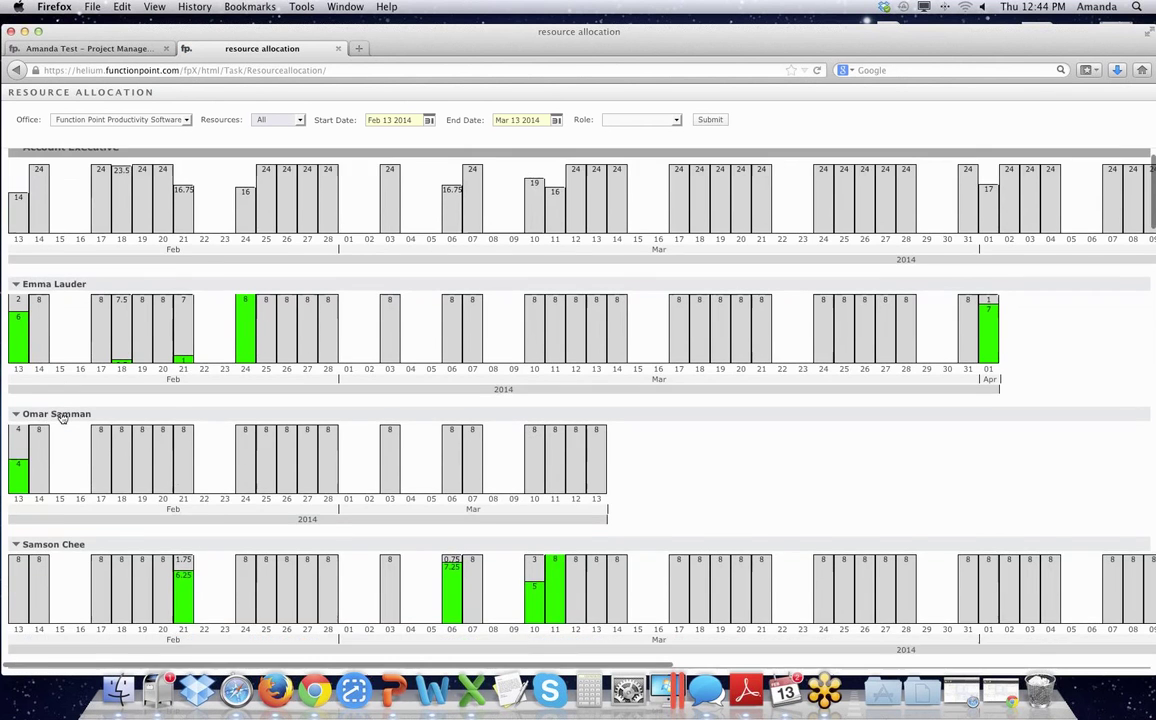
pyautogui.scroll(-10, 67, 415)
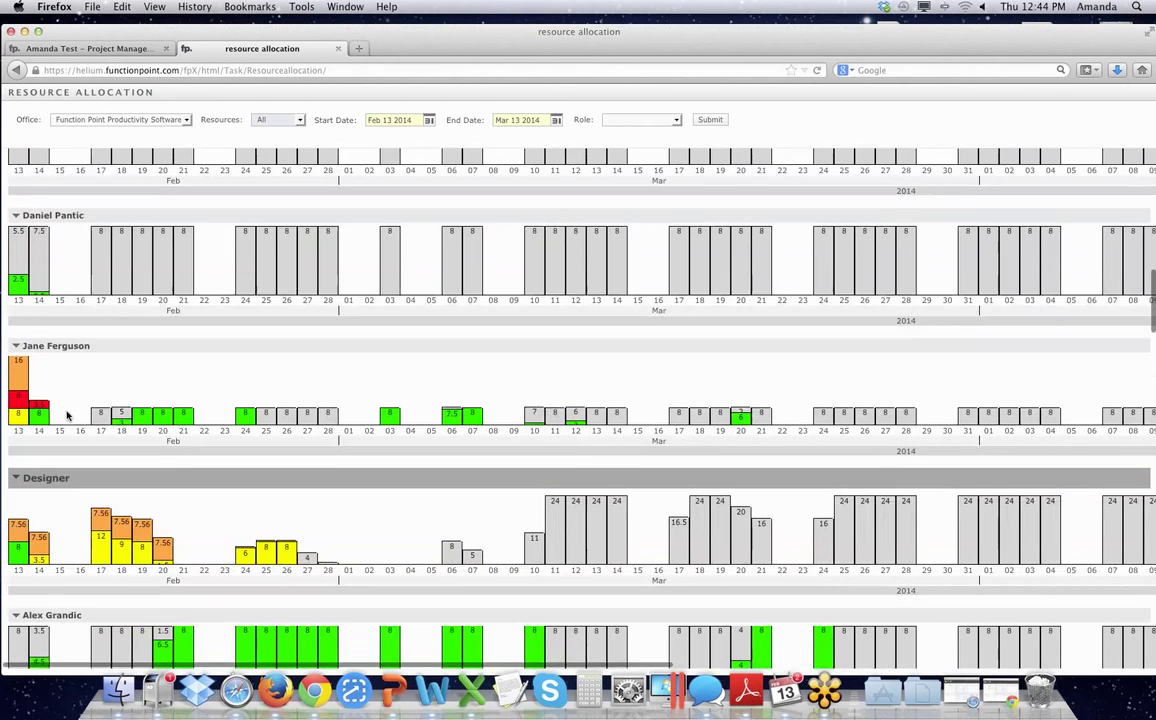
pyautogui.scroll(-6, 108, 433)
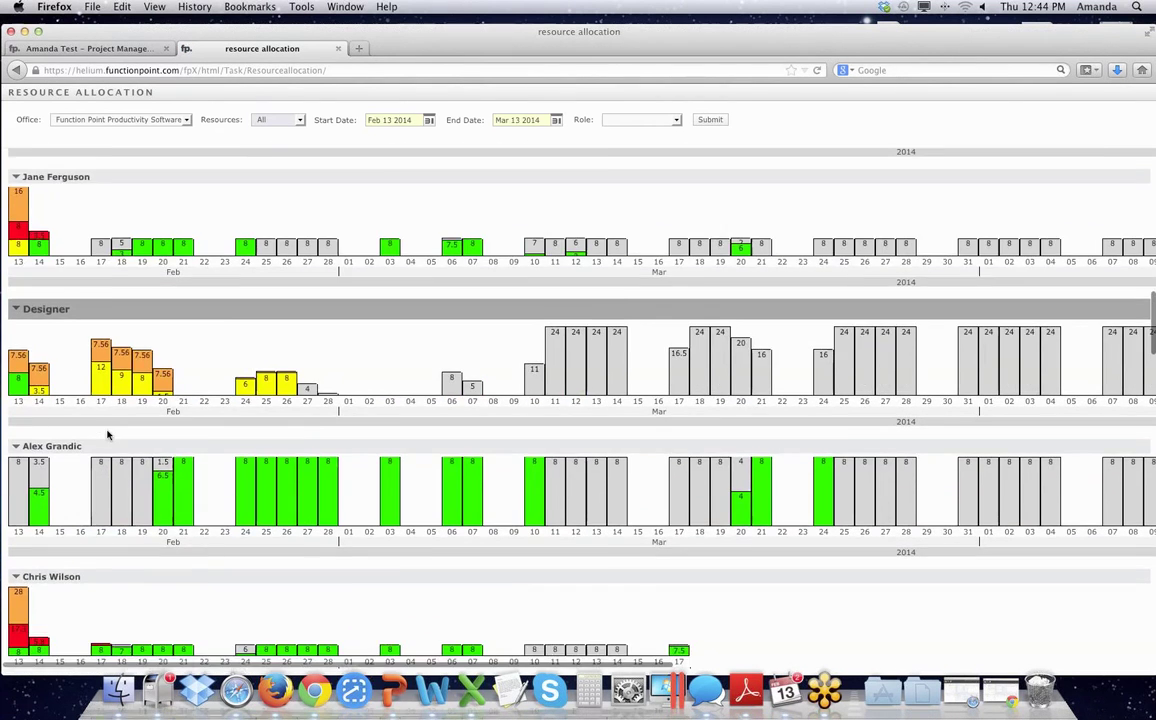
pyautogui.scroll(-5, 108, 433)
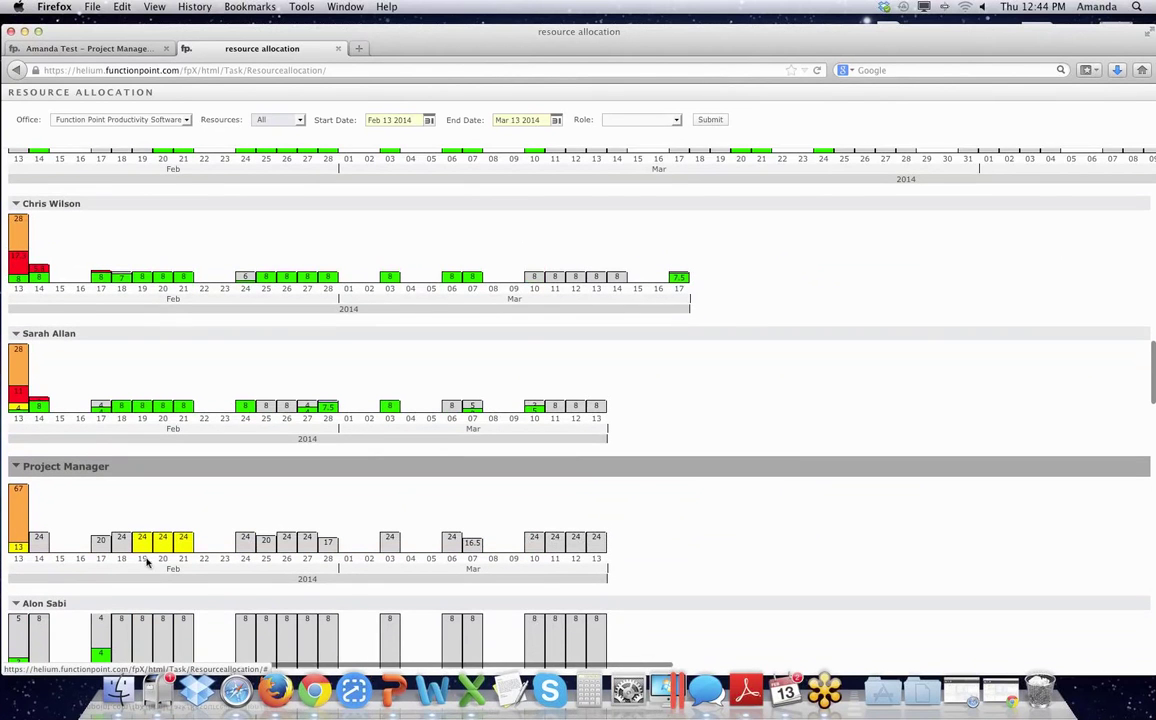
pyautogui.scroll(-3, 142, 545)
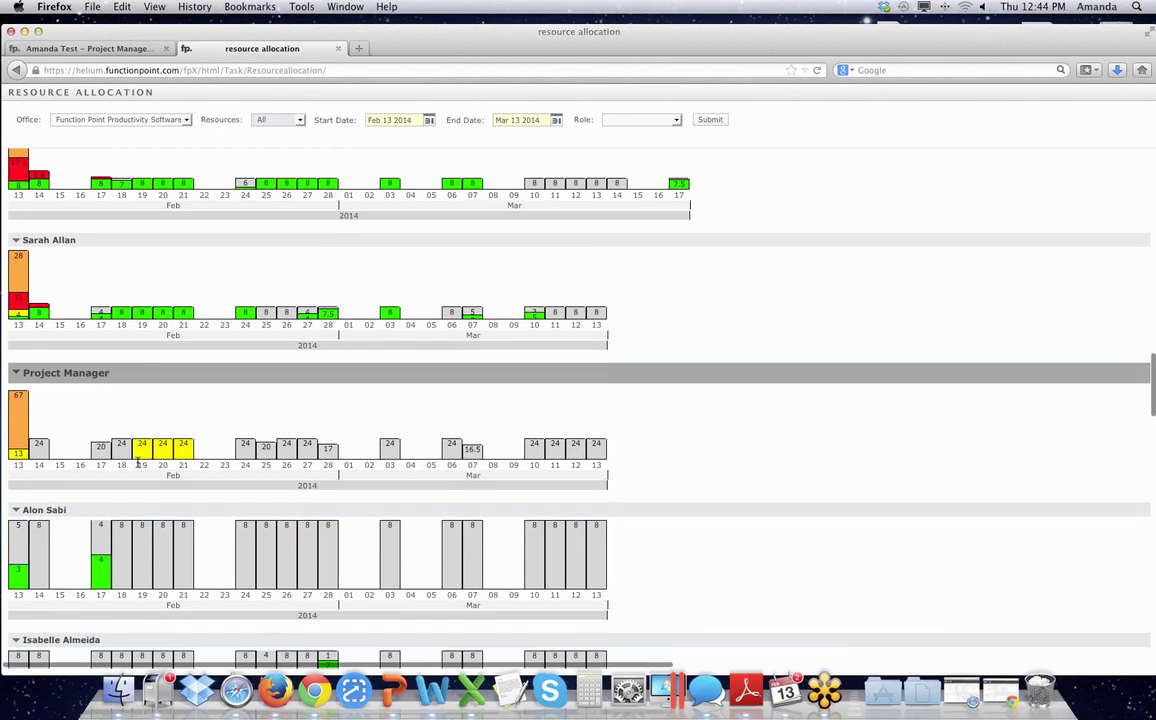
pyautogui.scroll(-10, 138, 462)
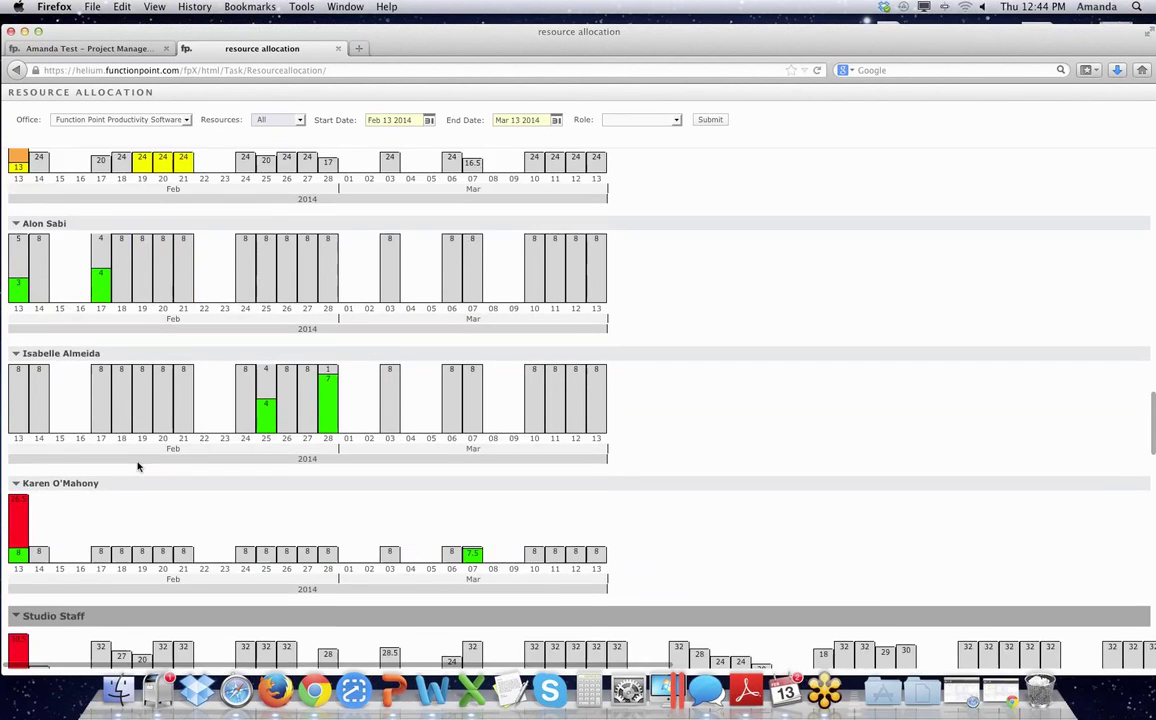
pyautogui.scroll(-3, 138, 466)
pyautogui.scroll(12, 85, 378)
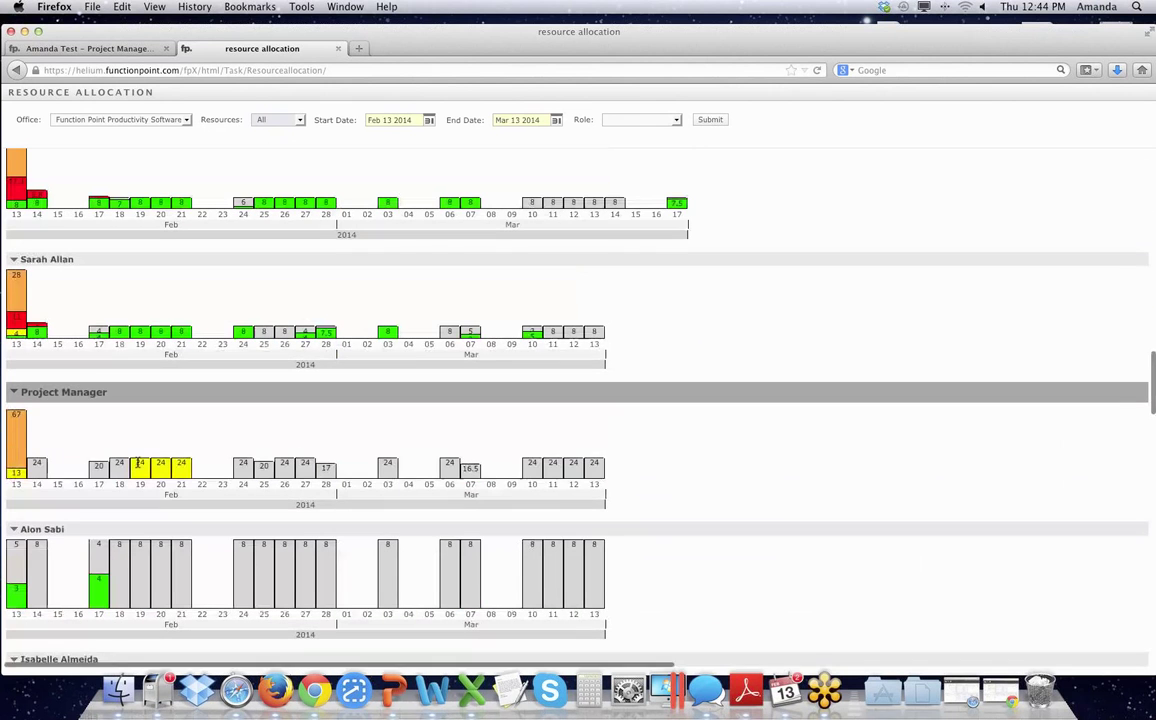
pyautogui.moveTo(17, 298)
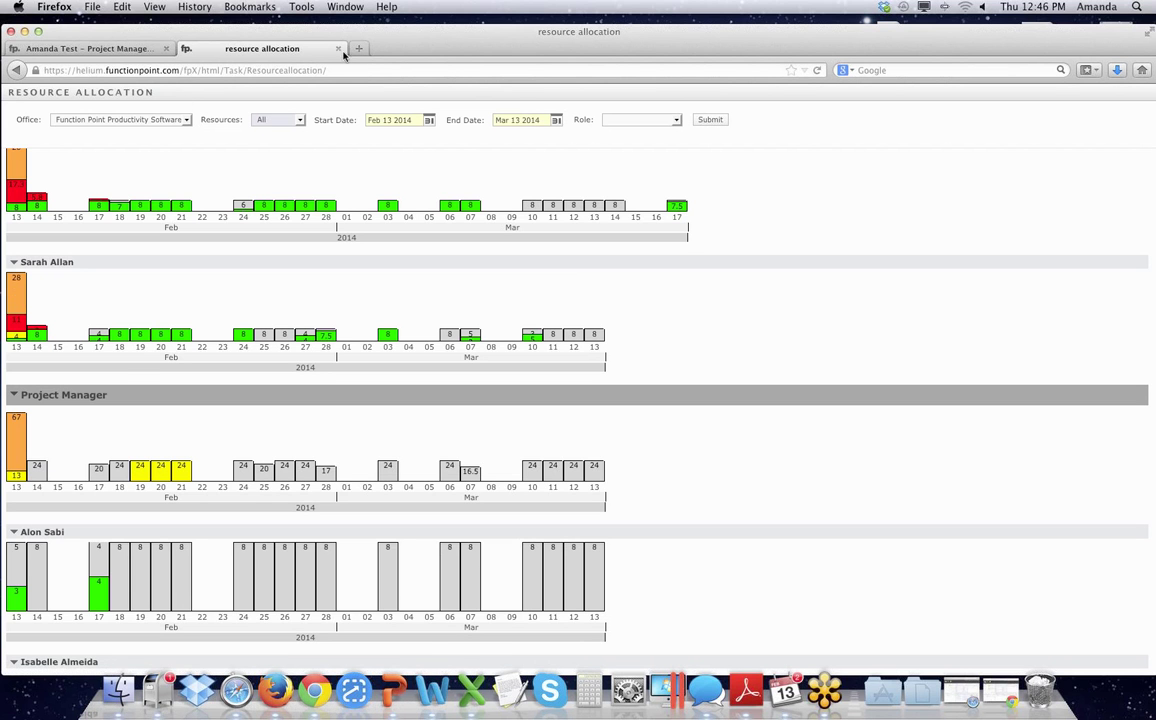
# - Open the management page for alert subscription sets and load the Account Executive alert list
pyautogui.click(125, 48)
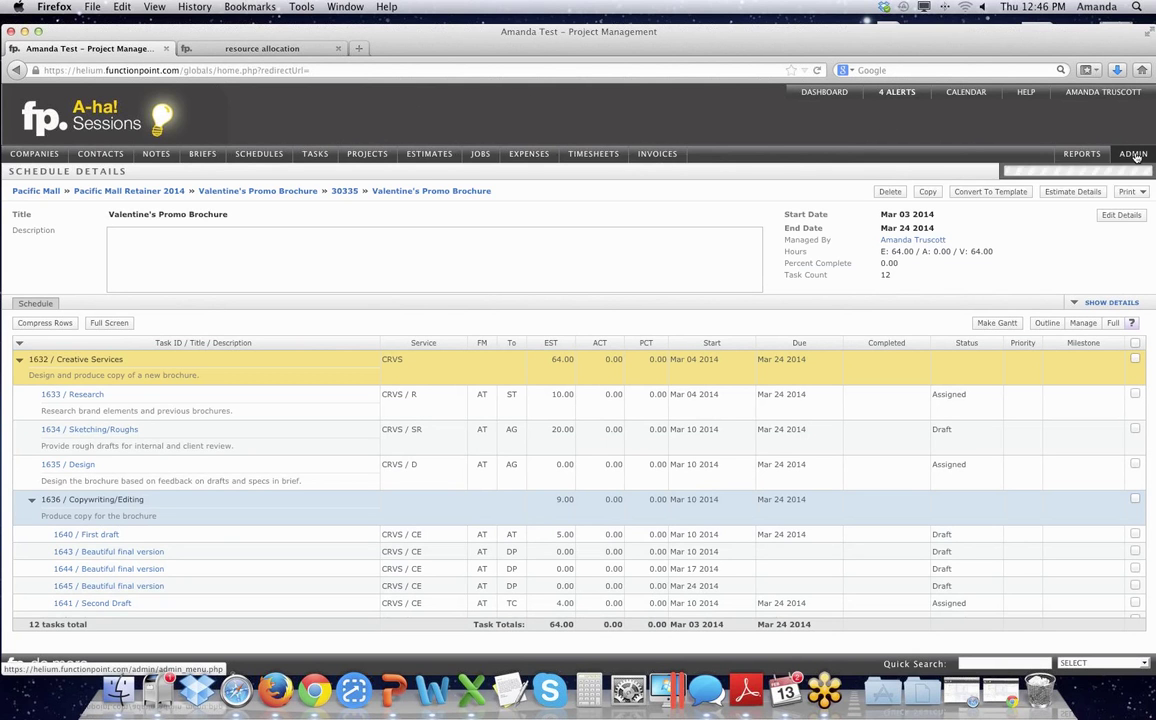
pyautogui.moveTo(1136, 157)
pyautogui.moveTo(1025, 237)
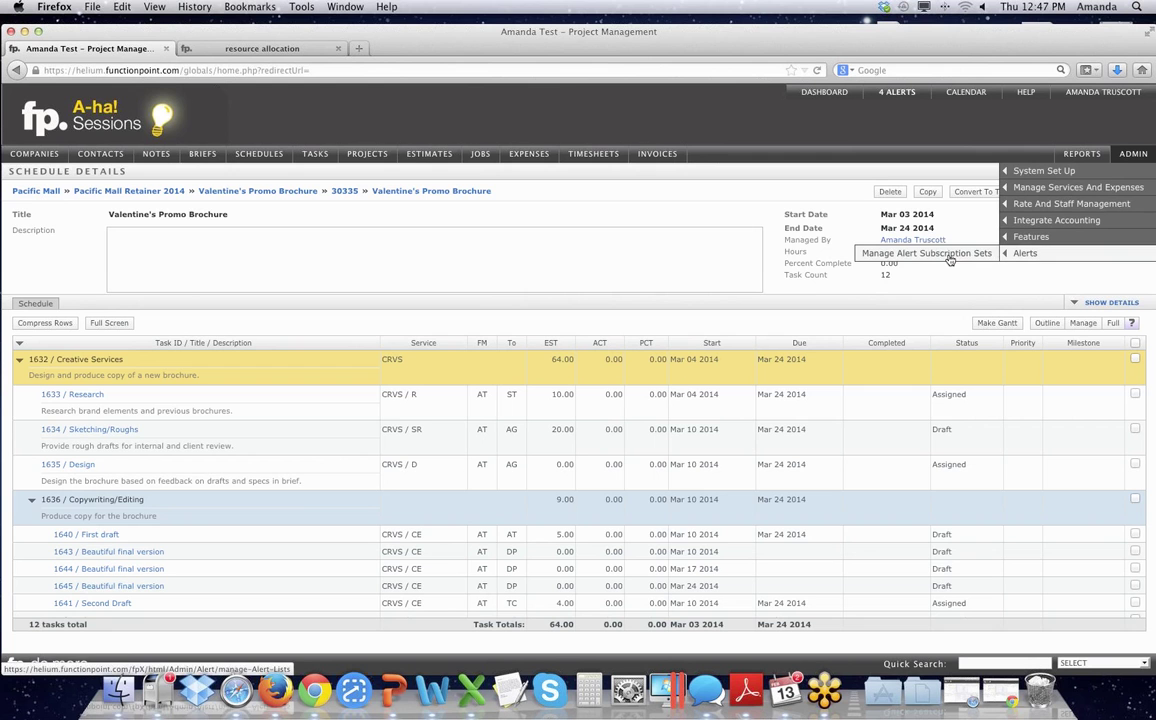
pyautogui.click(950, 258)
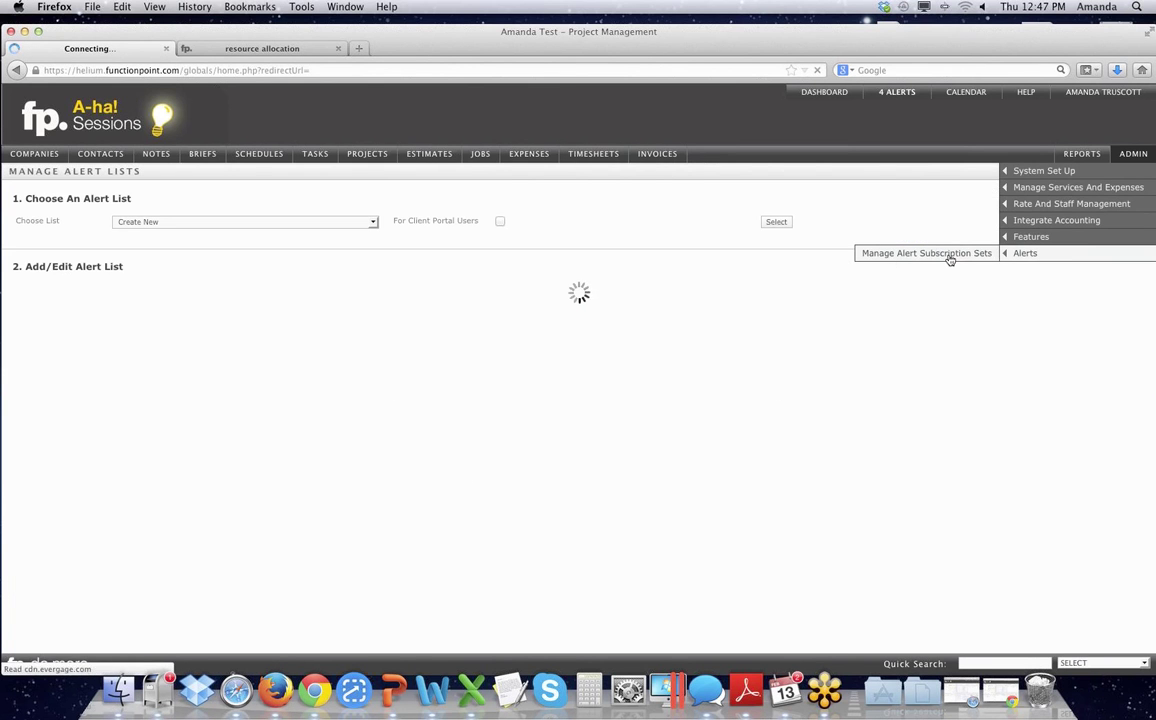
pyautogui.click(372, 224)
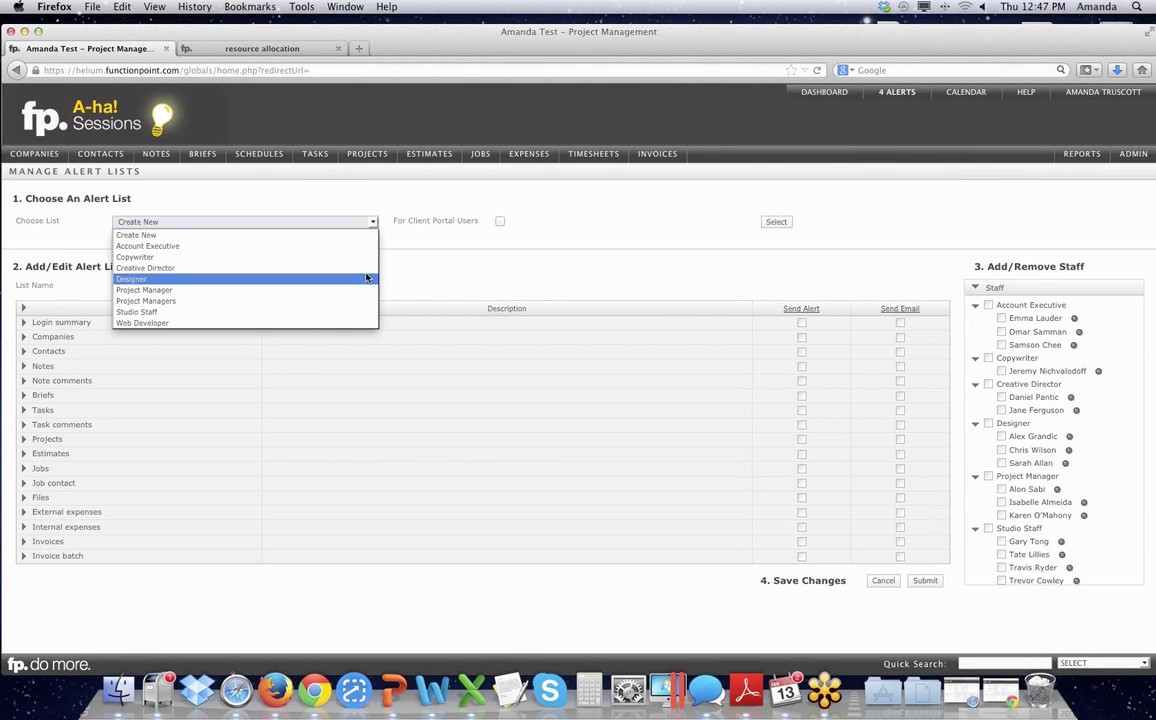
pyautogui.click(360, 246)
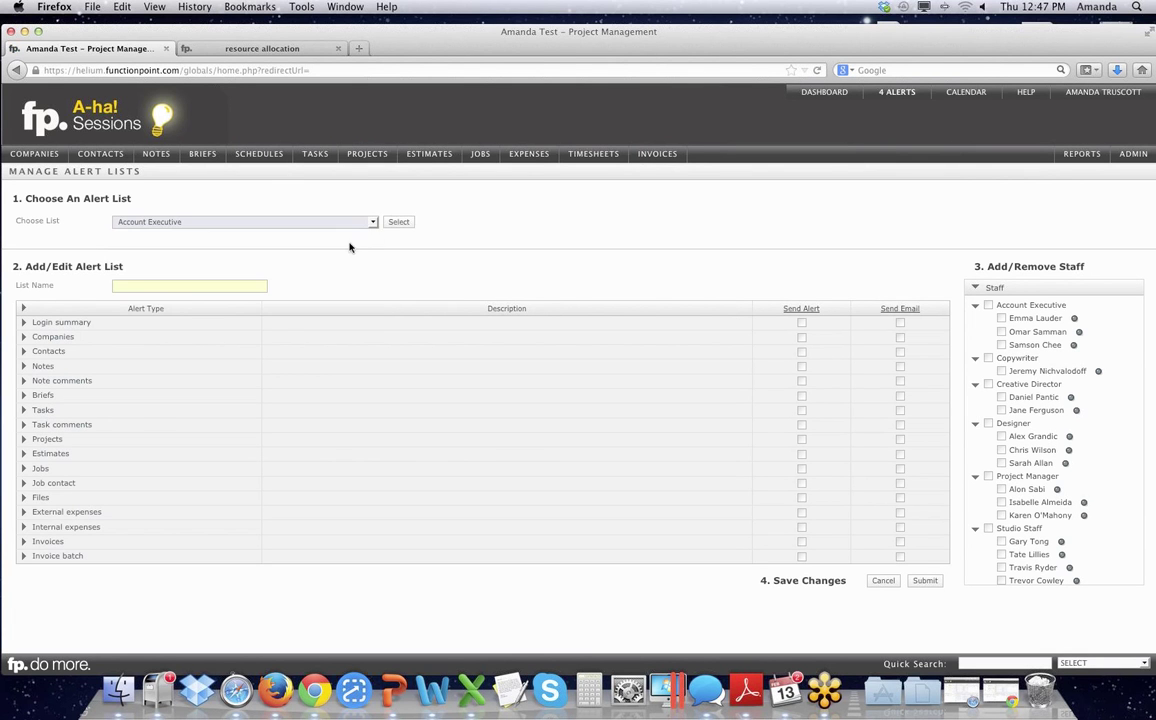
pyautogui.click(397, 223)
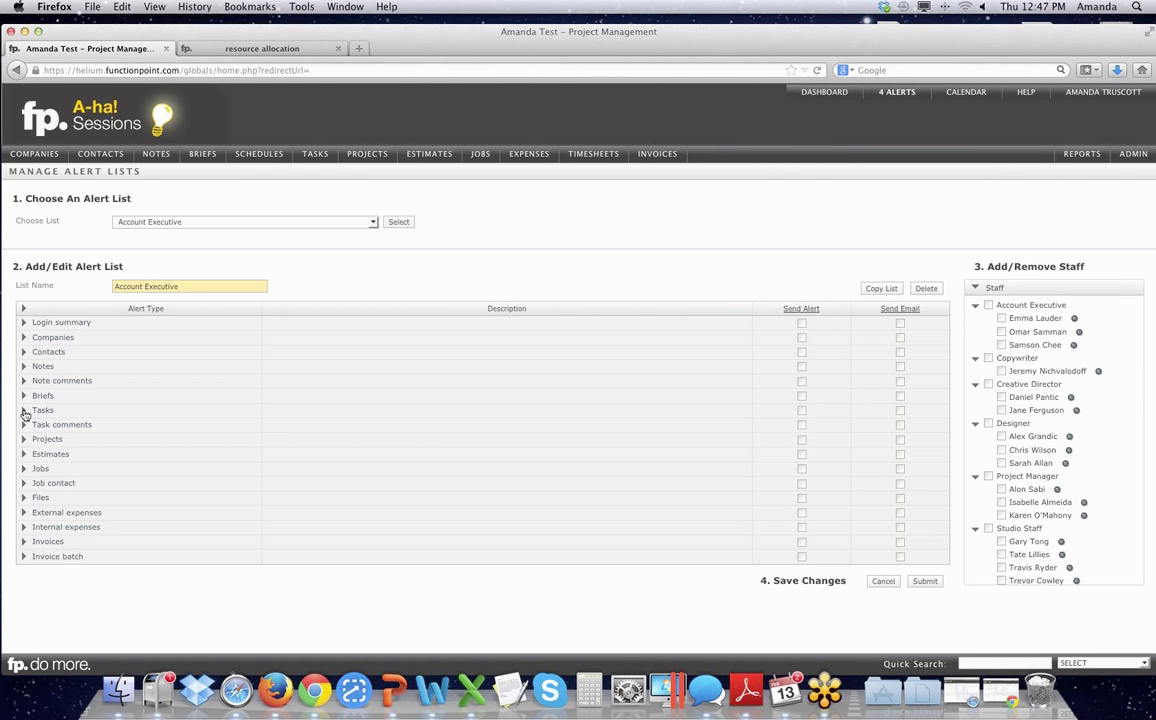
# - Expand the Tasks alert types of the Account Executive list and review them from Assigned Task through Overdue Task
pyautogui.click(23, 410)
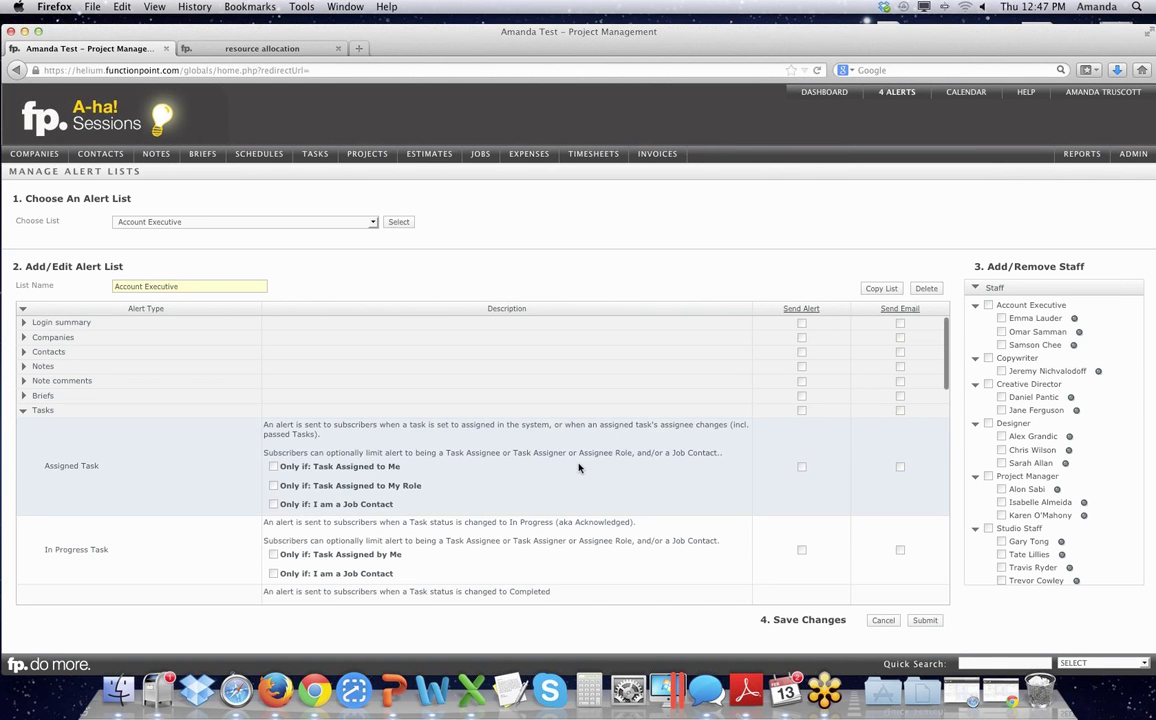
pyautogui.scroll(-5, 578, 467)
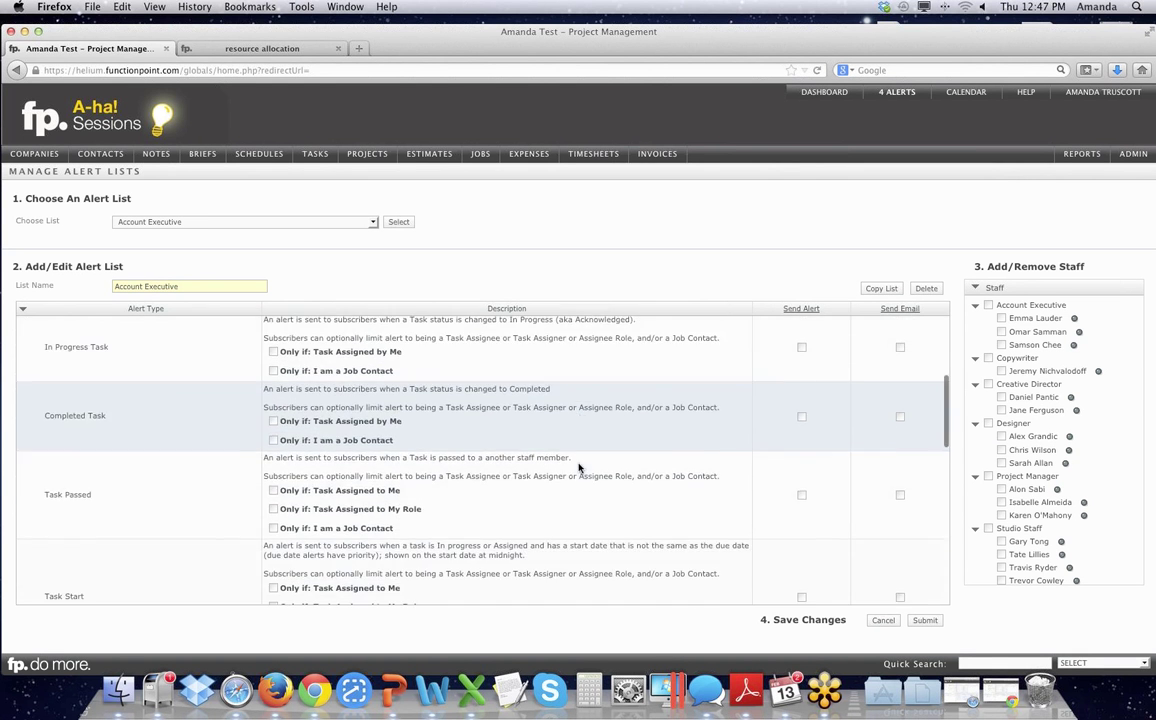
pyautogui.scroll(-5, 578, 467)
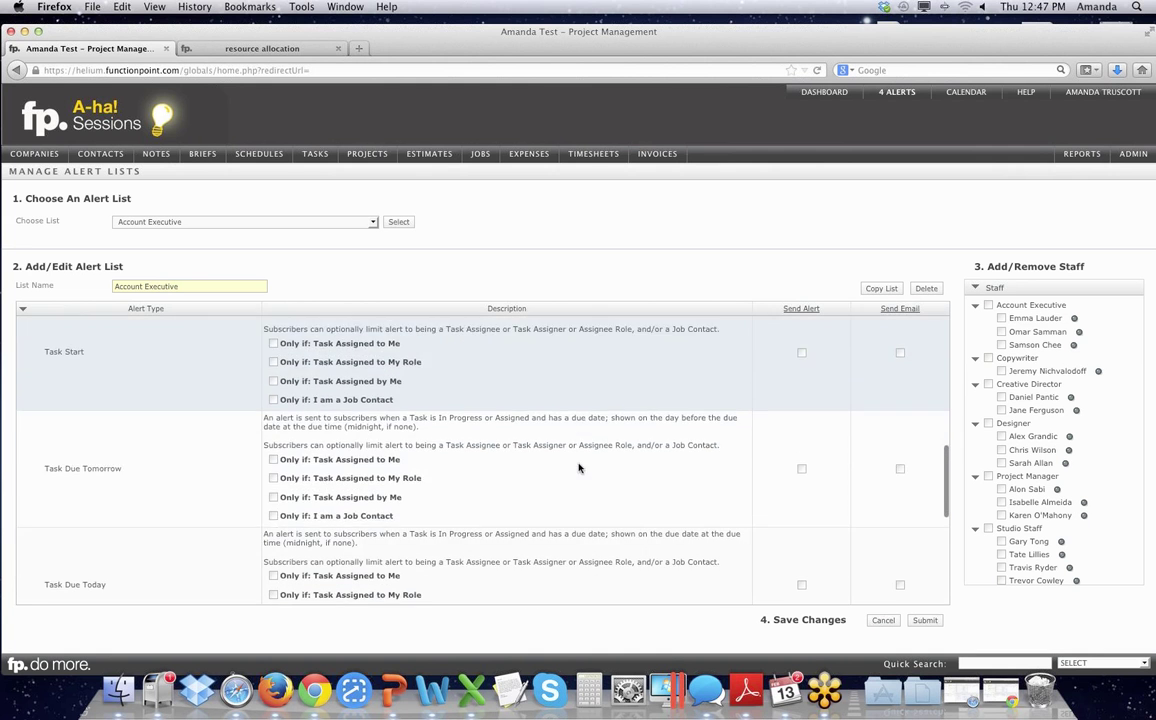
pyautogui.scroll(-2, 589, 467)
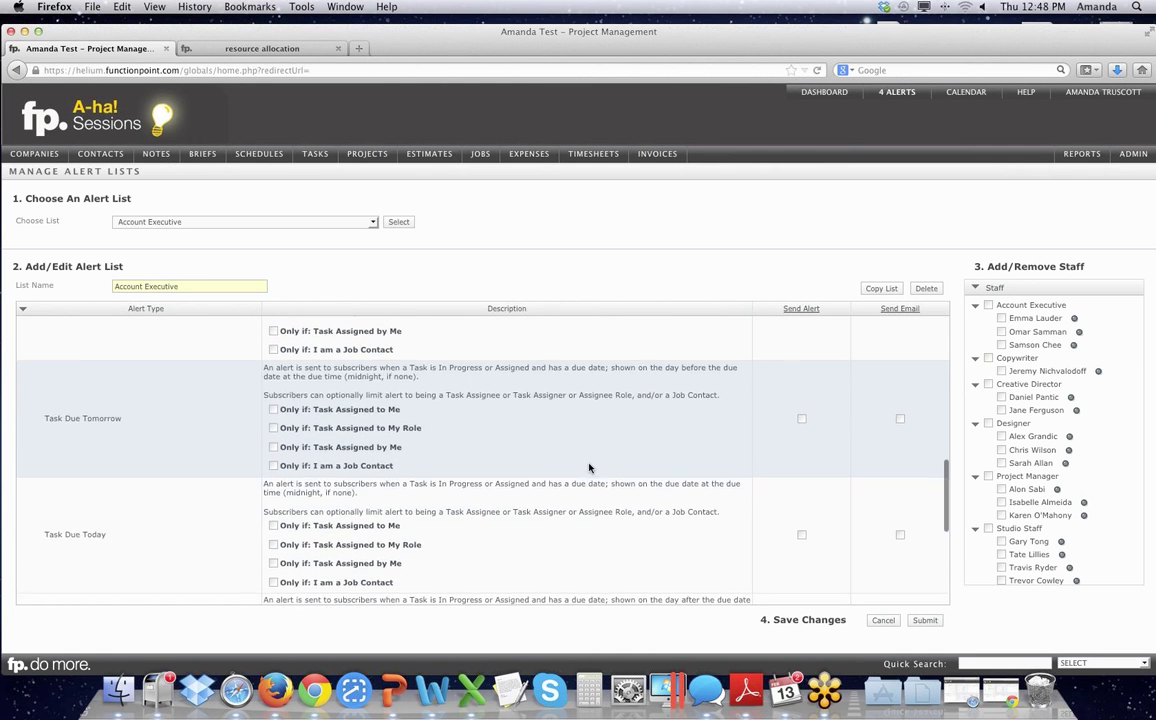
pyautogui.scroll(-5, 589, 467)
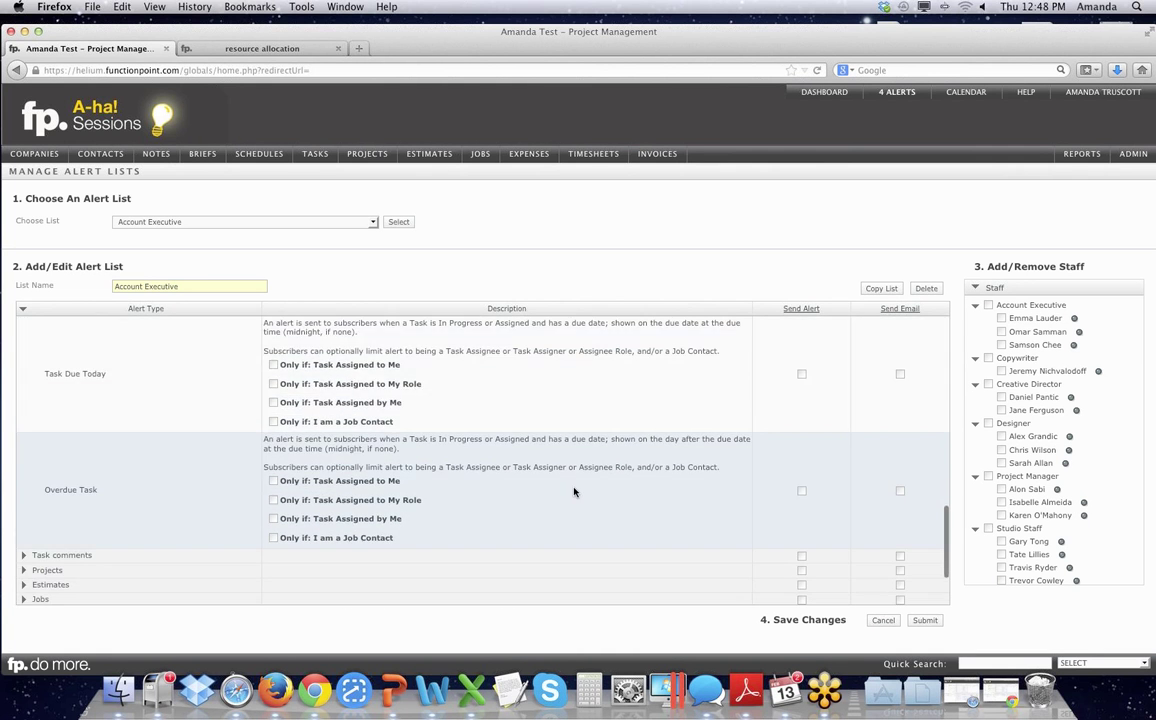
# - Enable both the alert and the email notification for Task Due Tomorrow
pyautogui.scroll(5, 645, 460)
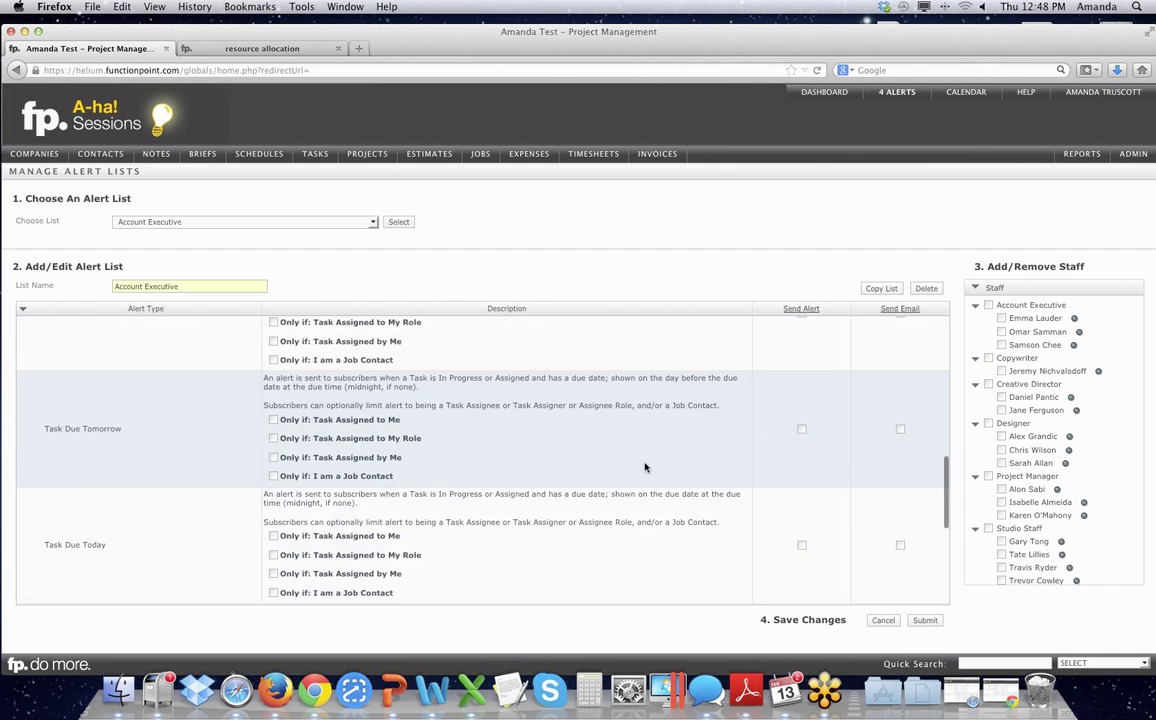
pyautogui.click(900, 430)
pyautogui.click(801, 429)
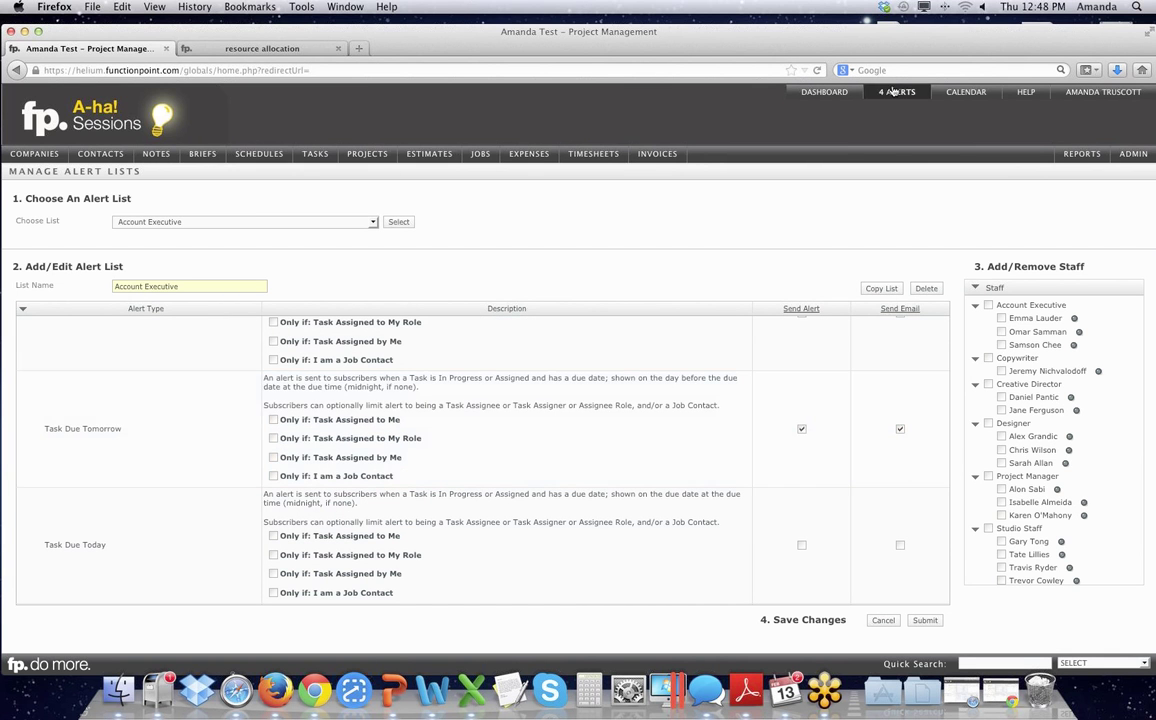
pyautogui.scroll(2, 568, 451)
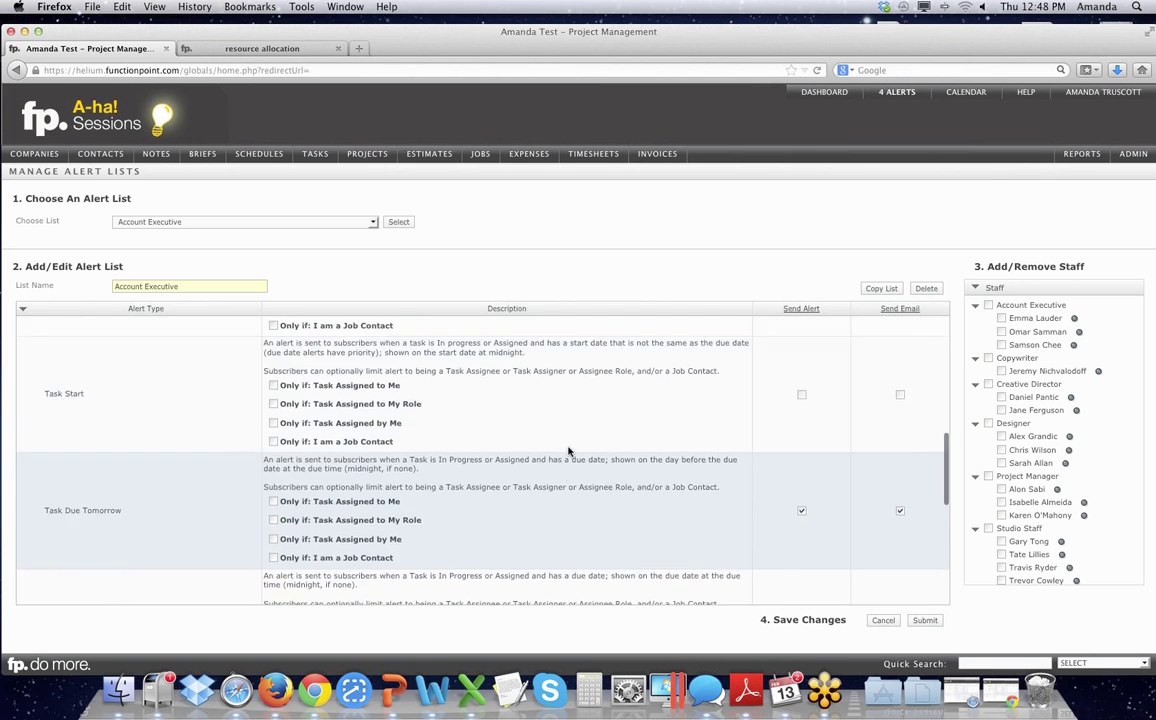
# - Clear the alert and email notifications for Task Due Tomorrow, and look over the neighbouring task alert types
pyautogui.scroll(-2, 568, 451)
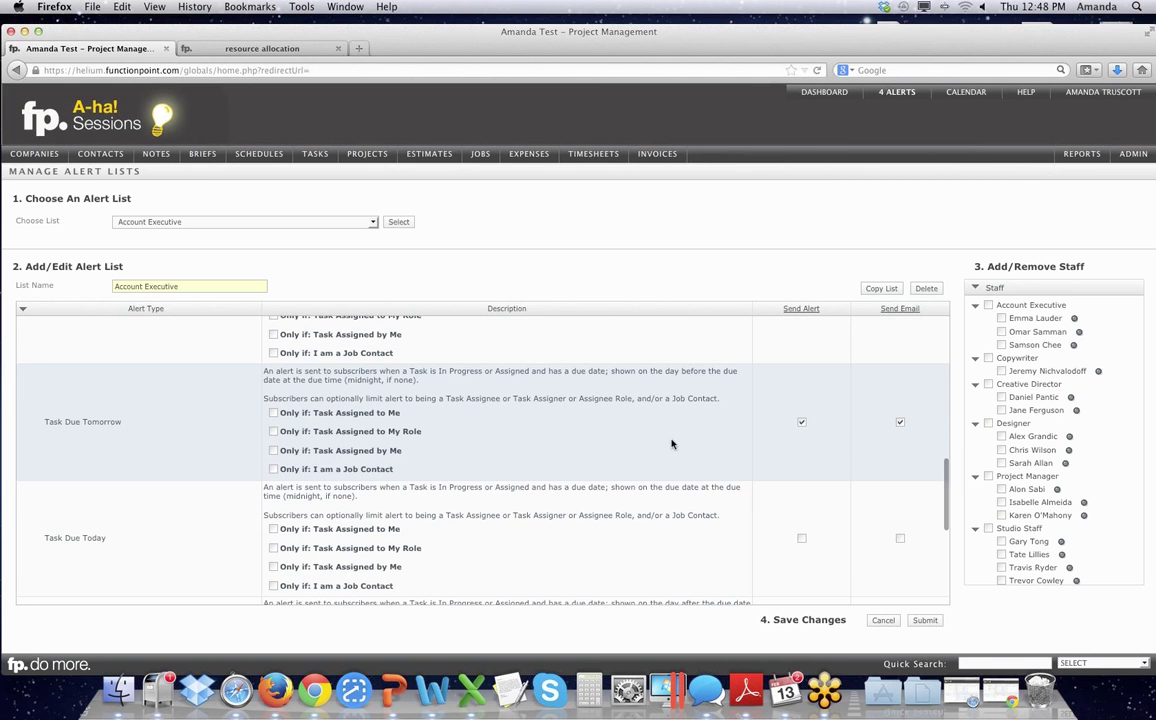
pyautogui.click(802, 424)
pyautogui.click(900, 424)
pyautogui.scroll(3, 870, 451)
pyautogui.scroll(-2, 870, 451)
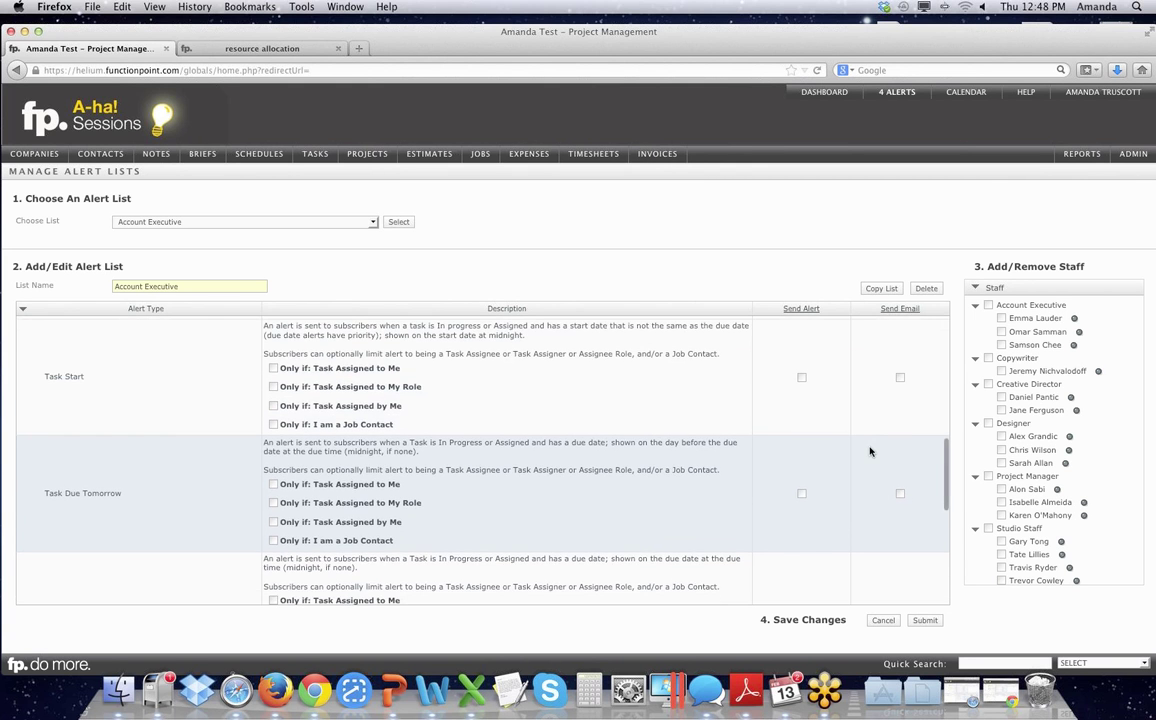
pyautogui.scroll(-5, 870, 451)
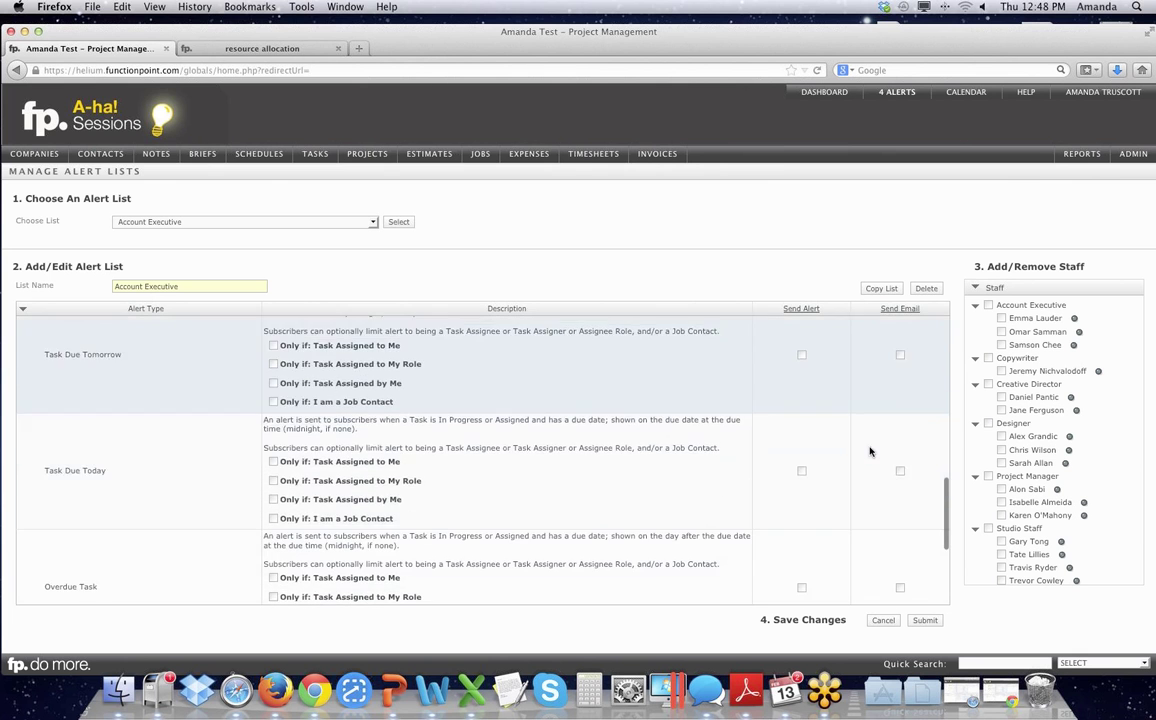
pyautogui.scroll(8, 830, 455)
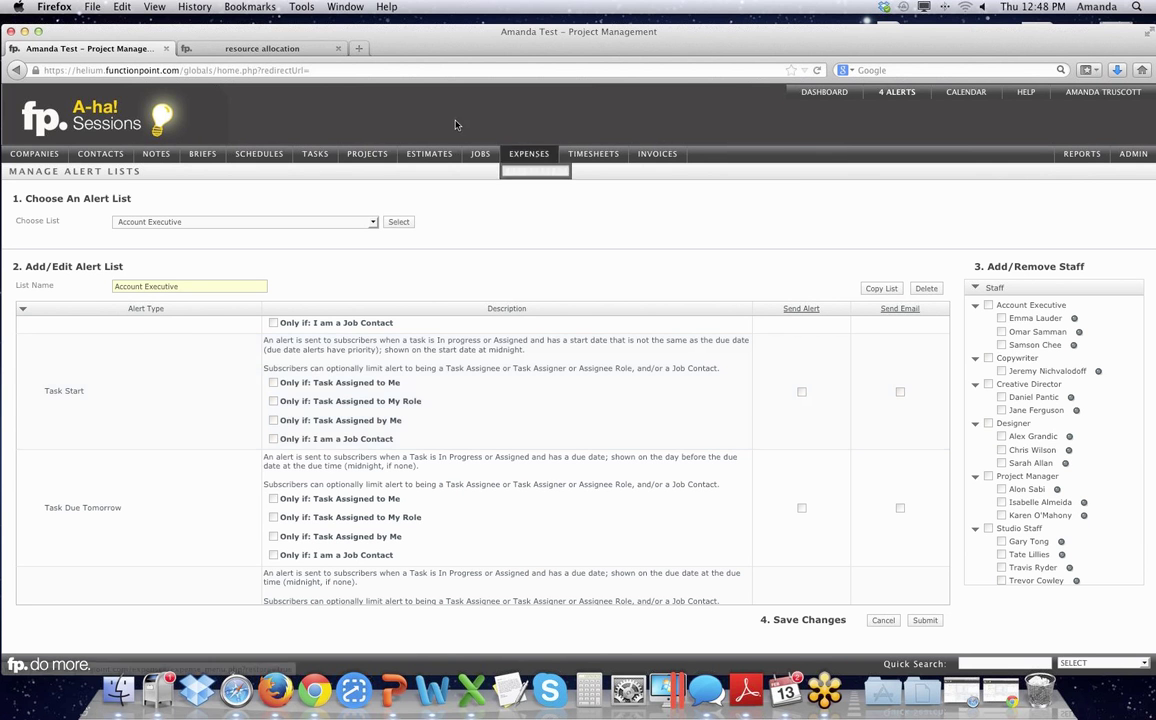
# - Return to the resource allocation charts and examine the stacked Feb 13 bar of the last designer listed
pyautogui.click(255, 49)
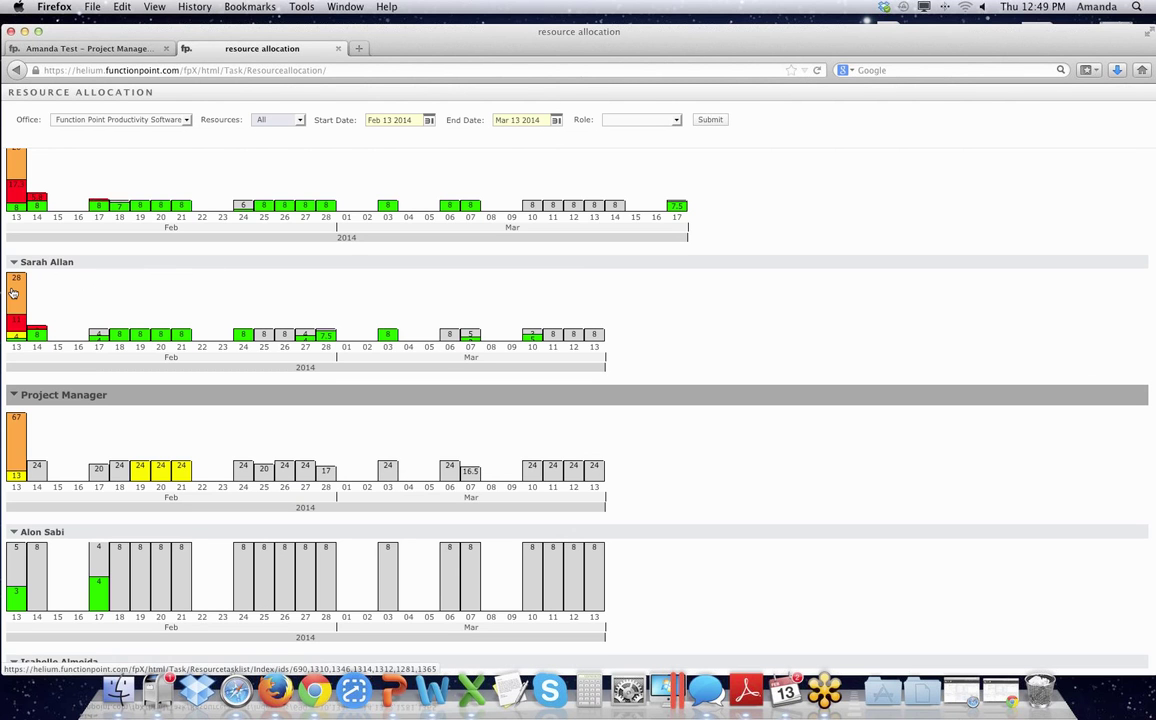
pyautogui.moveTo(14, 292)
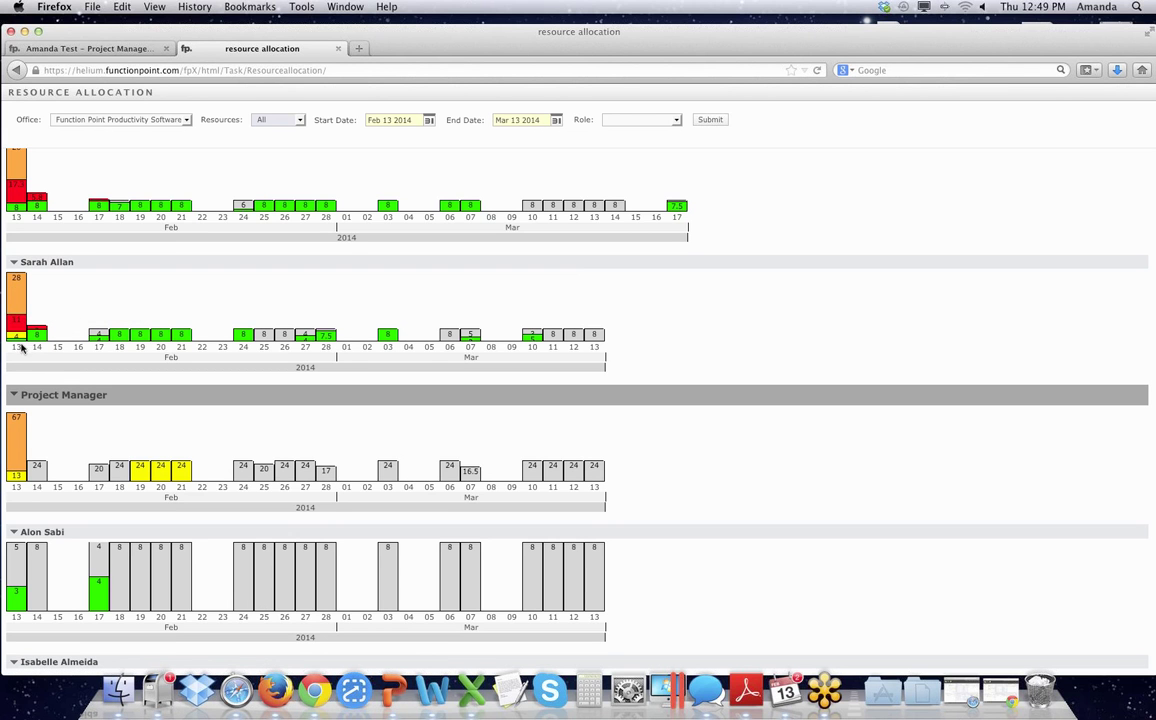
pyautogui.moveTo(18, 344)
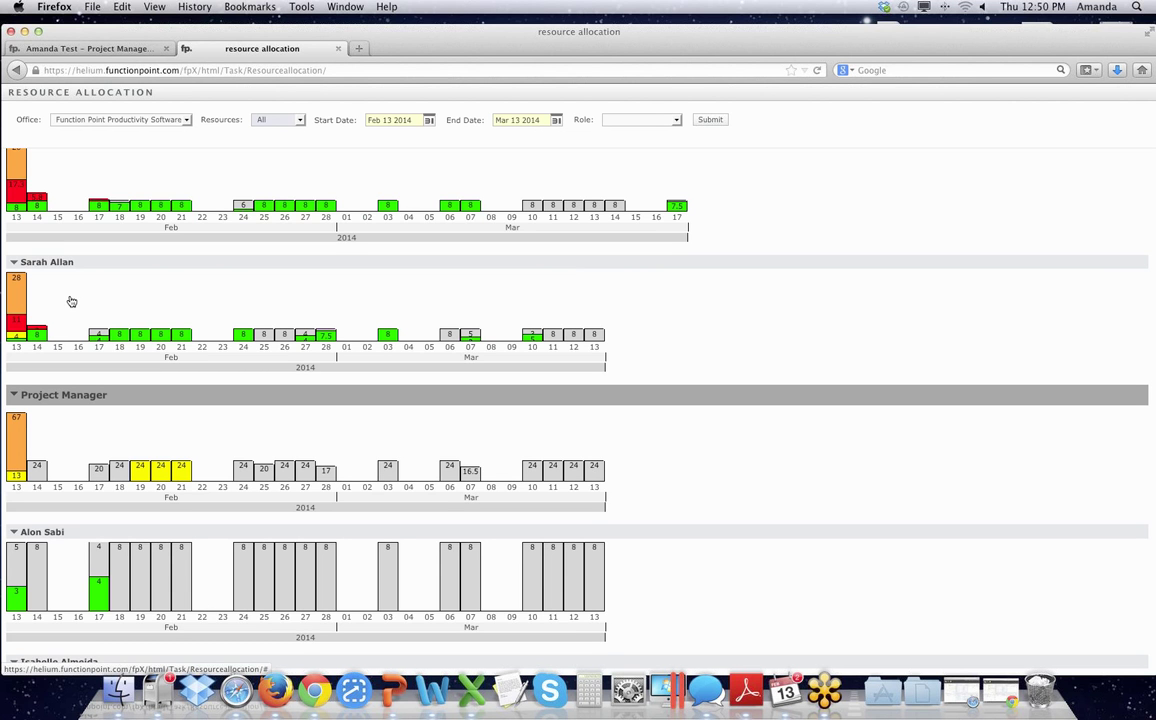
pyautogui.scroll(5, 71, 302)
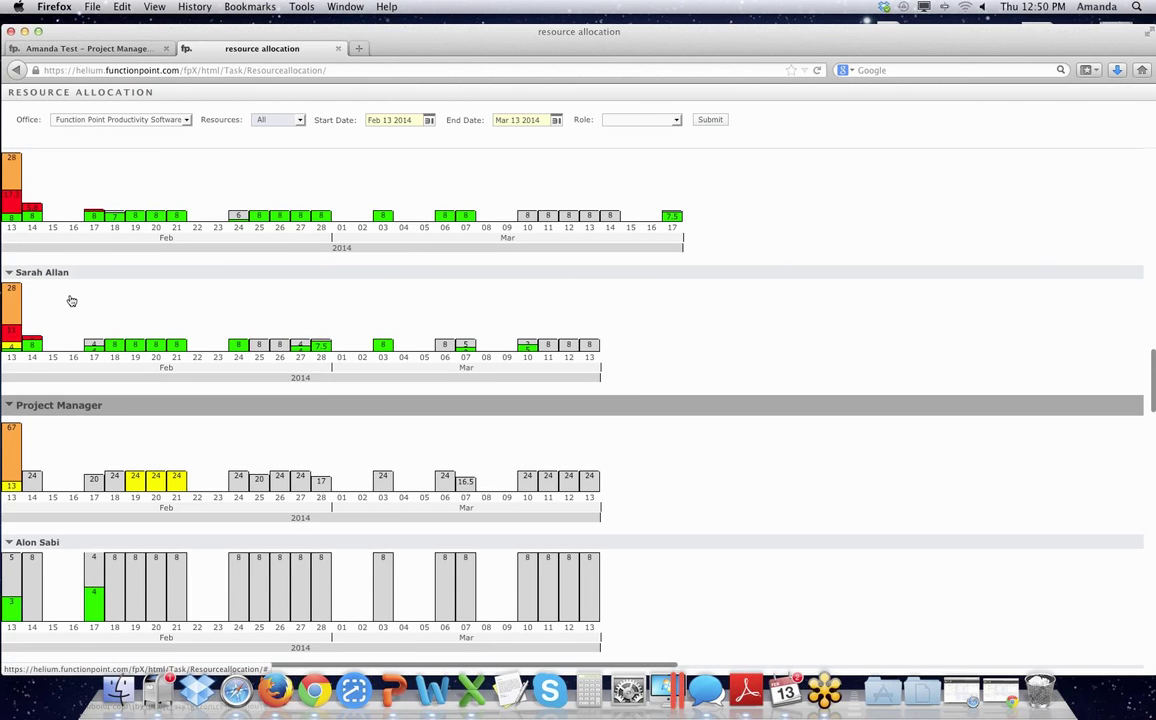
# - Open the What's New help page listing the newest documents, videos and webinar sessions
pyautogui.click(120, 49)
pyautogui.moveTo(1030, 97)
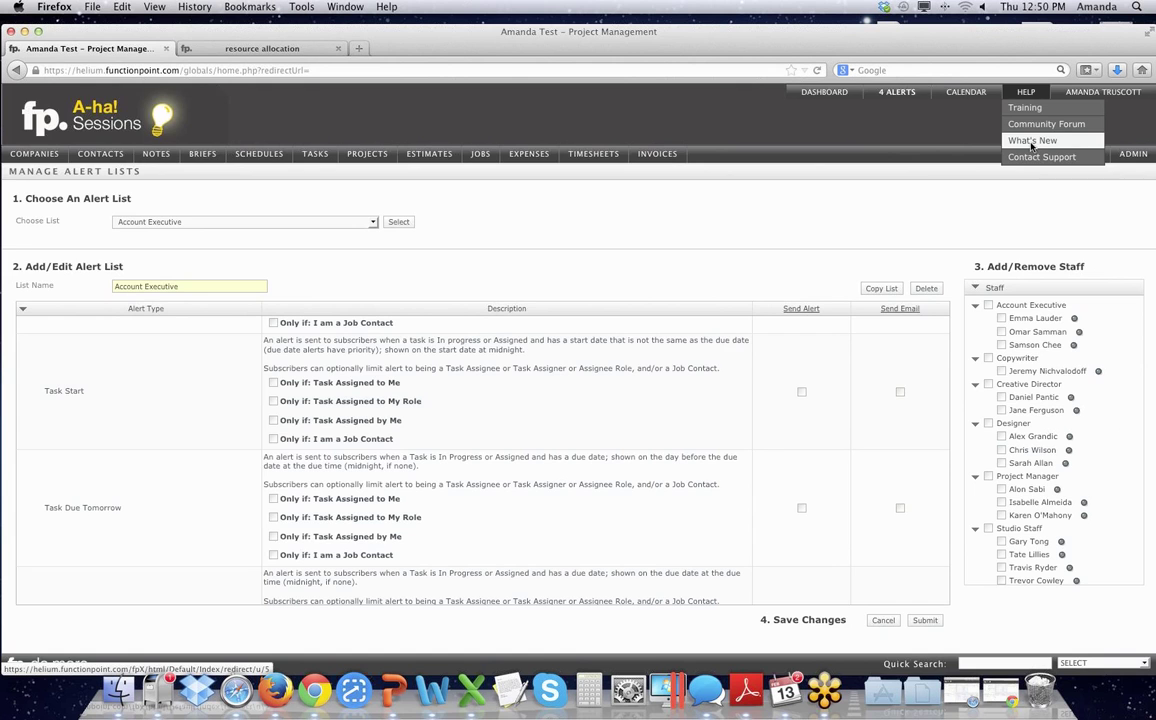
pyautogui.click(1032, 142)
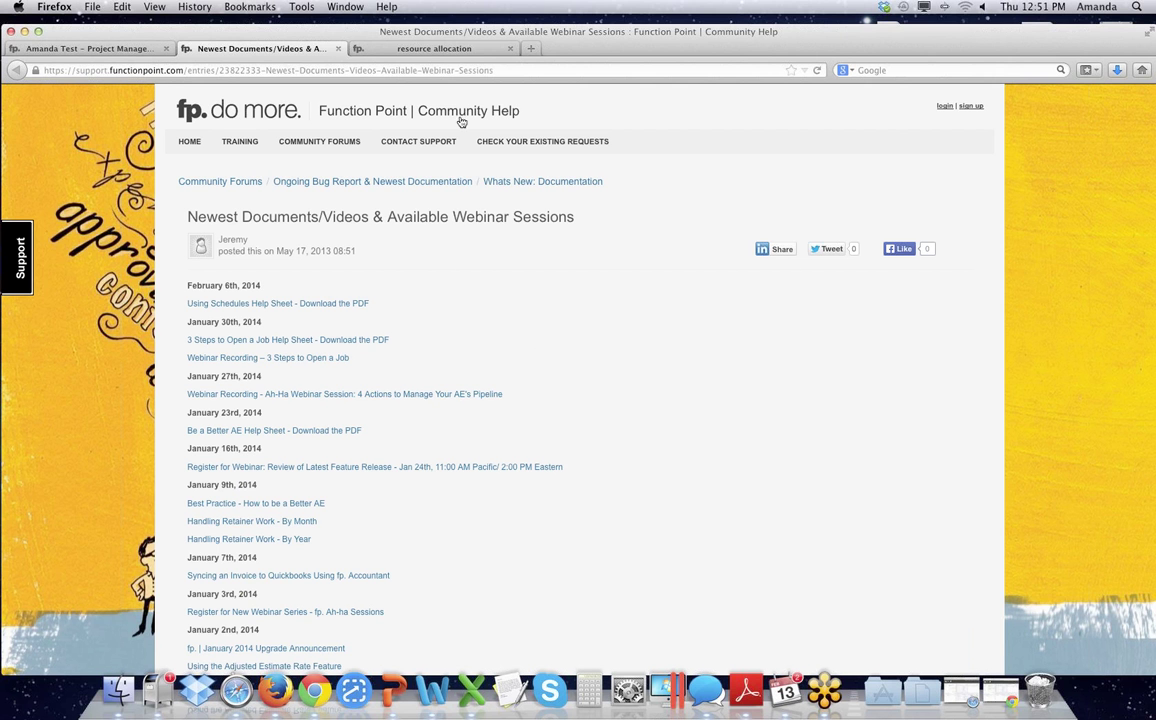
# - Return to the resource allocation charts, open the tasks behind the second creative director's allocation and close that task list
pyautogui.click(412, 47)
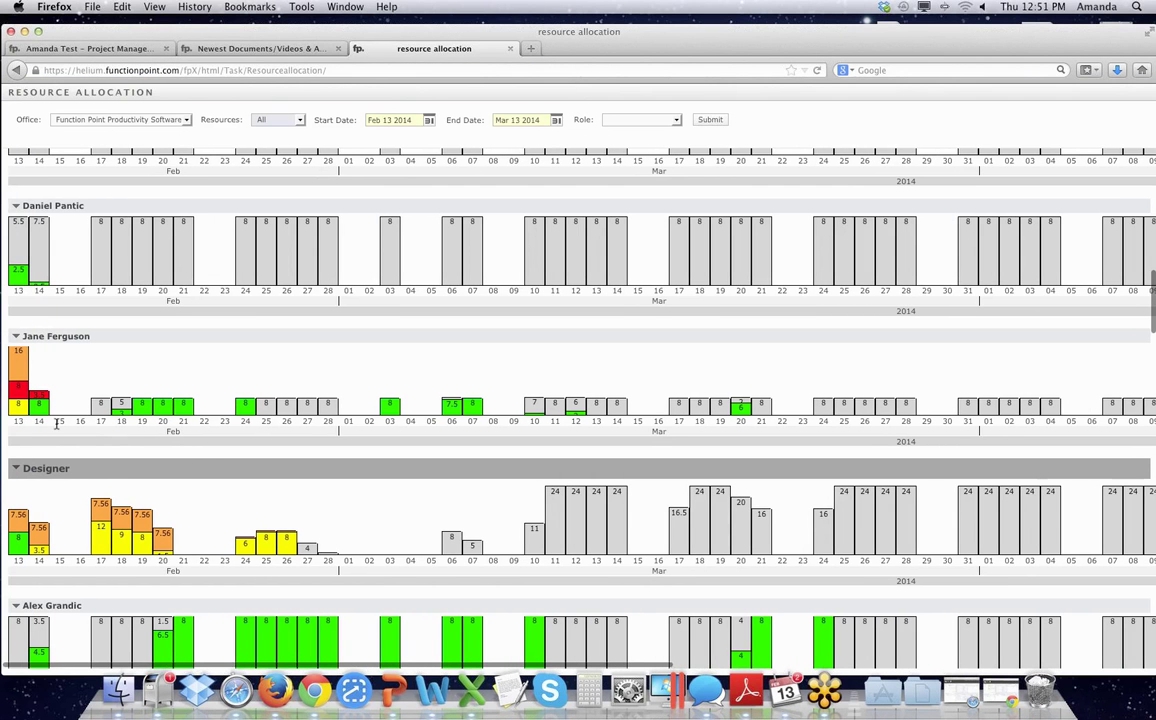
pyautogui.click(44, 354)
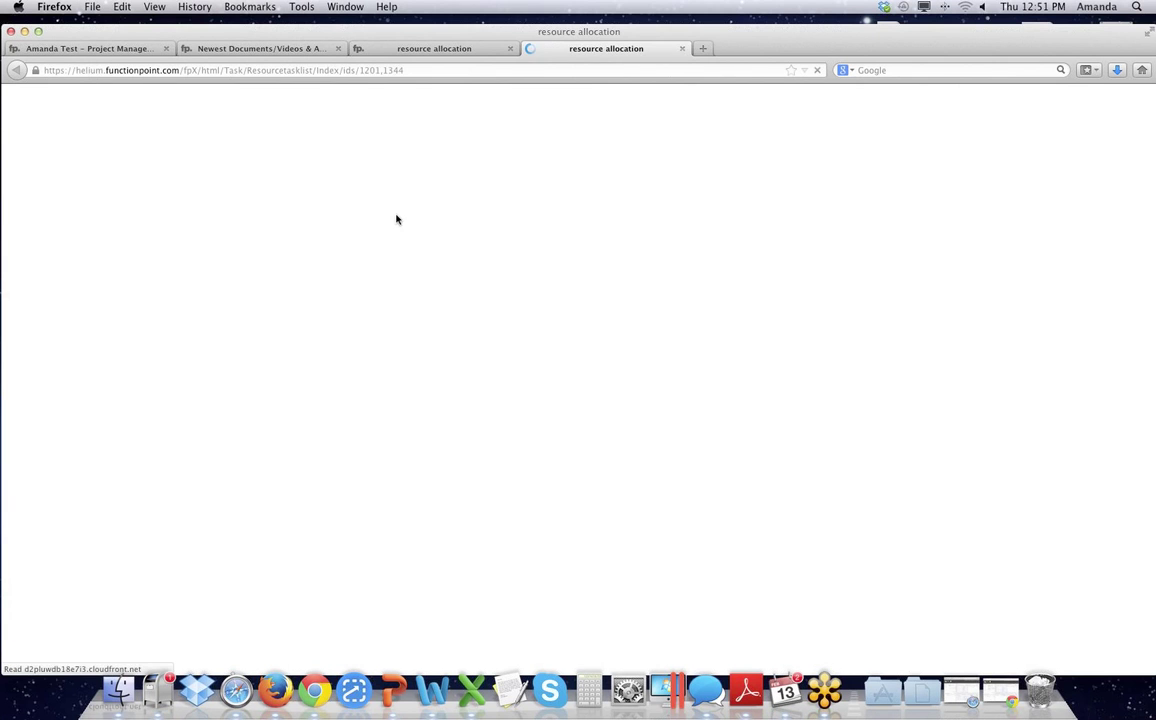
pyautogui.click(683, 48)
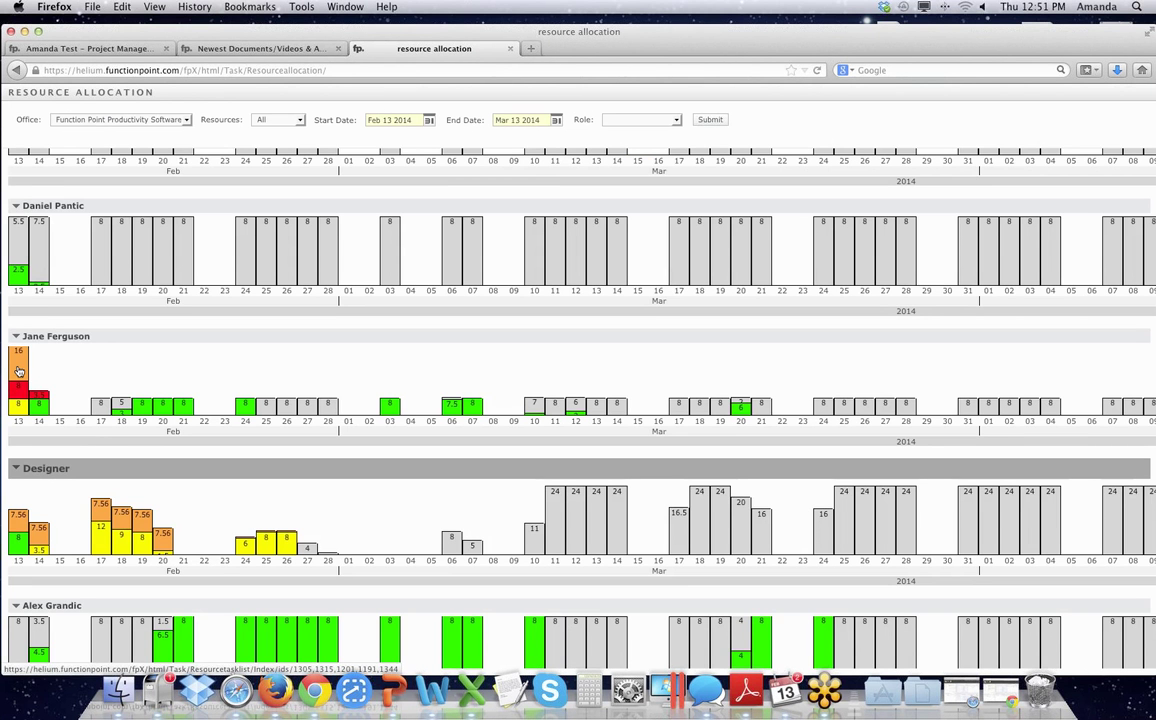
pyautogui.moveTo(19, 372)
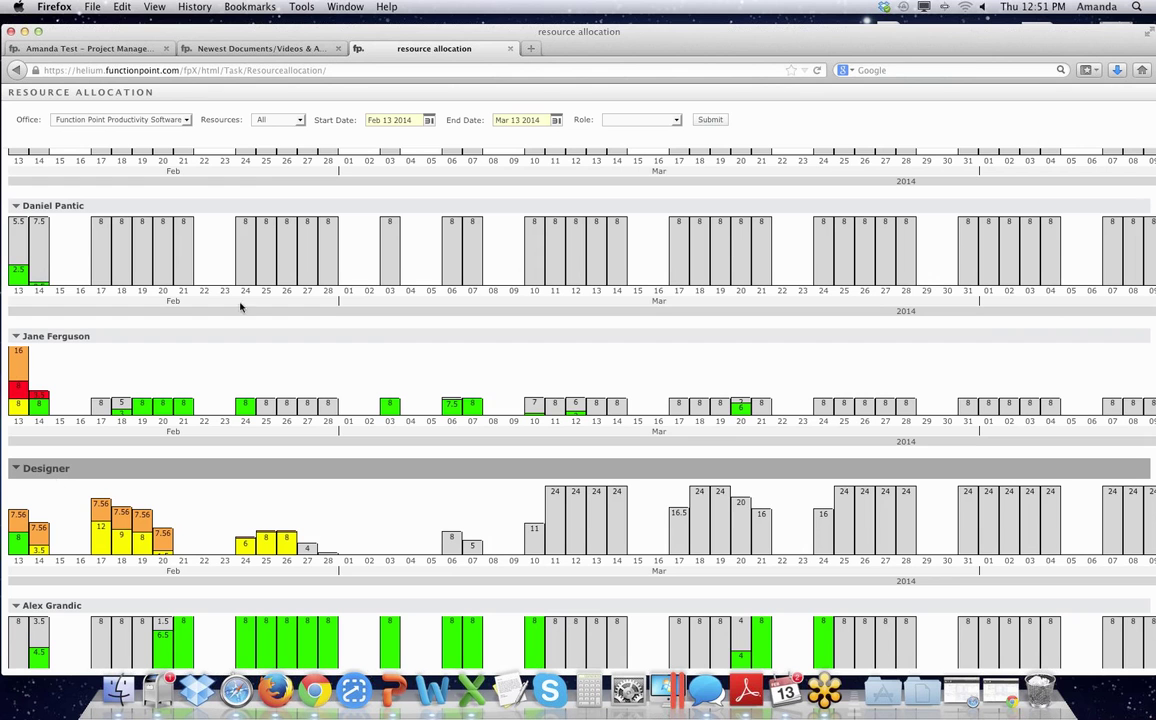
# - Set the resource type of the allocation charts to Actuals and reload them
pyautogui.click(300, 120)
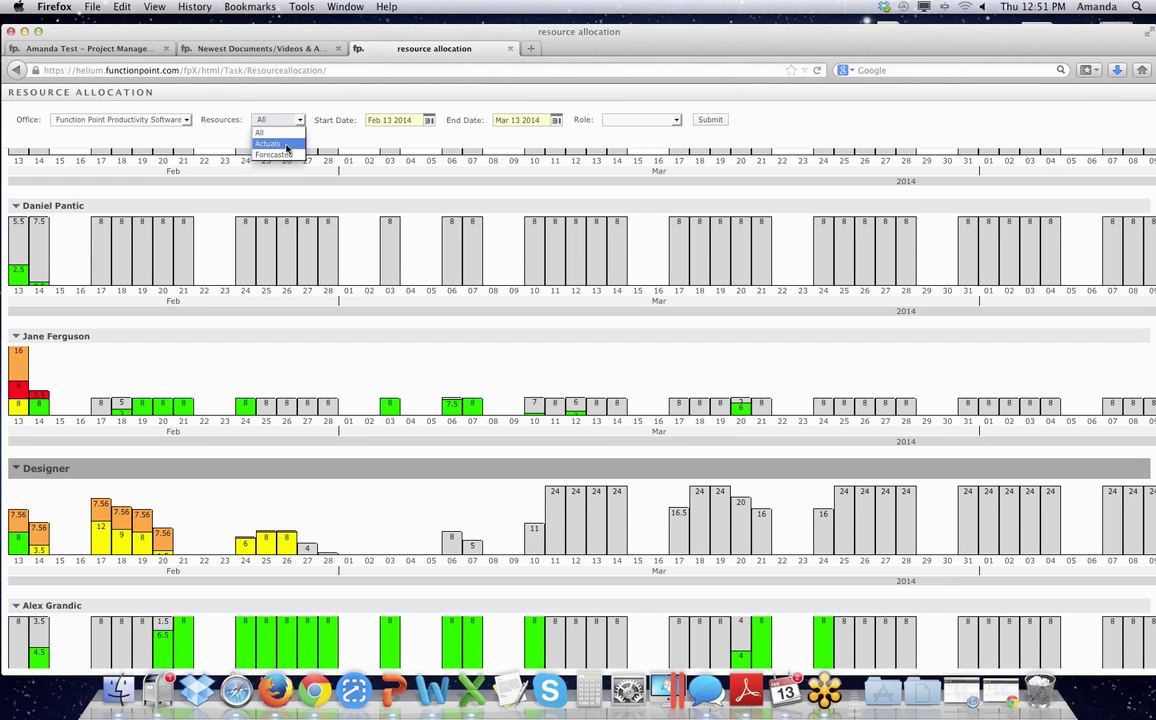
pyautogui.click(287, 148)
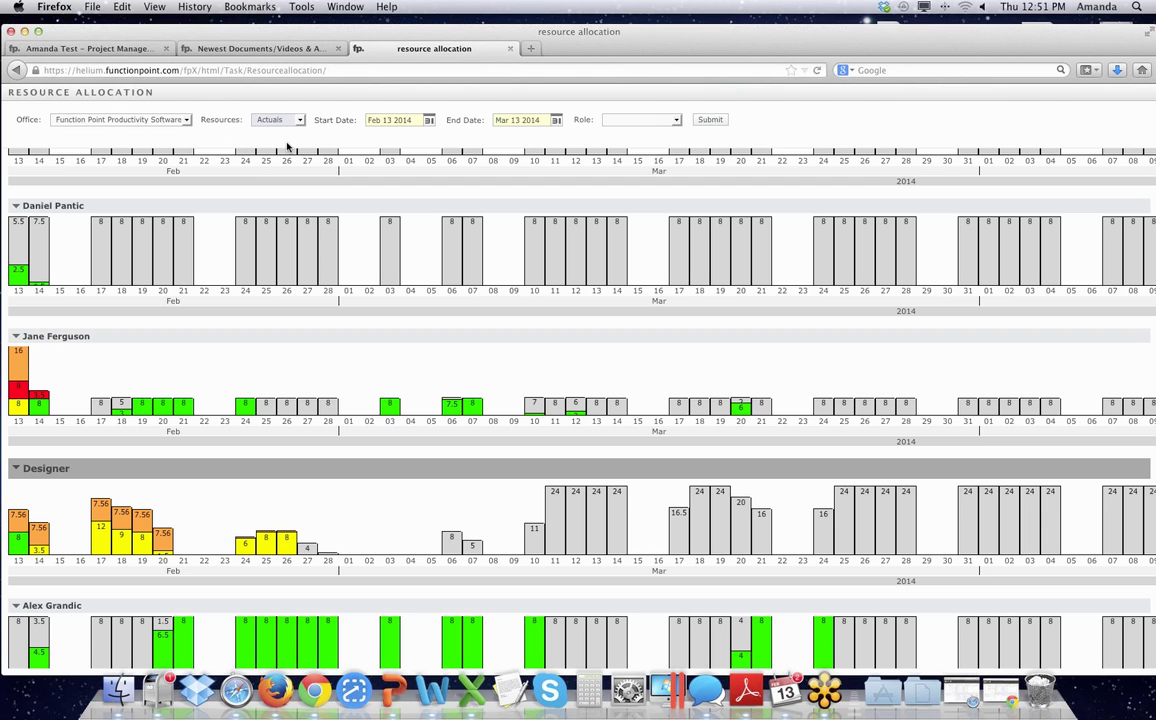
pyautogui.click(710, 119)
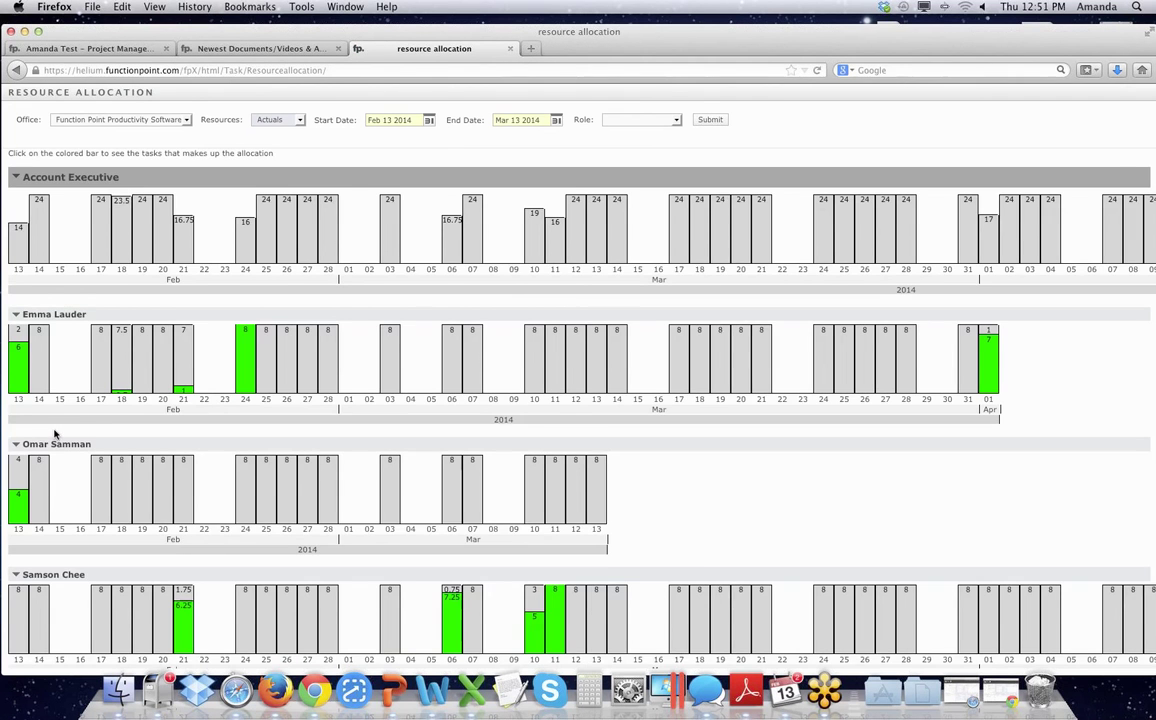
# - Examine the actual allocation charts down to the designers, especially the over-allocated bars on Feb 13 and 14
pyautogui.scroll(-10, 55, 433)
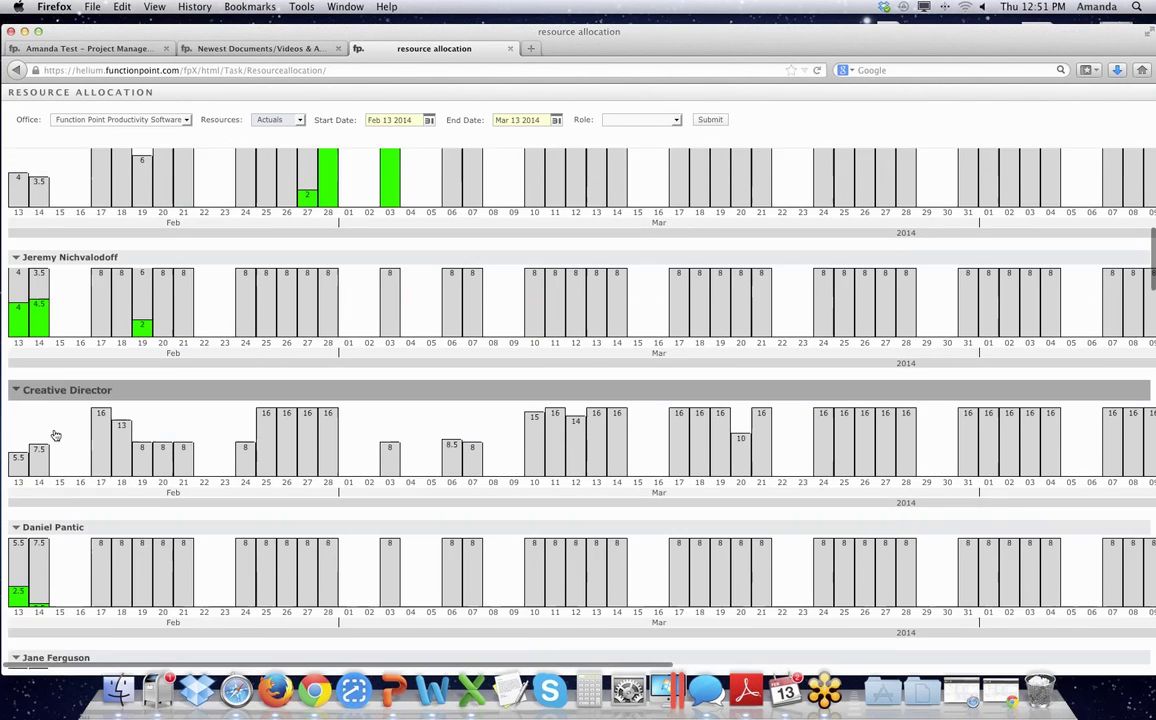
pyautogui.scroll(-8, 55, 433)
pyautogui.scroll(-2, 55, 430)
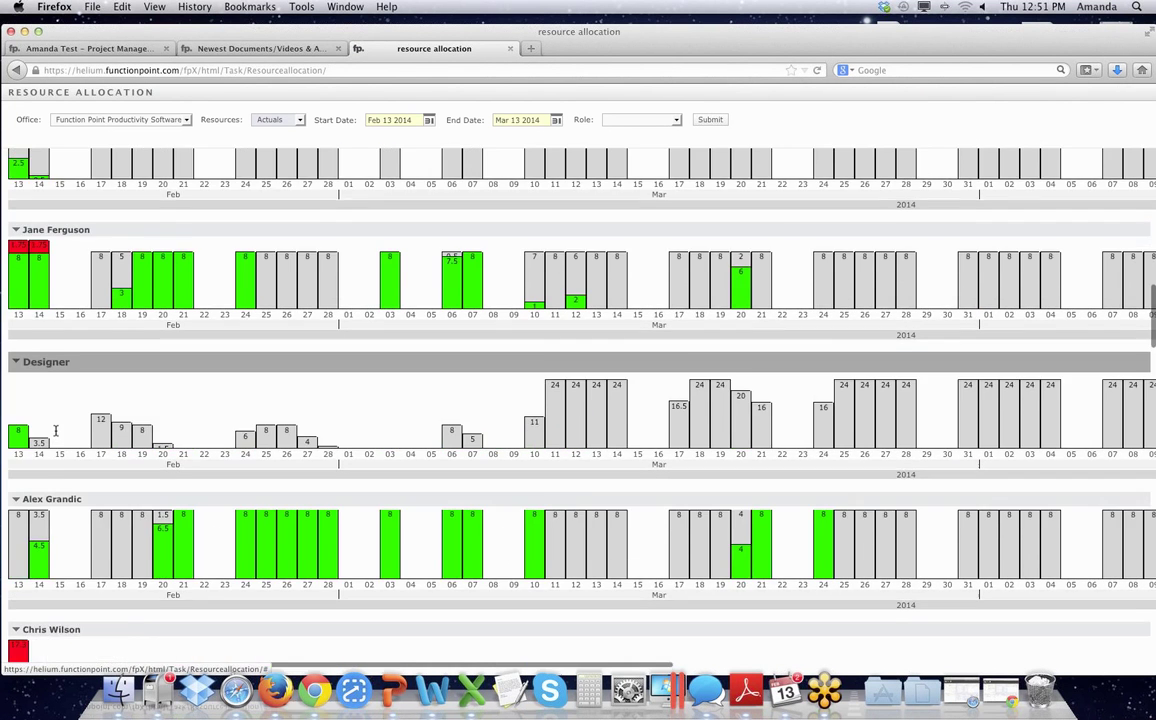
pyautogui.scroll(-8, 55, 430)
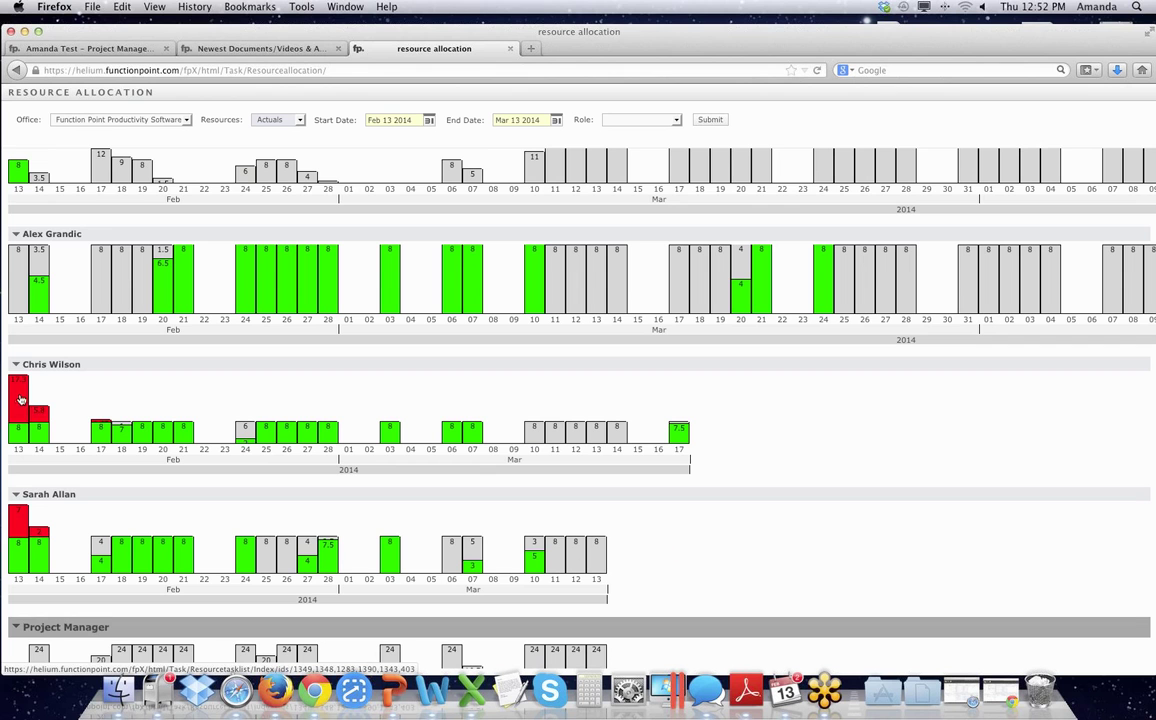
pyautogui.moveTo(14, 407)
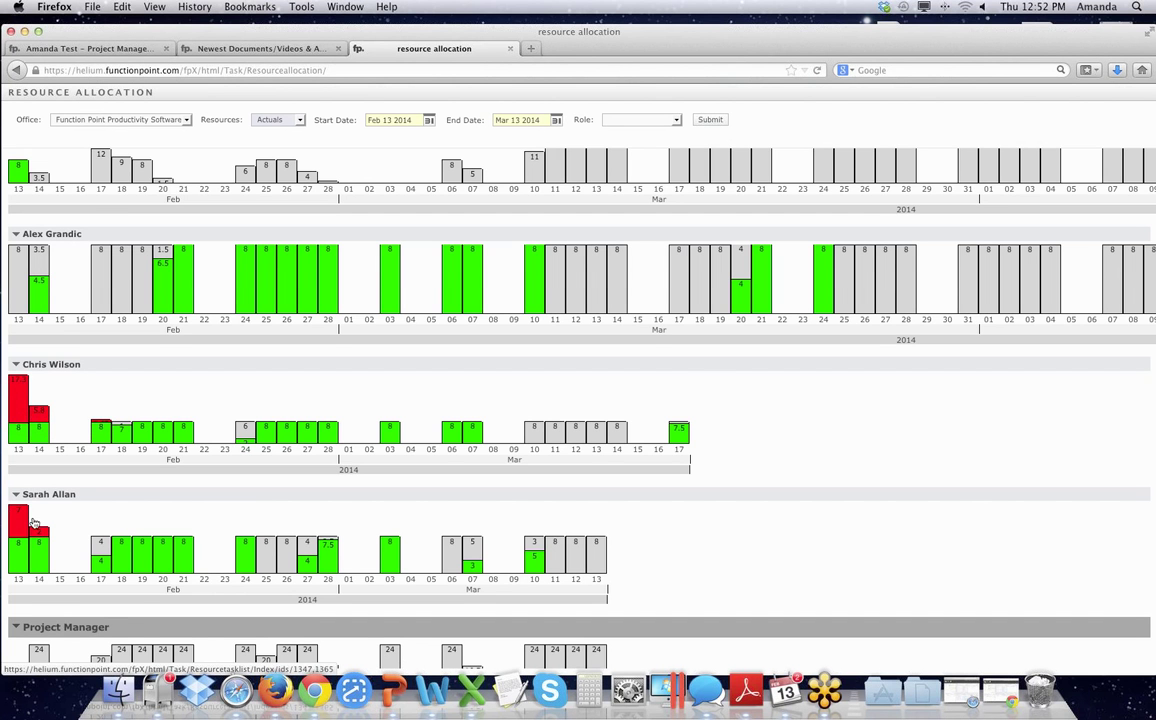
# - Examine the actual allocation charts of the project managers, studio staff and traffic managers, especially the over-allocated bars on Feb 13 and 14
pyautogui.scroll(-12, 33, 521)
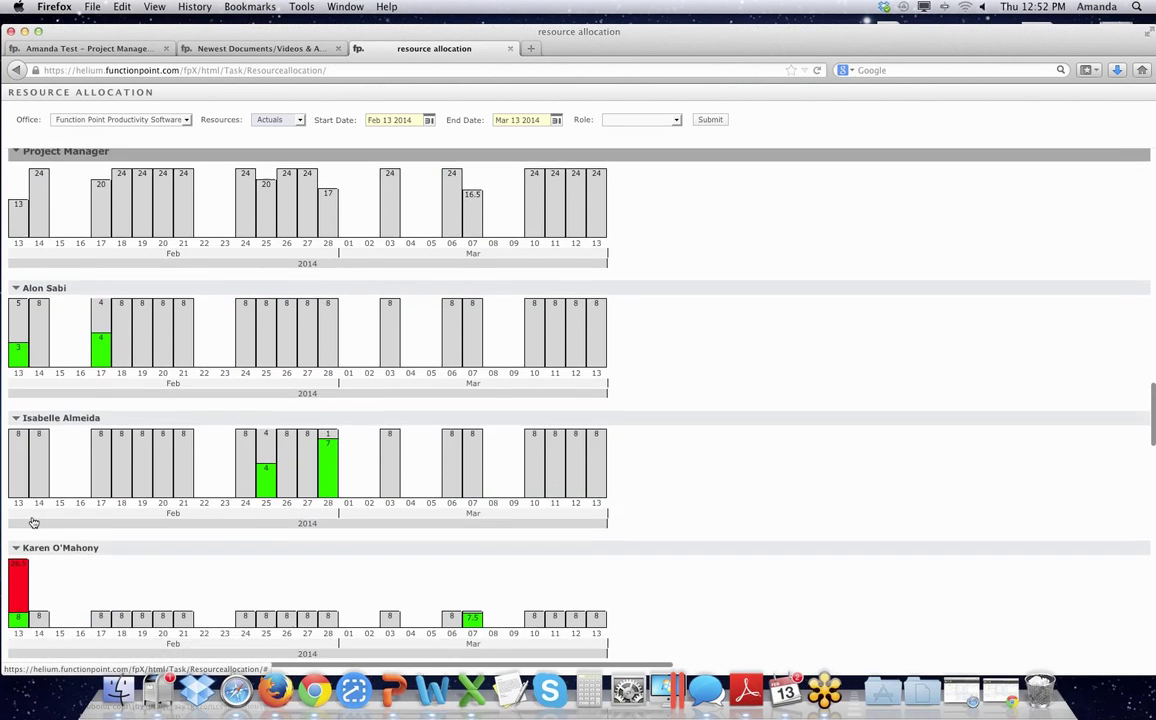
pyautogui.scroll(-5, 33, 521)
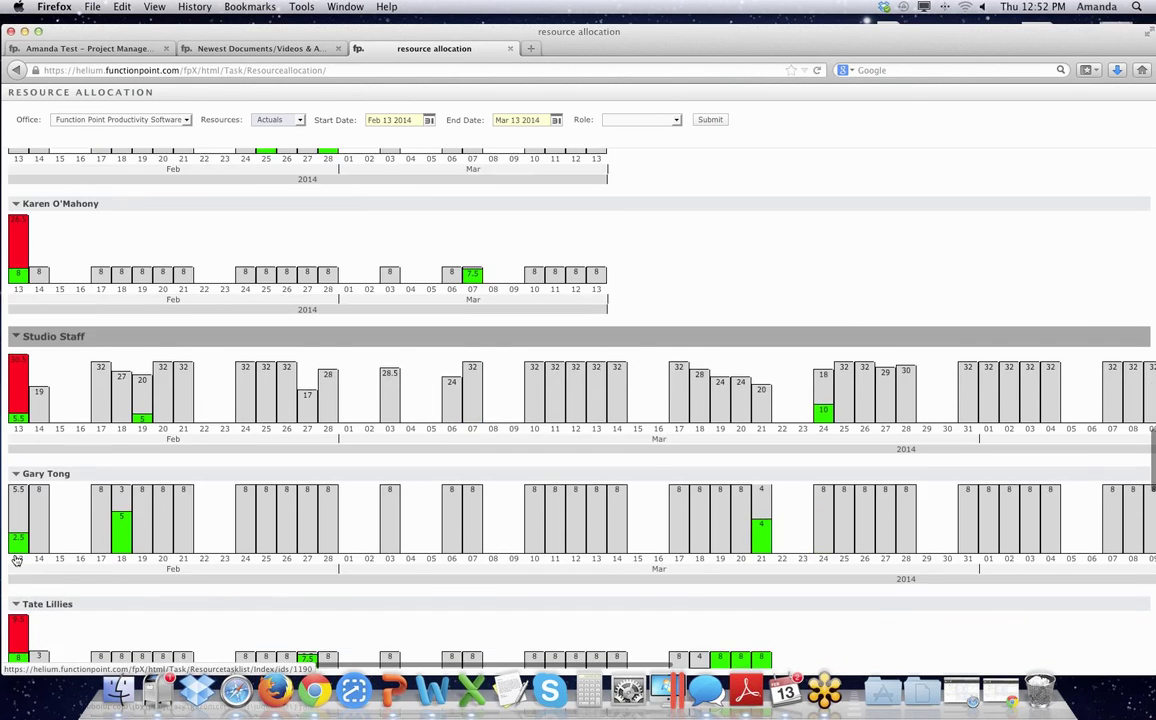
pyautogui.scroll(-5, 15, 561)
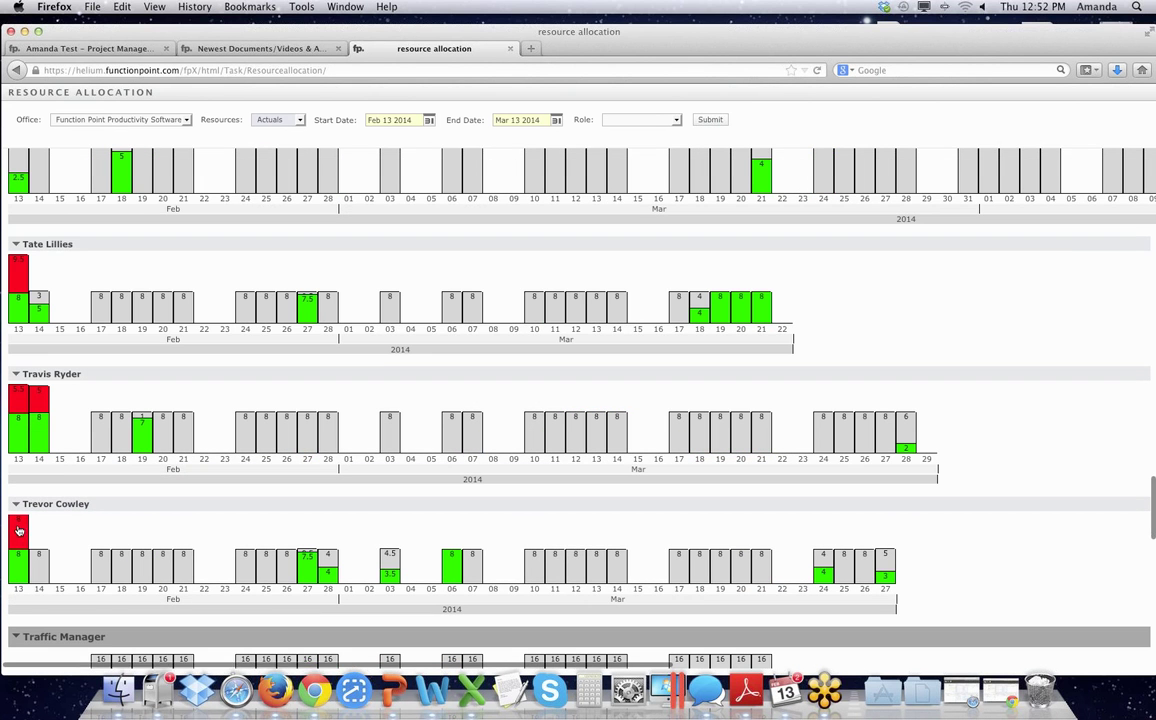
pyautogui.scroll(-1, 13, 531)
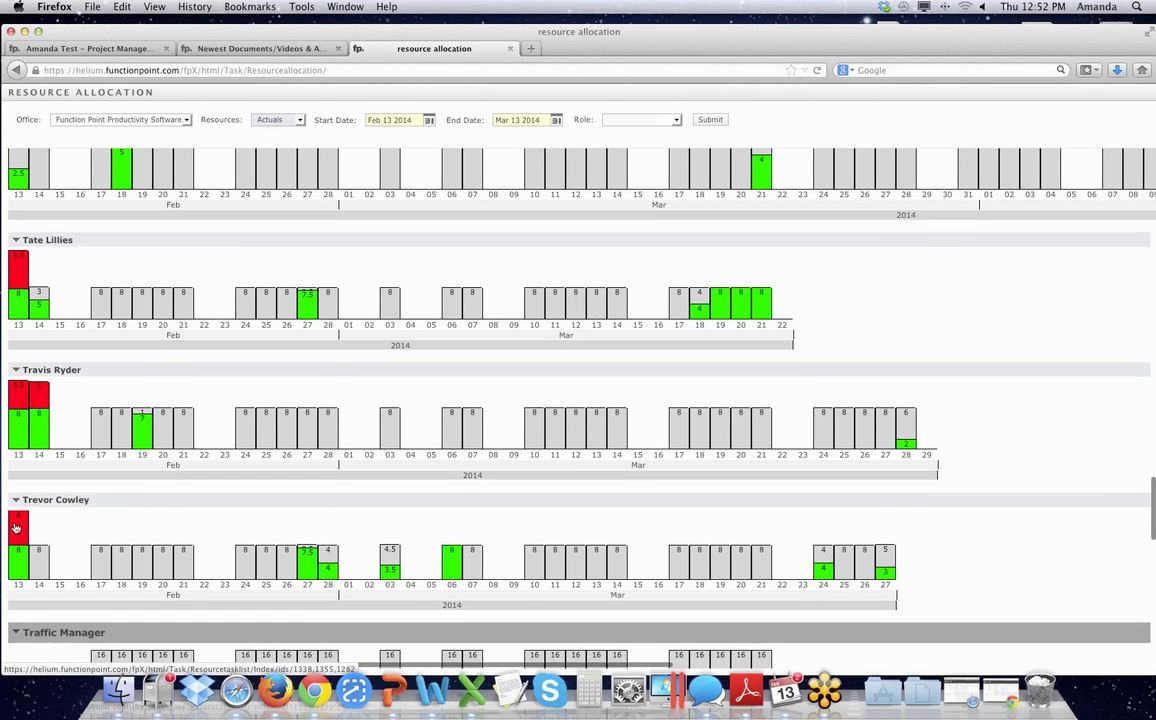
pyautogui.scroll(-1, 20, 480)
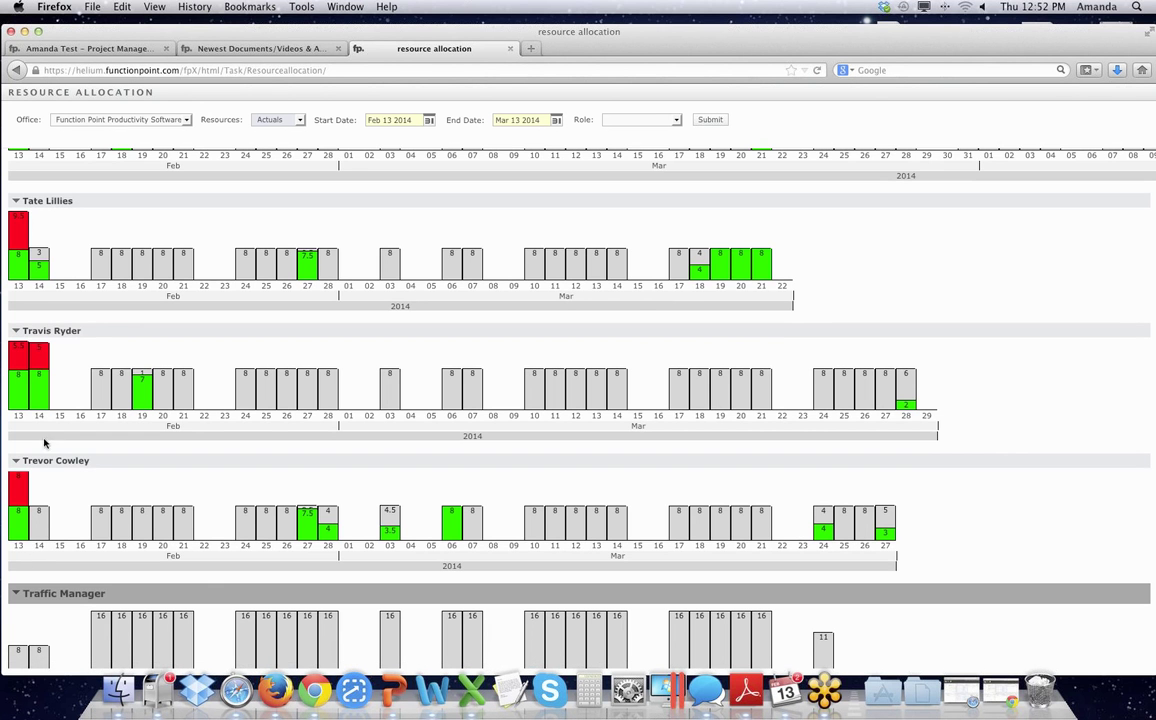
pyautogui.scroll(-5, 8, 480)
pyautogui.scroll(-7, 8, 480)
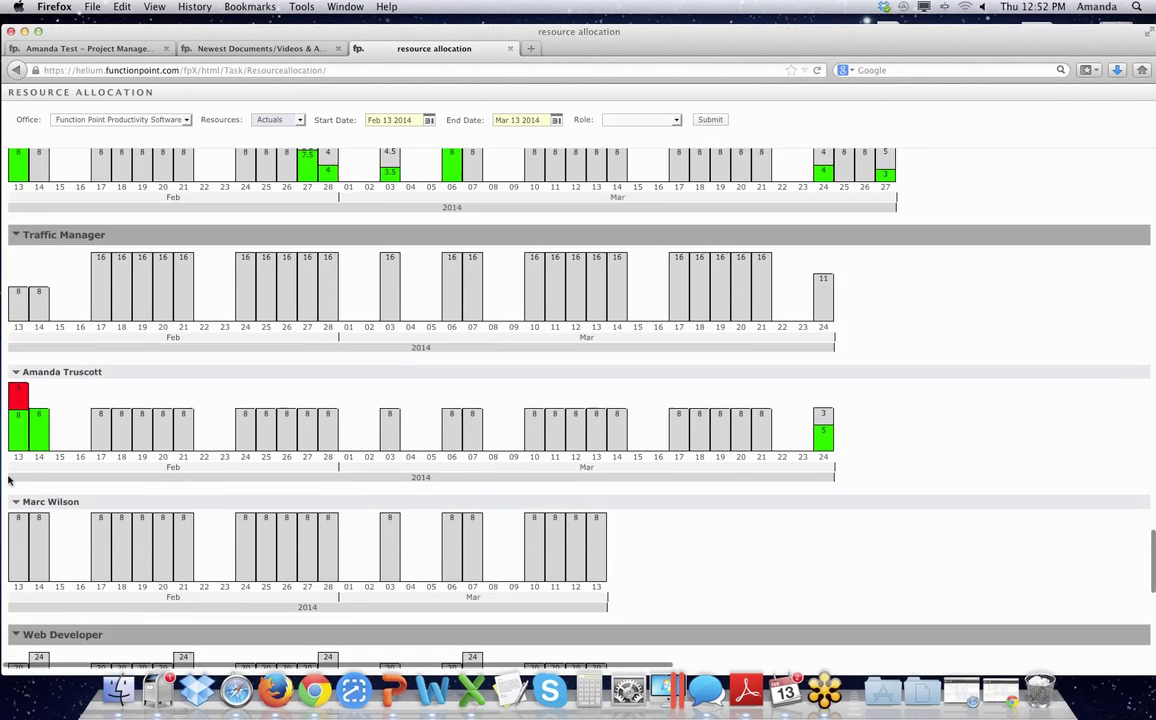
pyautogui.scroll(8, 8, 480)
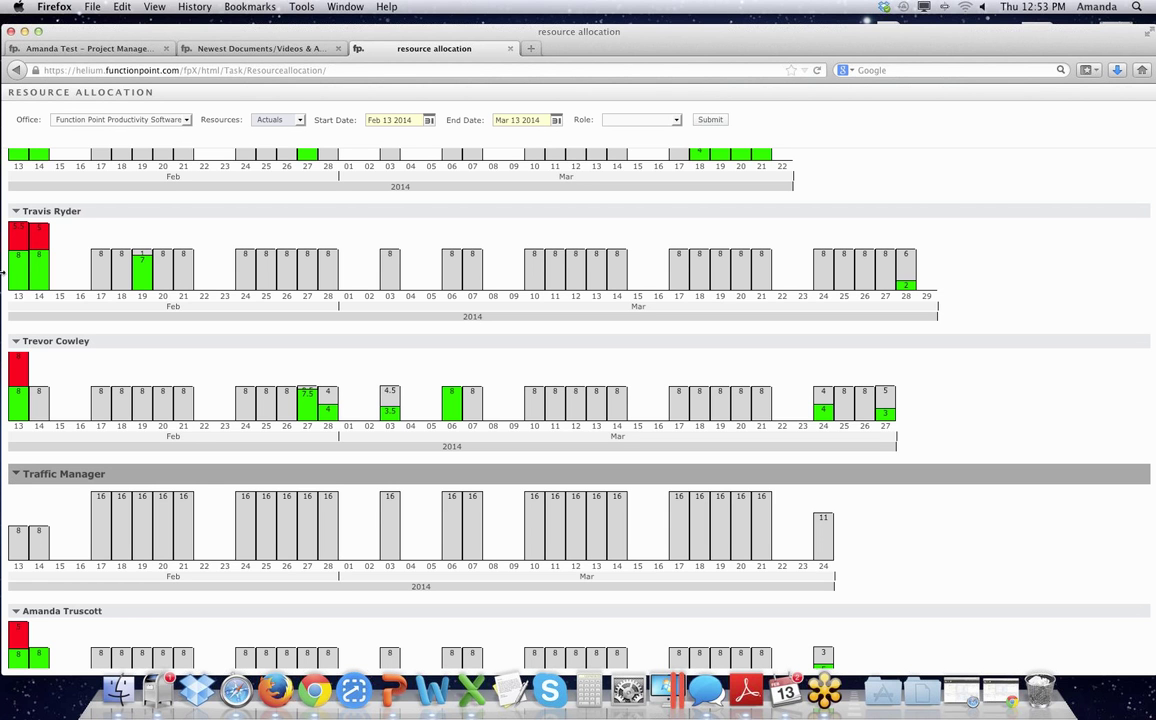
# - Return to the project management dashboard and sort its tasks by due date in descending order
pyautogui.click(132, 50)
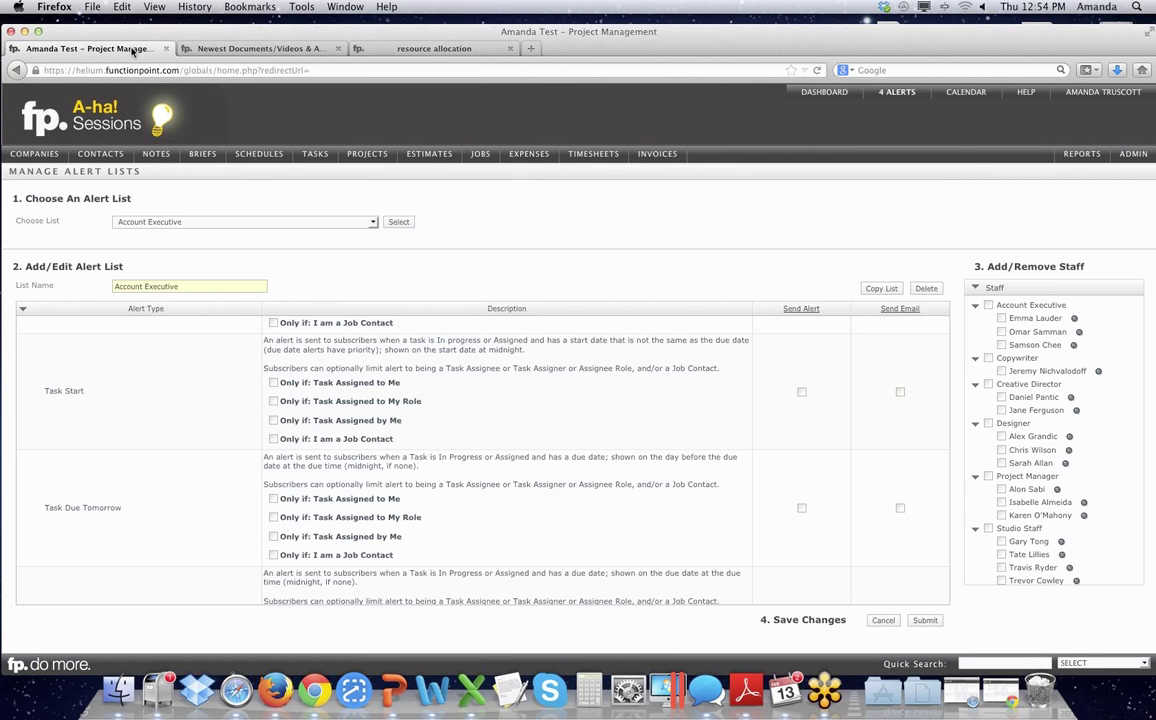
pyautogui.click(824, 93)
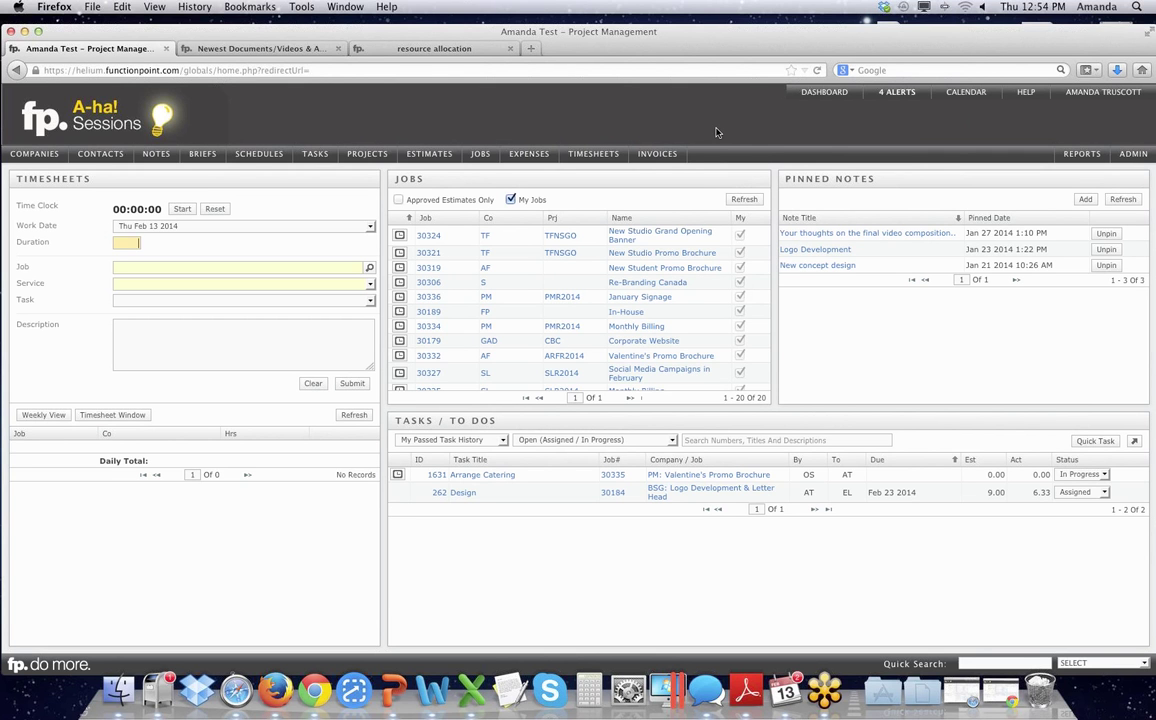
pyautogui.click(954, 462)
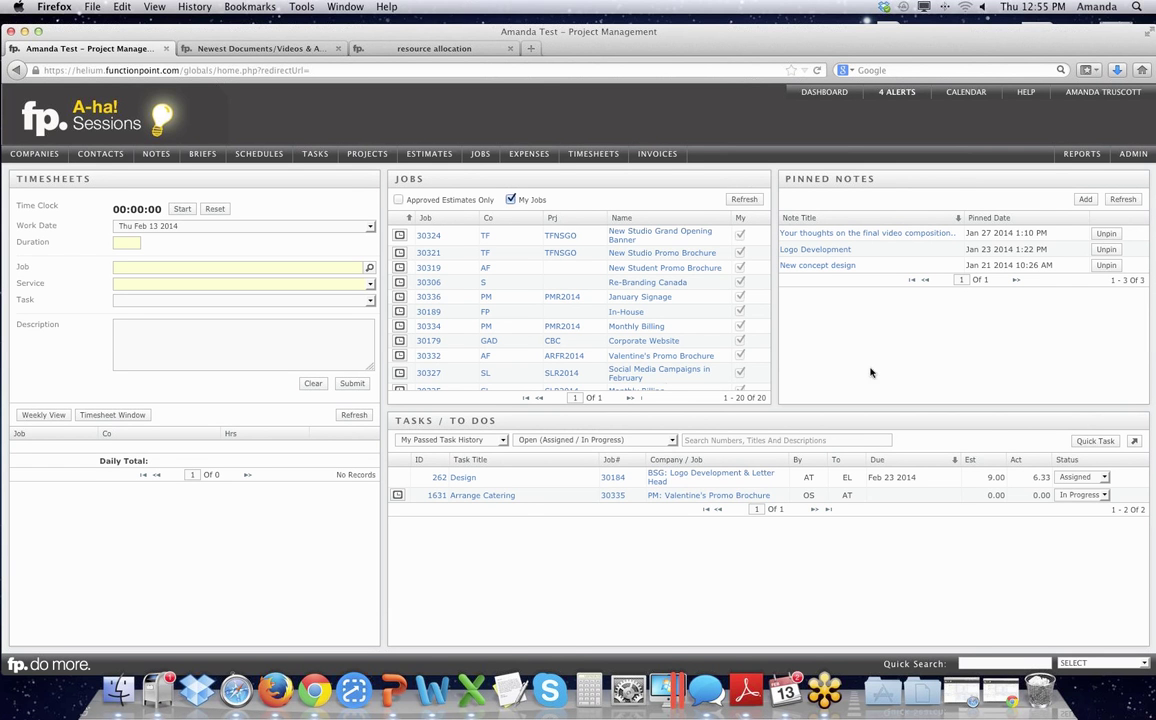
# - Filter the dashboard tasks by Due Soon (Next 7 Days), and restore the Open (Assigned / In Progress) filter
pyautogui.click(670, 441)
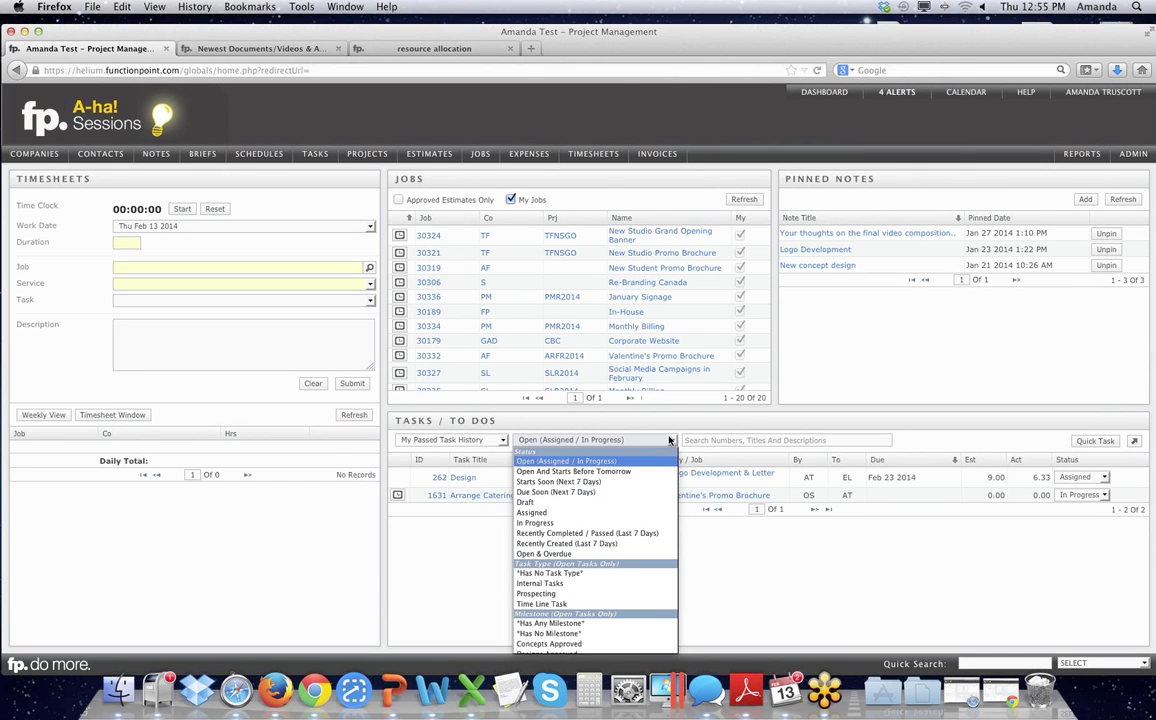
pyautogui.click(636, 493)
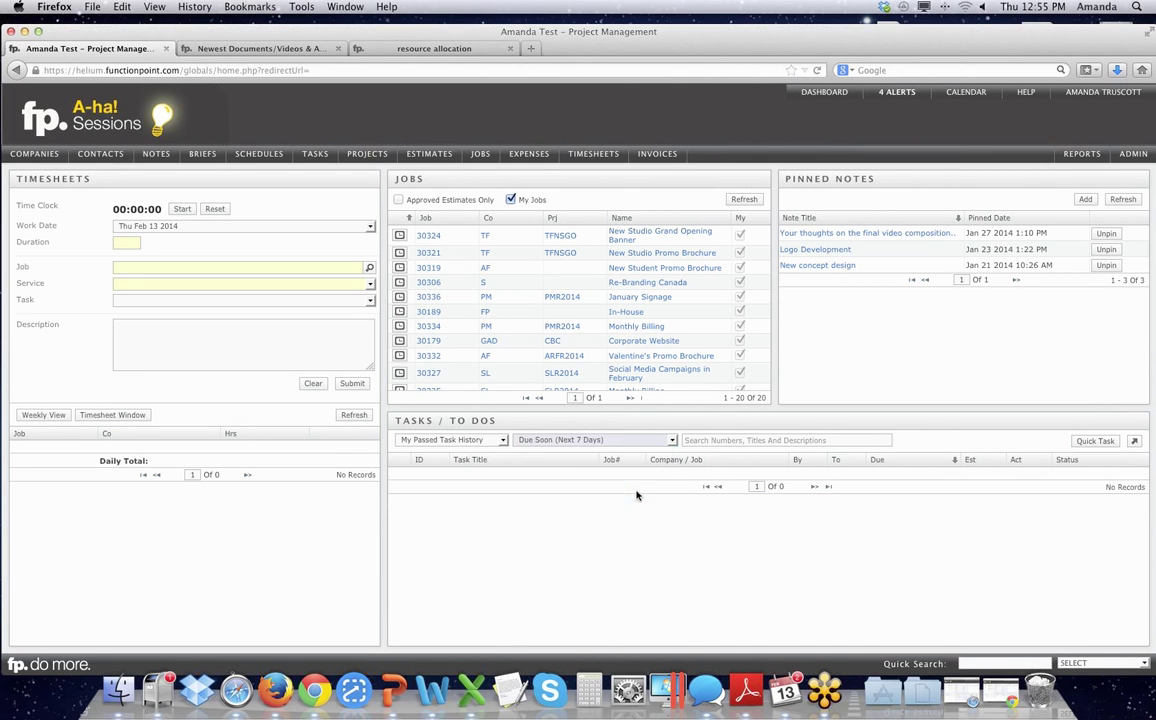
pyautogui.click(671, 441)
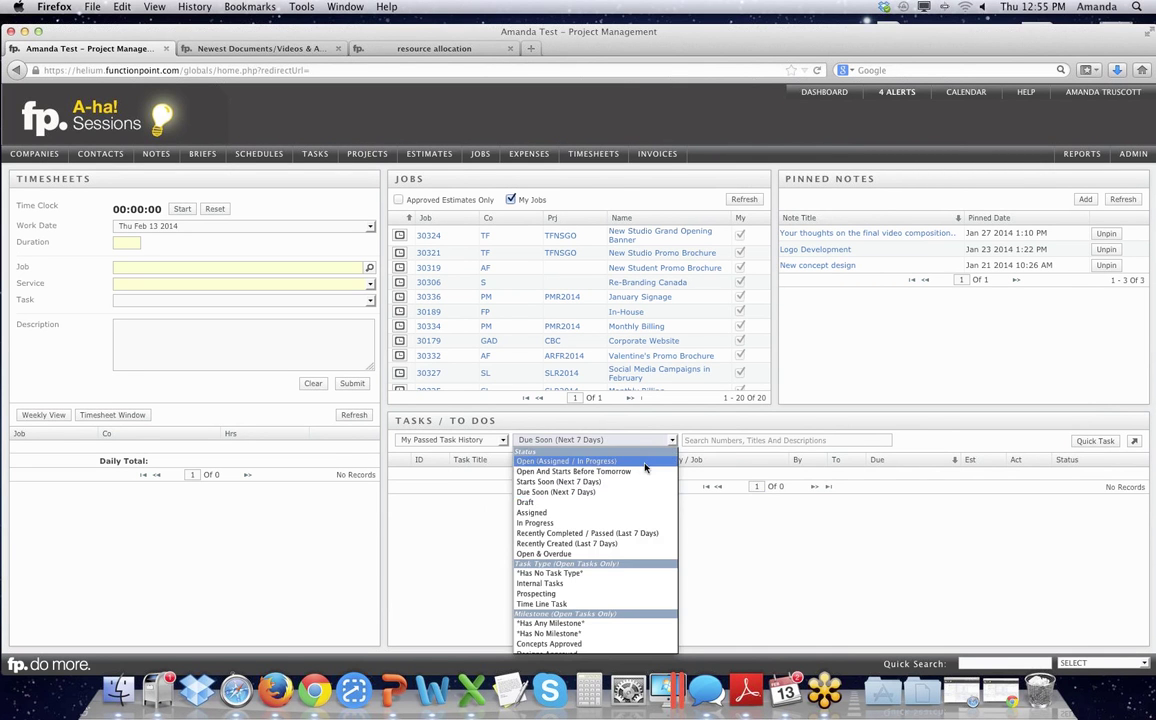
pyautogui.click(640, 461)
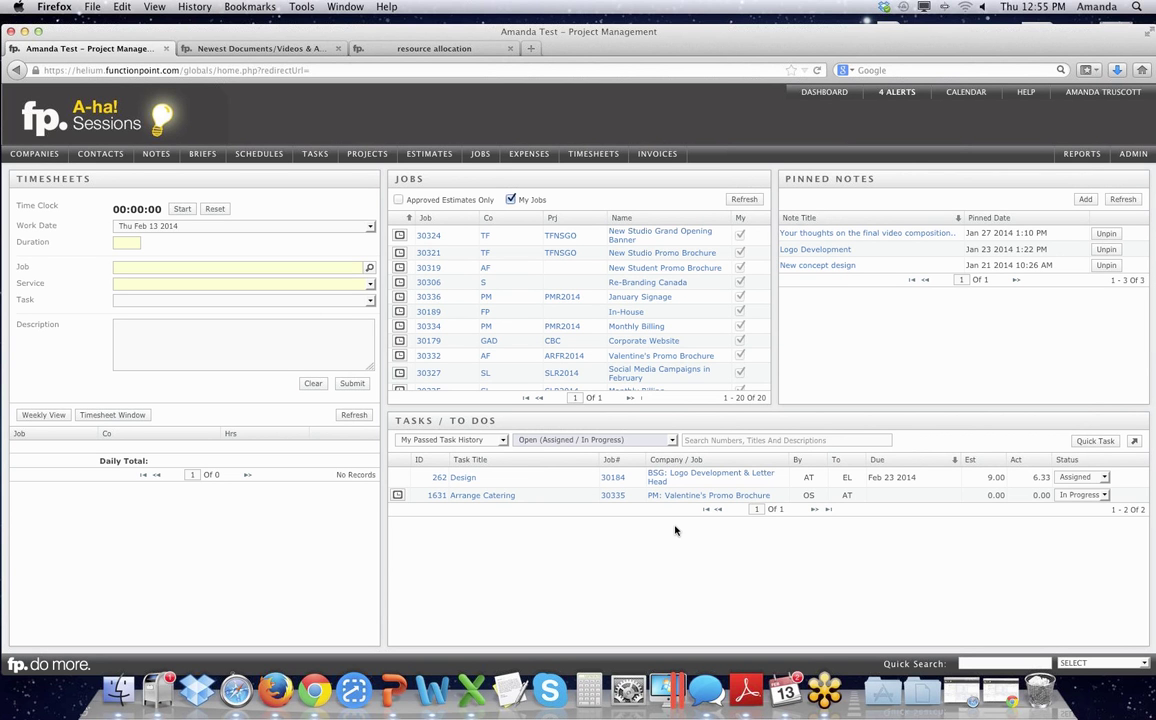
# - Find the active tasks assigned to the first account executive and sort the resulting list by priority in descending order
pyautogui.click(315, 168)
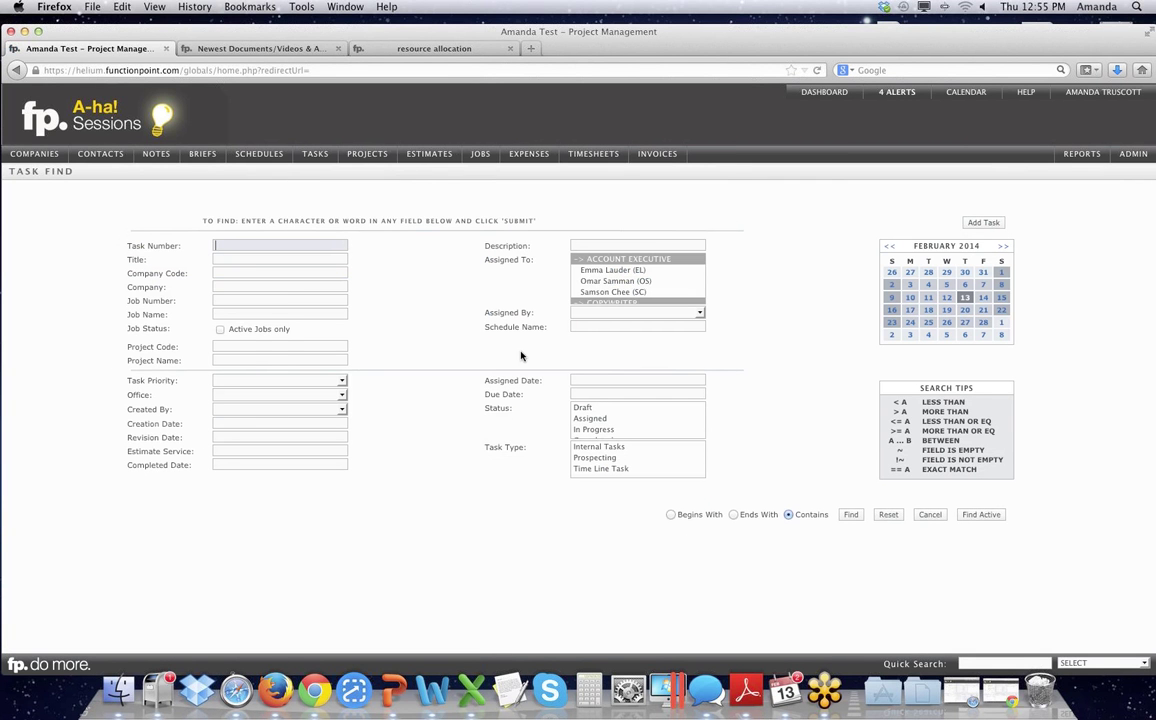
pyautogui.click(642, 271)
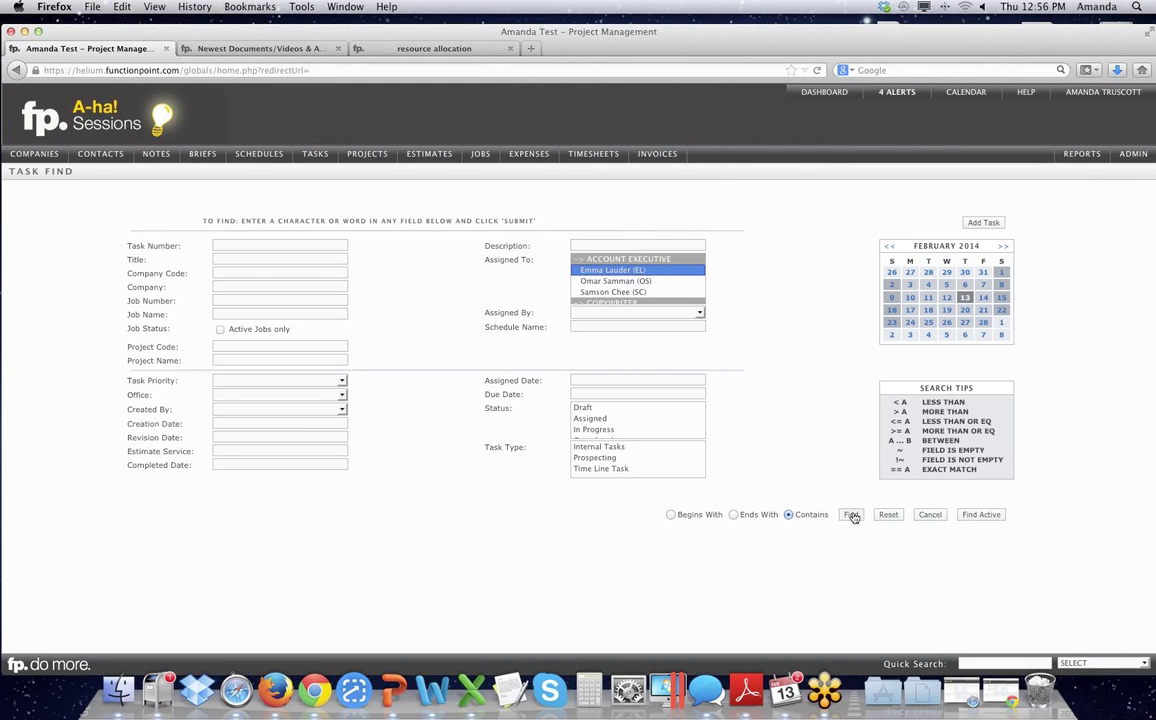
pyautogui.click(990, 516)
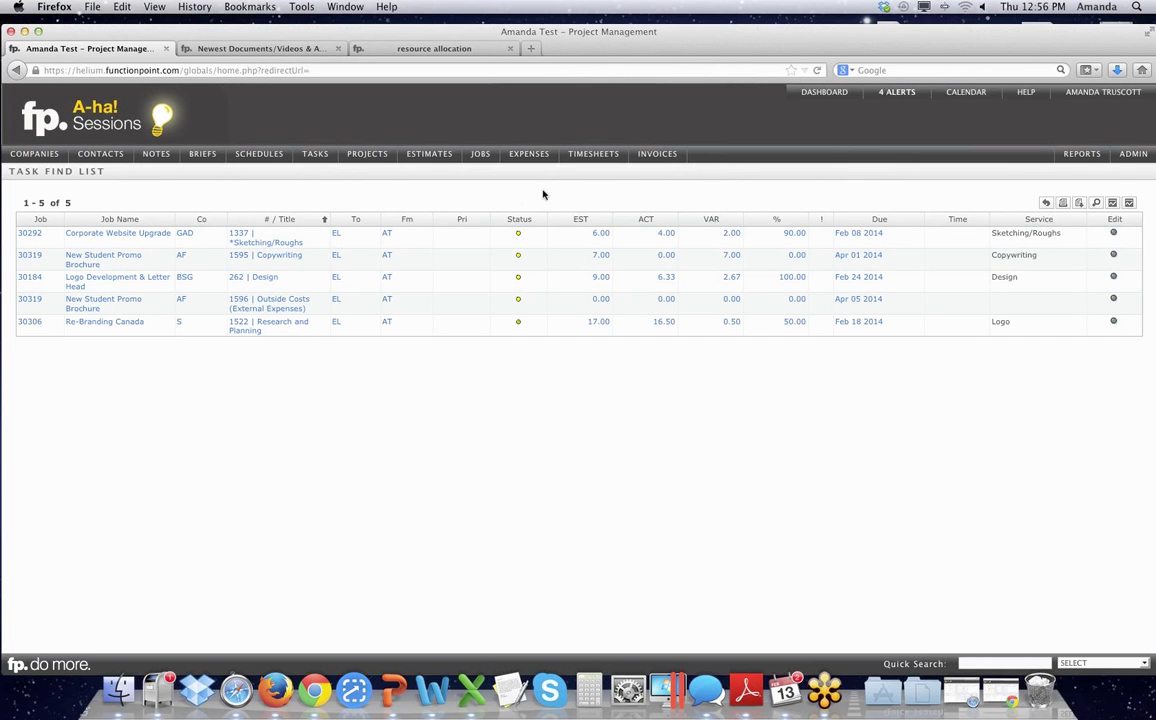
pyautogui.click(463, 220)
pyautogui.click(468, 221)
# - Open the printable PDF of the found task list, and close it to return to the presentation slides
pyautogui.click(1065, 206)
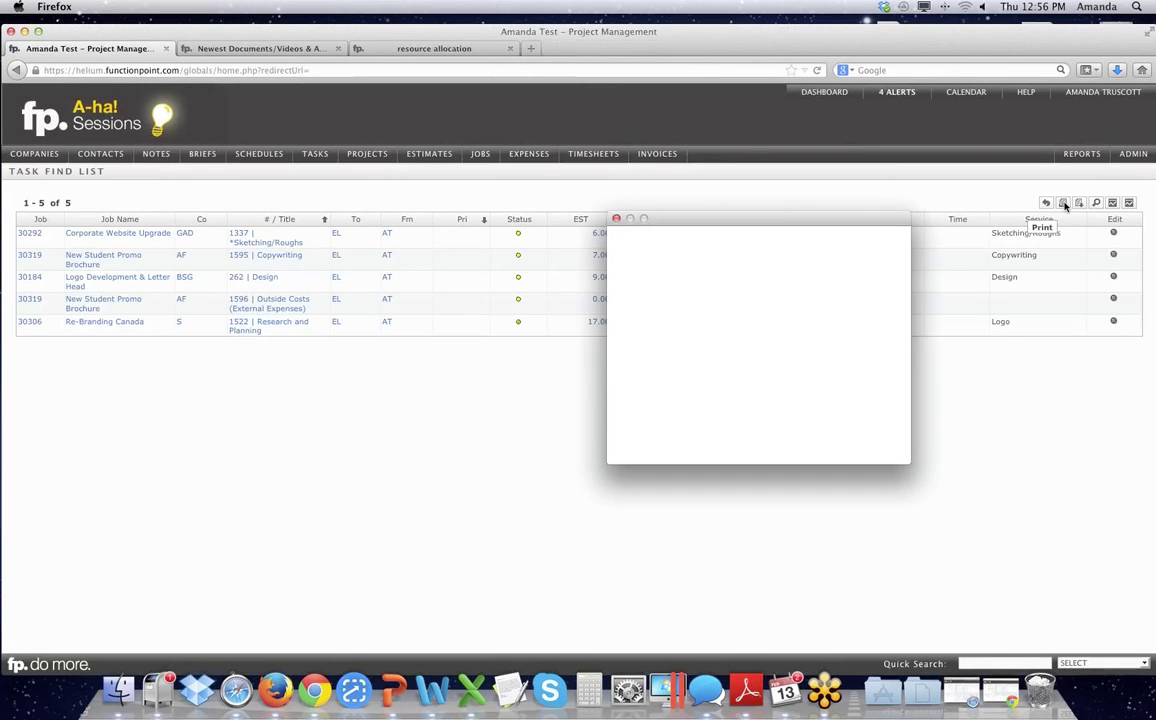
pyautogui.click(870, 424)
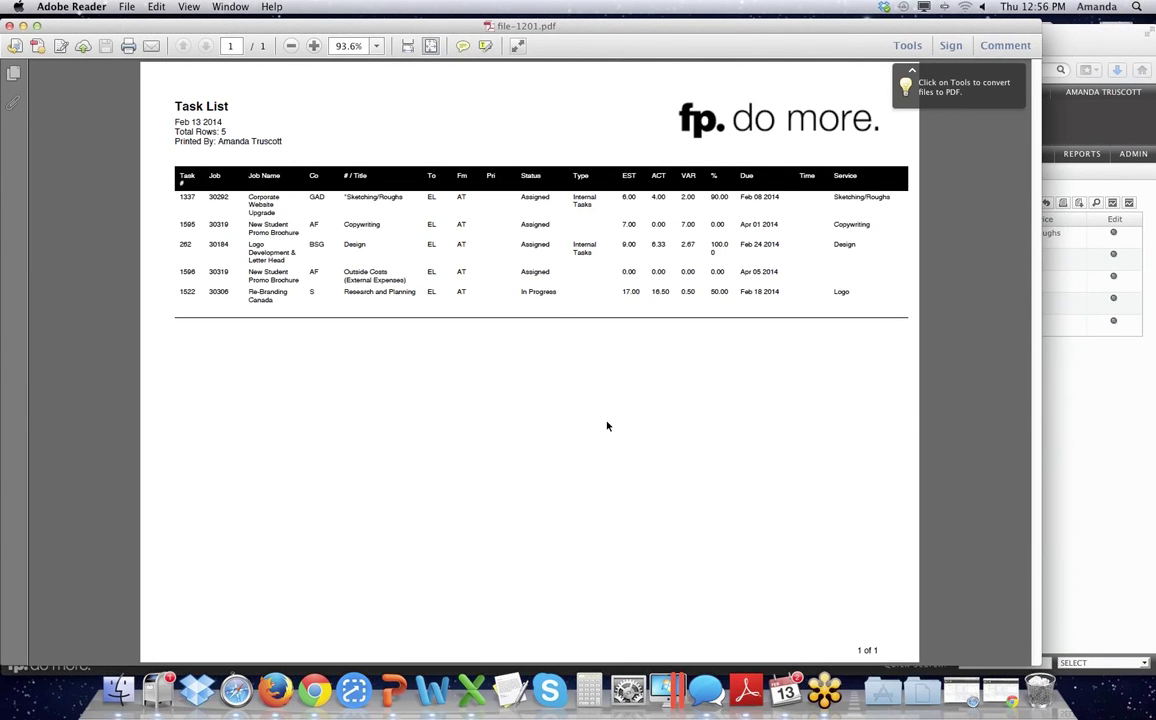
pyautogui.click(10, 27)
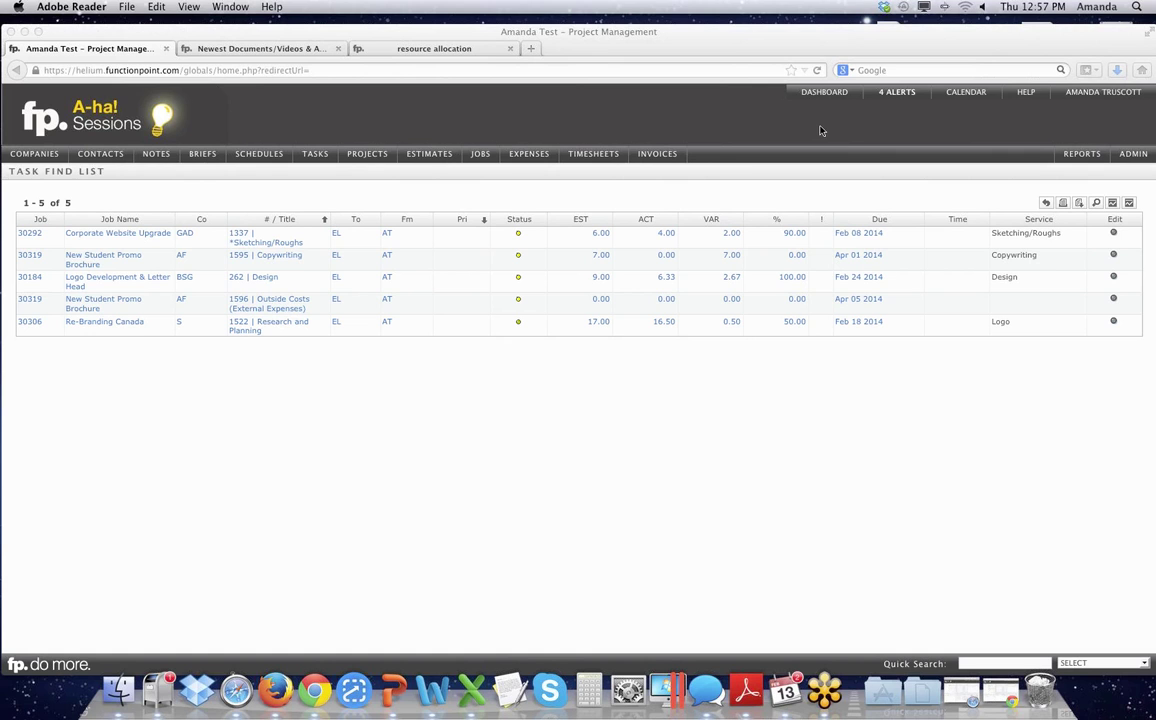
pyautogui.press('super+Tab')
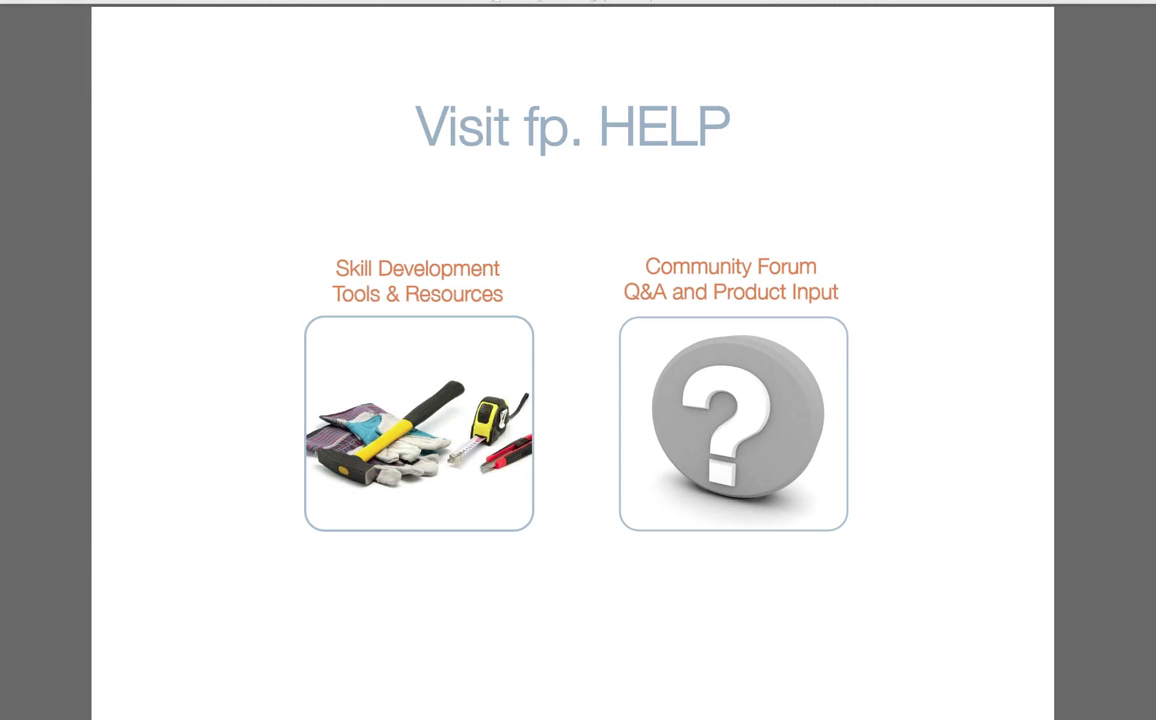